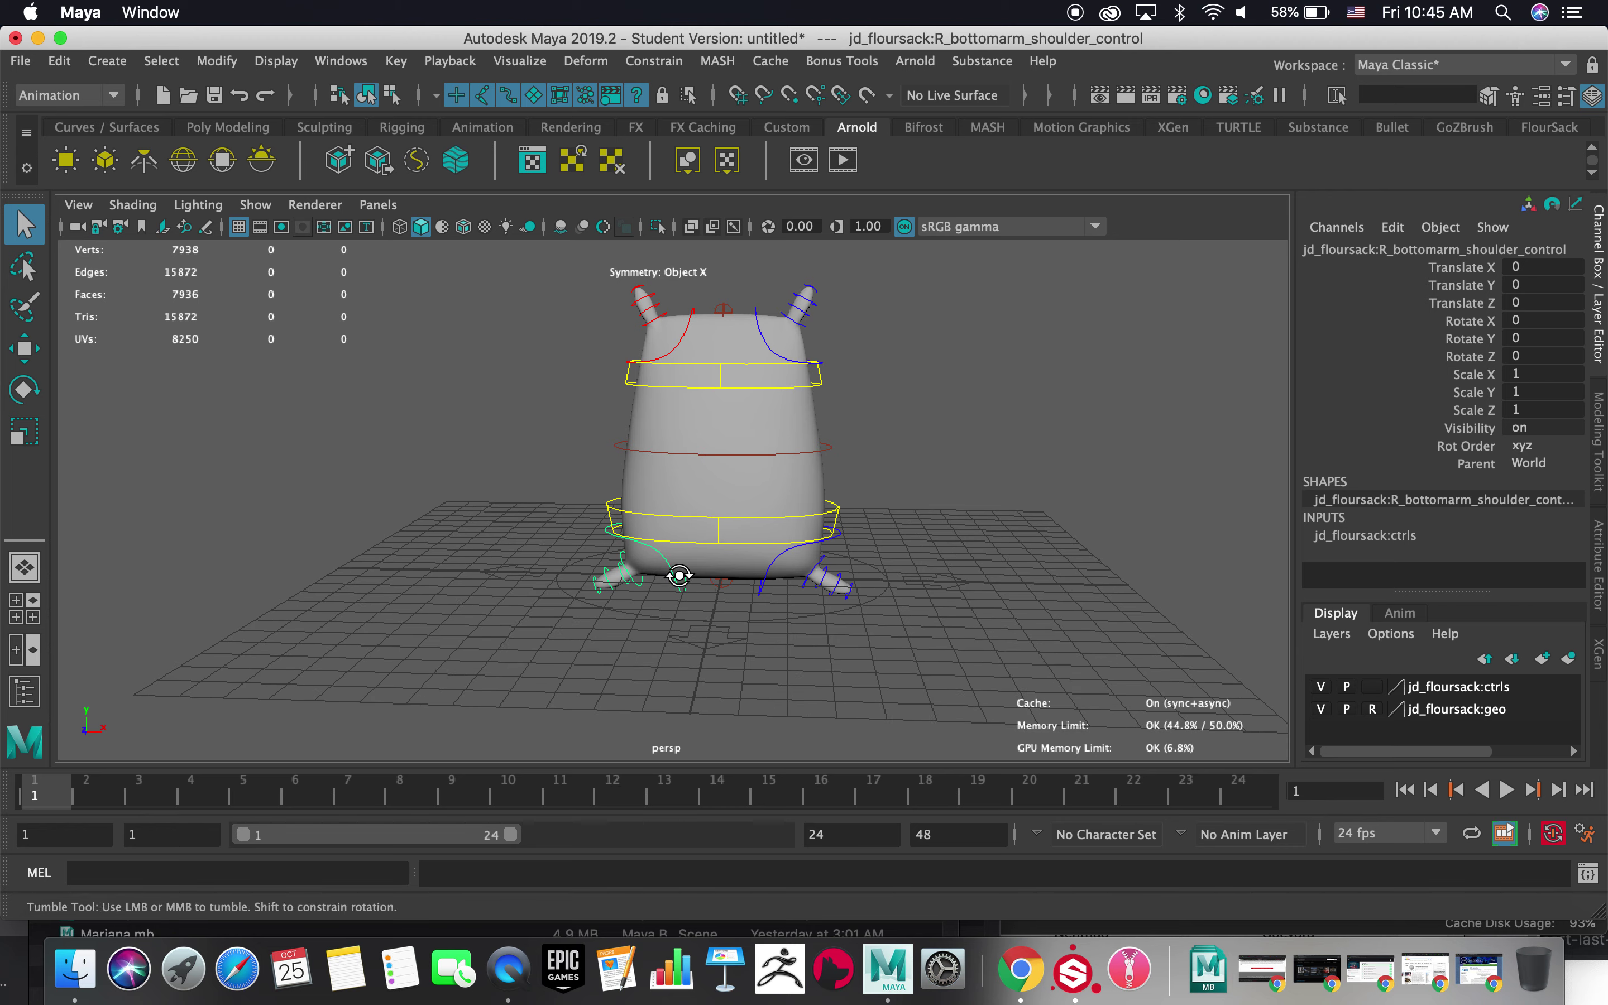
- Rotate the flour sack's right foot control (R_bottomarm_shoulder_control) about Y to about -30 degrees
key(e)
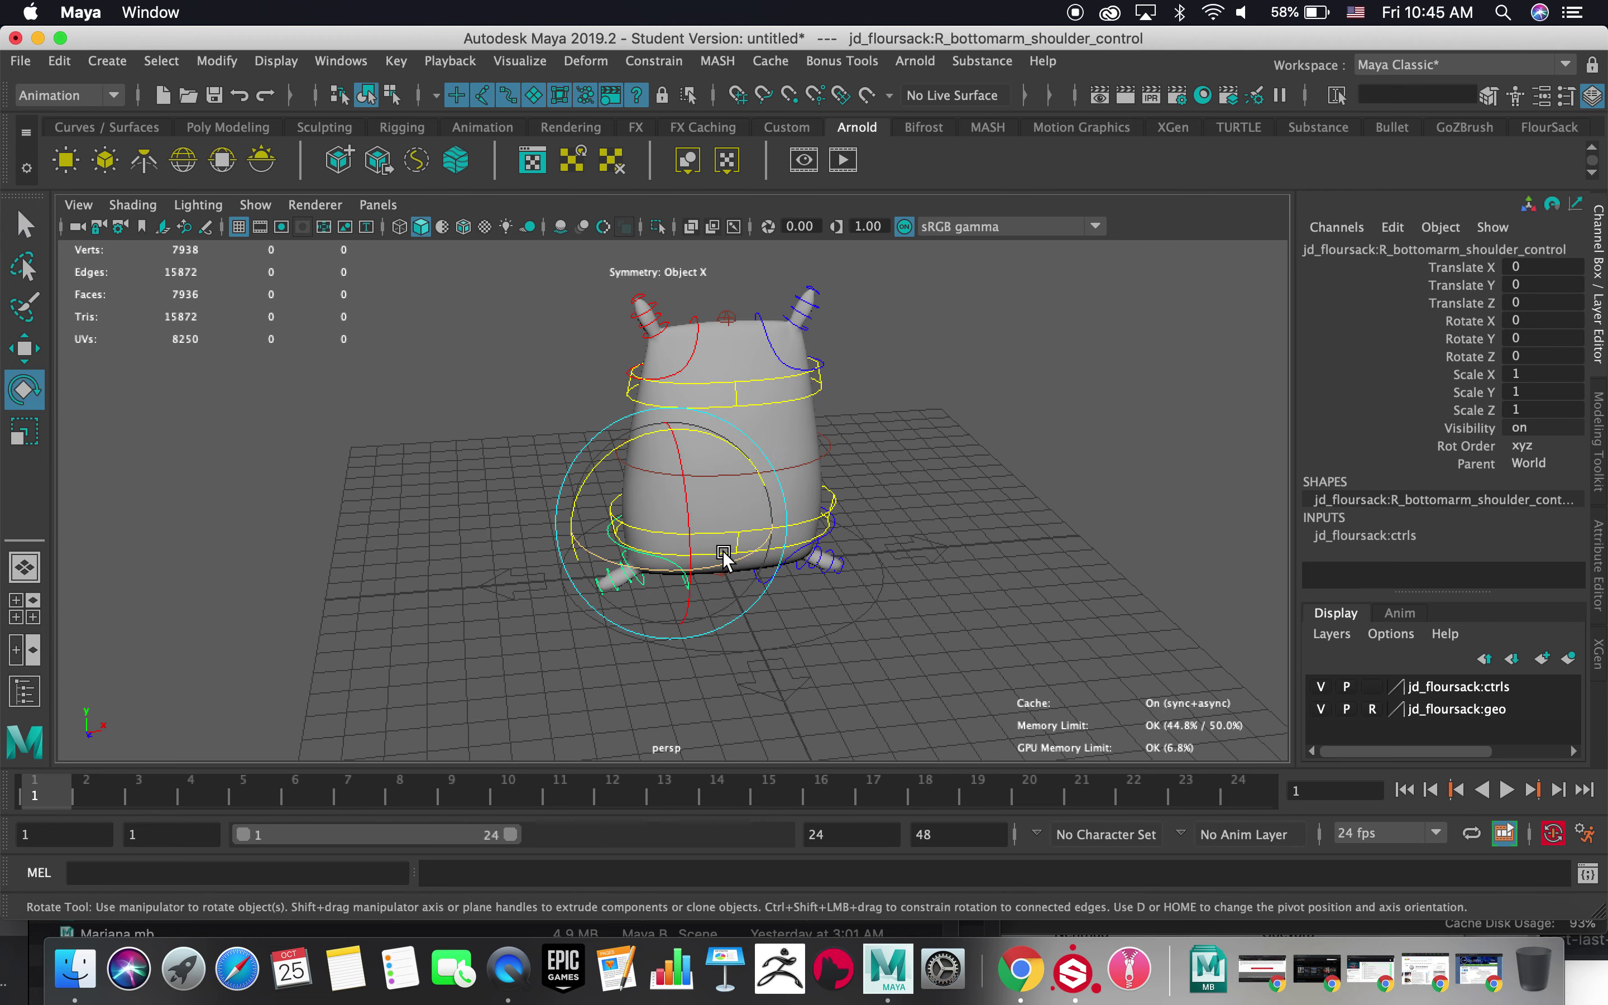
alt+right_drag(704, 543, 782, 531)
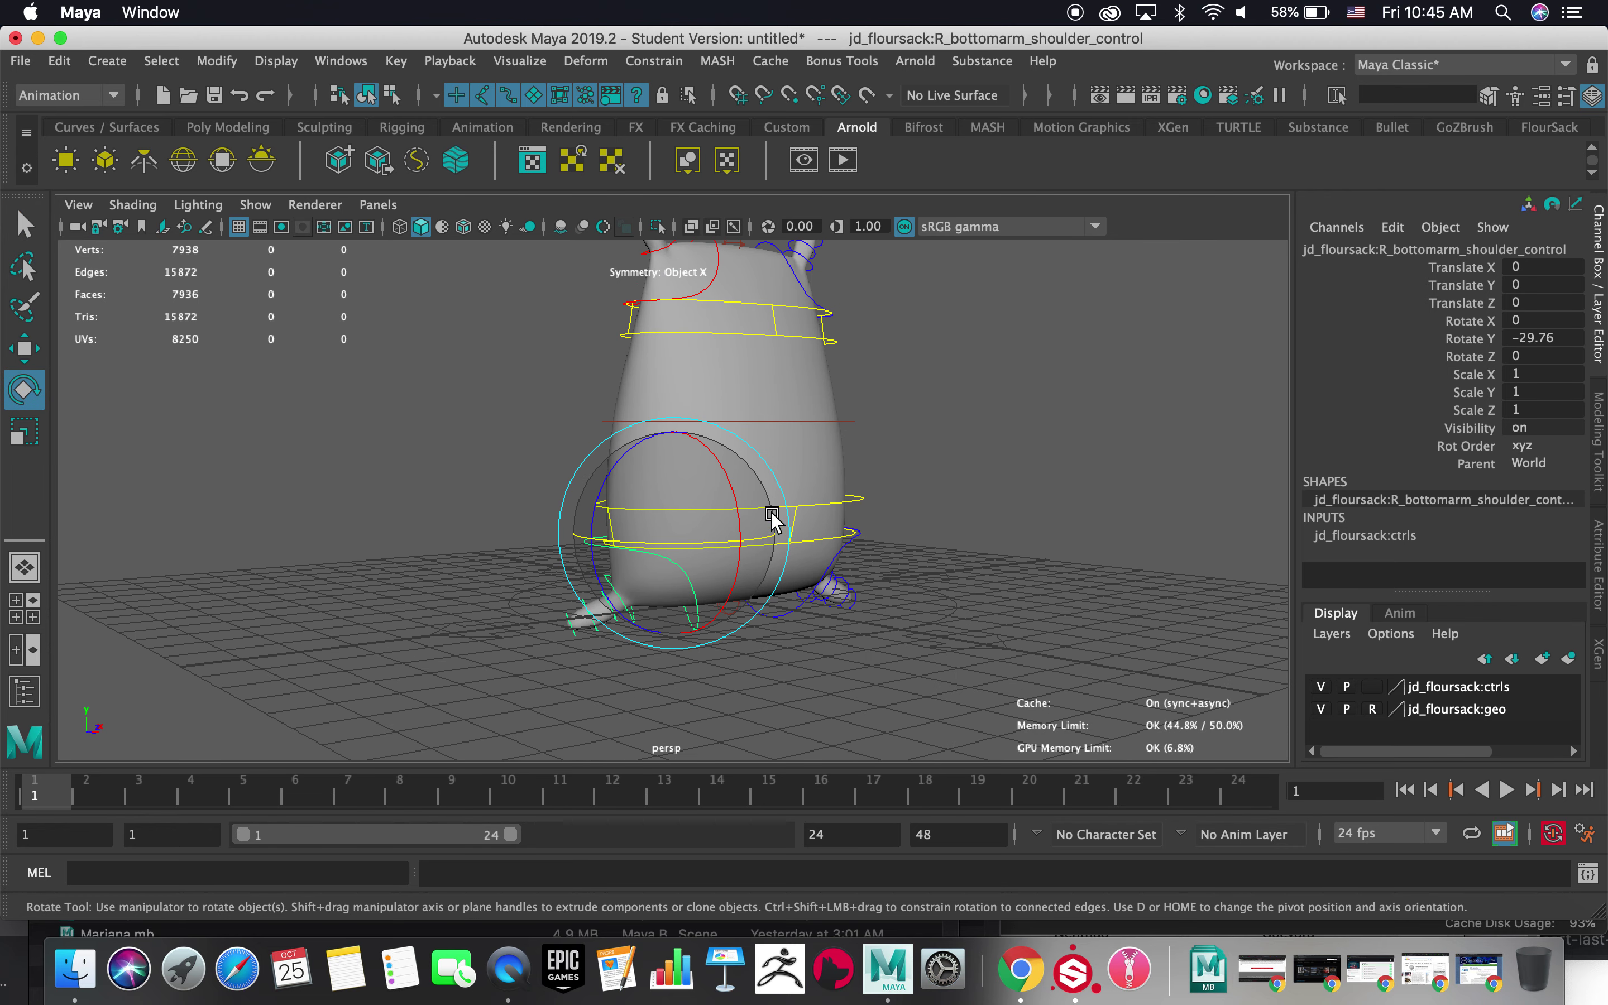
drag(628, 459, 759, 547)
- Rotate the flour sack's left foot control (L_bottomarm_shoulder_control) to pose that foot as the opposite of the right one
click(777, 628)
alt+drag(776, 628, 801, 667)
click(789, 631)
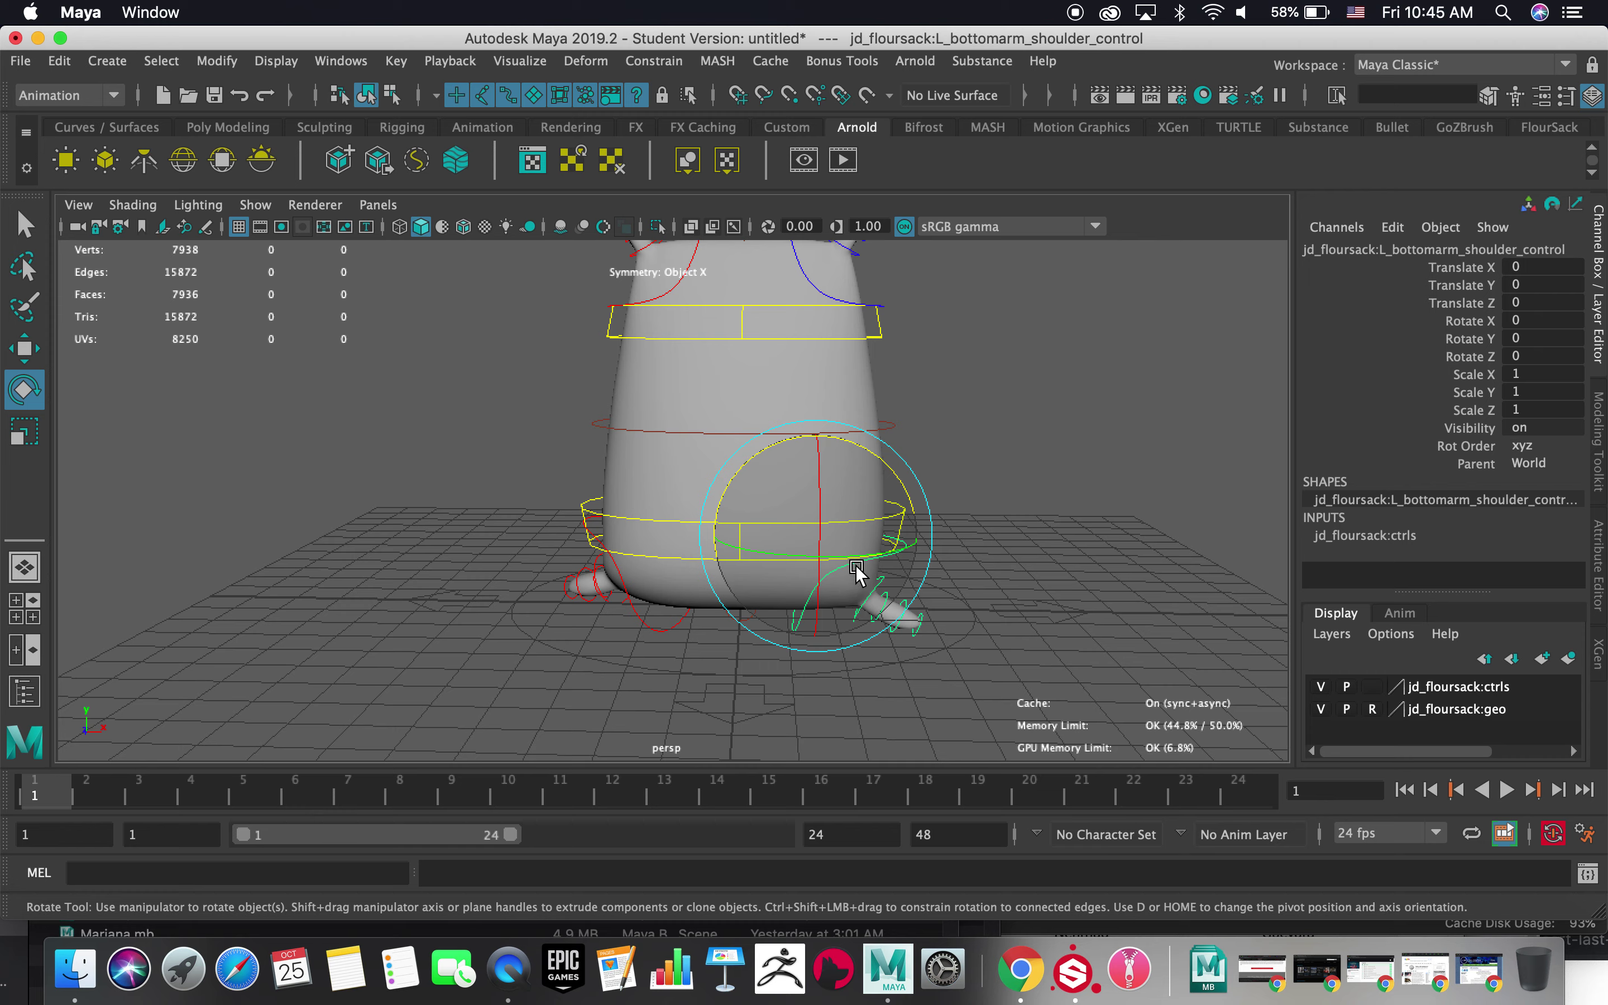
drag(856, 569, 853, 530)
drag(888, 470, 878, 449)
alt+drag(861, 509, 801, 666)
- Refine the right foot control's rotation to about X -2.65, Y -39.81 and Z 13.01
alt+drag(595, 563, 692, 581)
click(678, 620)
alt+drag(801, 628, 724, 598)
- Tilt and twist the sack's Bottom_control and lower it to Translate Y -0.397
click(867, 528)
alt+drag(873, 532, 833, 507)
drag(747, 385, 890, 373)
key(w)
- Rotate the sack's Top_control to about X -0.44, Y 15.42 and Z 9.25 to counter the lower body
click(888, 372)
key(e)
drag(804, 423, 742, 391)
alt+drag(904, 425, 777, 447)
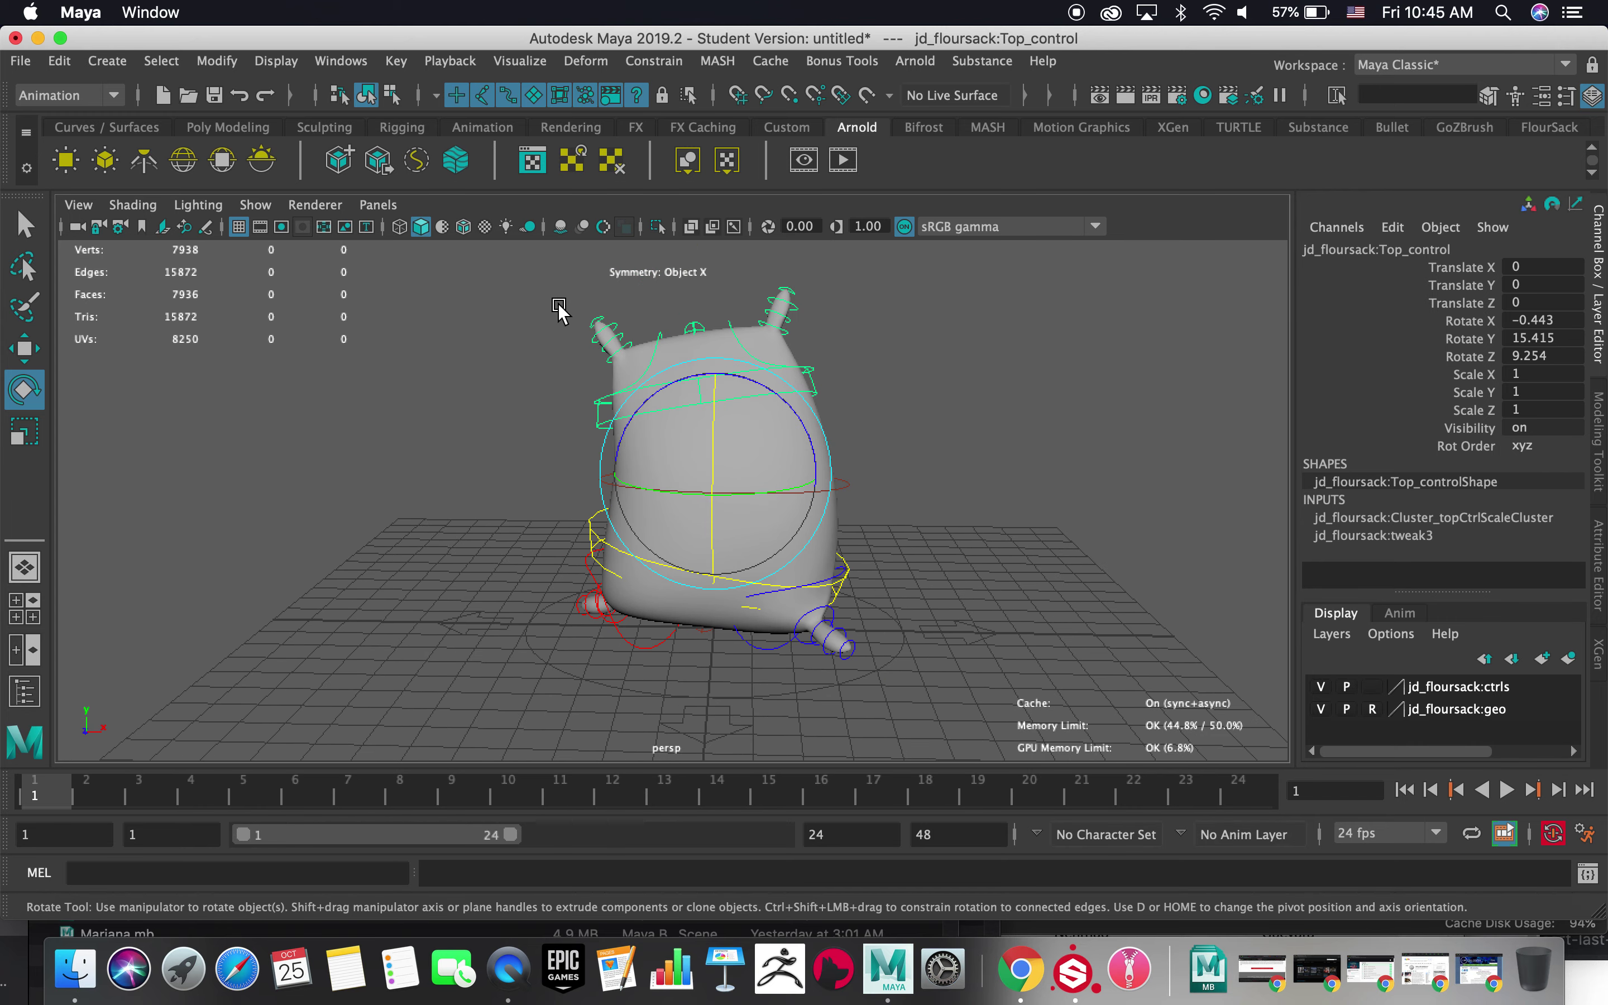
- Select all of the flour sack's rig controls and key all their keyable channels at frame 1
drag(1061, 731, 1062, 731)
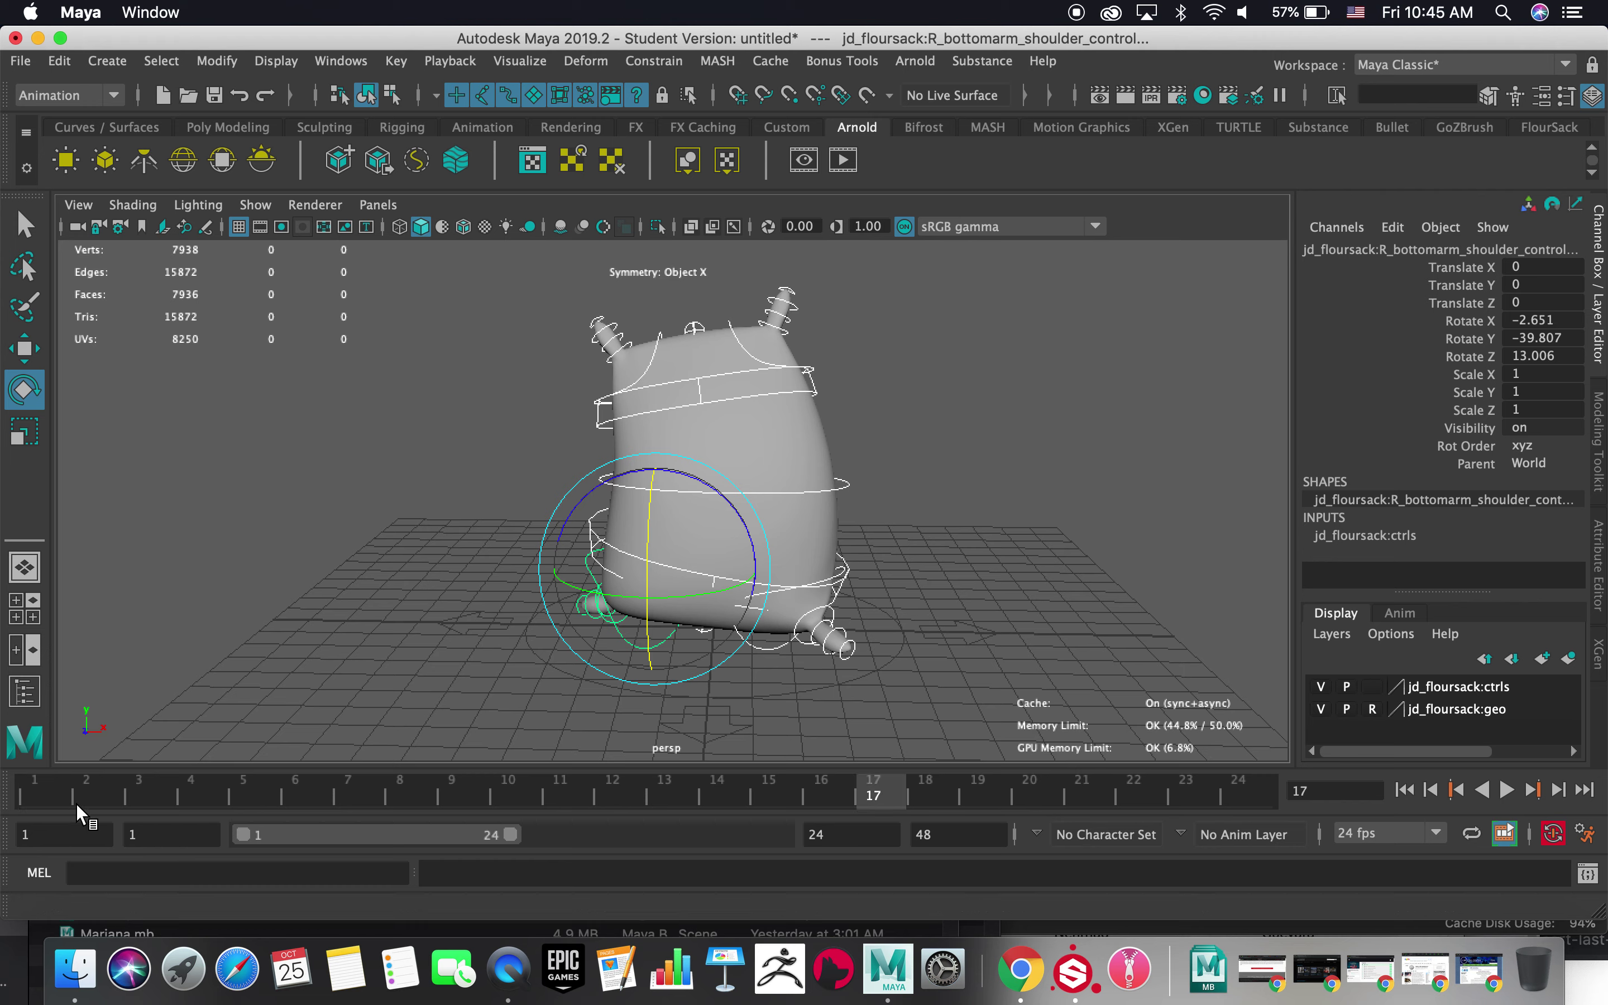
key(alt+shift+v)
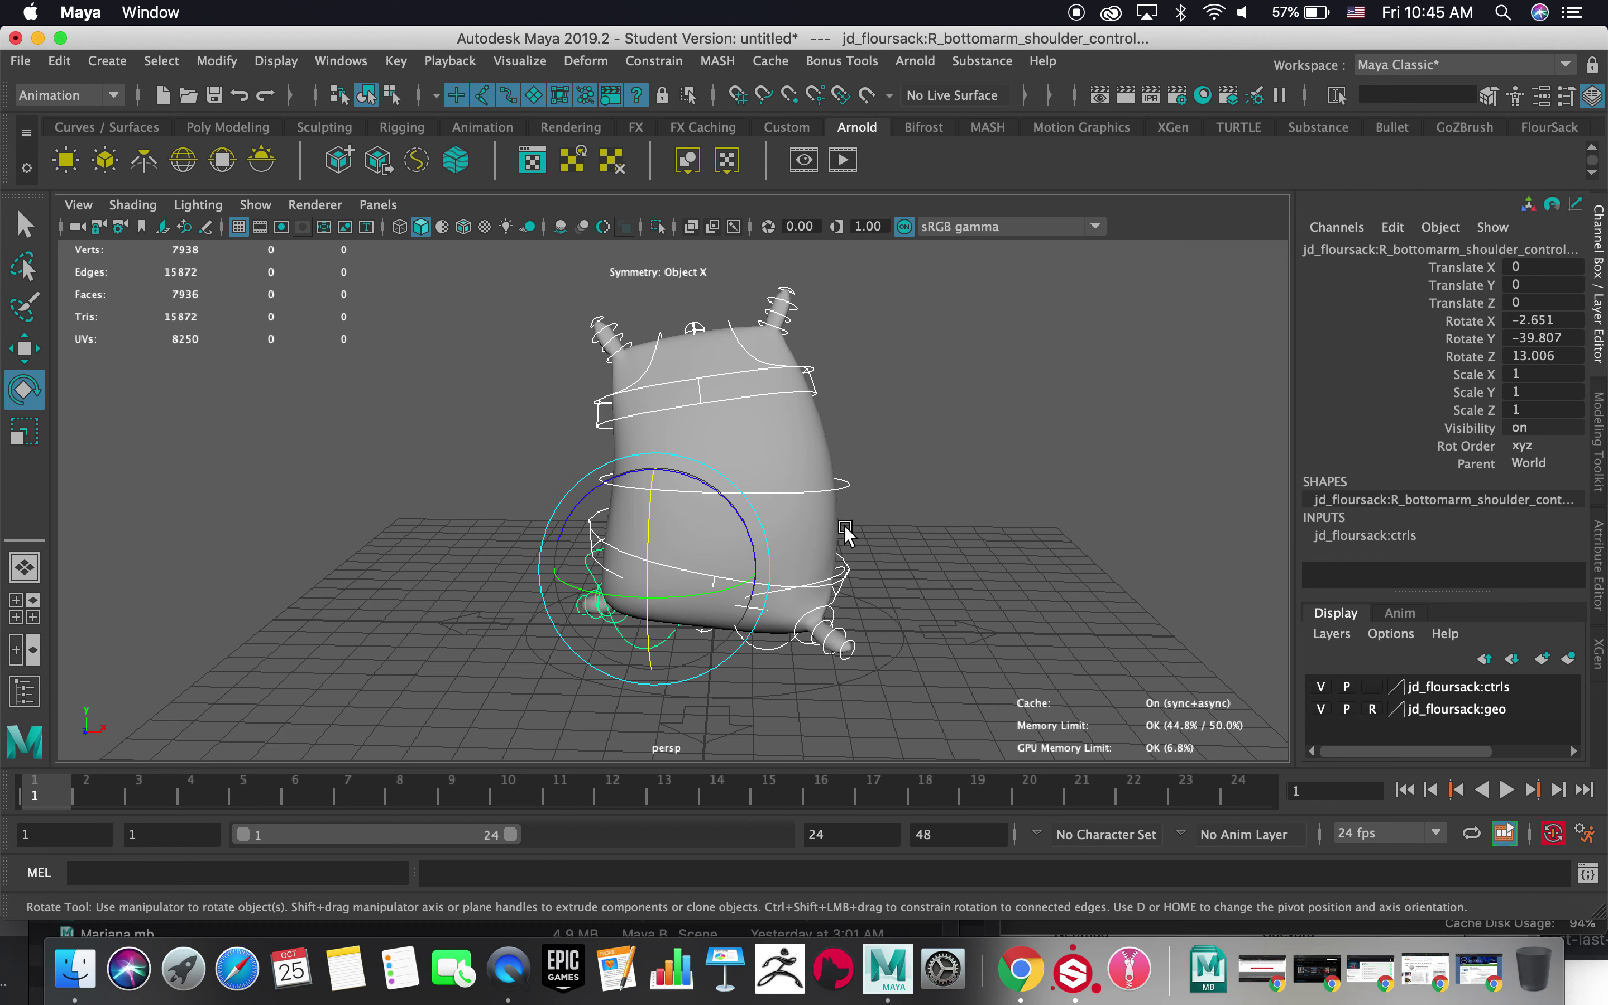
click(1324, 233)
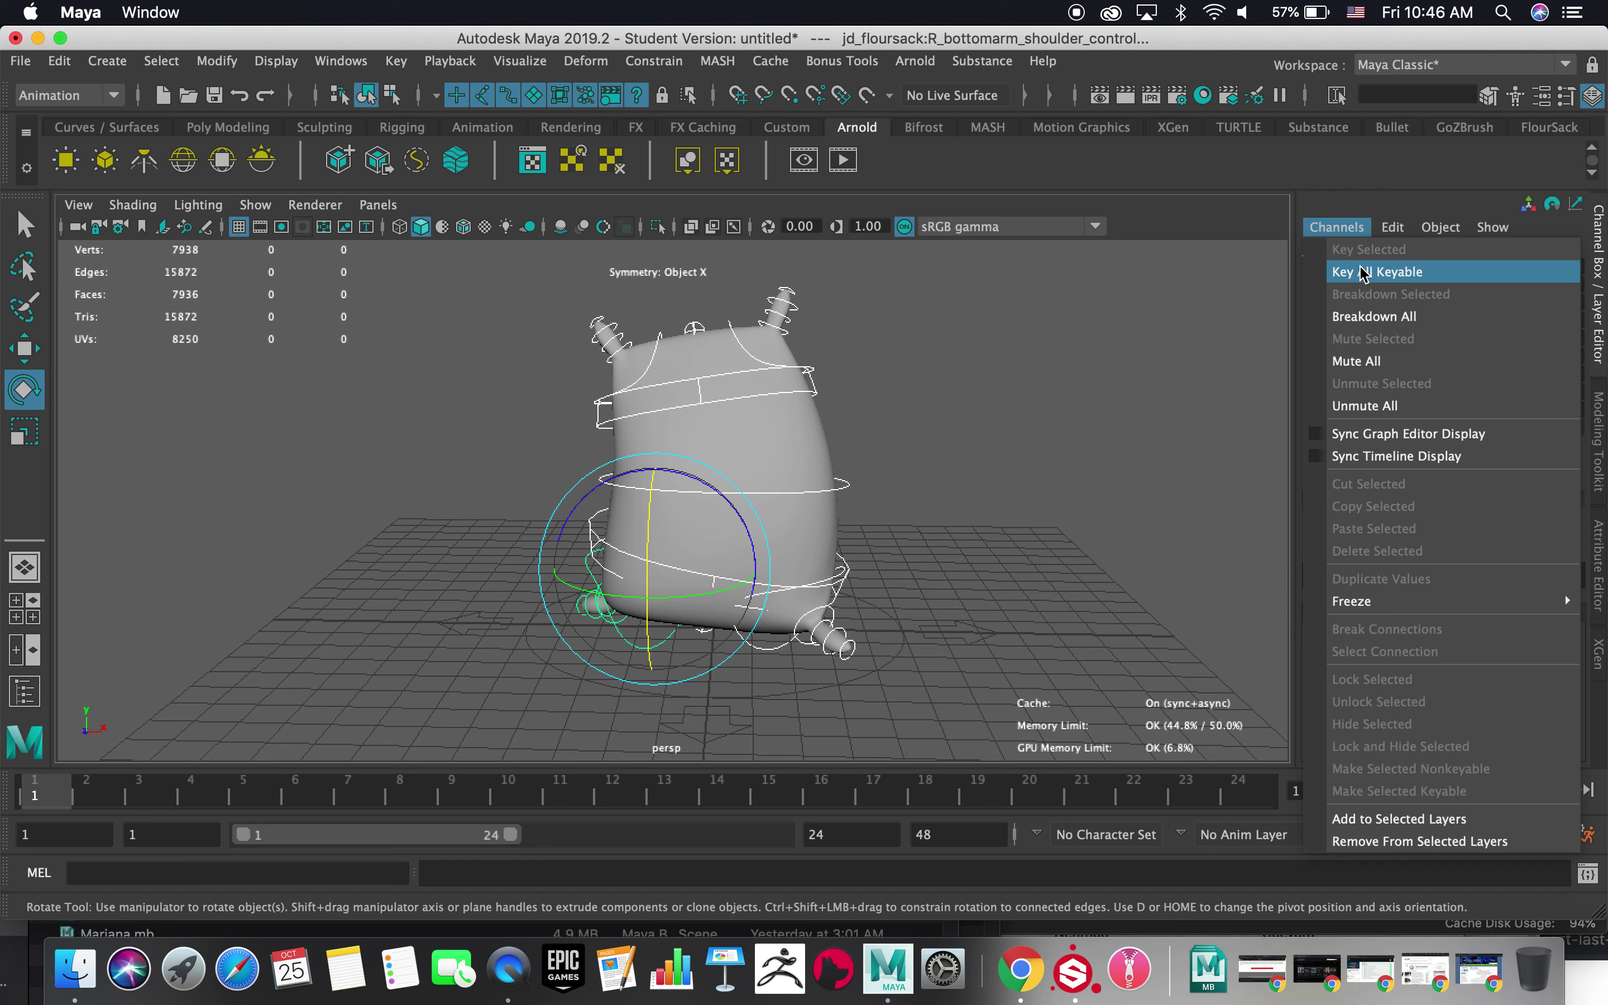
click(1362, 273)
- Key all keyable channels of the selected rig controls with the same pose at frame 17
click(1345, 234)
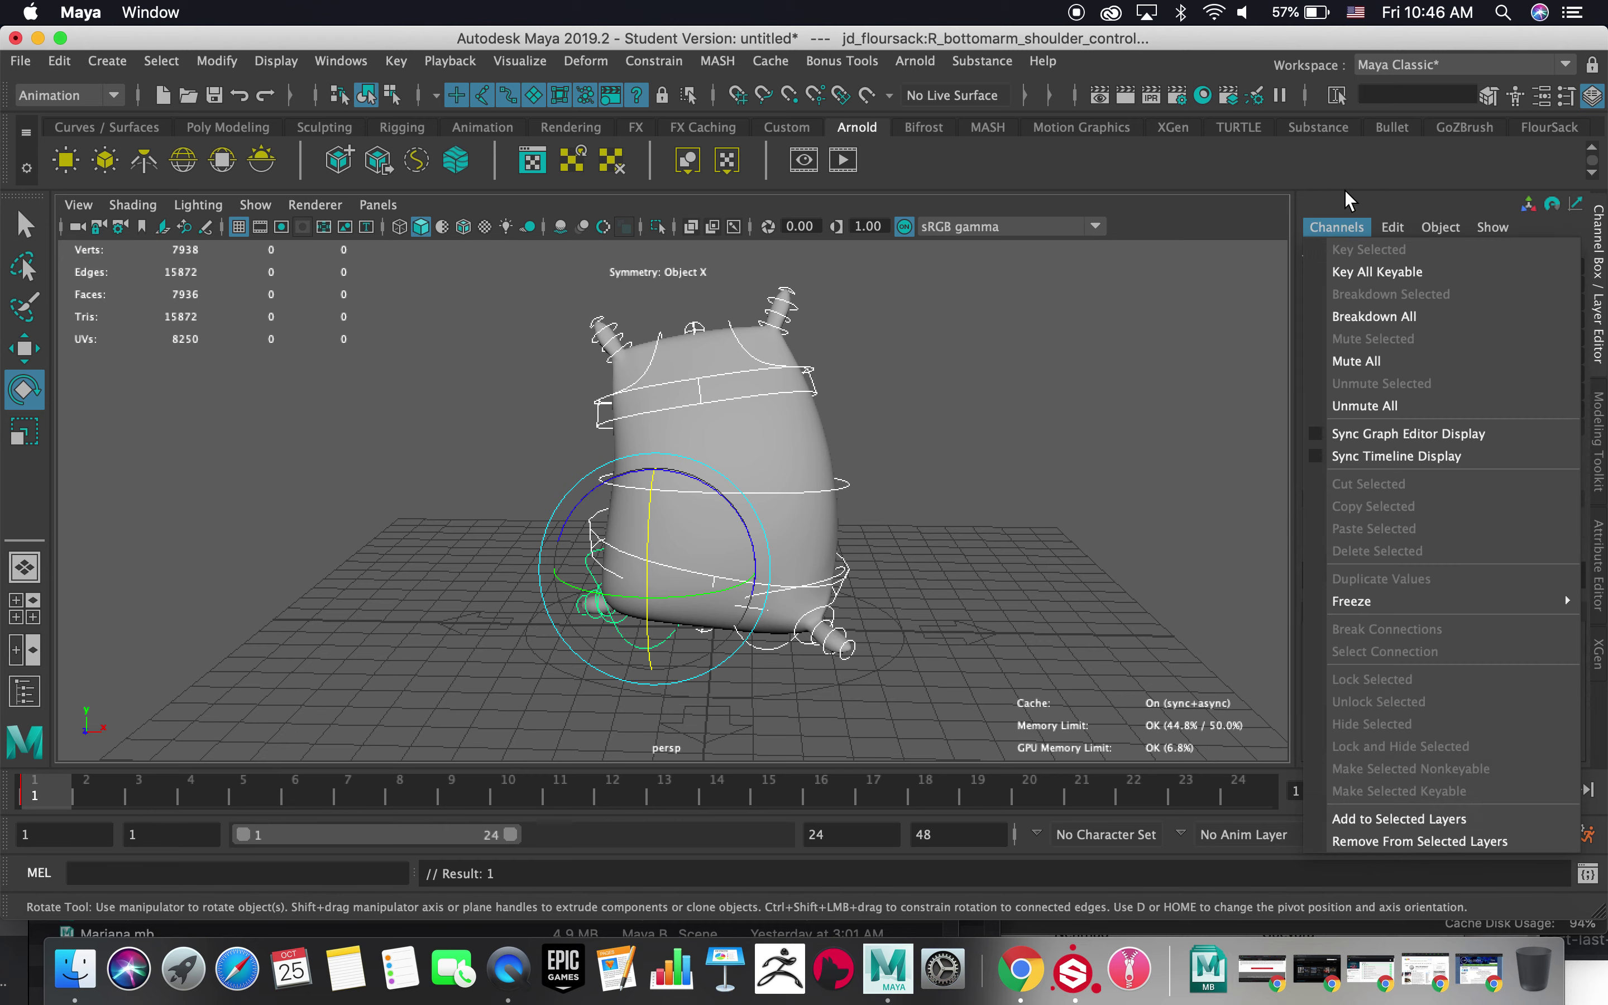
click(1346, 191)
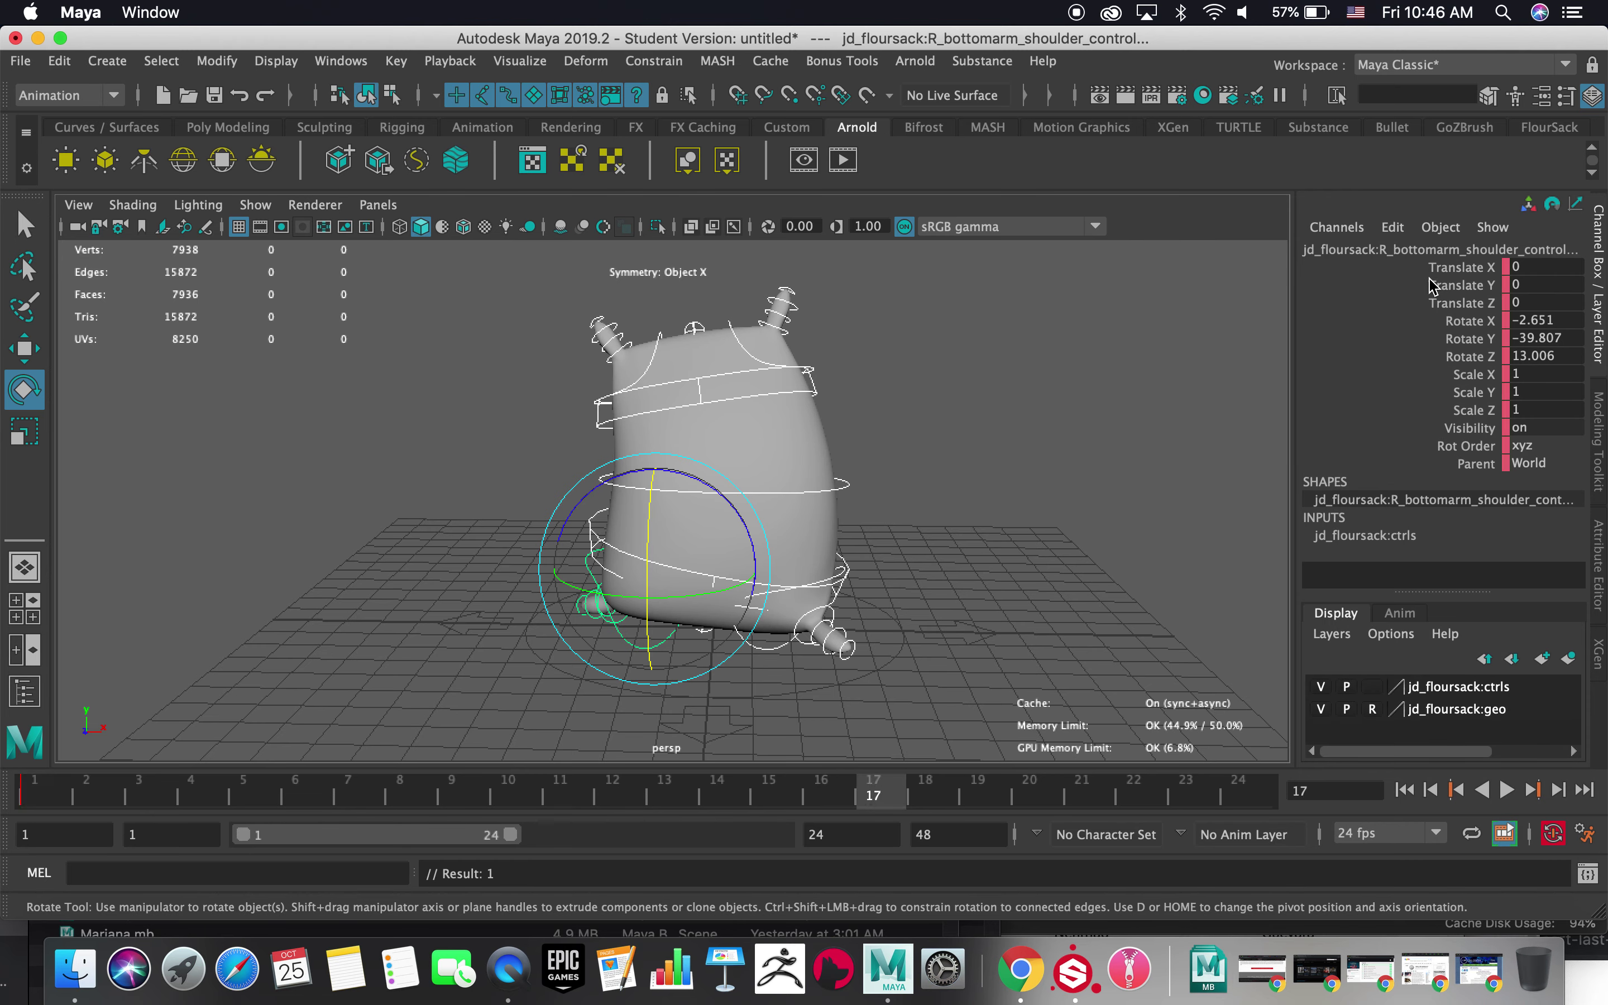
click(1346, 232)
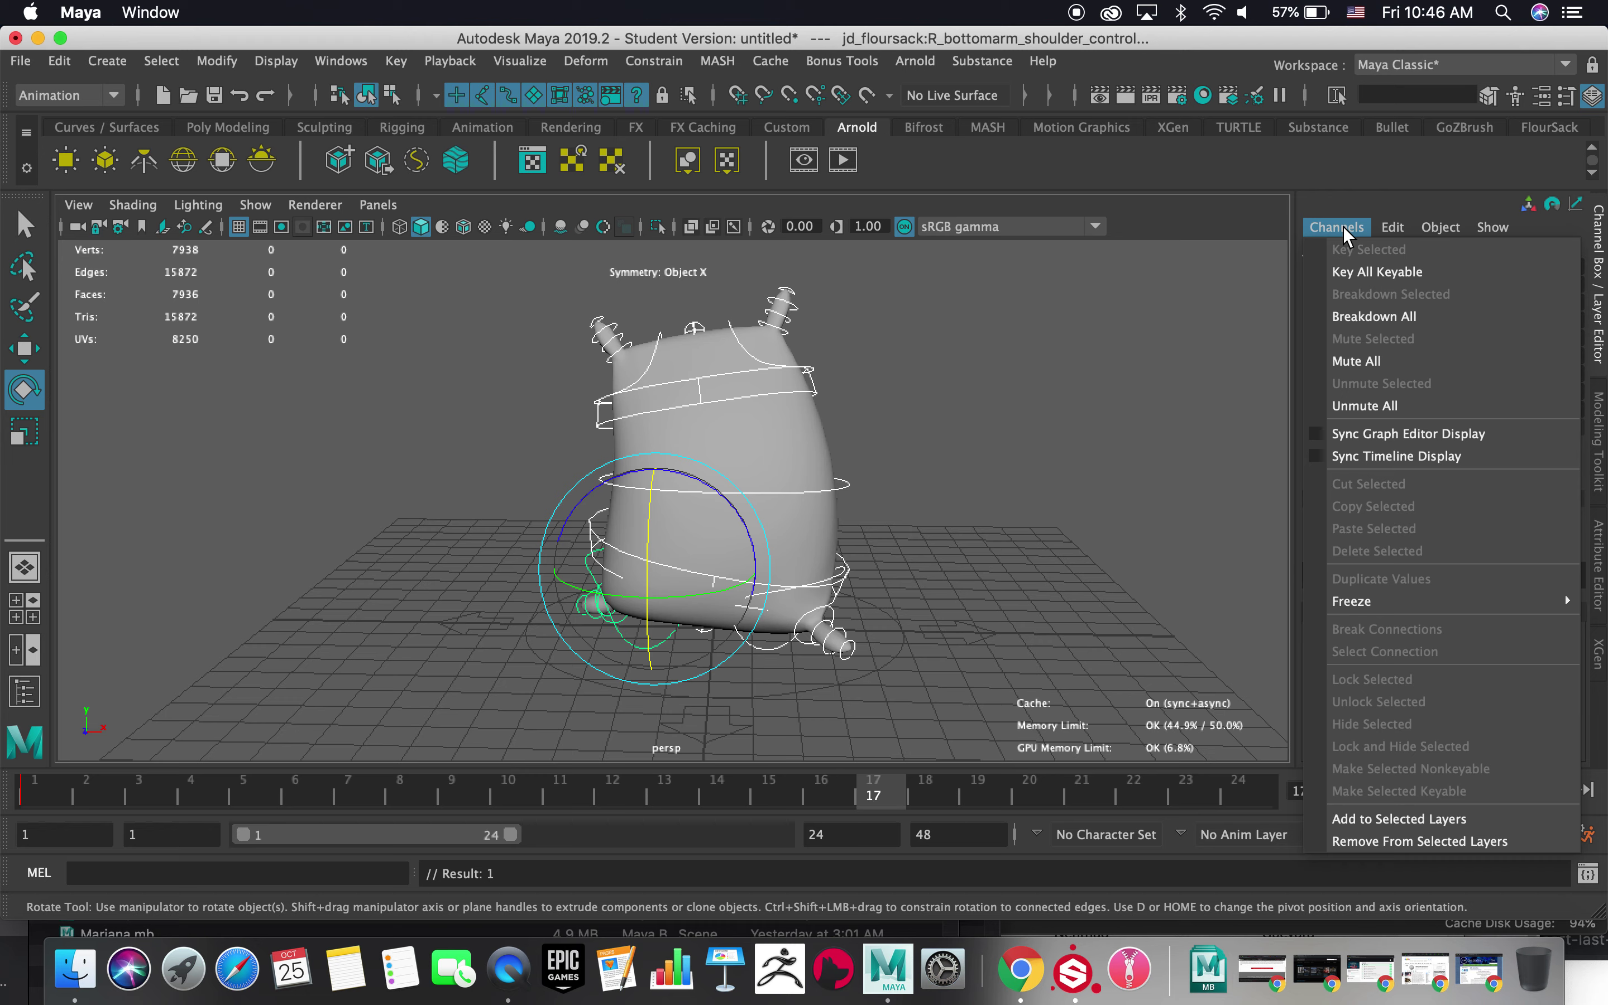
click(1371, 274)
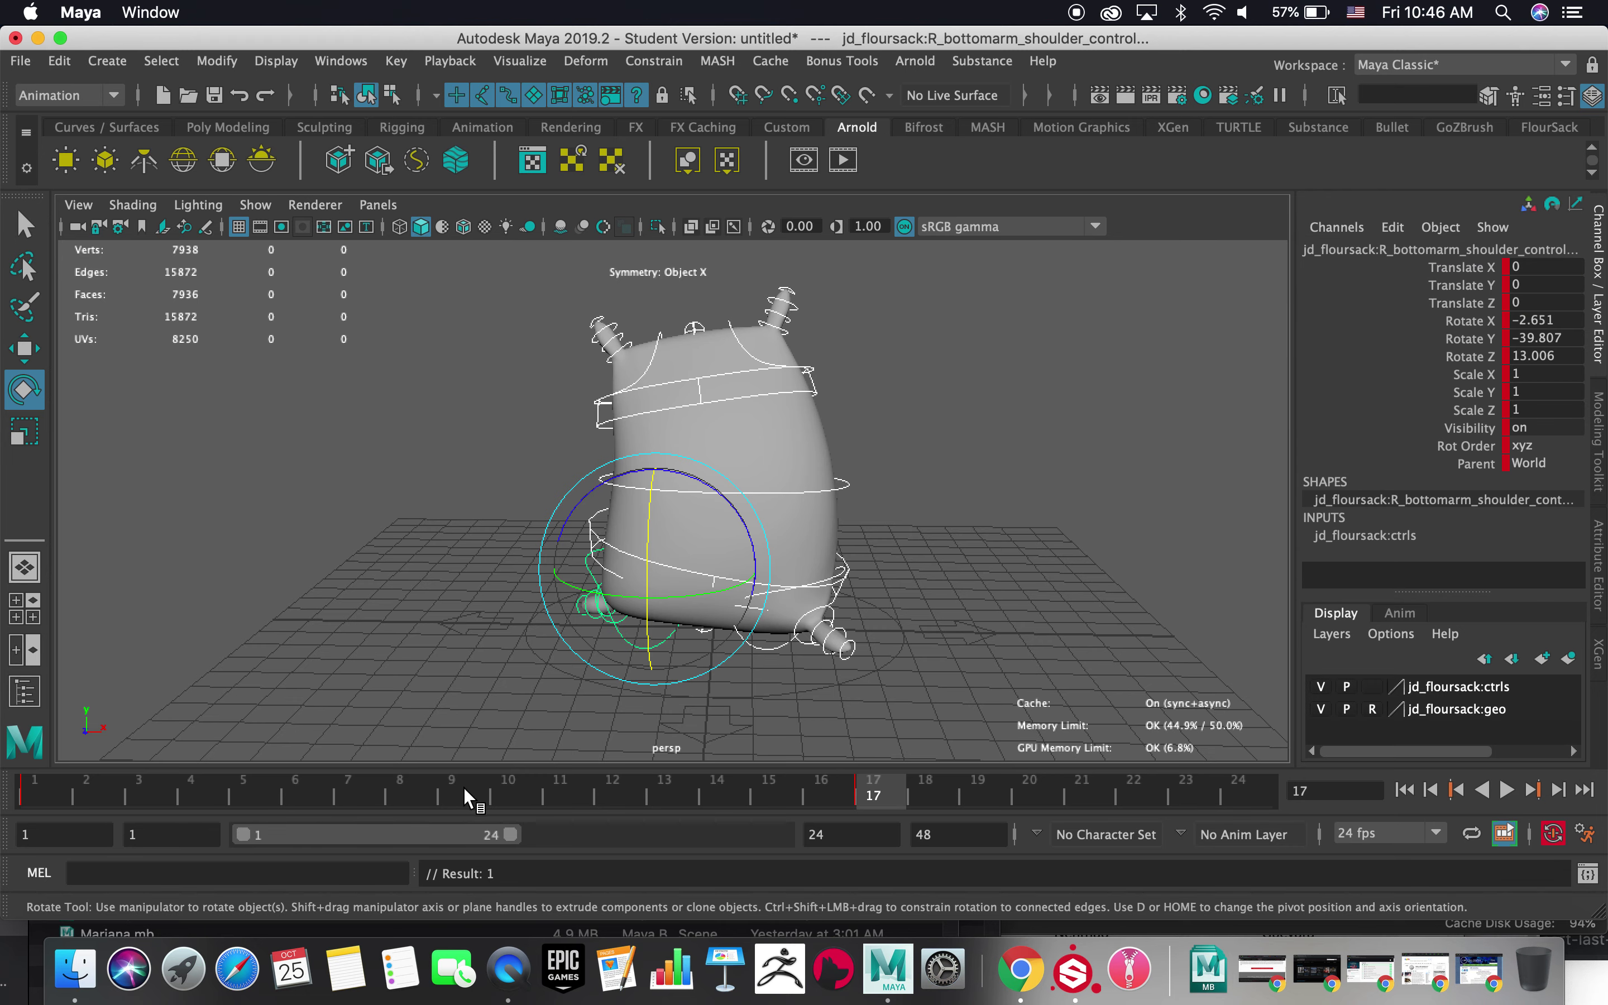
- At frame 9, rotate the Bottom_control to X 29.035, Y -3.114, Z 2.606 and raise it to Translate Y -0.054
click(465, 796)
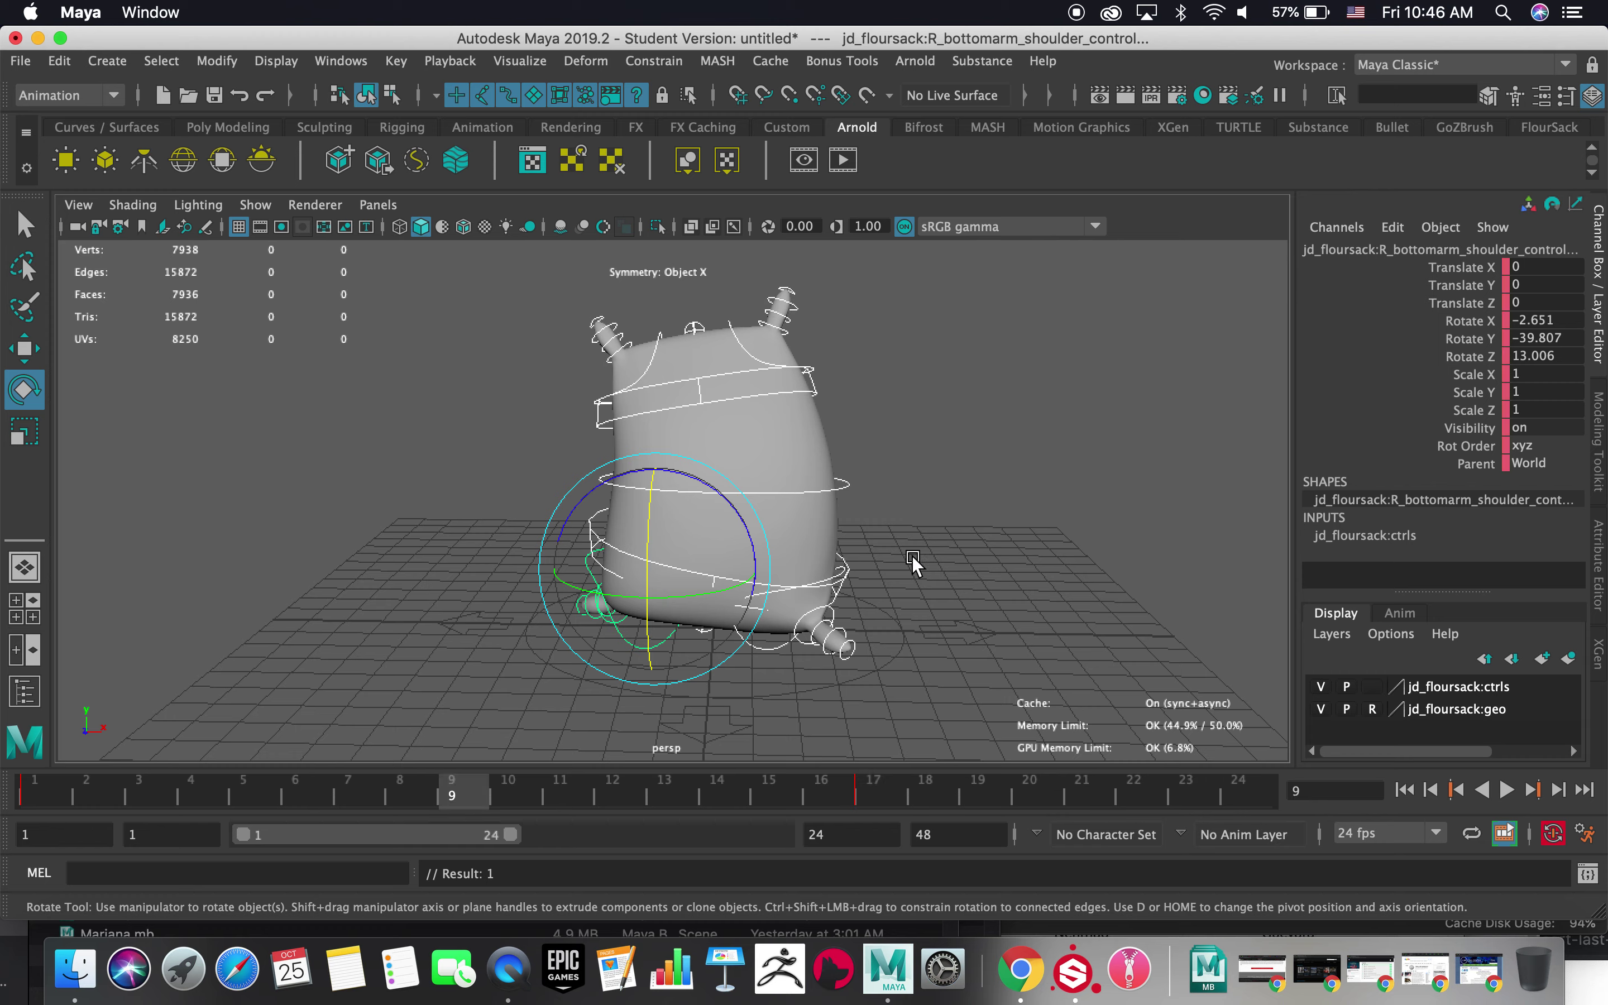
click(934, 549)
click(761, 586)
mouse_move(783, 534)
alt+mouse_down()
mouse_move(777, 559)
mouse_move(791, 525)
alt+mouse_up()
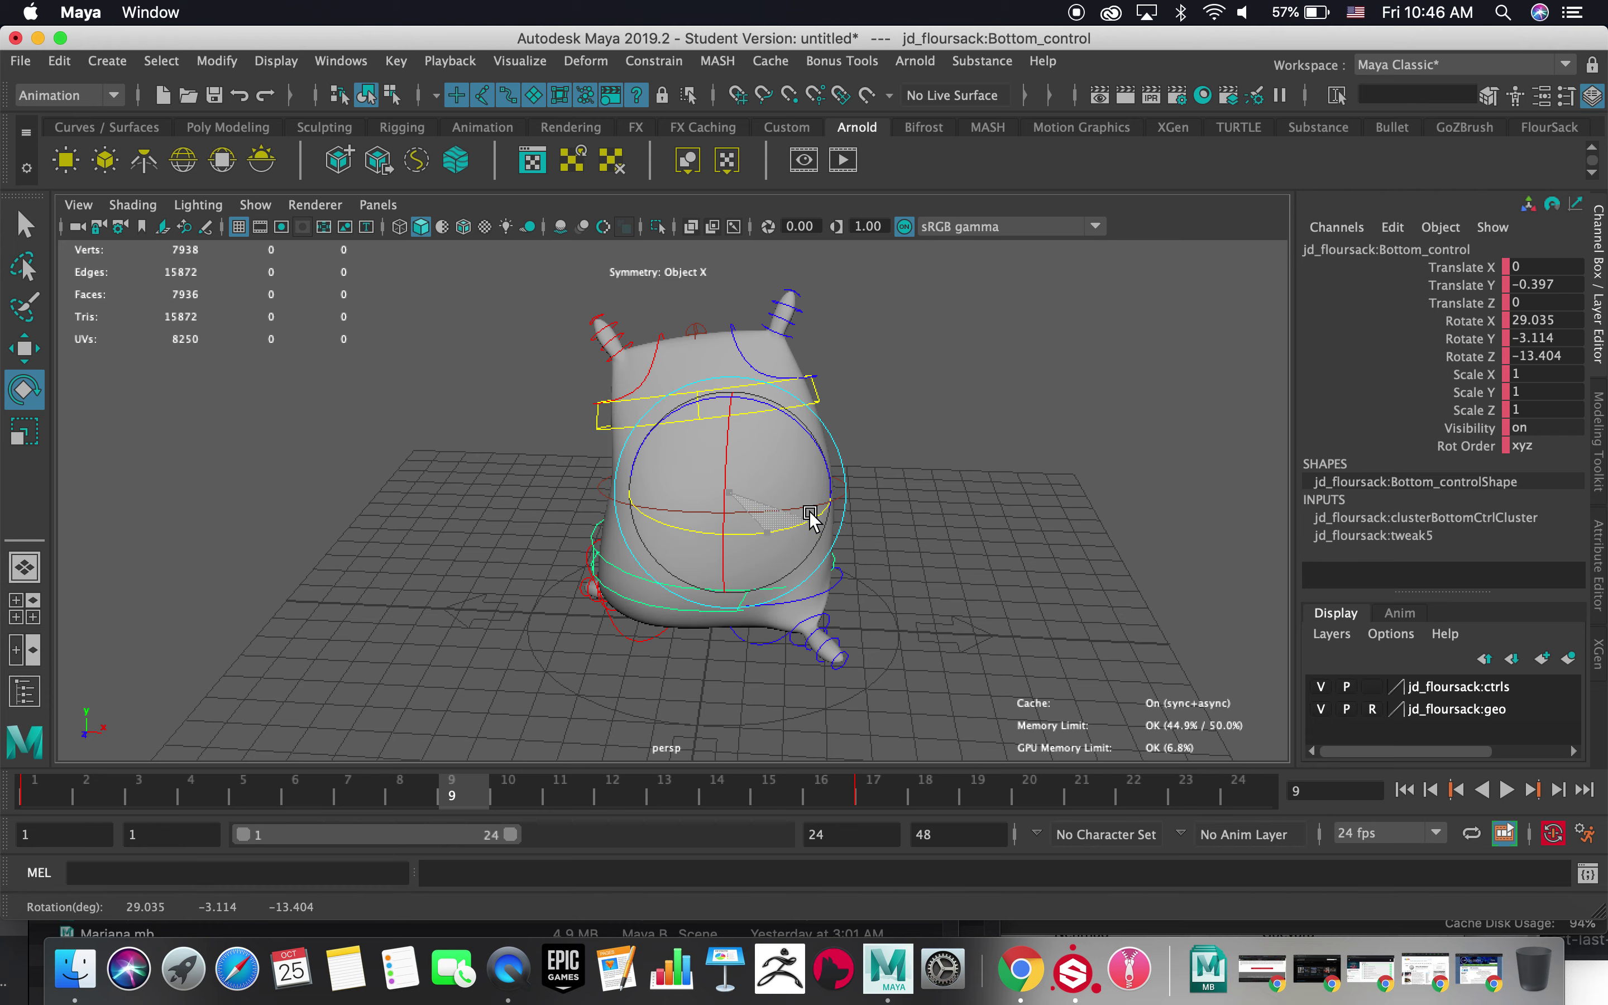
drag(817, 449, 805, 431)
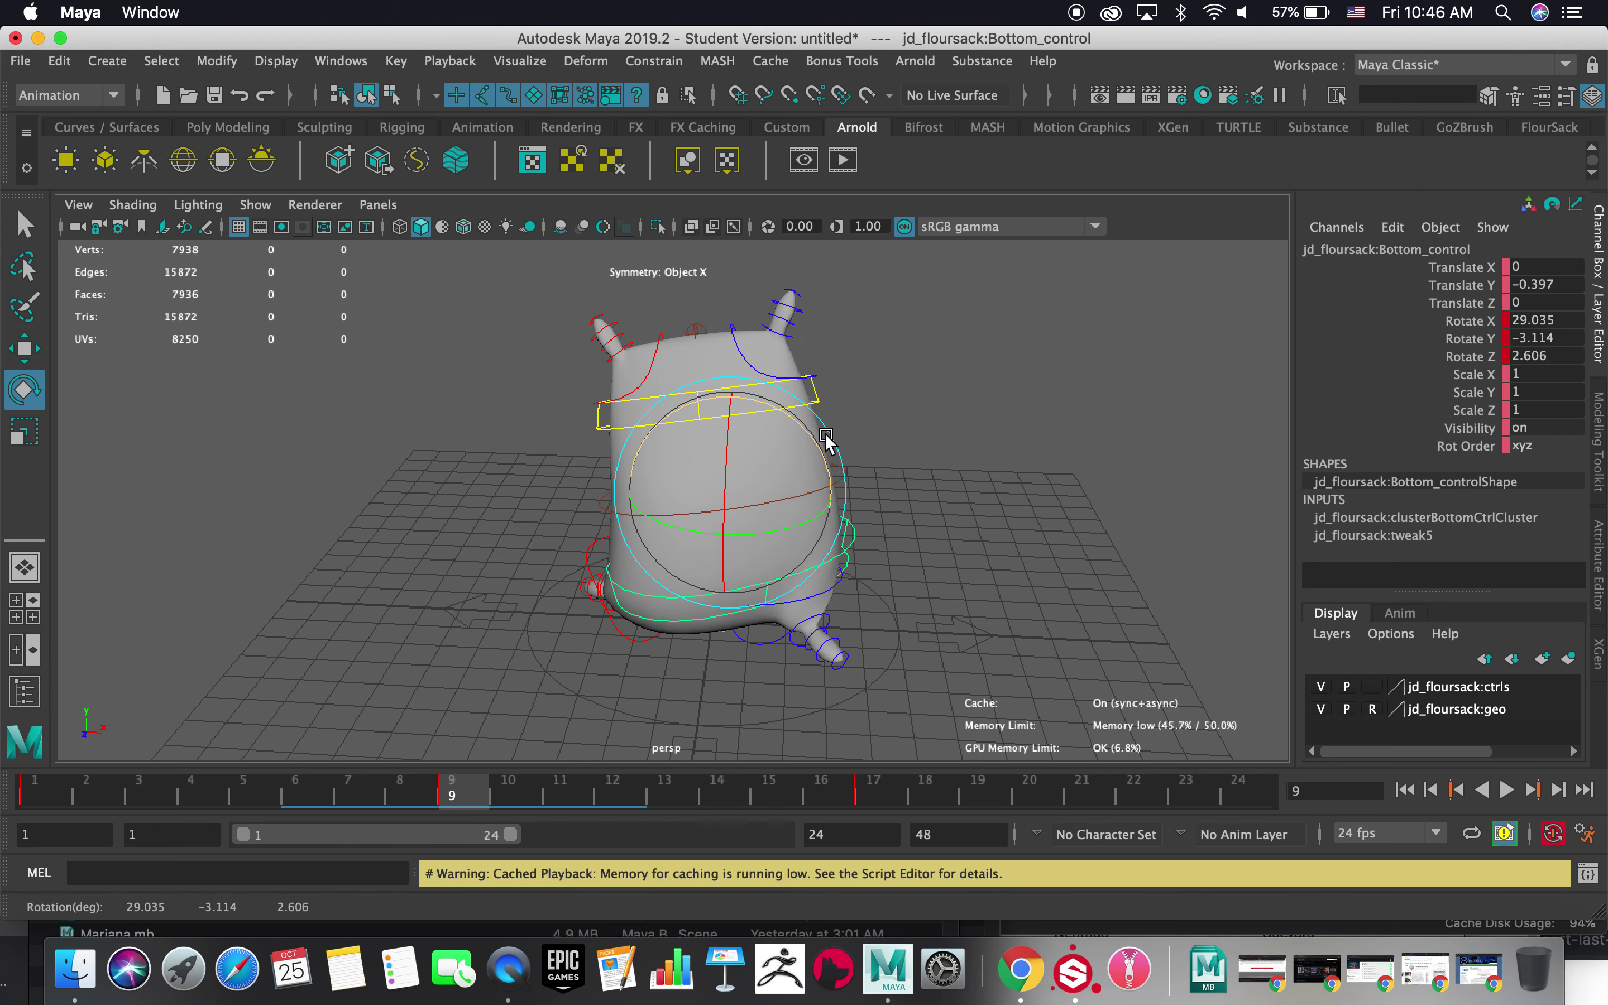
key(w)
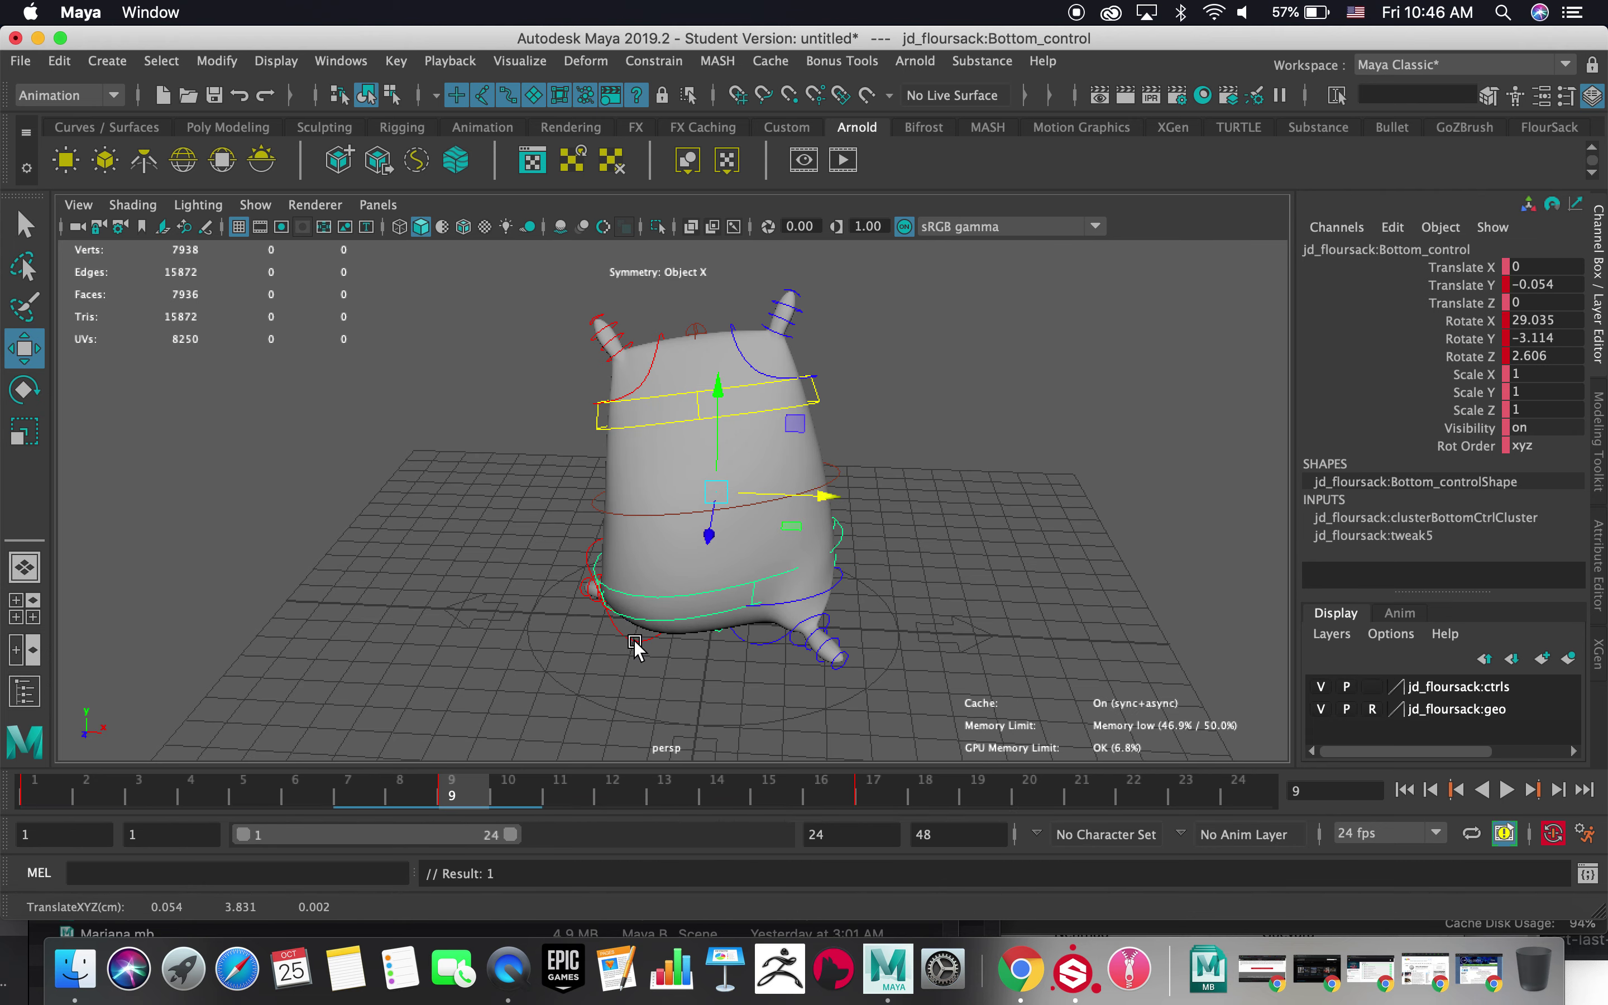
- At frame 9, rotate the right foot control to swing the right foot into the opposite stride position
click(635, 642)
mouse_move(662, 648)
alt+mouse_down()
mouse_move(686, 667)
mouse_move(677, 657)
alt+mouse_up()
key(e)
drag(720, 594, 843, 639)
alt+drag(729, 648, 567, 607)
- At frame 9, rotate the left foot control to swing the left foot into the opposite stride position
click(815, 599)
mouse_move(784, 624)
mouse_down()
mouse_move(847, 614)
mouse_move(772, 638)
mouse_move(808, 628)
mouse_up()
click(985, 561)
- At frame 9, rotate the Top_control to about X -1.25, Y 20.03 and Z -9.55
click(799, 400)
drag(794, 415, 707, 428)
alt+drag(868, 490, 549, 491)
drag(726, 399, 1023, 457)
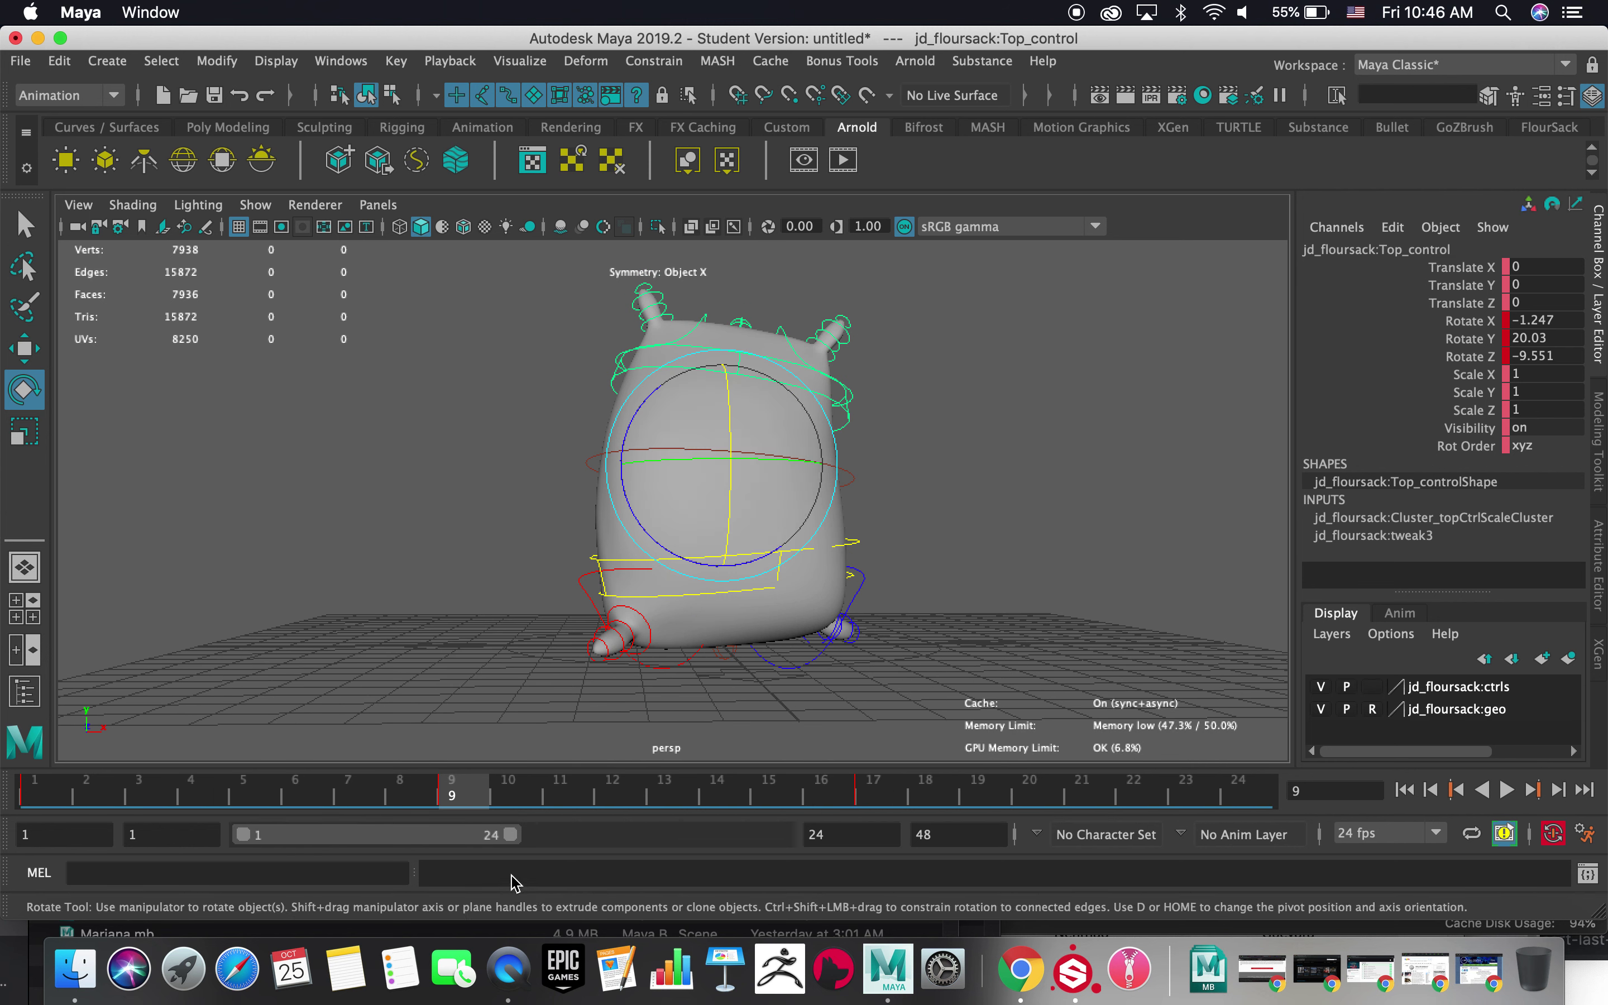
- Set the animation's end frame to 17 and play the walk back
text(17)
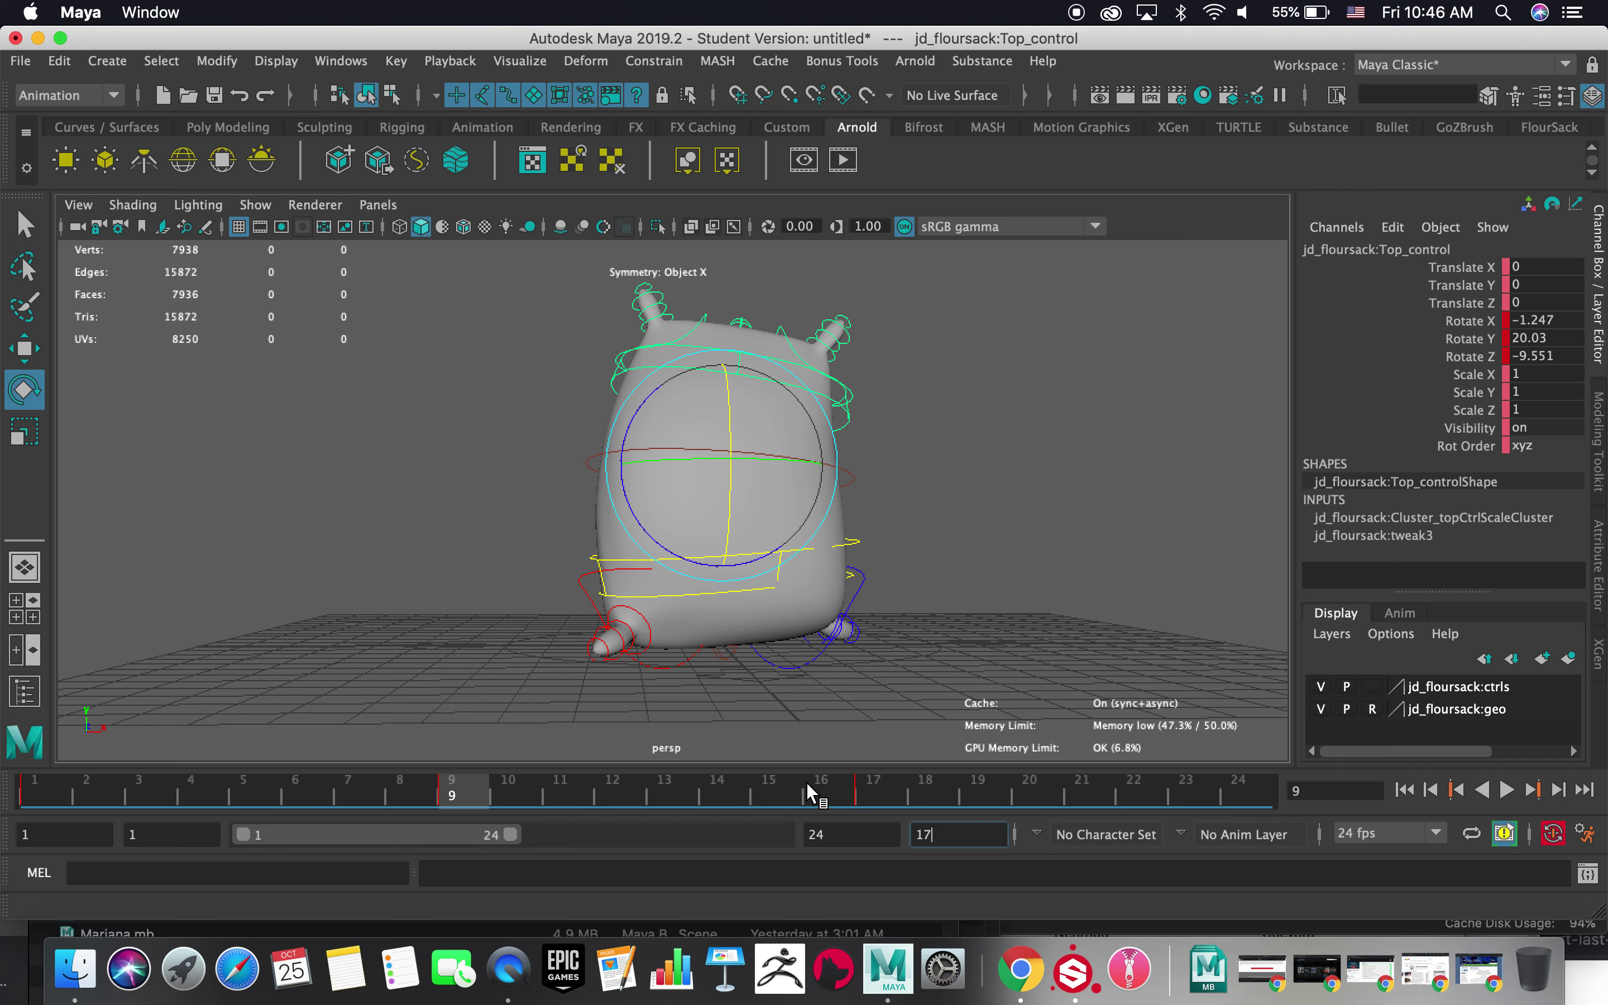
key(Return)
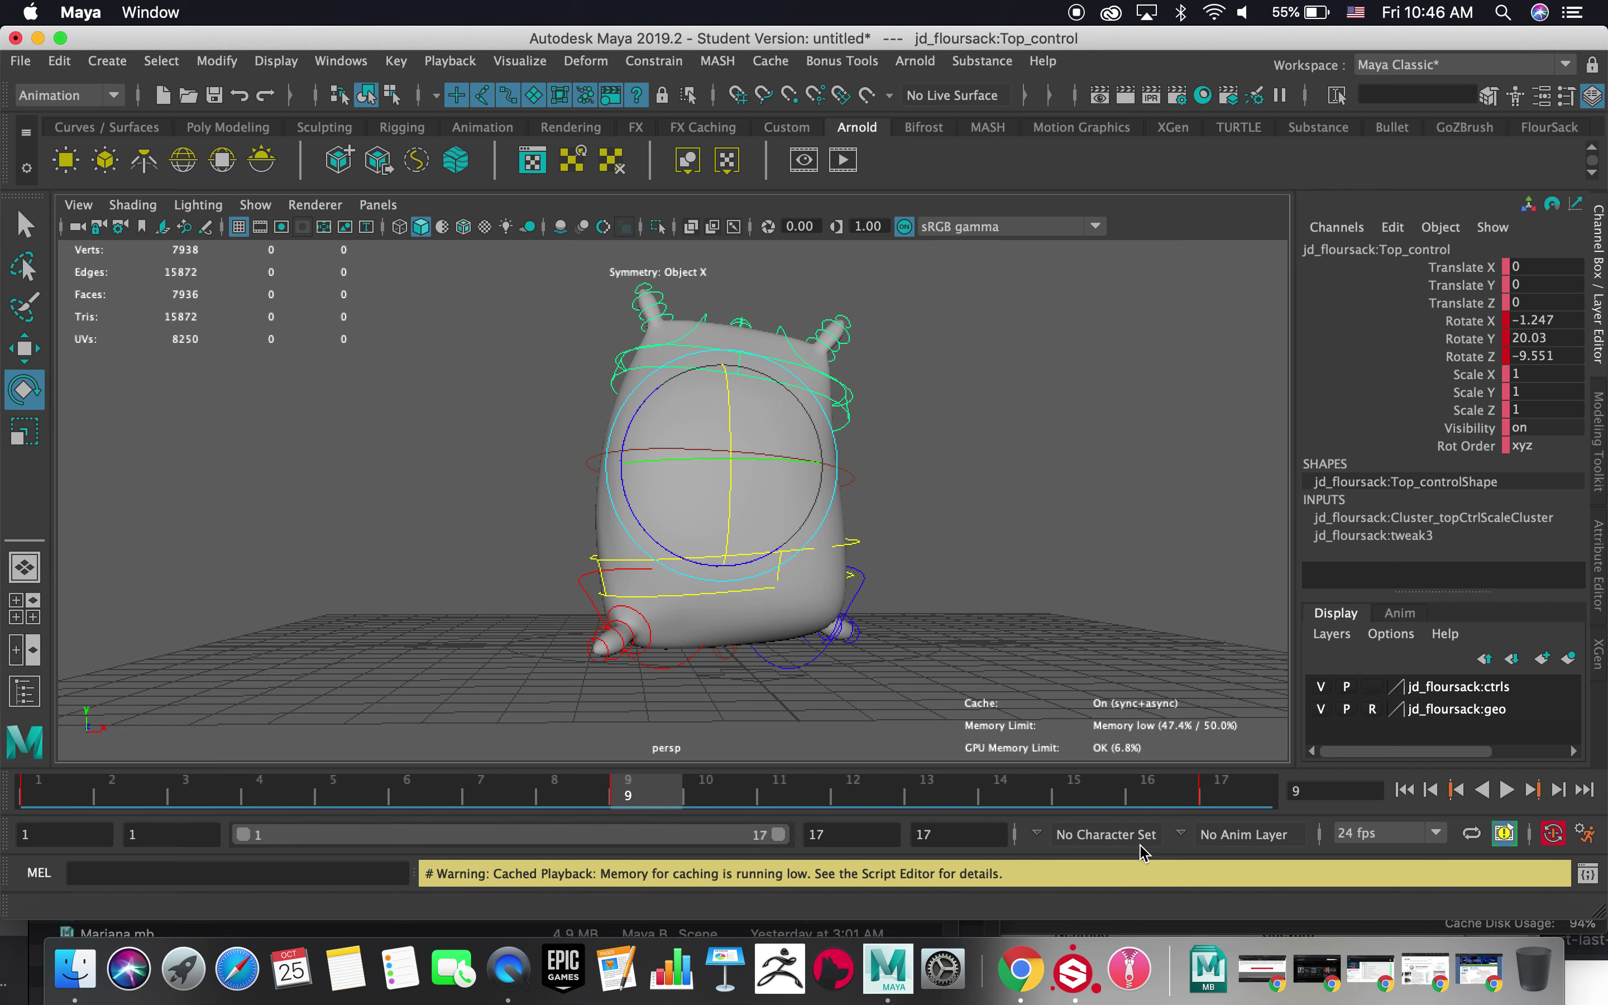
click(1507, 789)
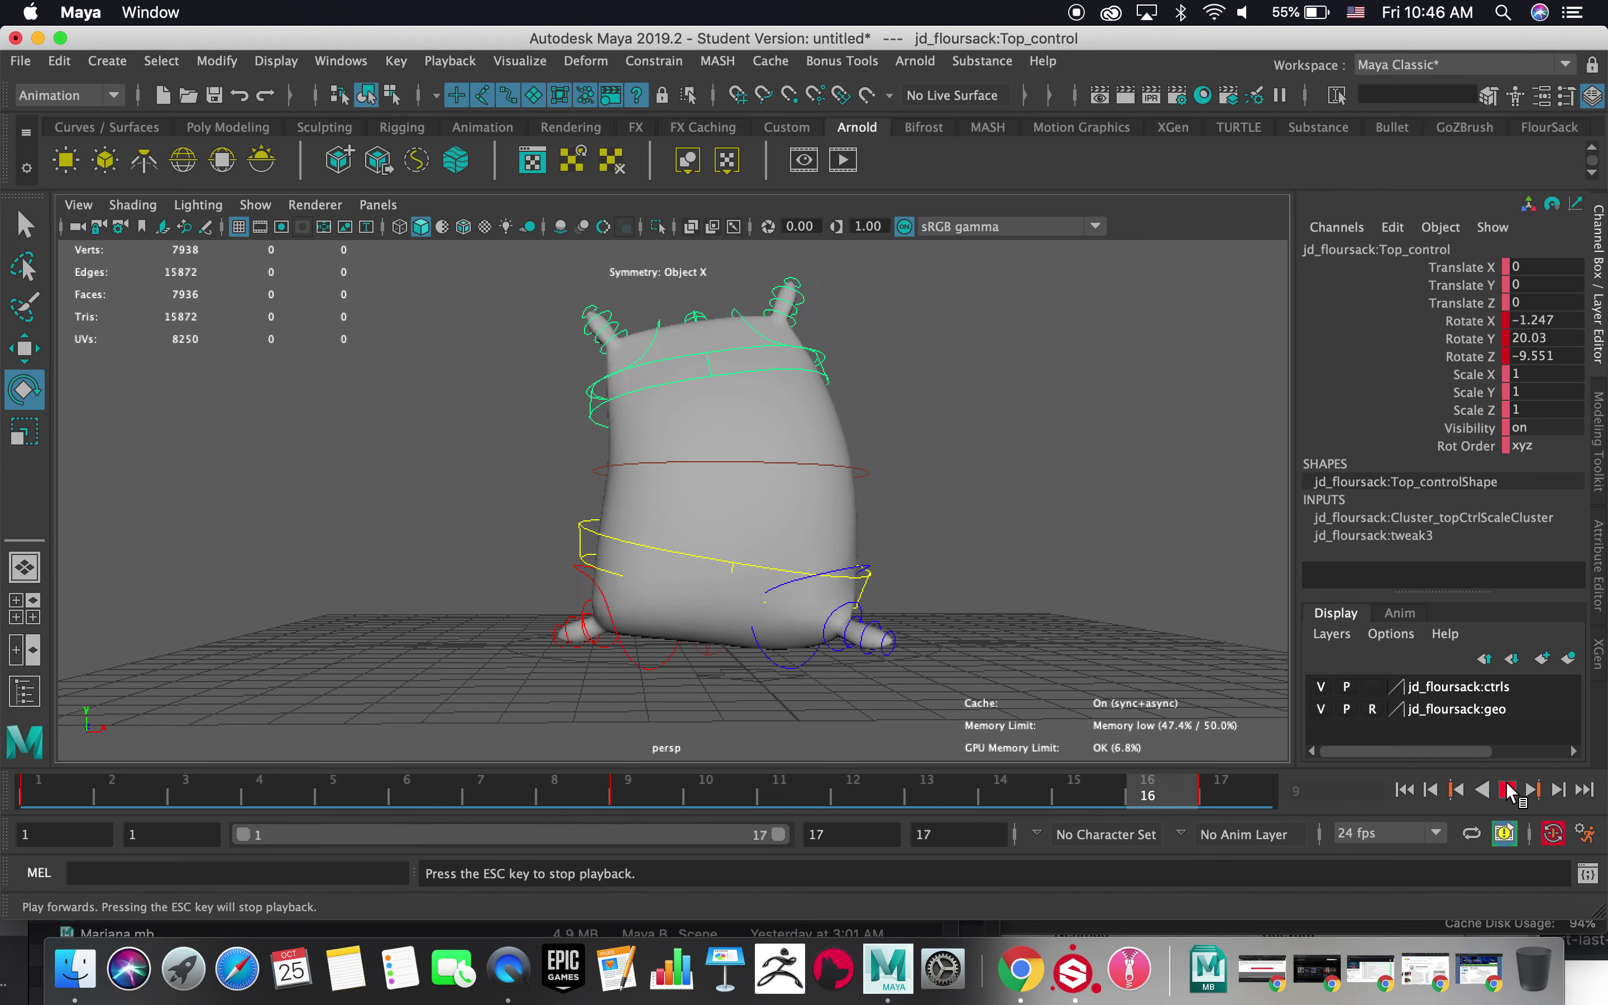
- At frame 5, rotate the right foot control to about Z 35 degrees so the right foot lifts
drag(412, 799, 344, 795)
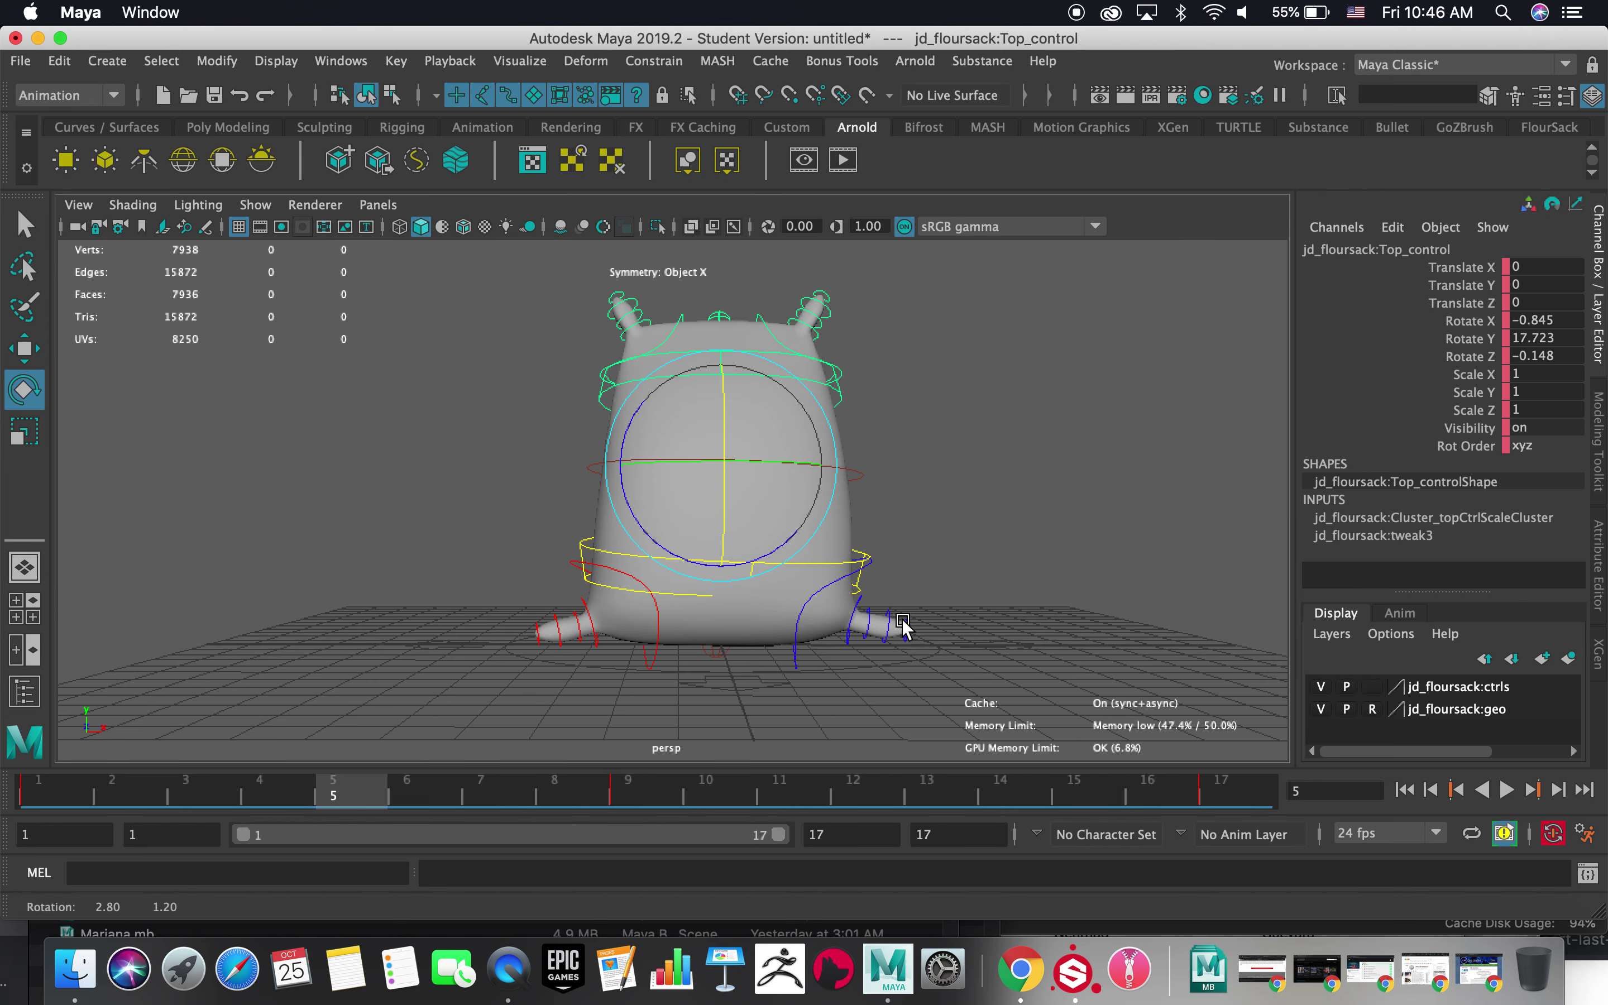
alt+drag(738, 620, 747, 632)
drag(20, 787, 339, 813)
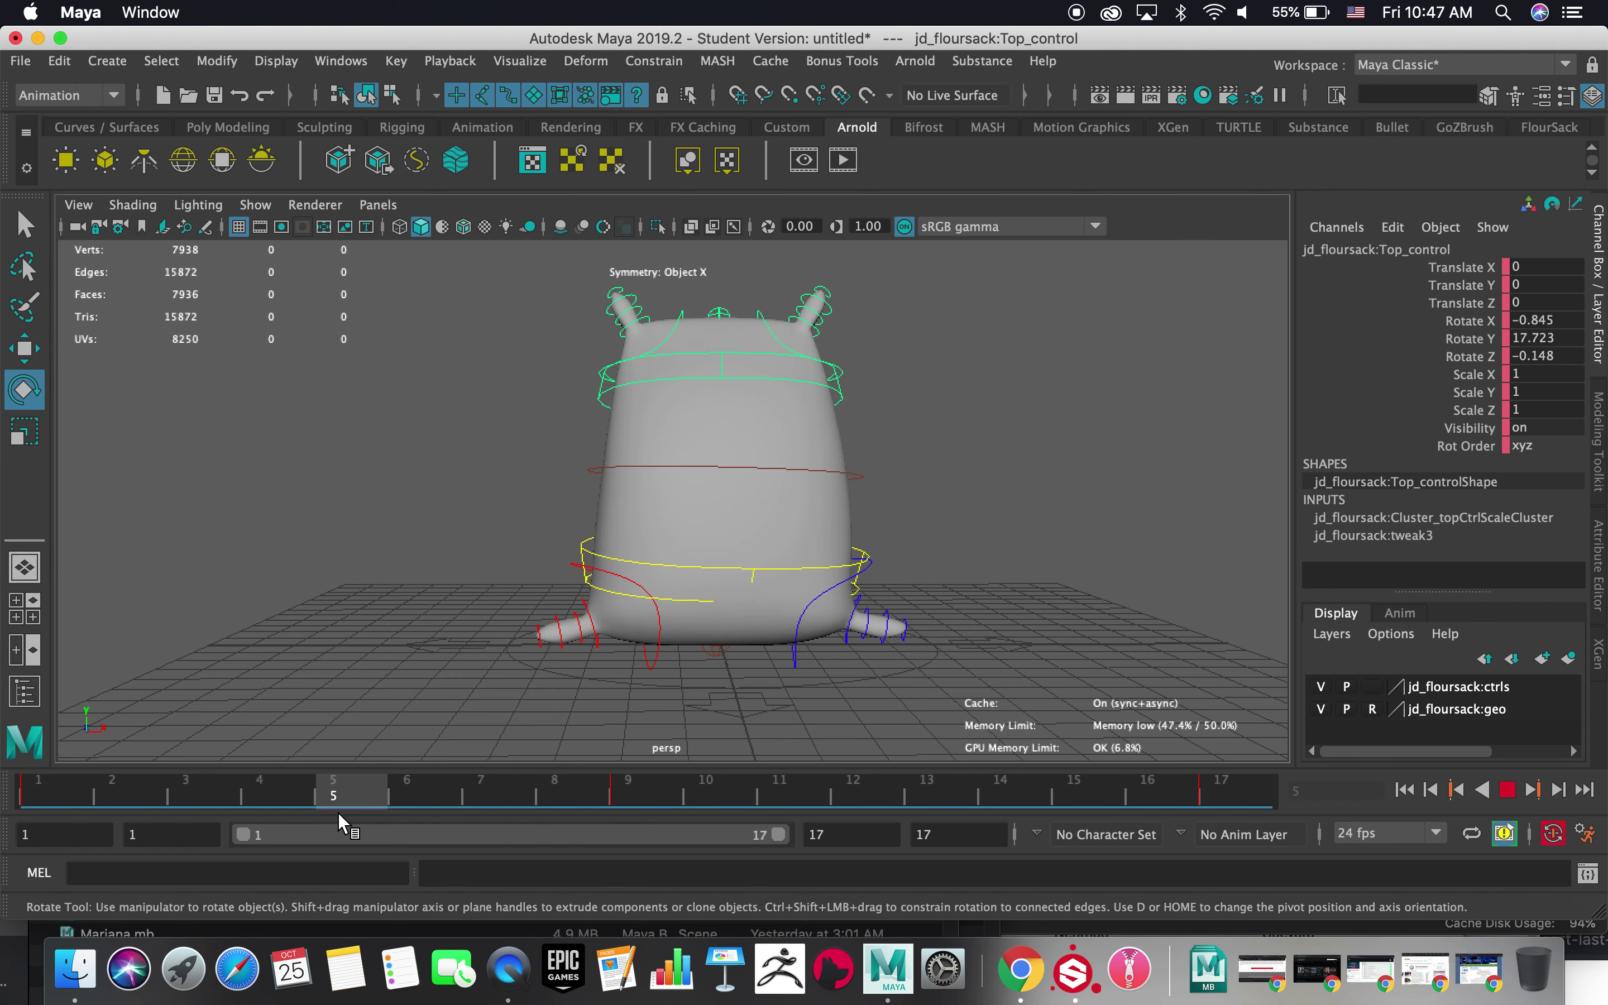
click(663, 642)
drag(709, 499, 741, 532)
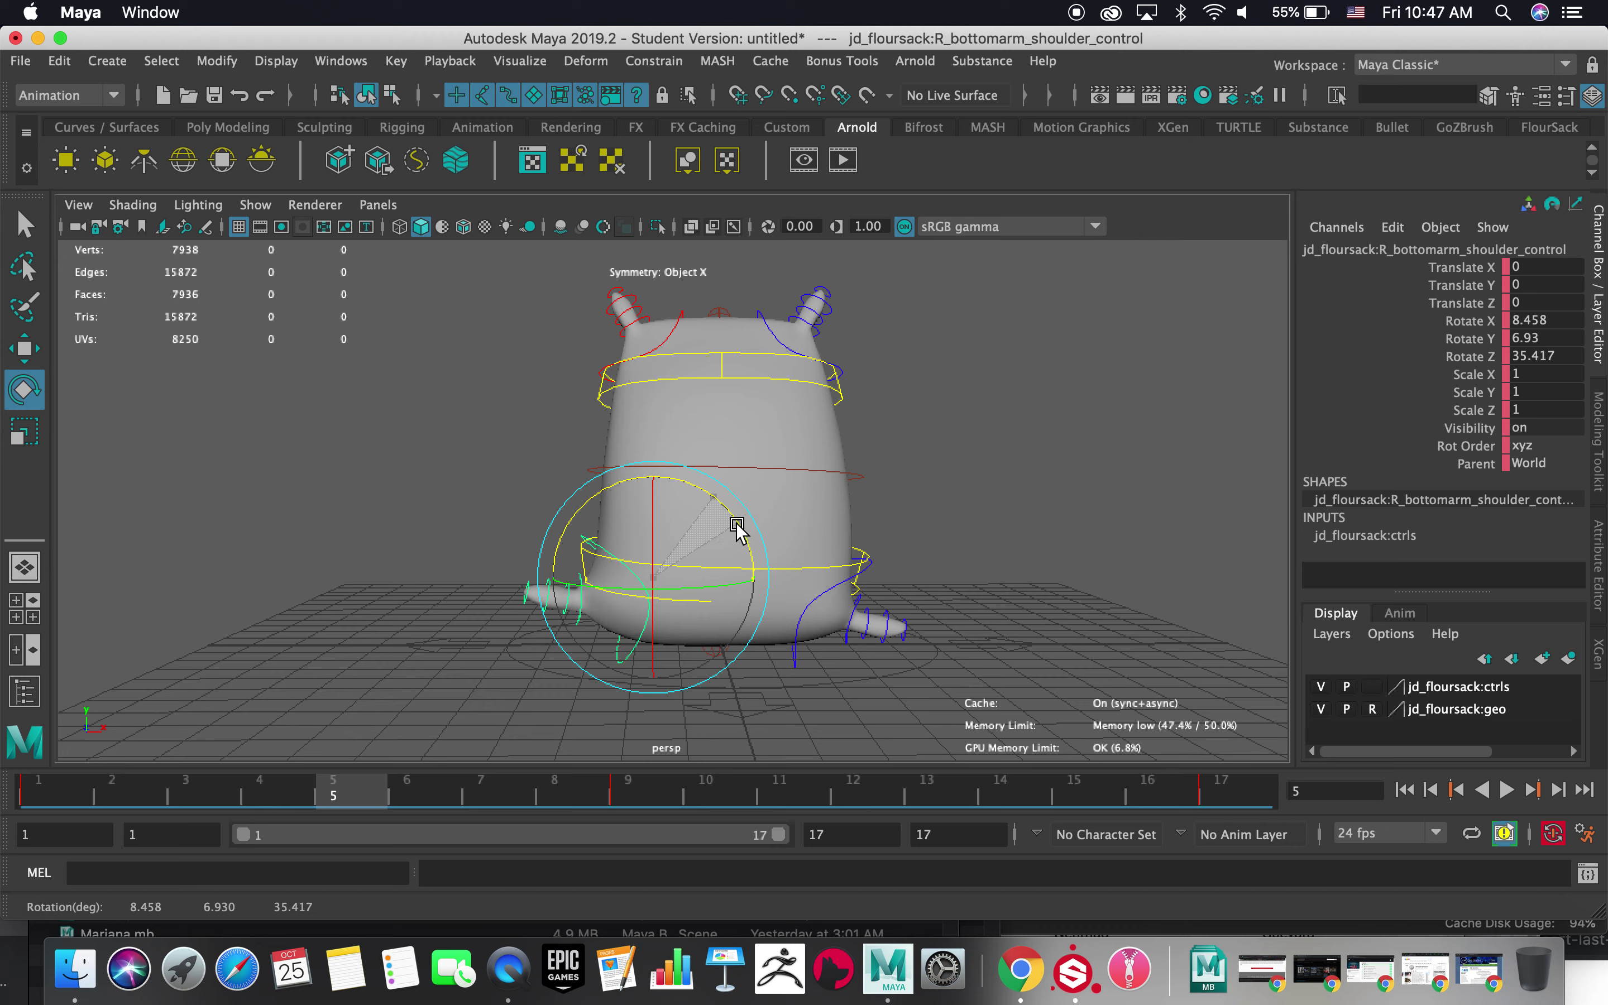
- At frame 5, rotate the left foot control to Rotate Z 10.143 so the left foot angles down toward the ground
click(883, 569)
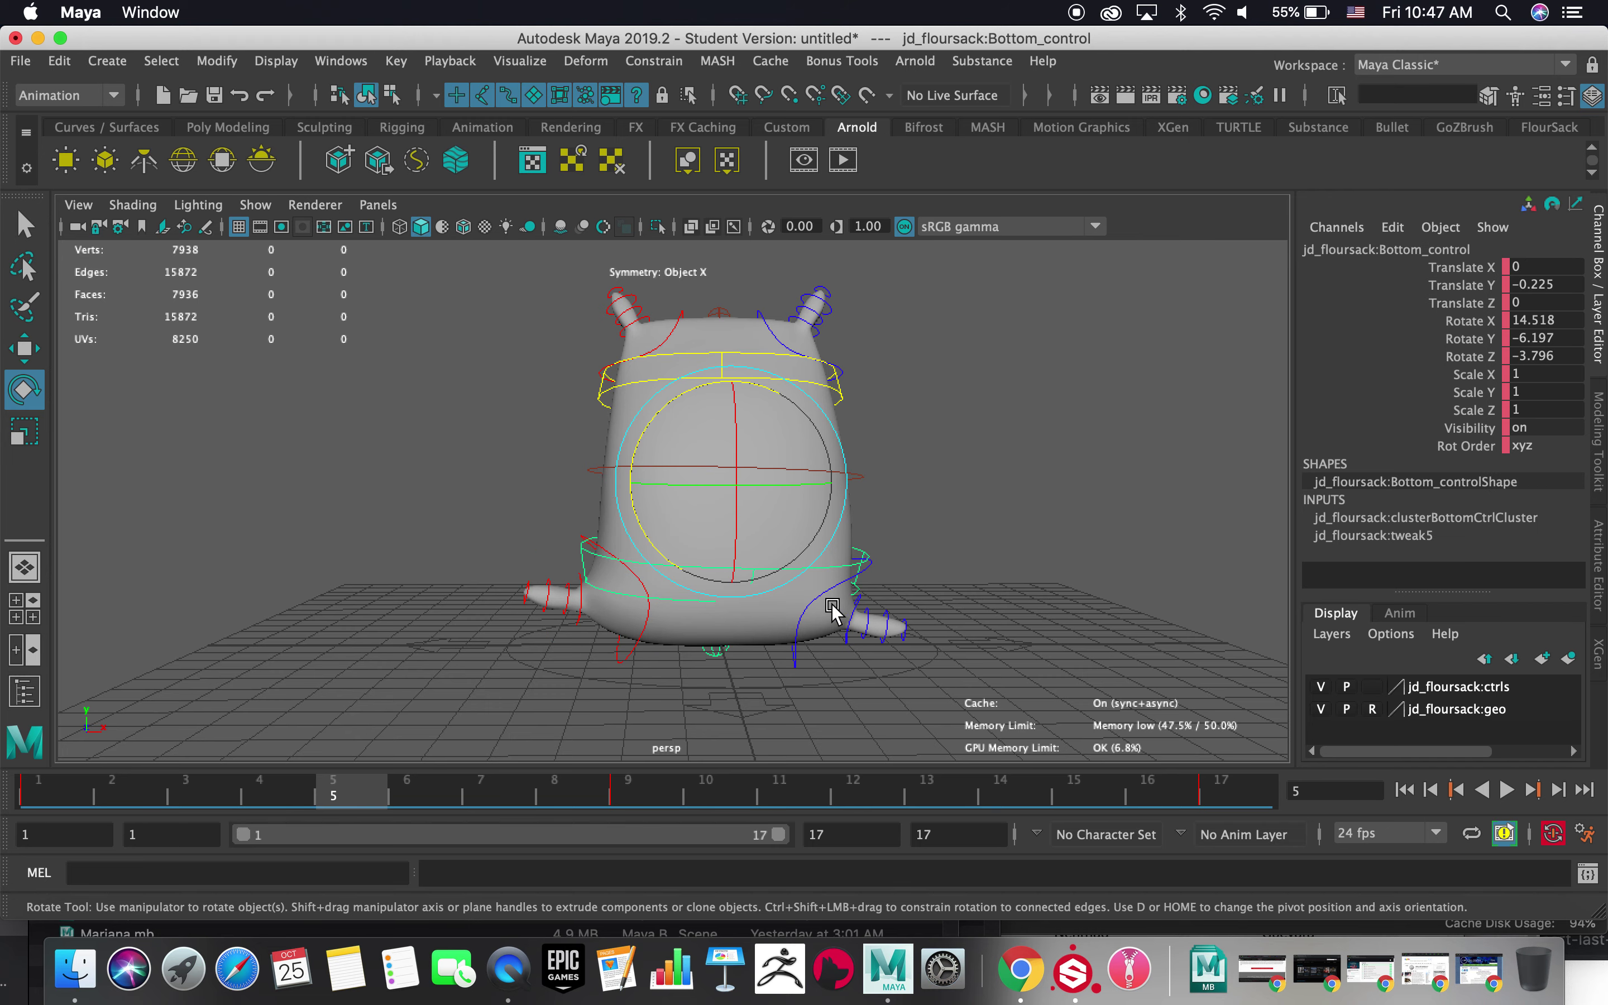
alt+drag(832, 611, 811, 617)
click(800, 636)
drag(887, 529, 843, 494)
key(z)
drag(734, 507, 734, 503)
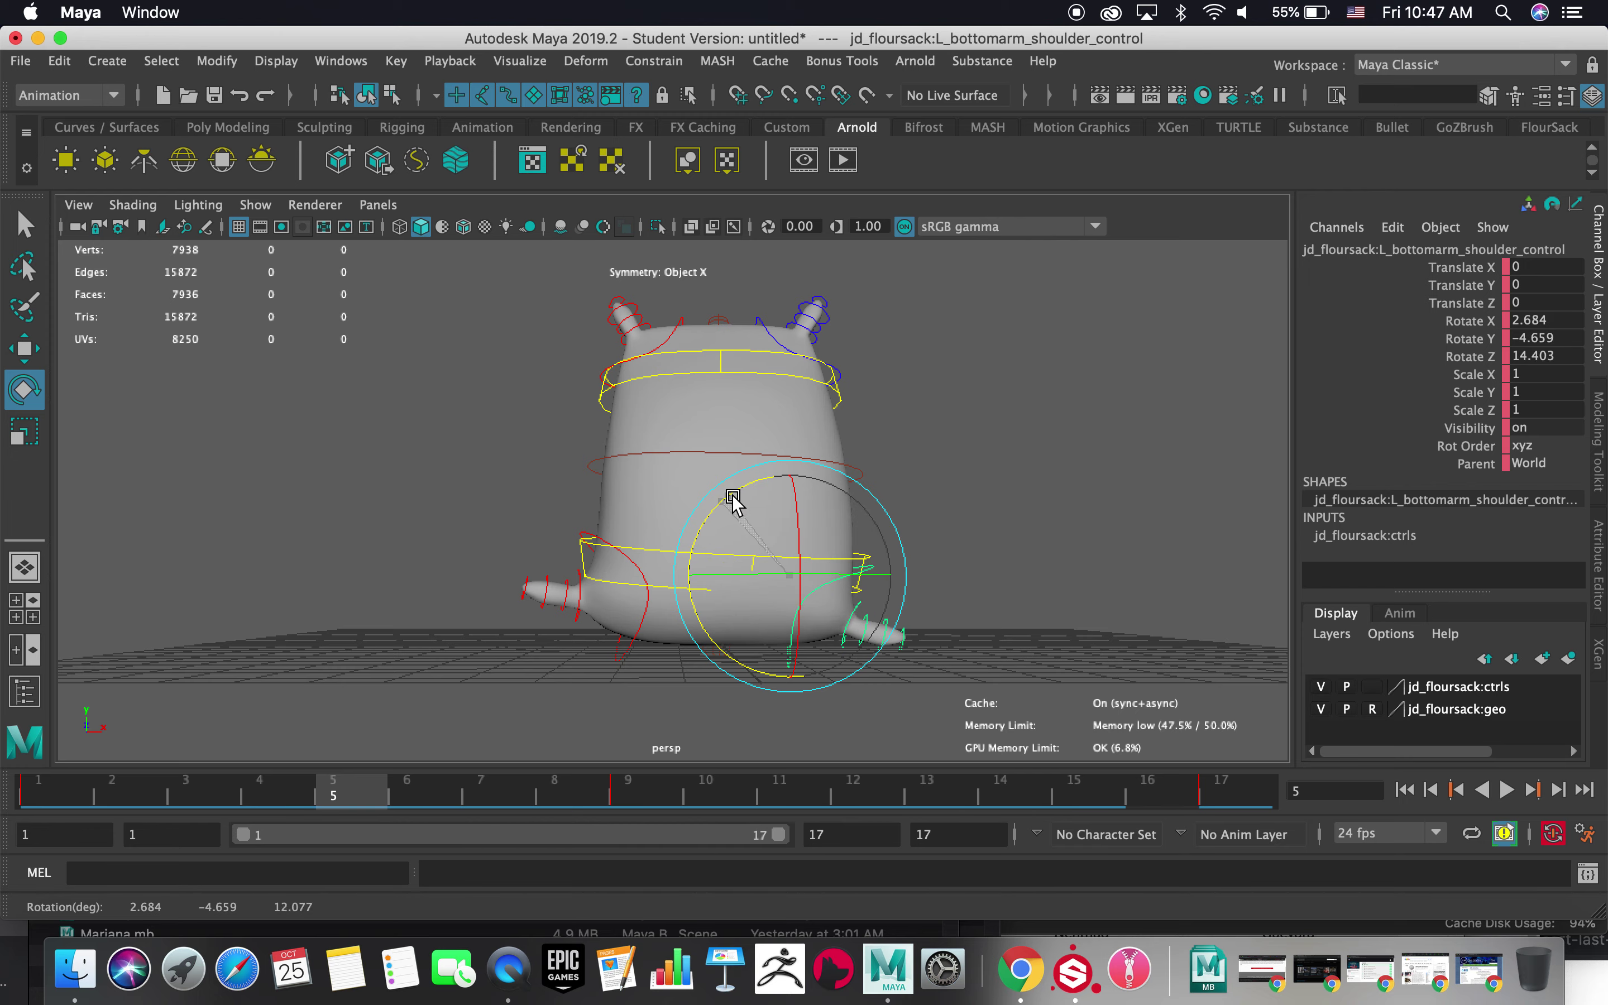
alt+drag(877, 535, 804, 564)
alt+right_drag(803, 564, 911, 582)
alt+drag(912, 581, 995, 581)
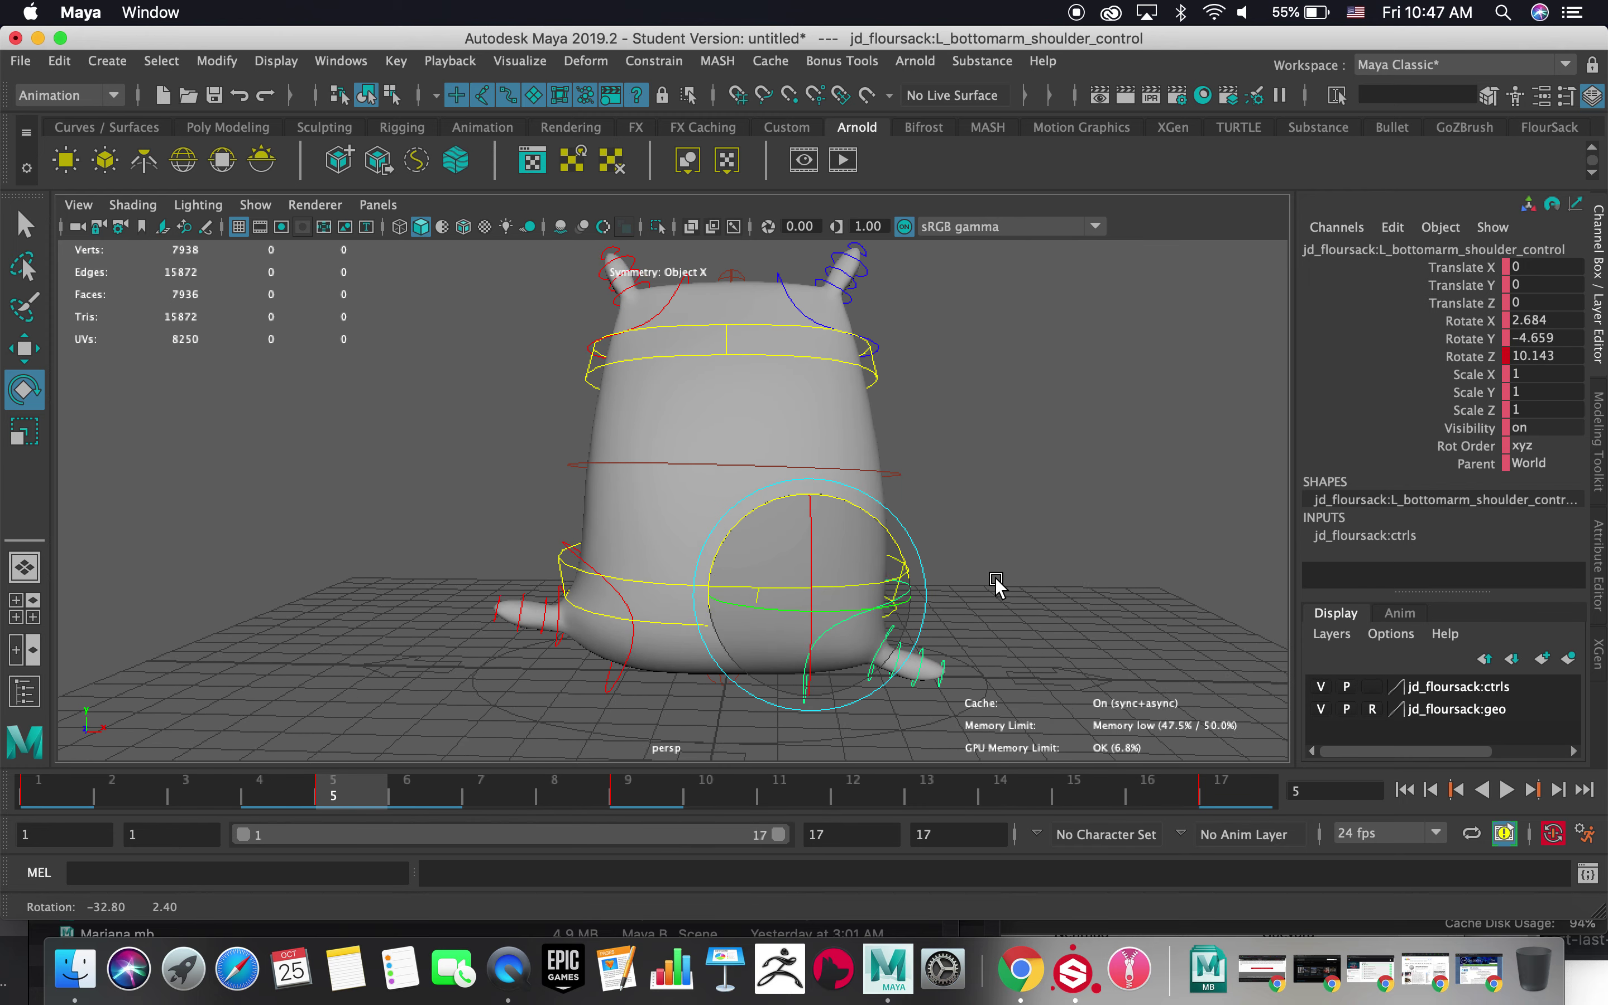
- At frame 5, raise the Bottom_control and shift it slightly sideways
click(735, 583)
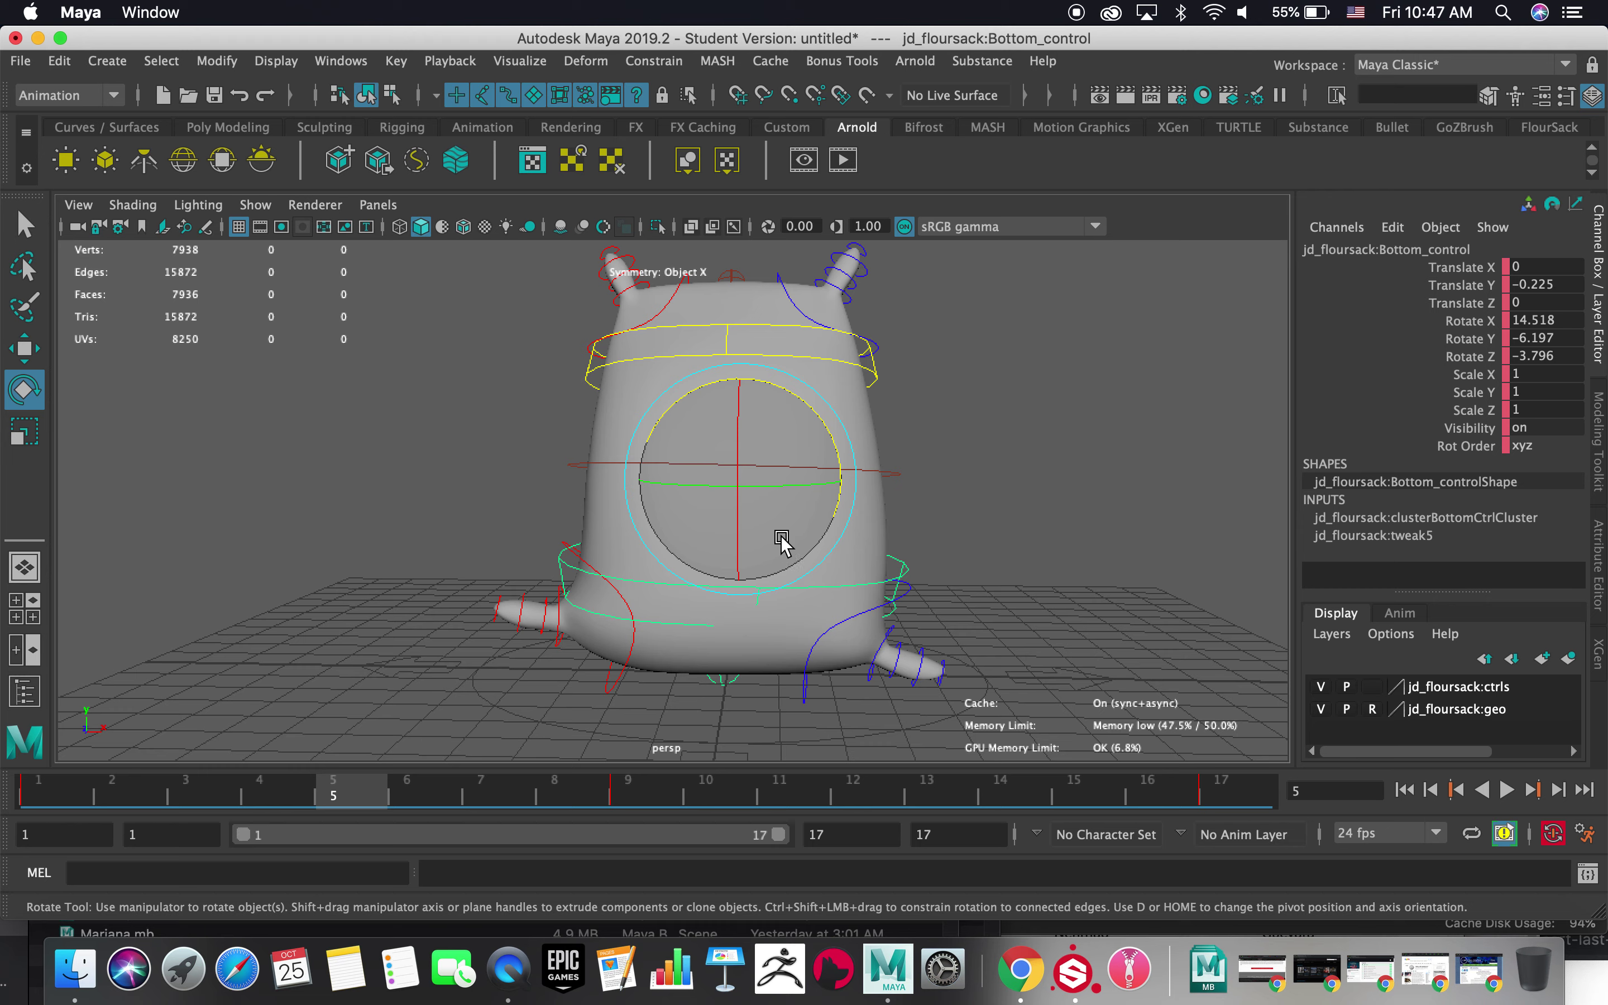
key(w)
drag(737, 465, 738, 423)
drag(850, 473, 861, 474)
- At frame 5, raise the Top_control to Translate X 0.512
alt+right_drag(861, 474, 844, 426)
click(849, 393)
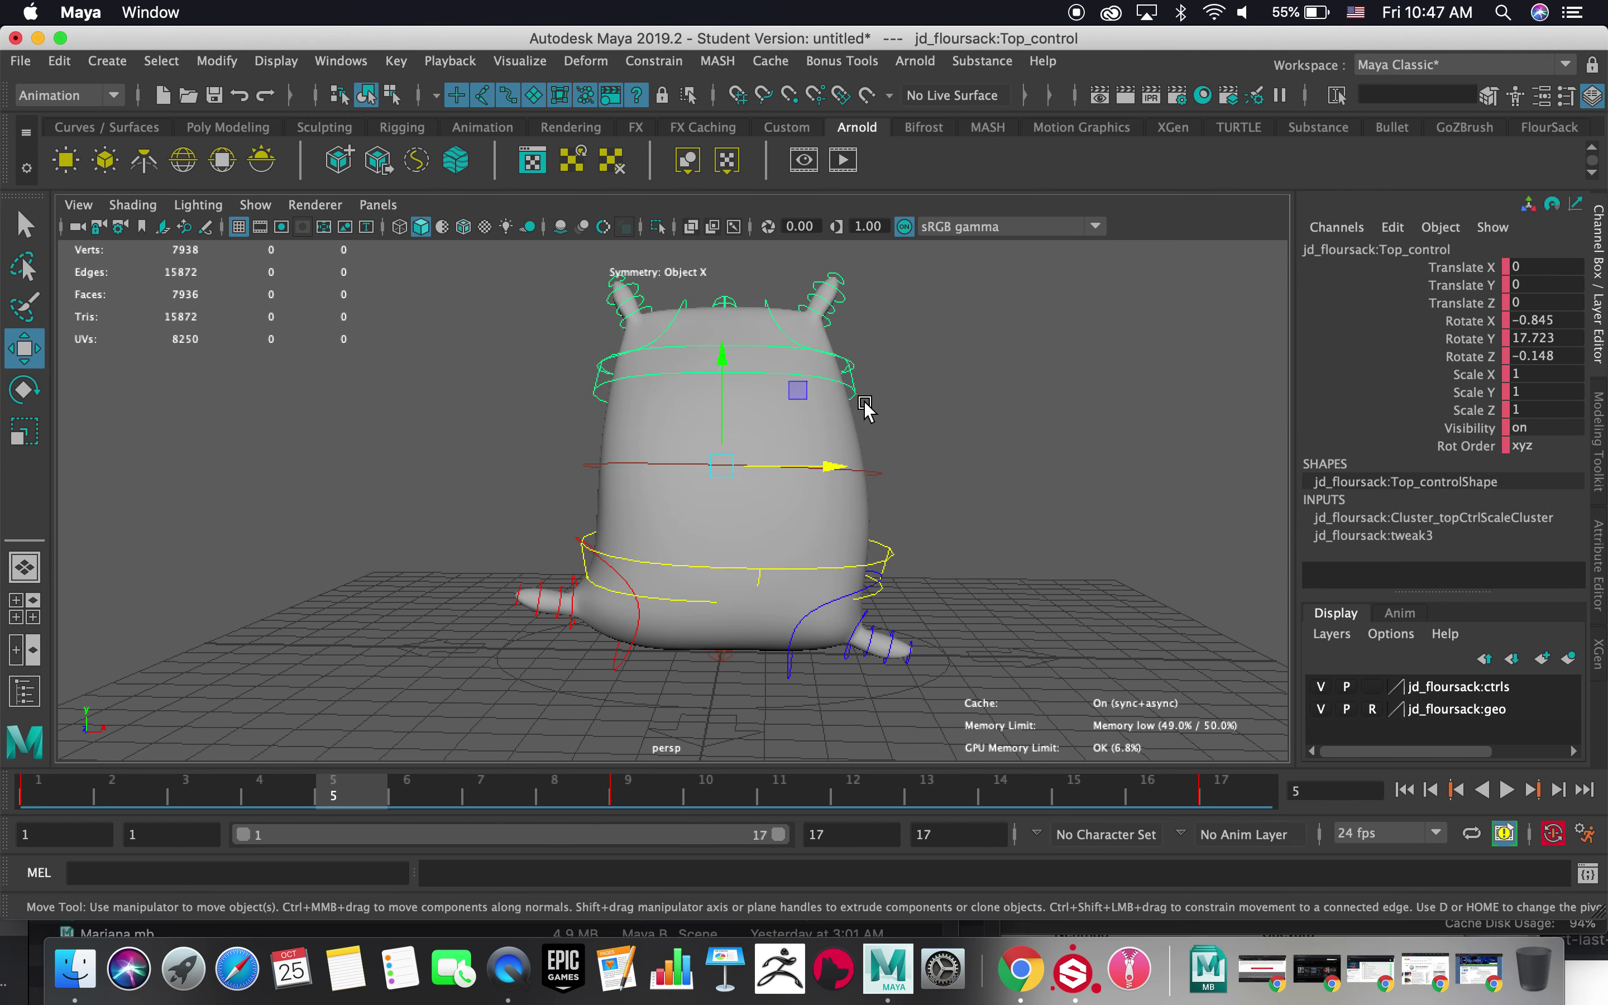
drag(721, 363, 719, 333)
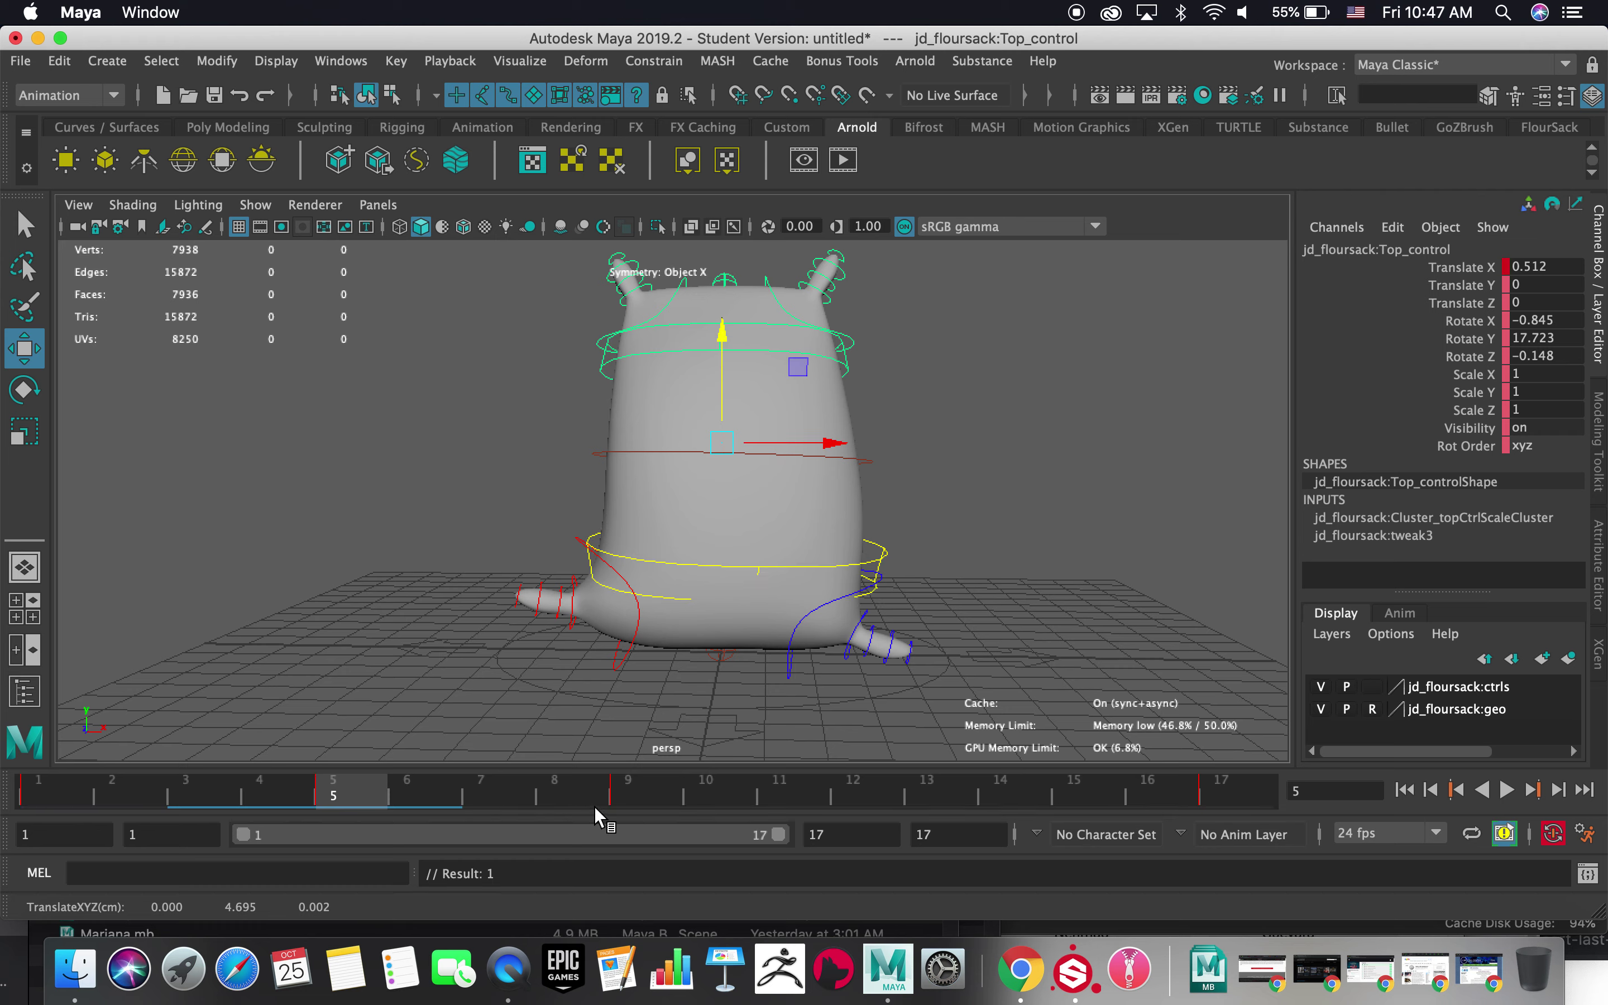
- At frame 13, rotate the left foot control about Z so the left foot lifts
click(929, 789)
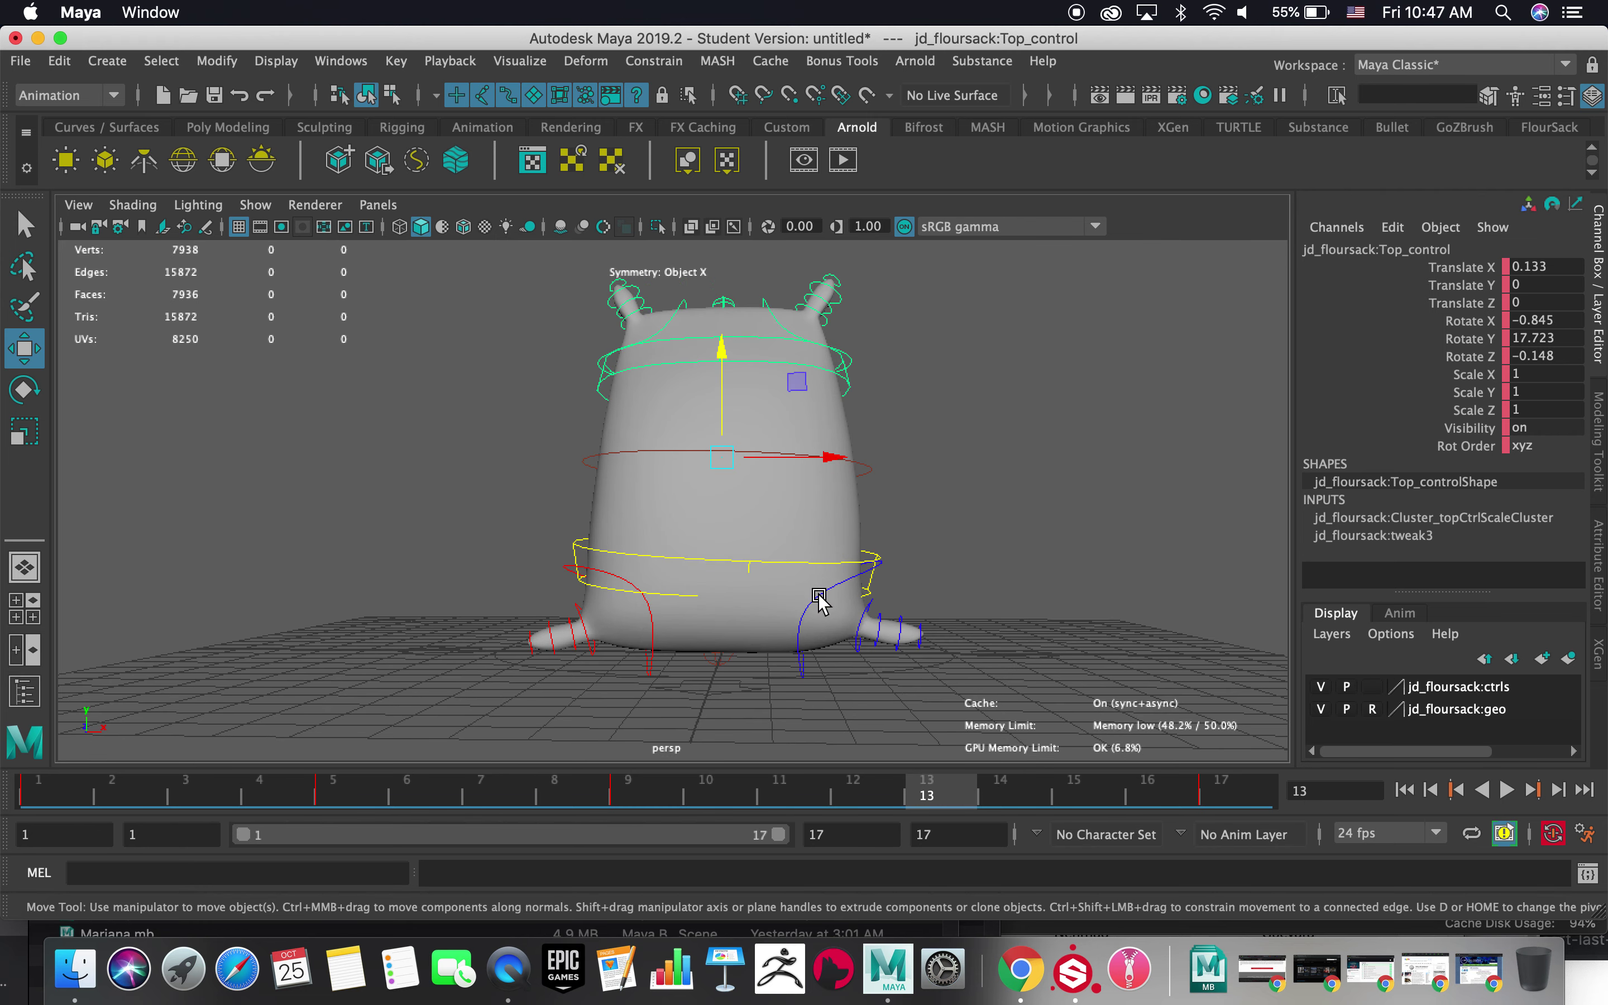
click(851, 575)
key(e)
drag(850, 489, 825, 488)
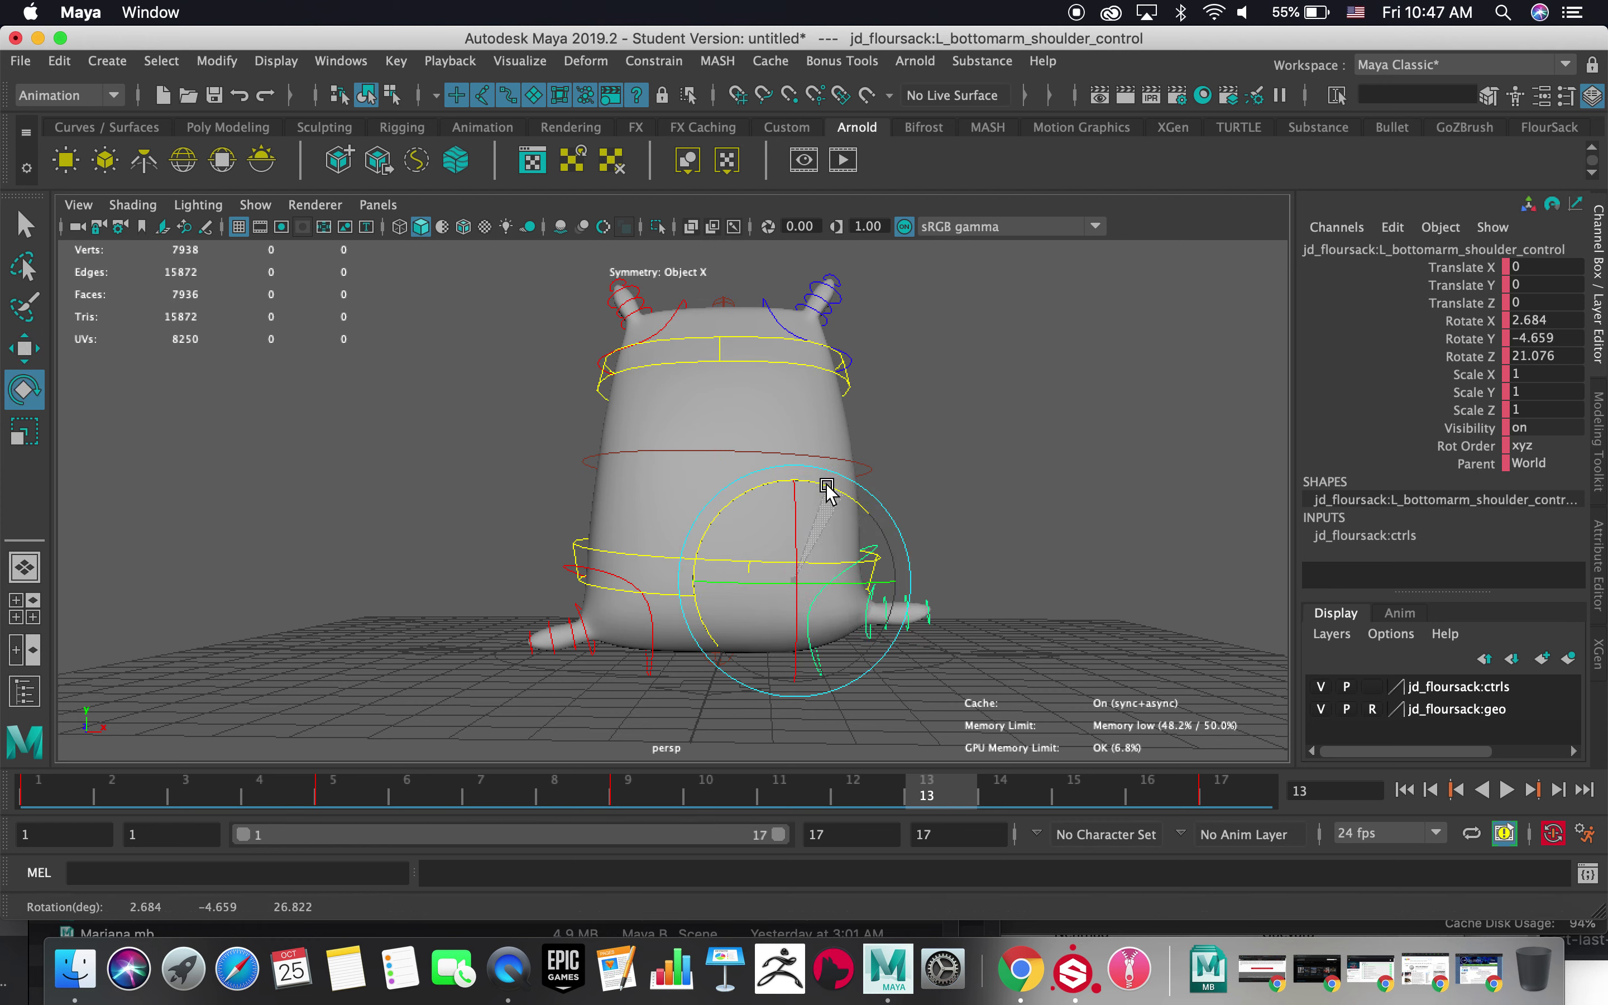
- At frame 13, raise the Bottom_control and shift it sideways to Translate X 0.419 and Translate Y 0.338
key(w)
click(783, 550)
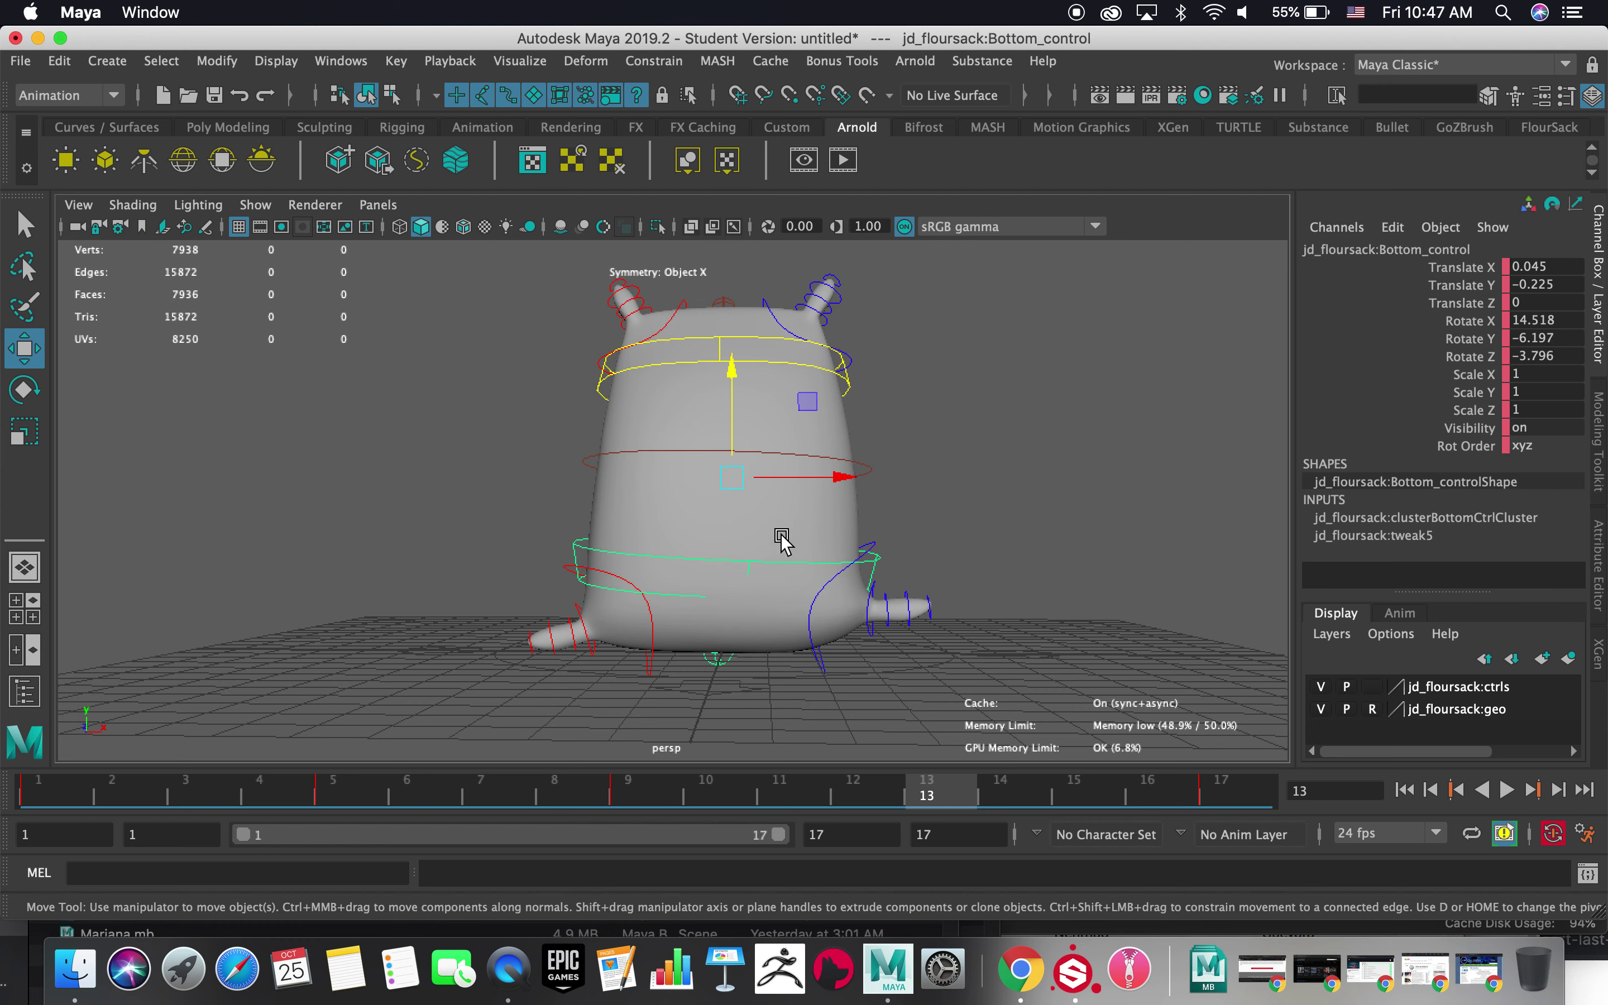
drag(737, 451, 734, 433)
drag(845, 458, 824, 452)
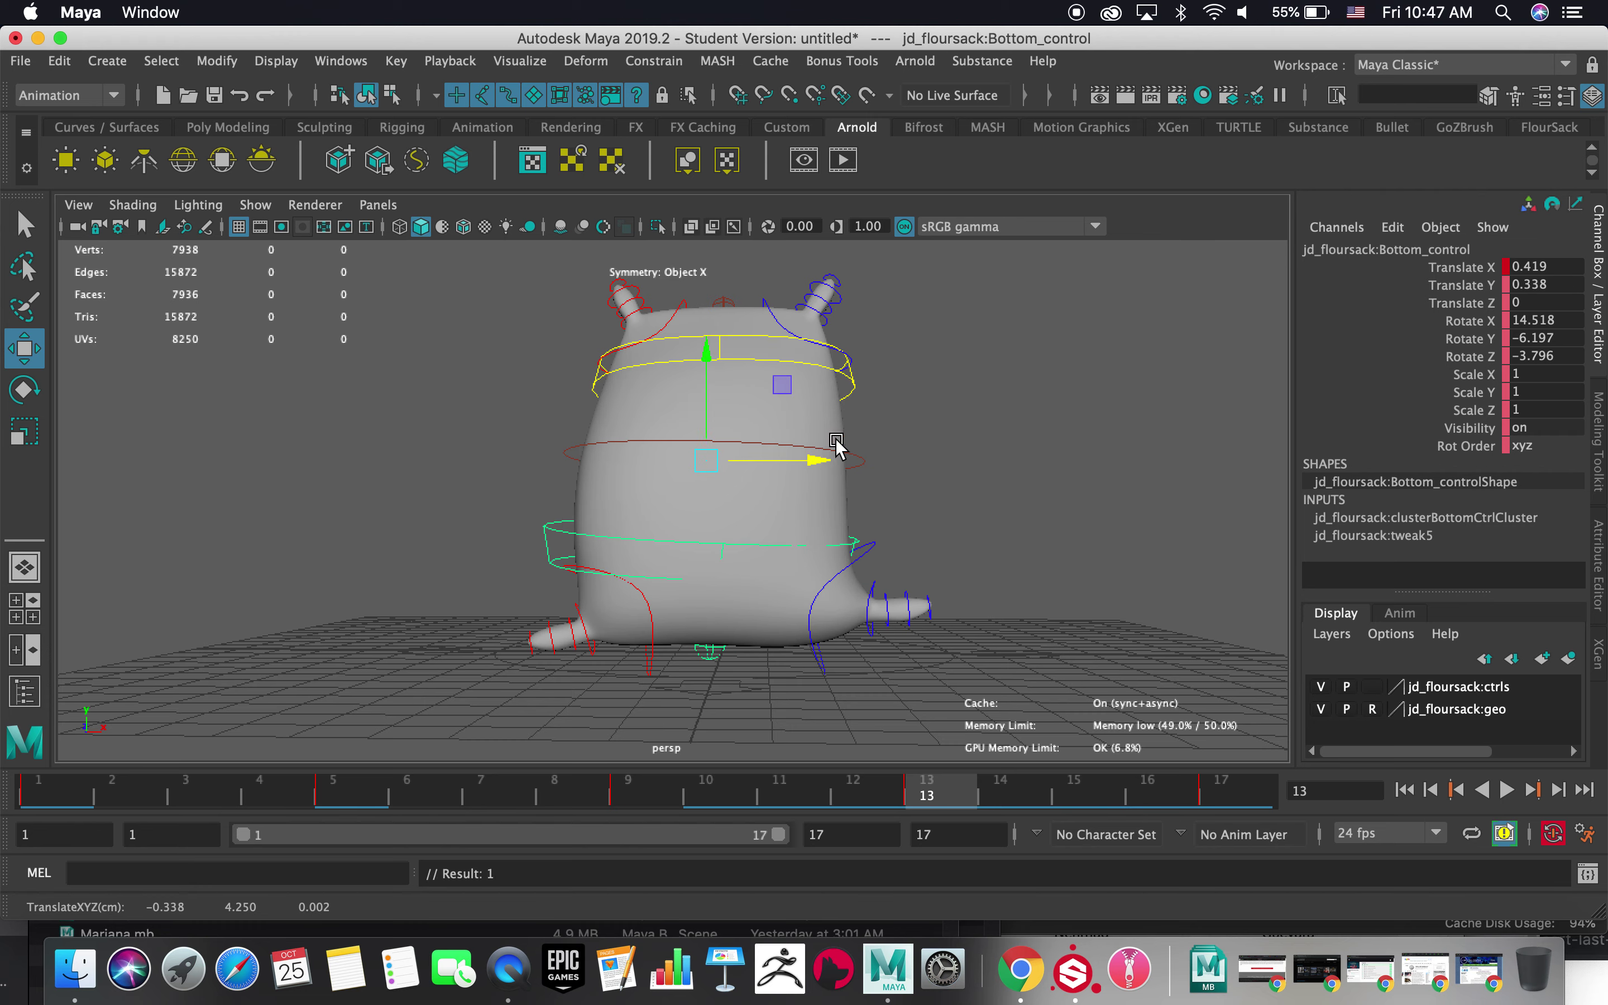
- At frame 13, move the Top_control to Translate X 0.785 and Translate Y 0.368, and play the animation
click(852, 379)
drag(721, 348, 722, 317)
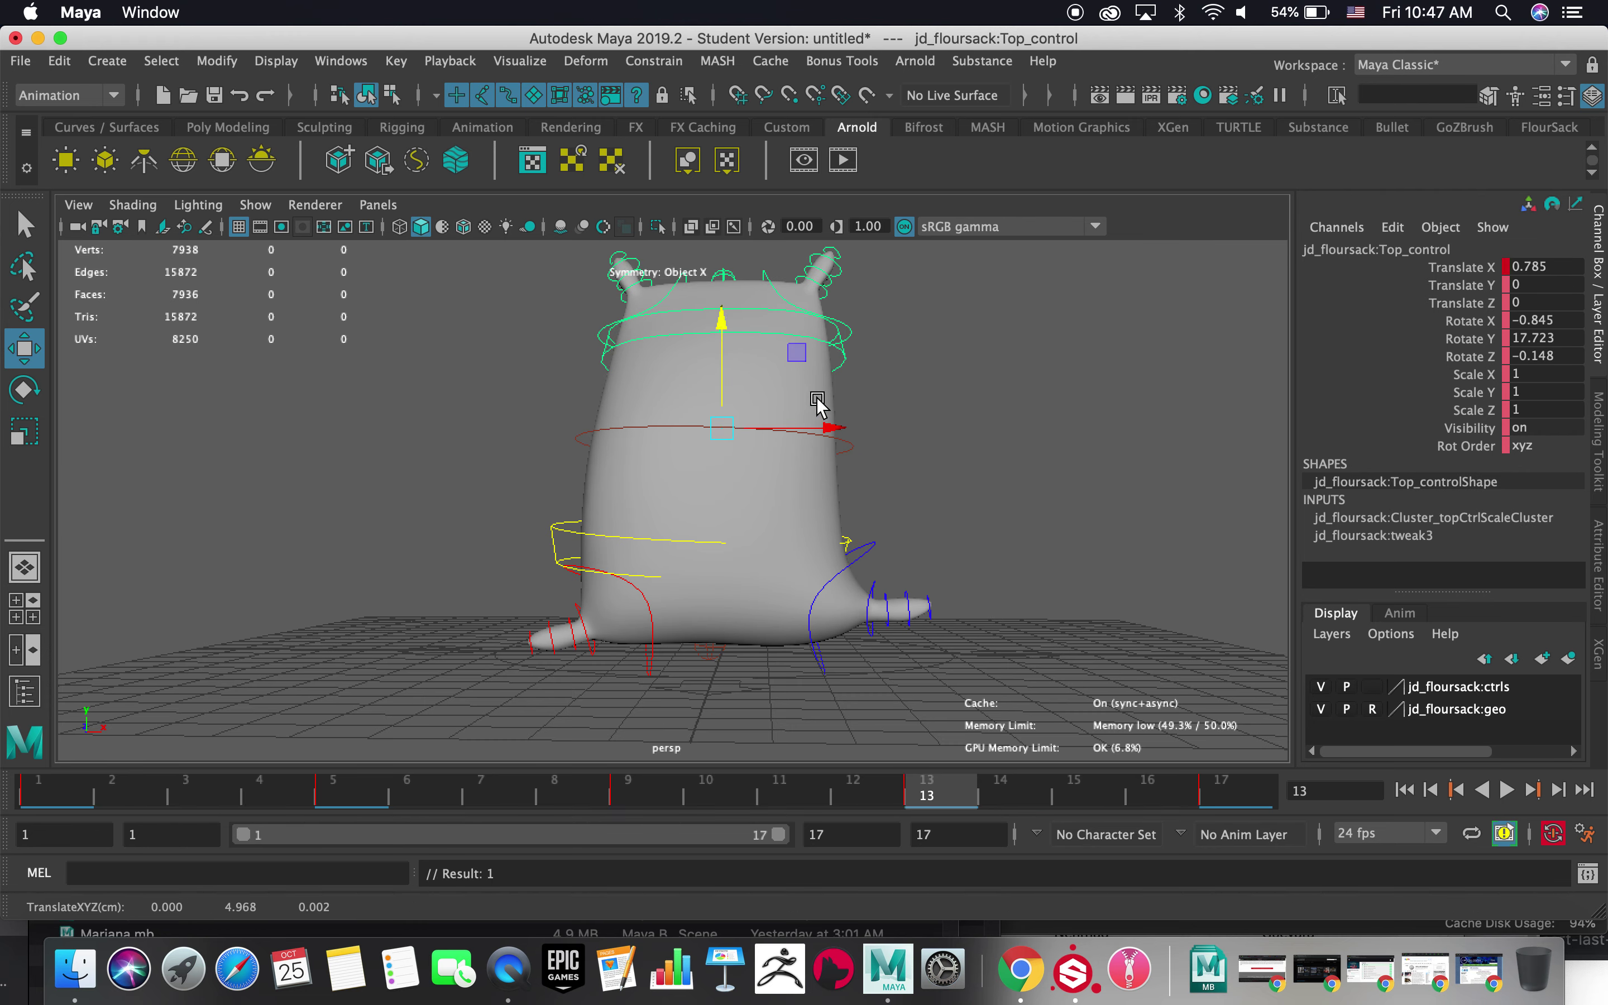
drag(831, 425, 815, 427)
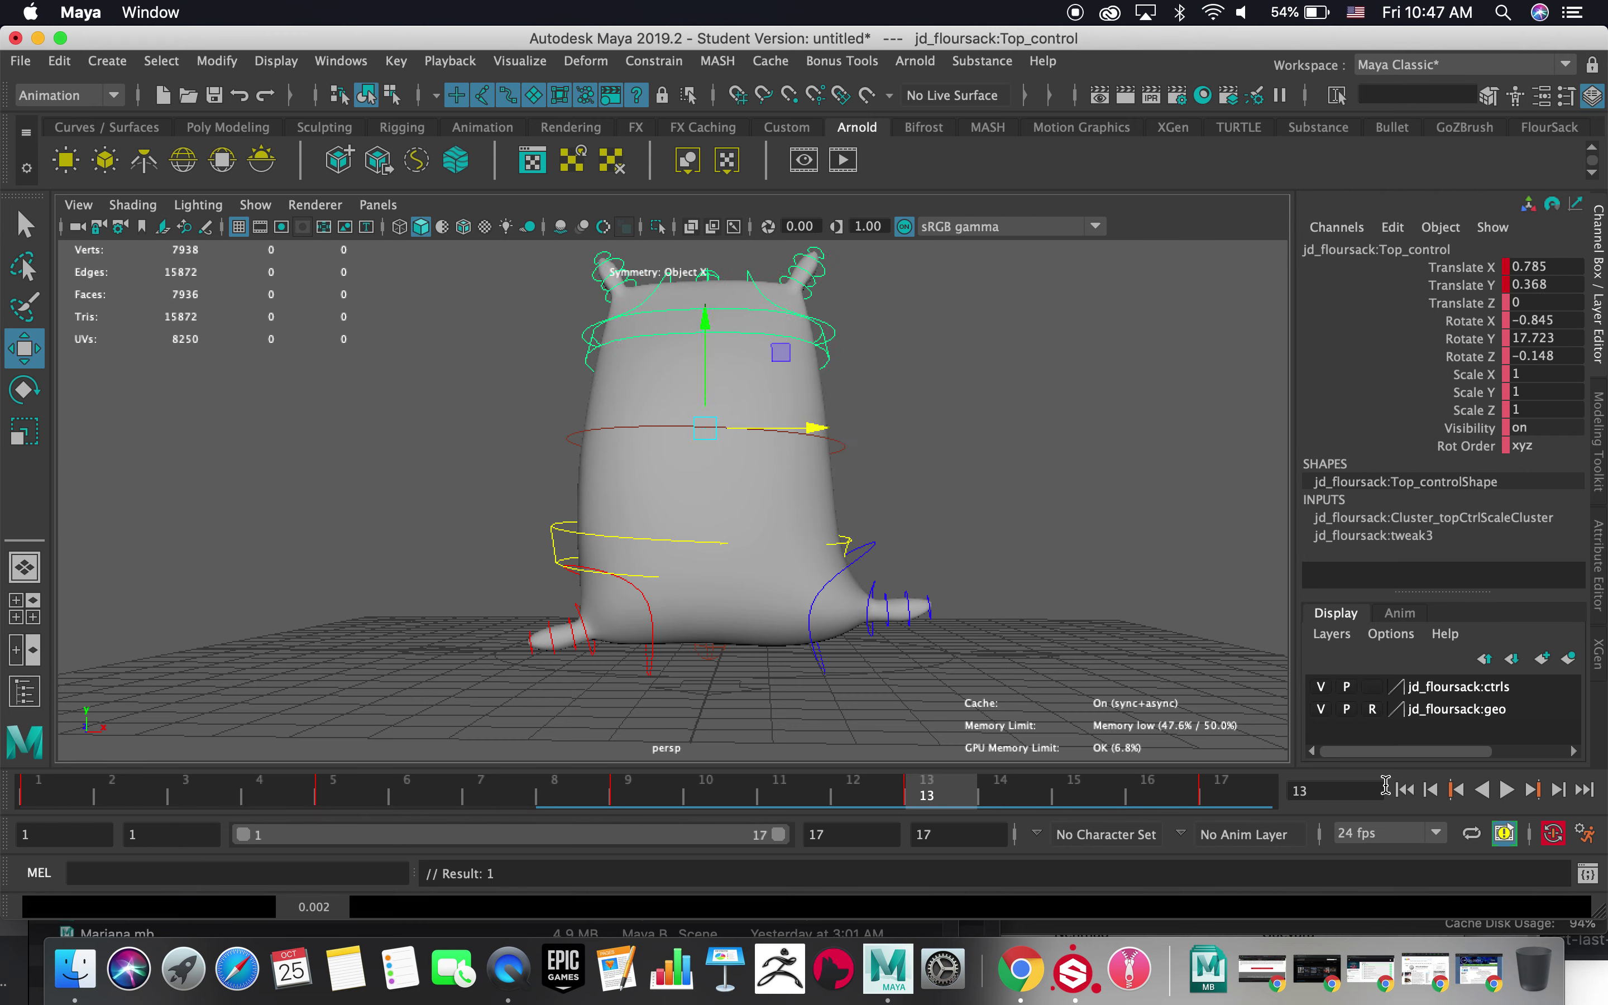
click(1502, 792)
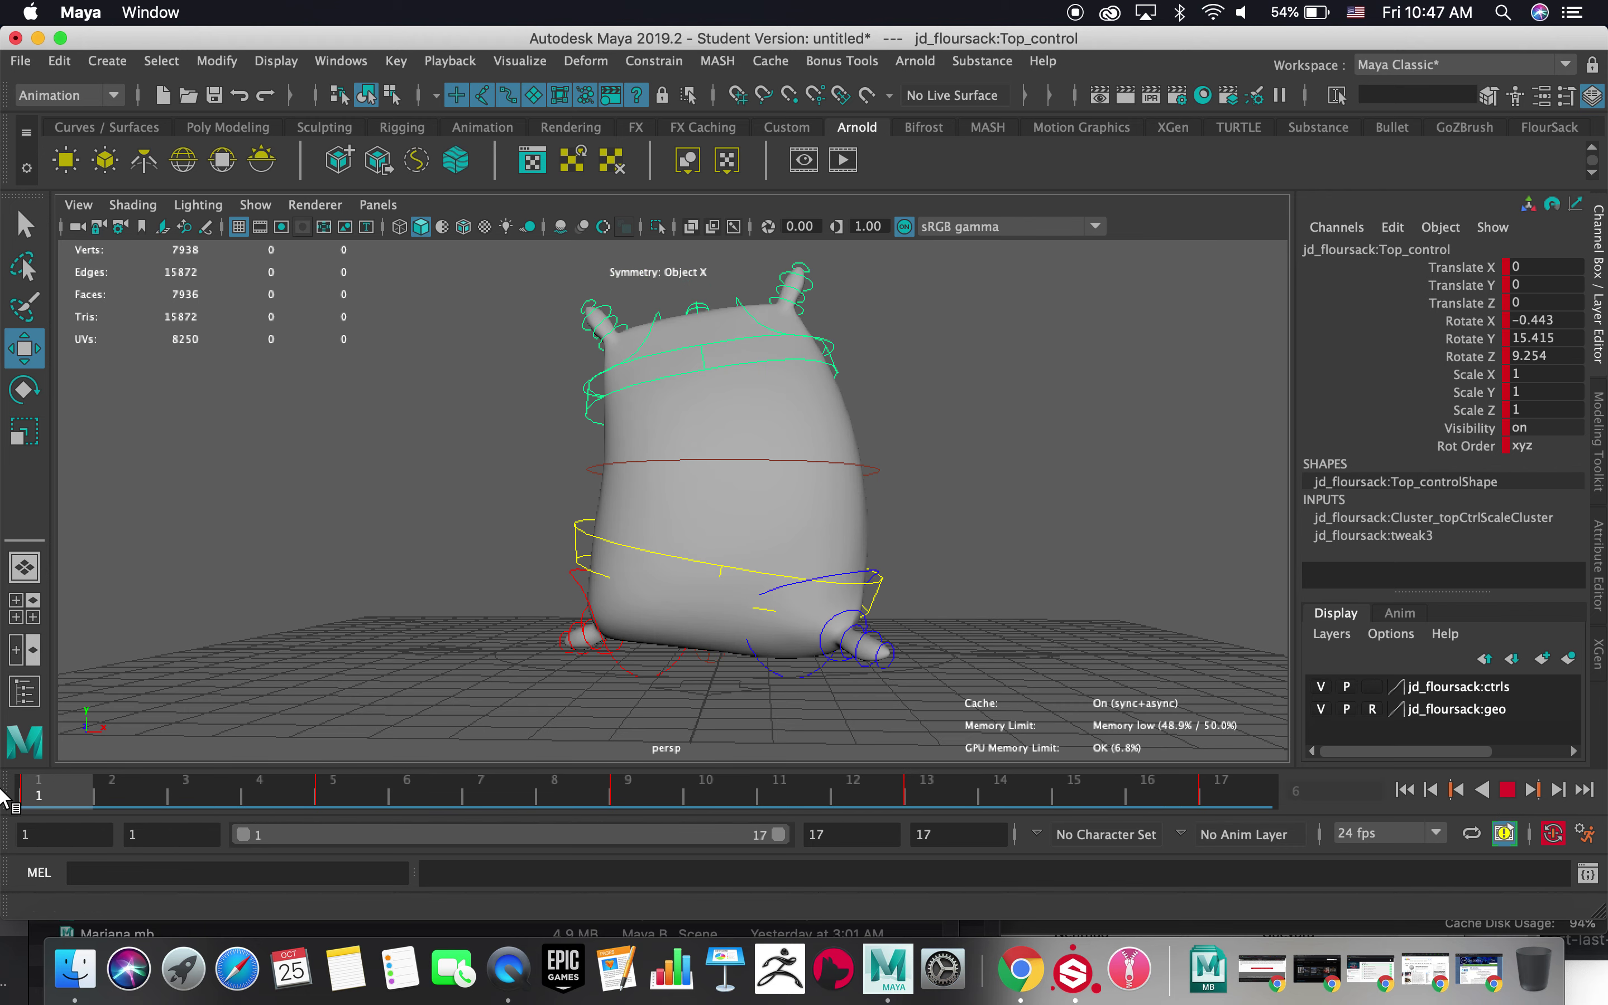
- At frame 9, move the Bottom_control to Translate X -0.475 and Translate Y -0.054
click(647, 795)
drag(710, 317, 723, 427)
click(772, 543)
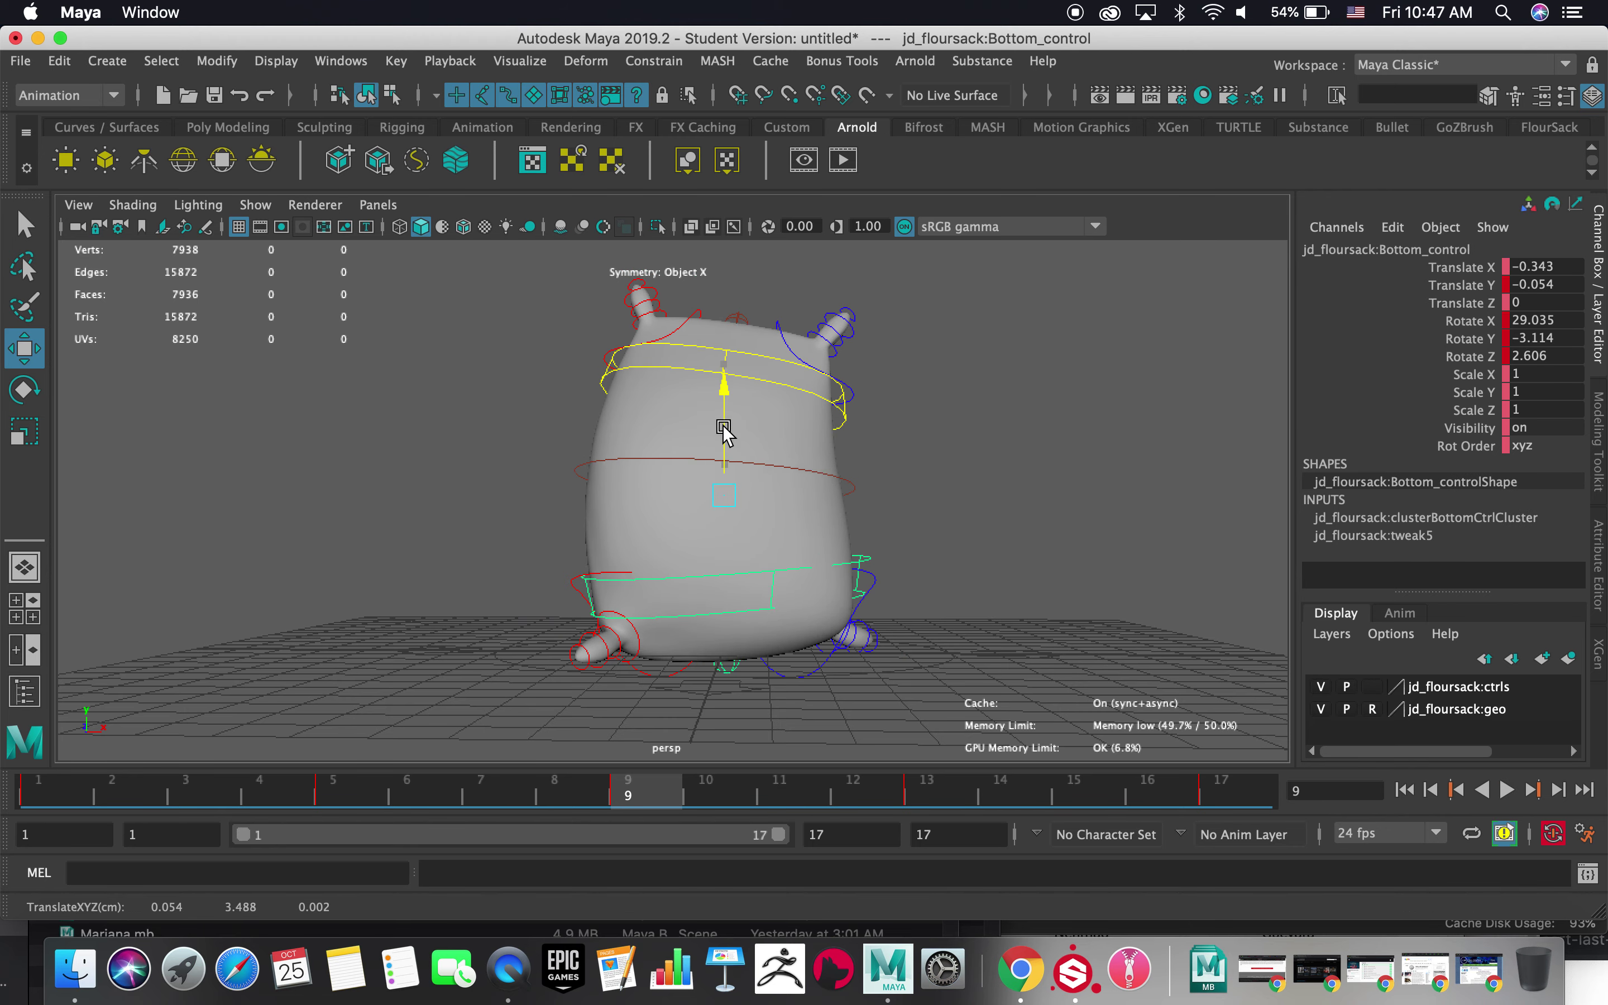
alt+drag(700, 520, 704, 403)
alt+drag(862, 470, 711, 457)
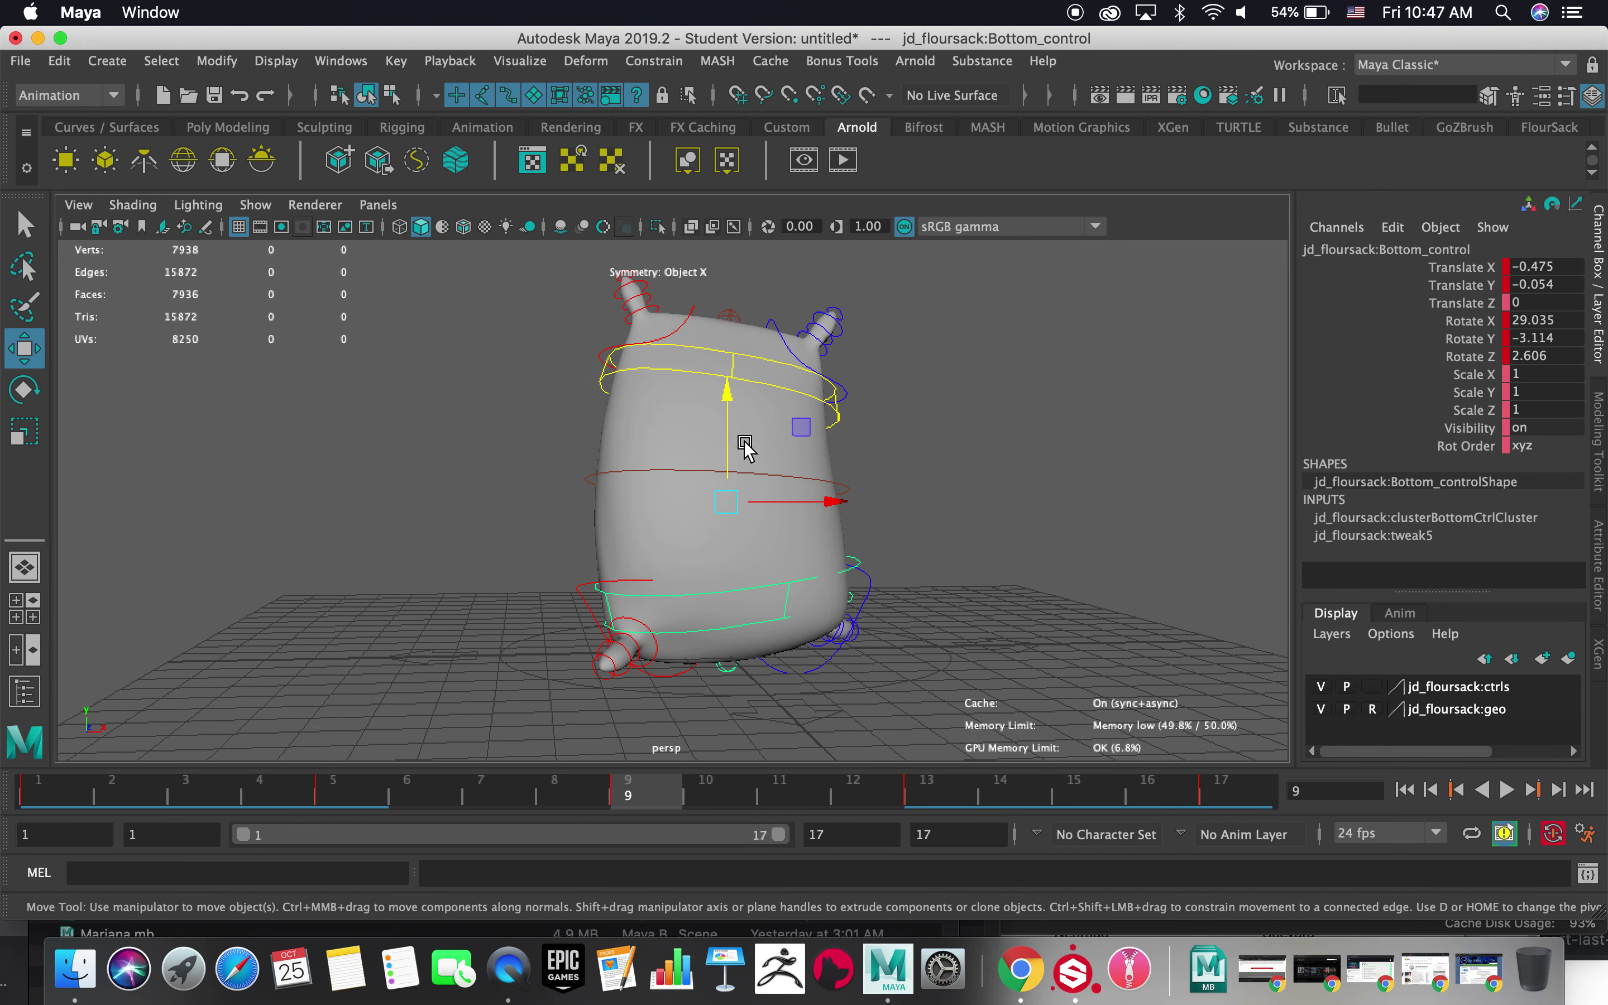
- At frame 9, move the Top_control to Translate X -0.436 and Translate Y 0.273, and play the animation
click(831, 411)
drag(720, 353, 715, 366)
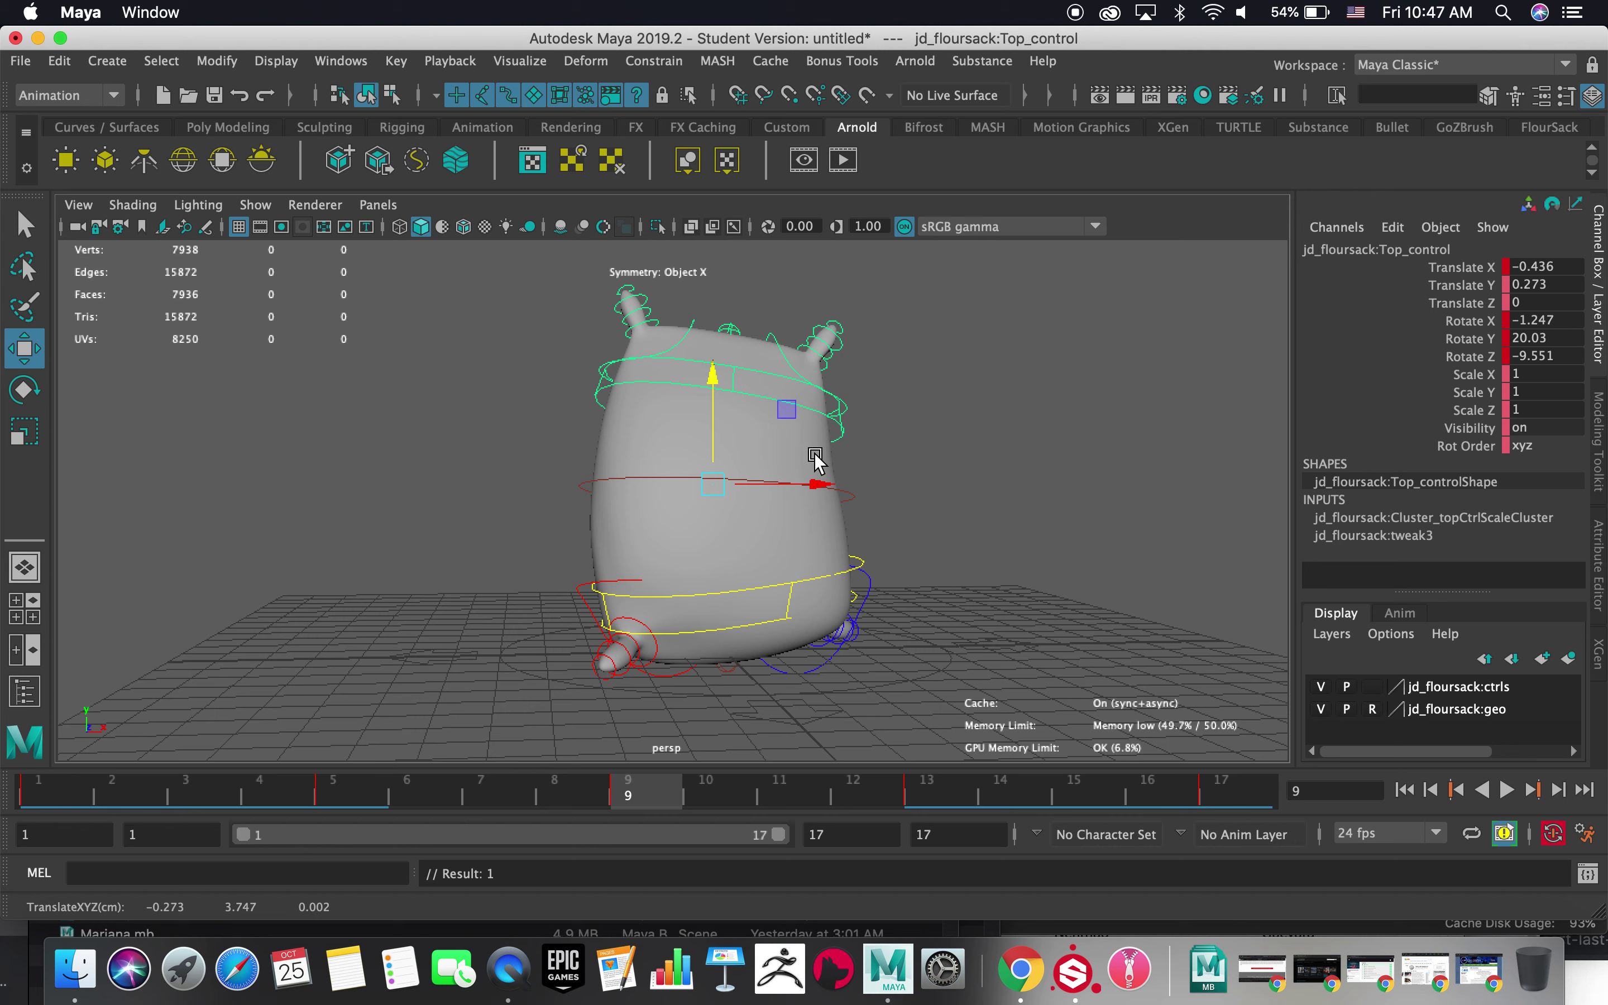
alt+drag(814, 457, 770, 458)
drag(563, 784, 952, 798)
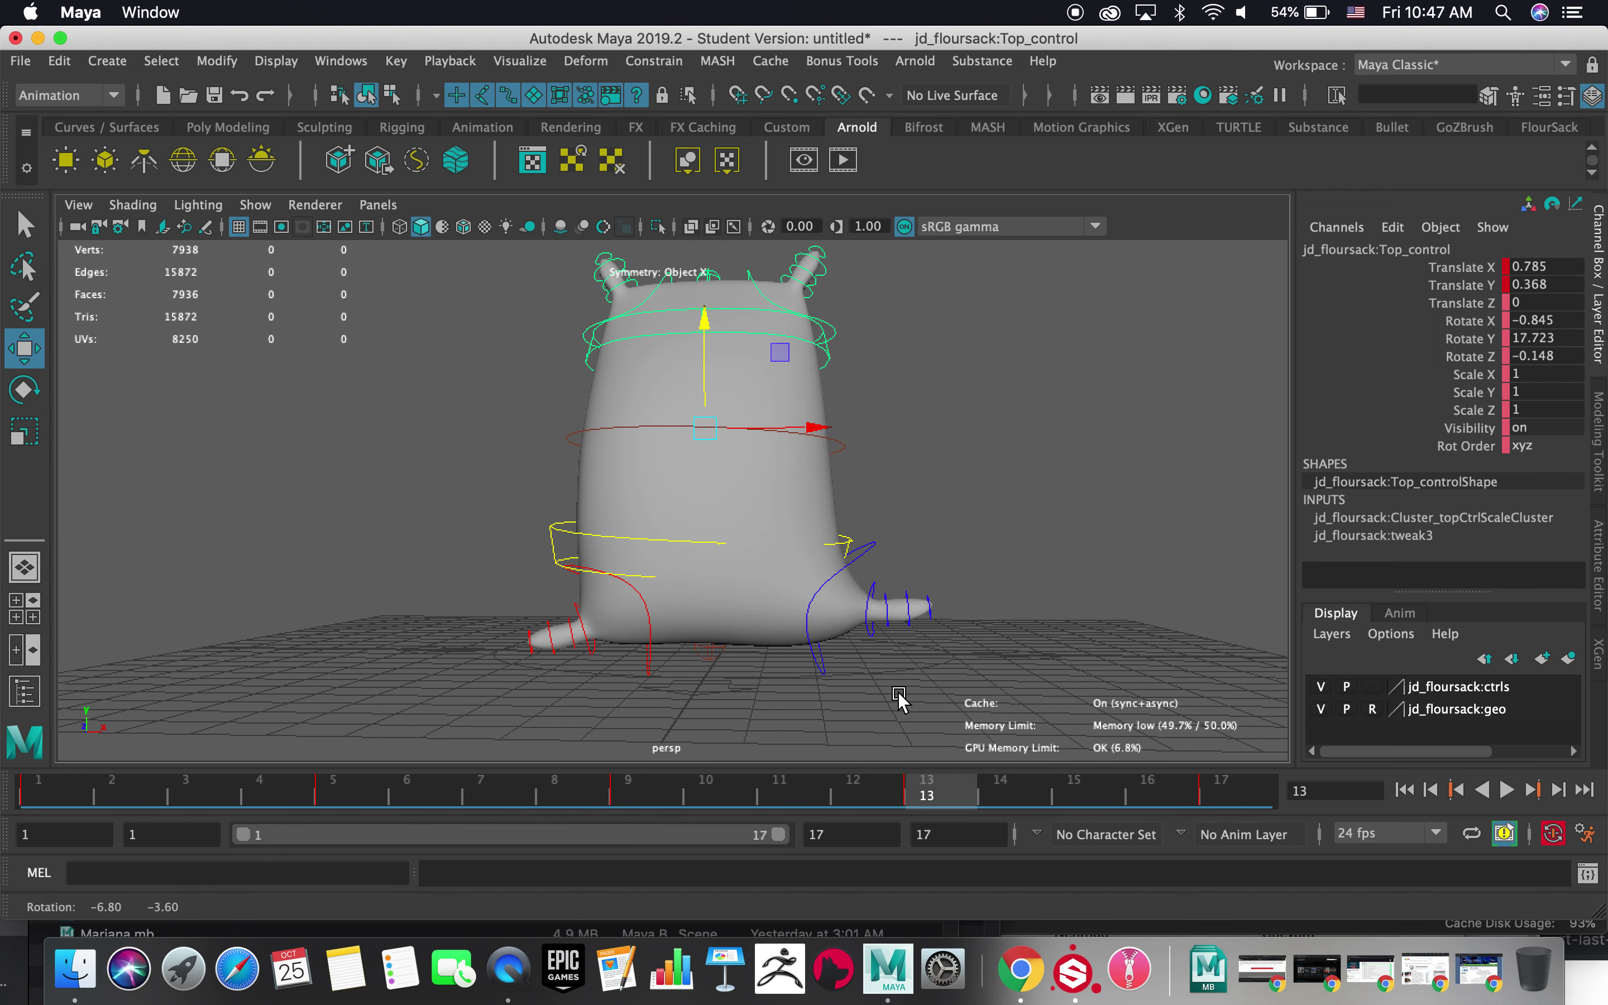
key(alt+v)
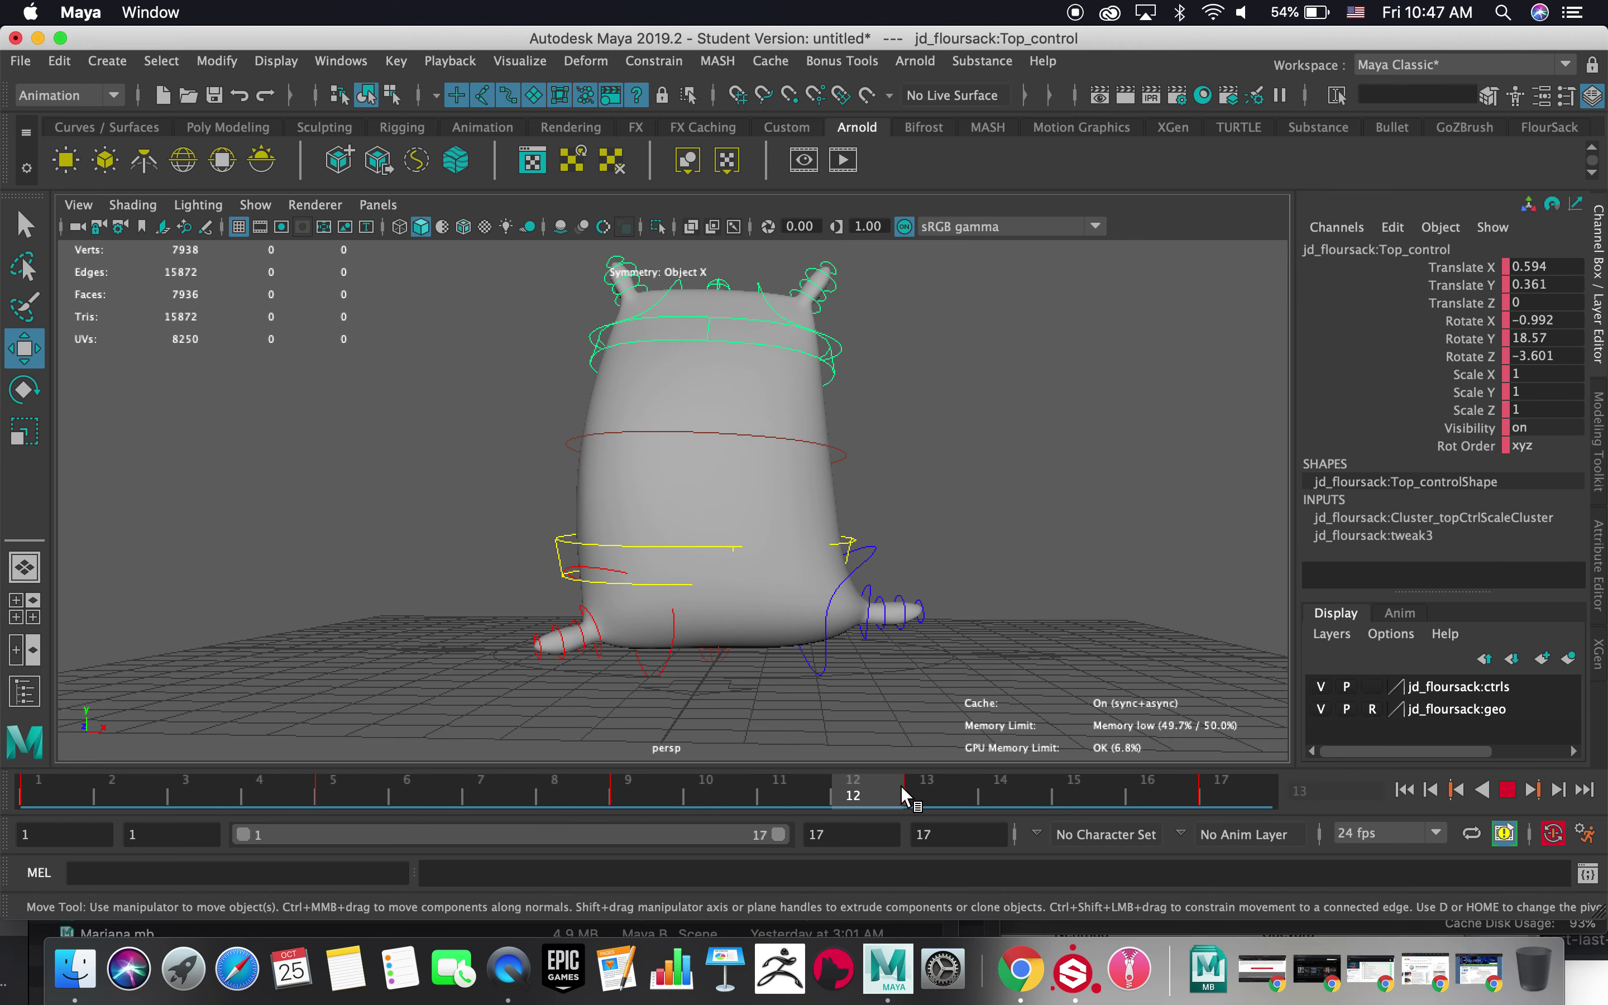
key(alt+v)
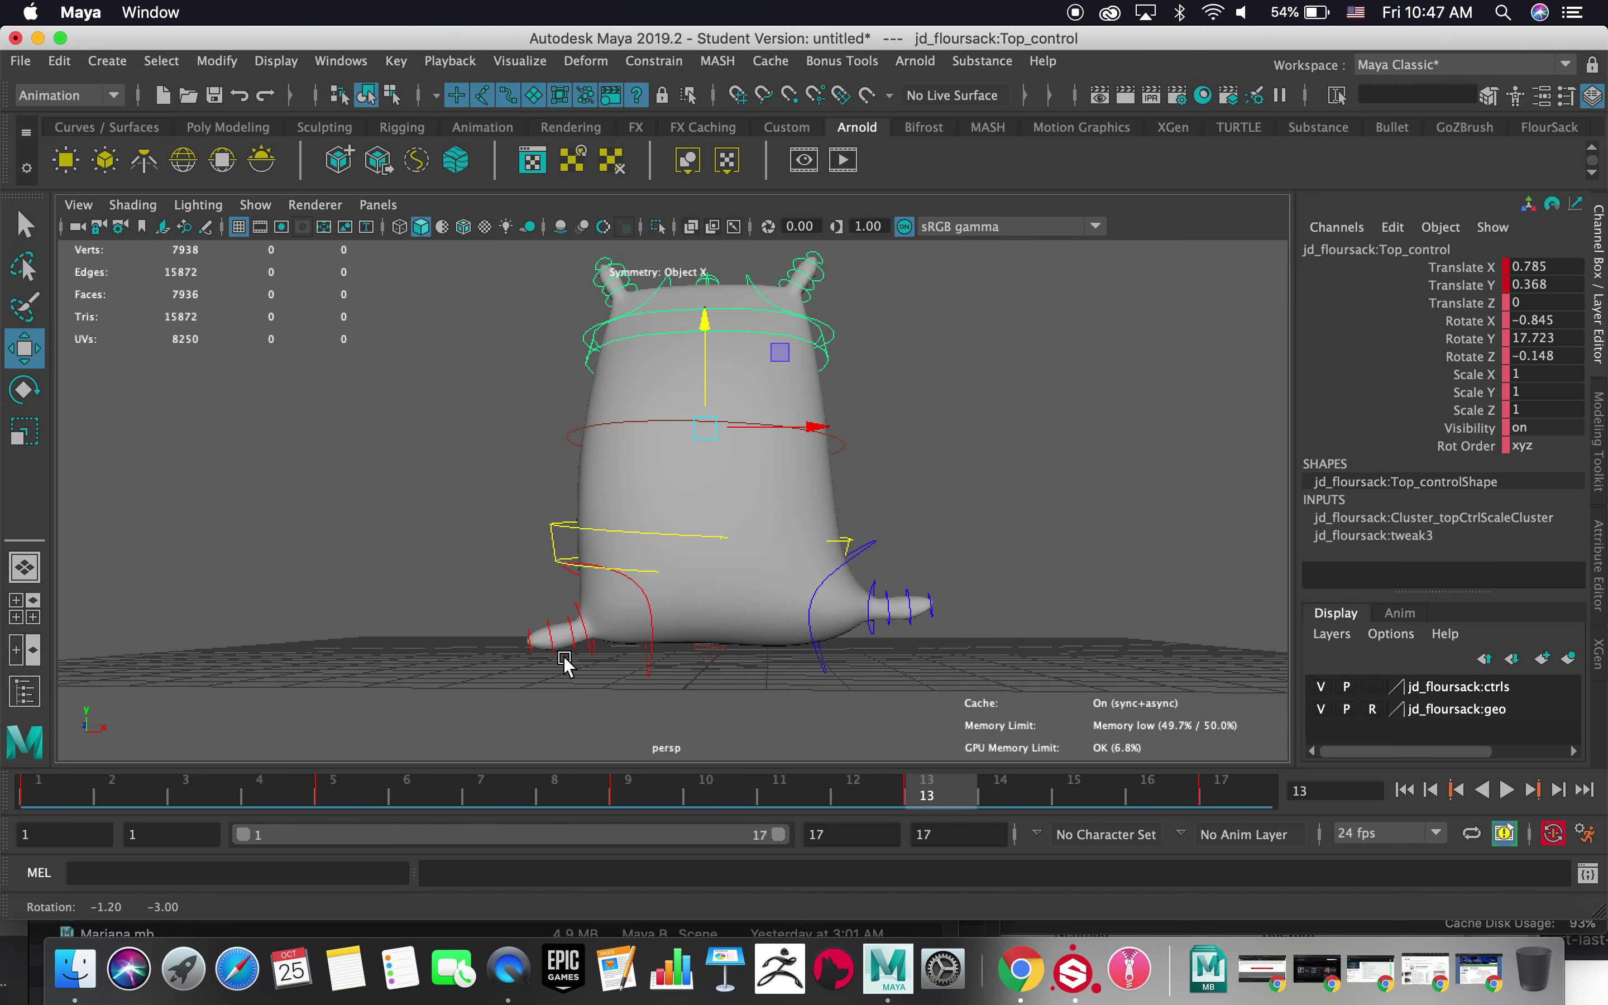
- At frame 13, rotate the right foot's shoulder control to Rotate Z 12.656, and play back the walk
click(650, 642)
key(e)
drag(628, 532, 723, 509)
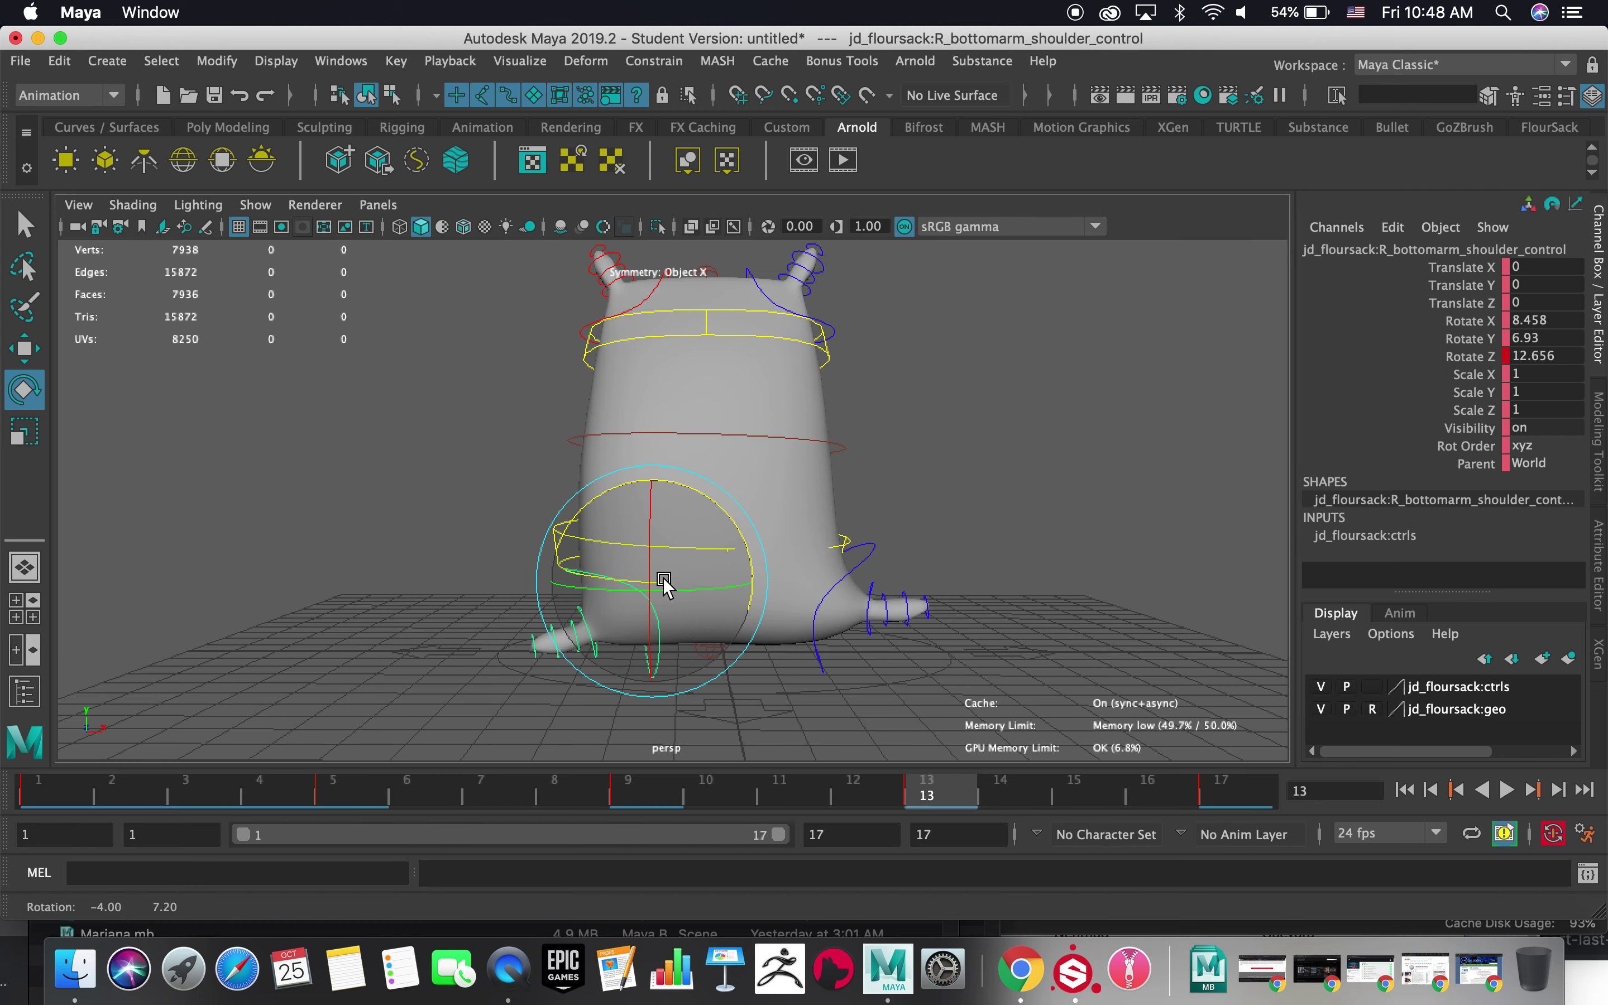
key(w)
click(644, 788)
drag(644, 788, 1252, 790)
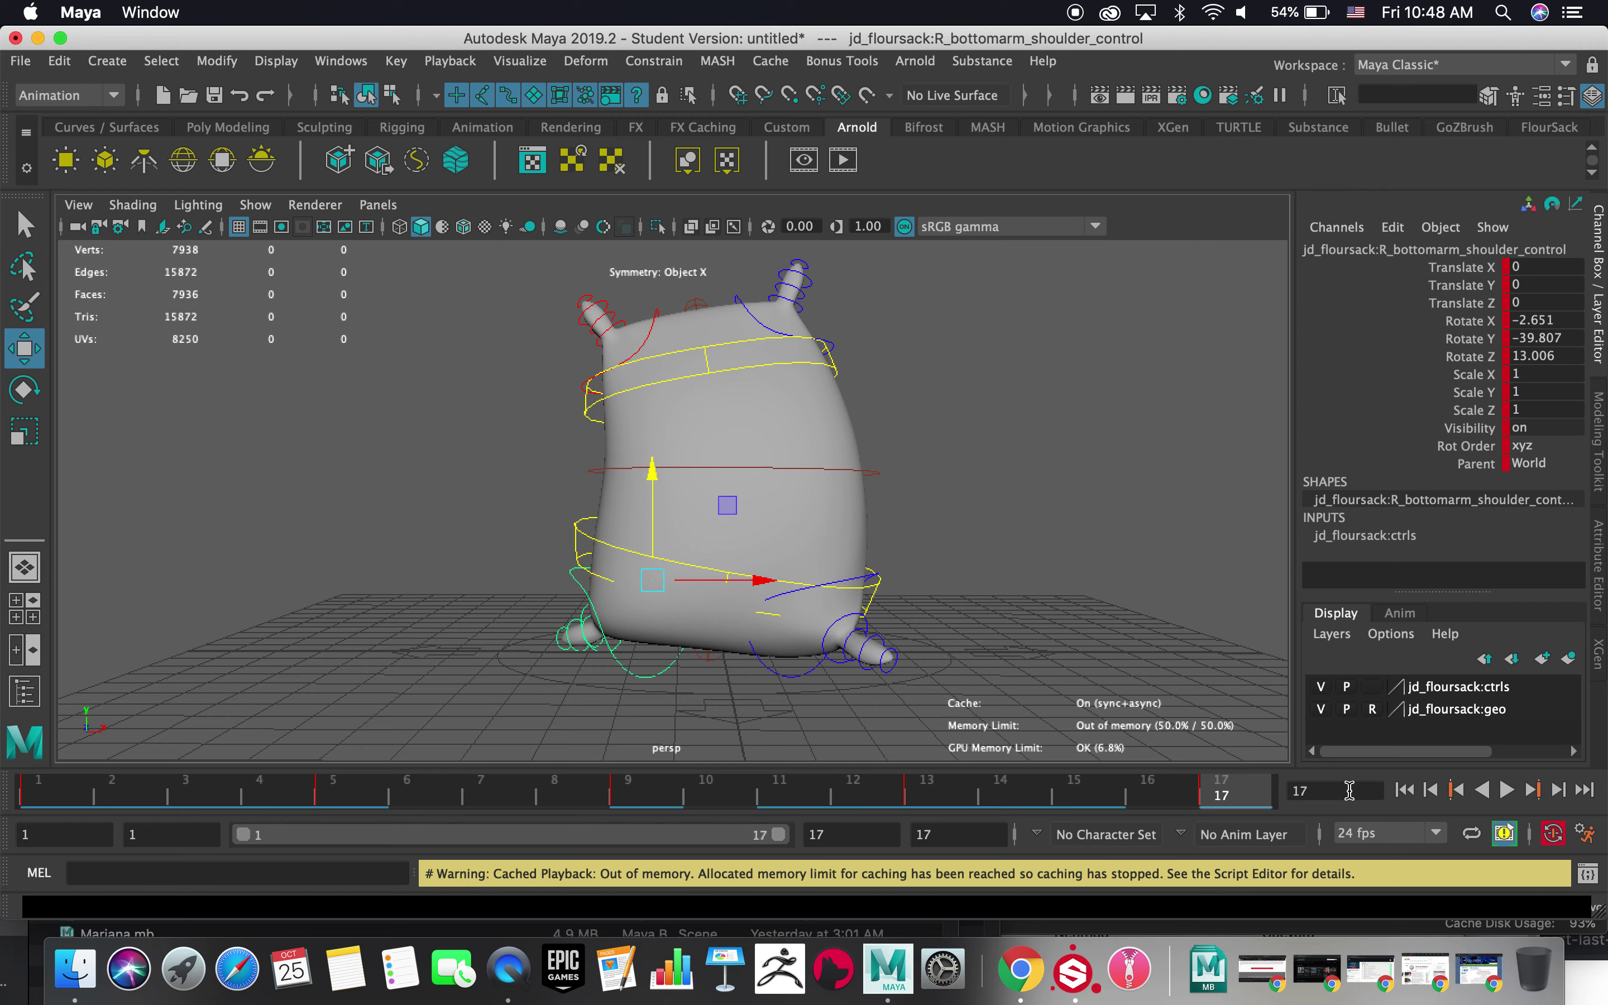
click(1507, 790)
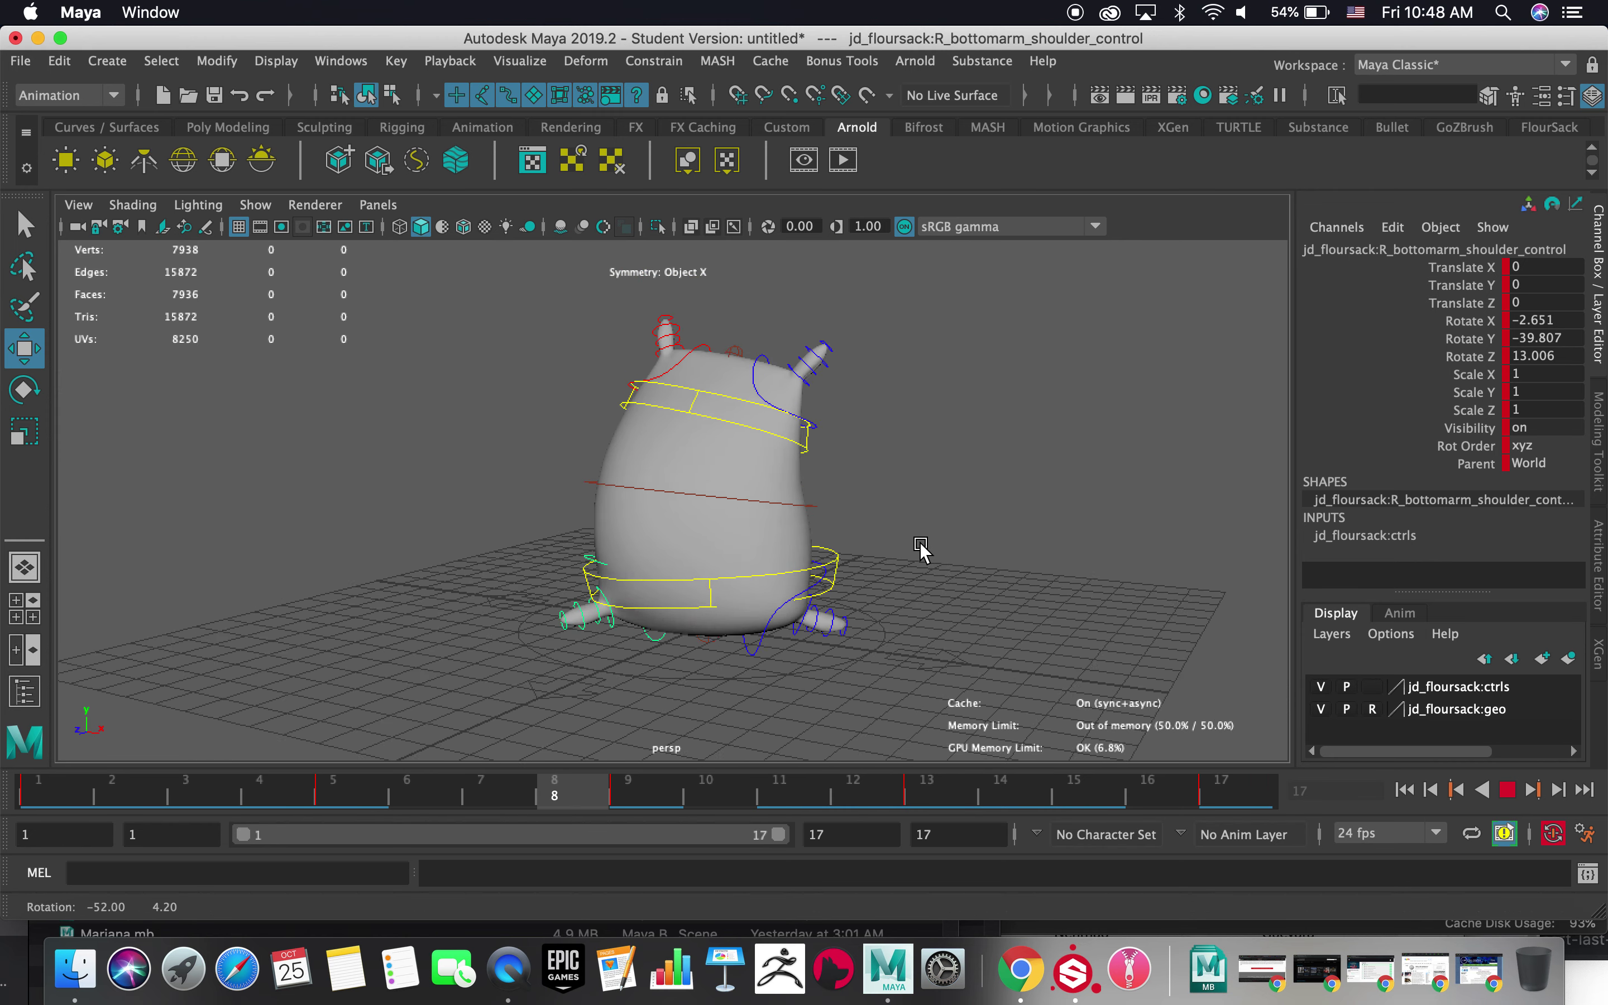
click(1510, 790)
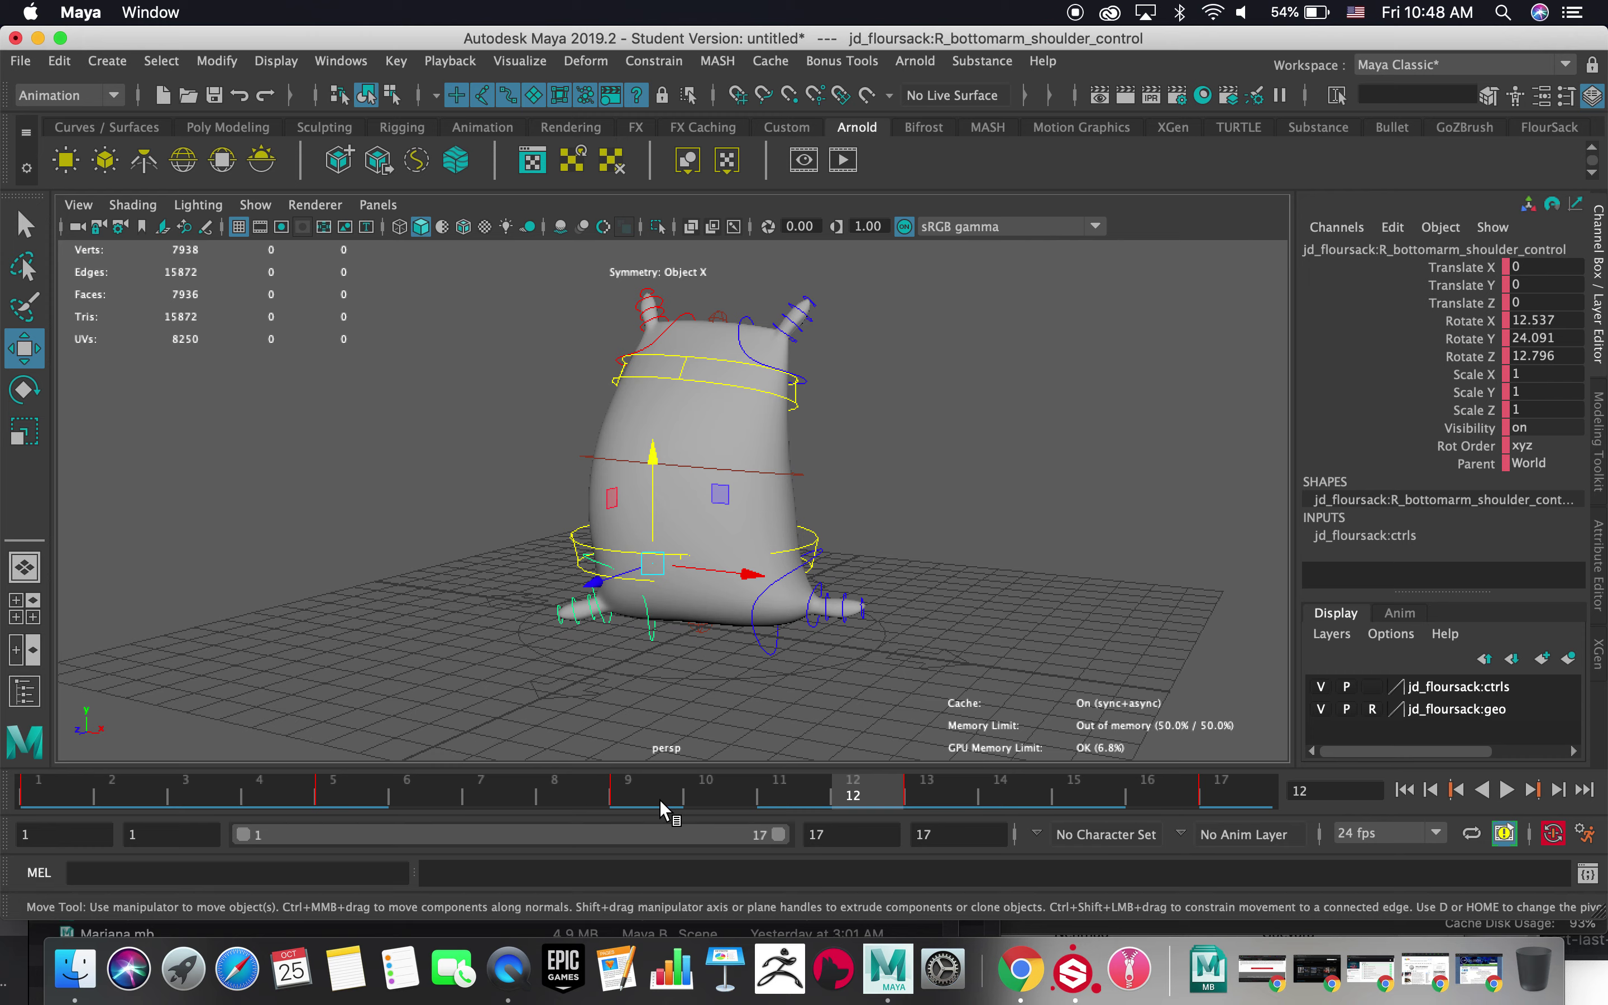
- Set the animation end time to 200, extend the playback range to frame 200, and play the animation
mouse_move(743, 597)
alt+mouse_down()
mouse_move(770, 559)
mouse_move(609, 327)
mouse_move(895, 678)
mouse_move(817, 599)
alt+mouse_up()
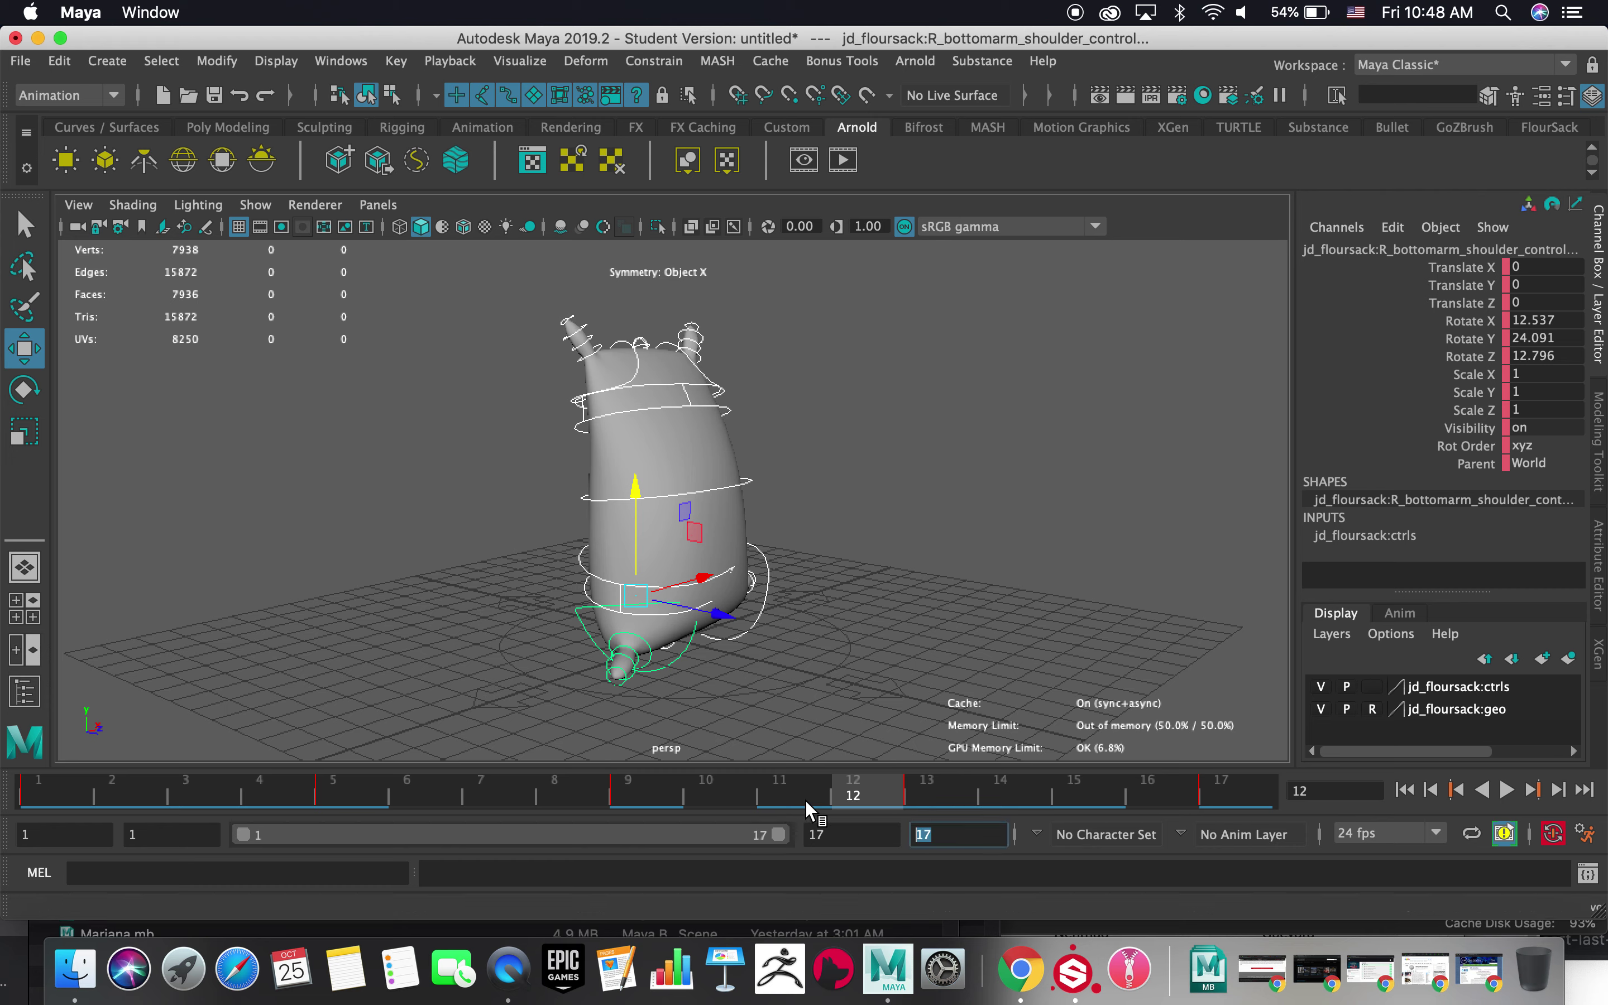
text(200)
key(Return)
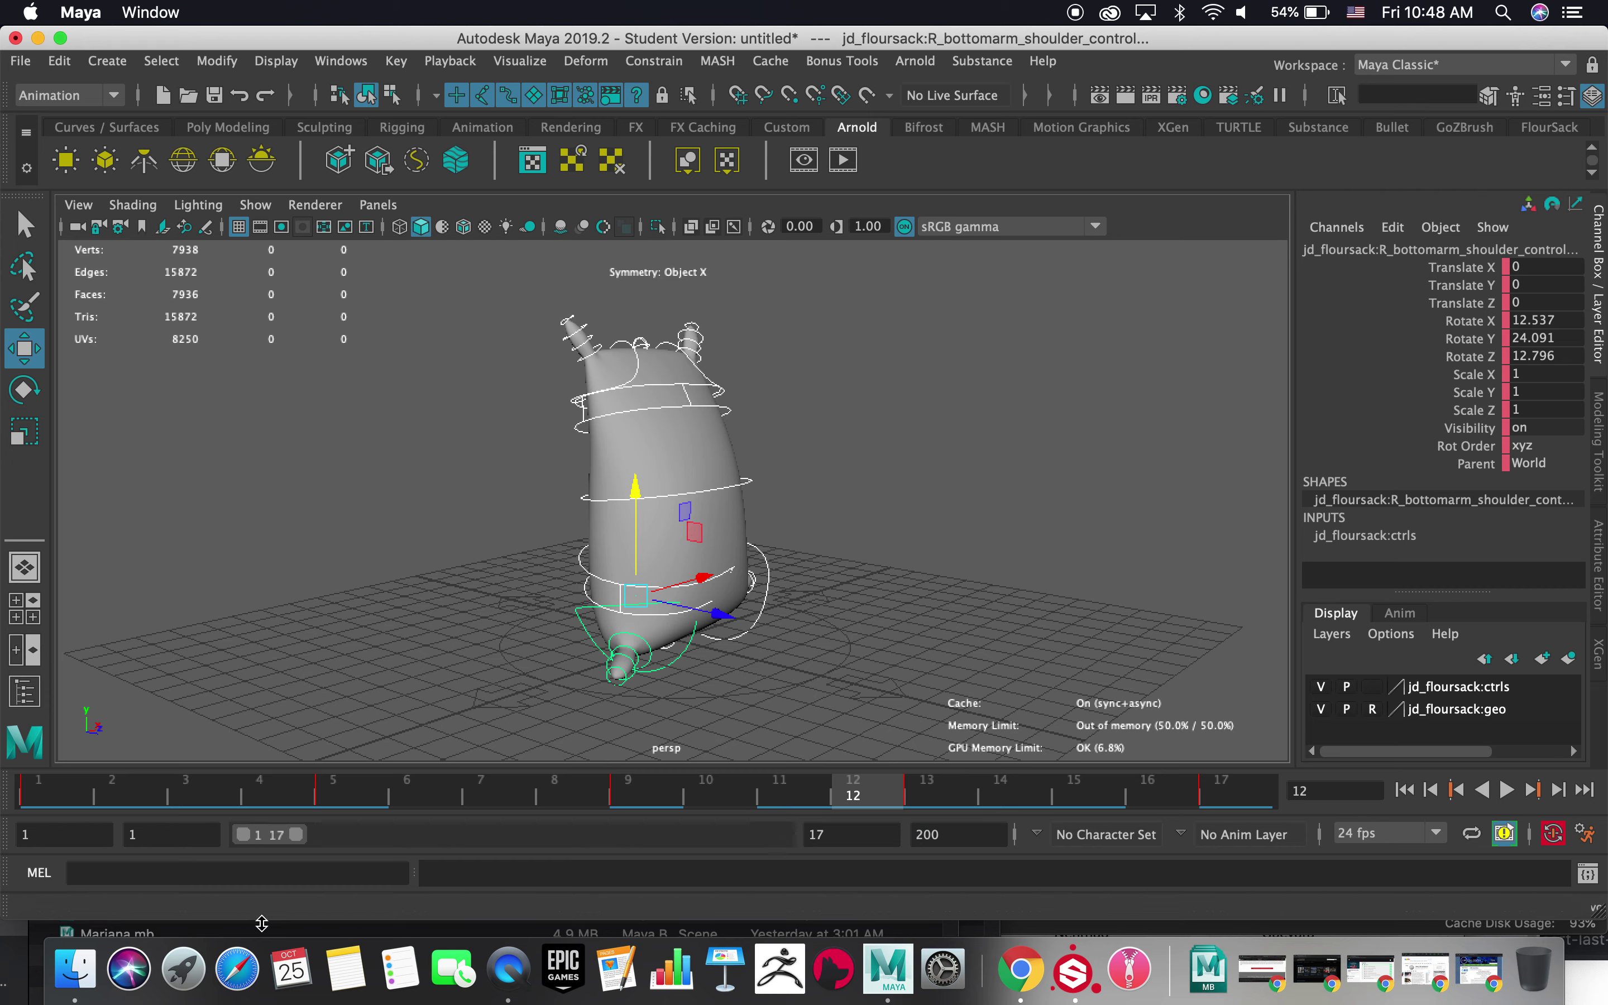
drag(298, 838, 977, 886)
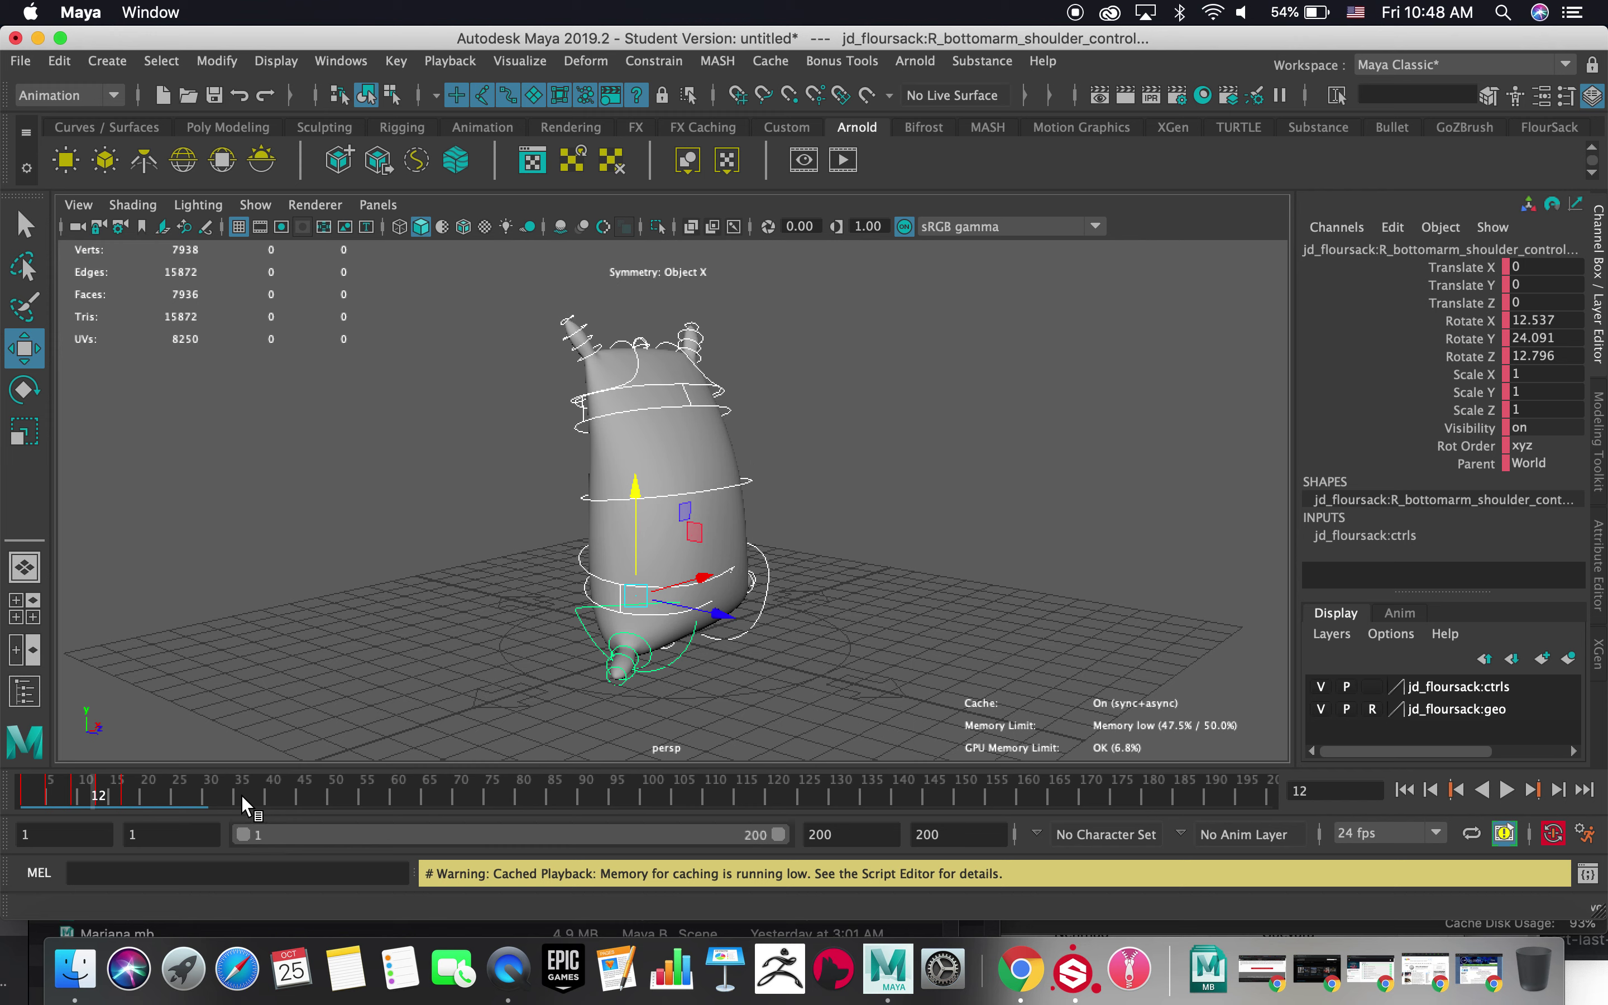
key(alt+v)
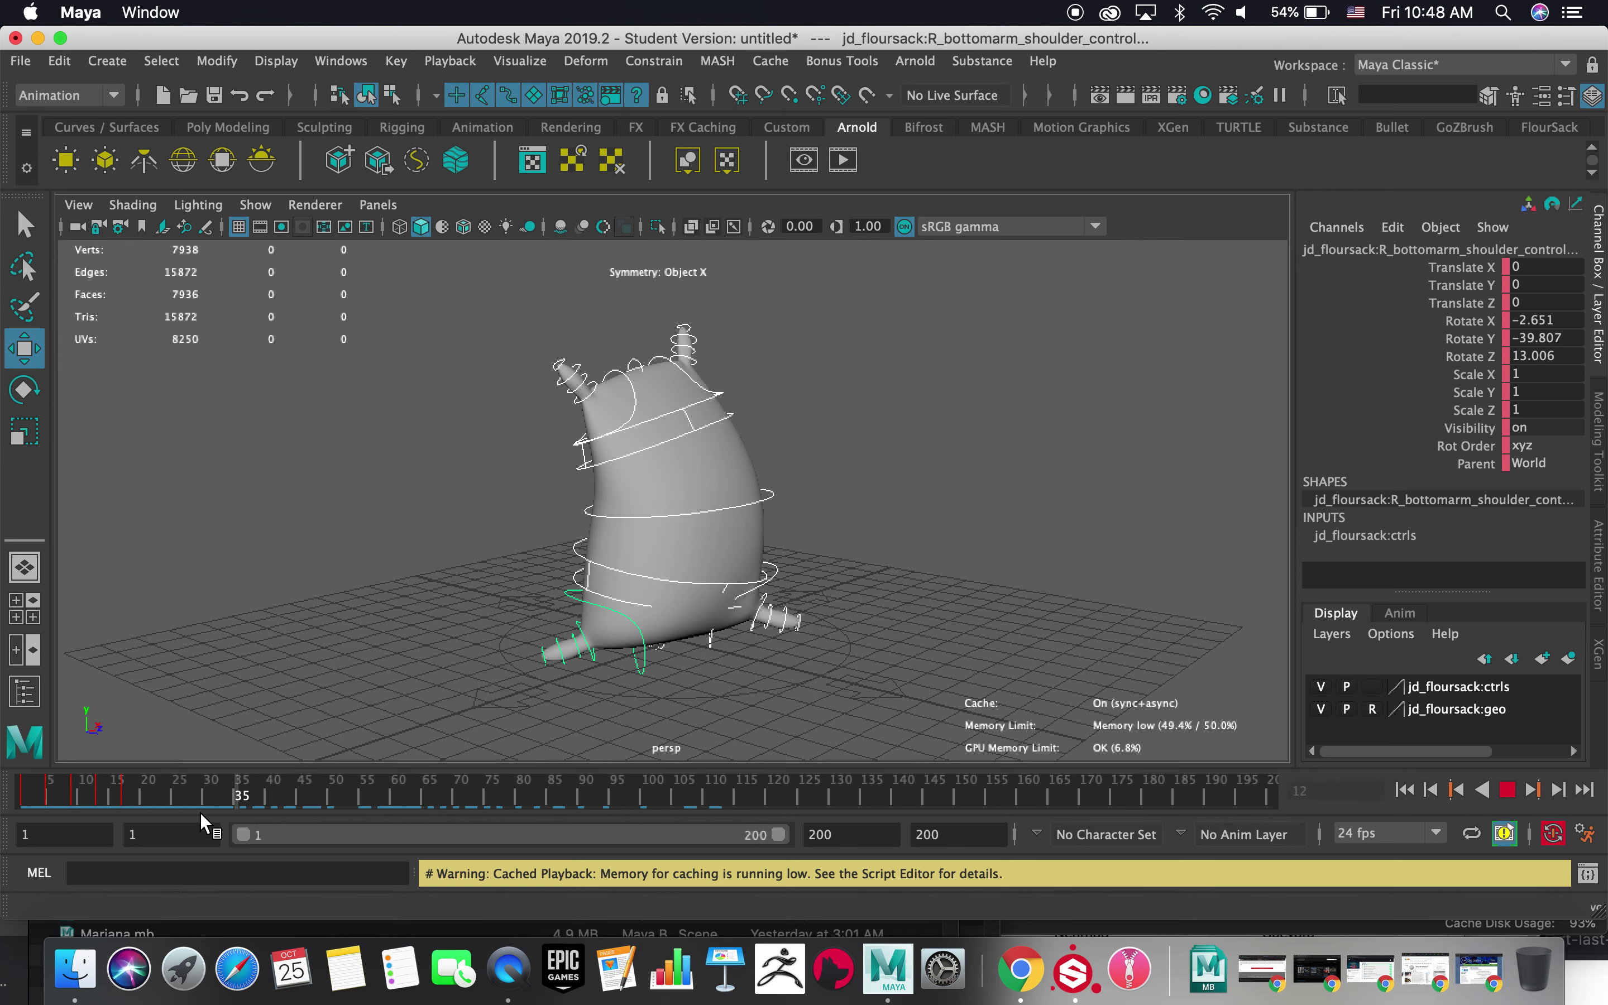
key(Escape)
- Open the Graph Editor for the selected rig controls and select all of their animation curves
click(356, 61)
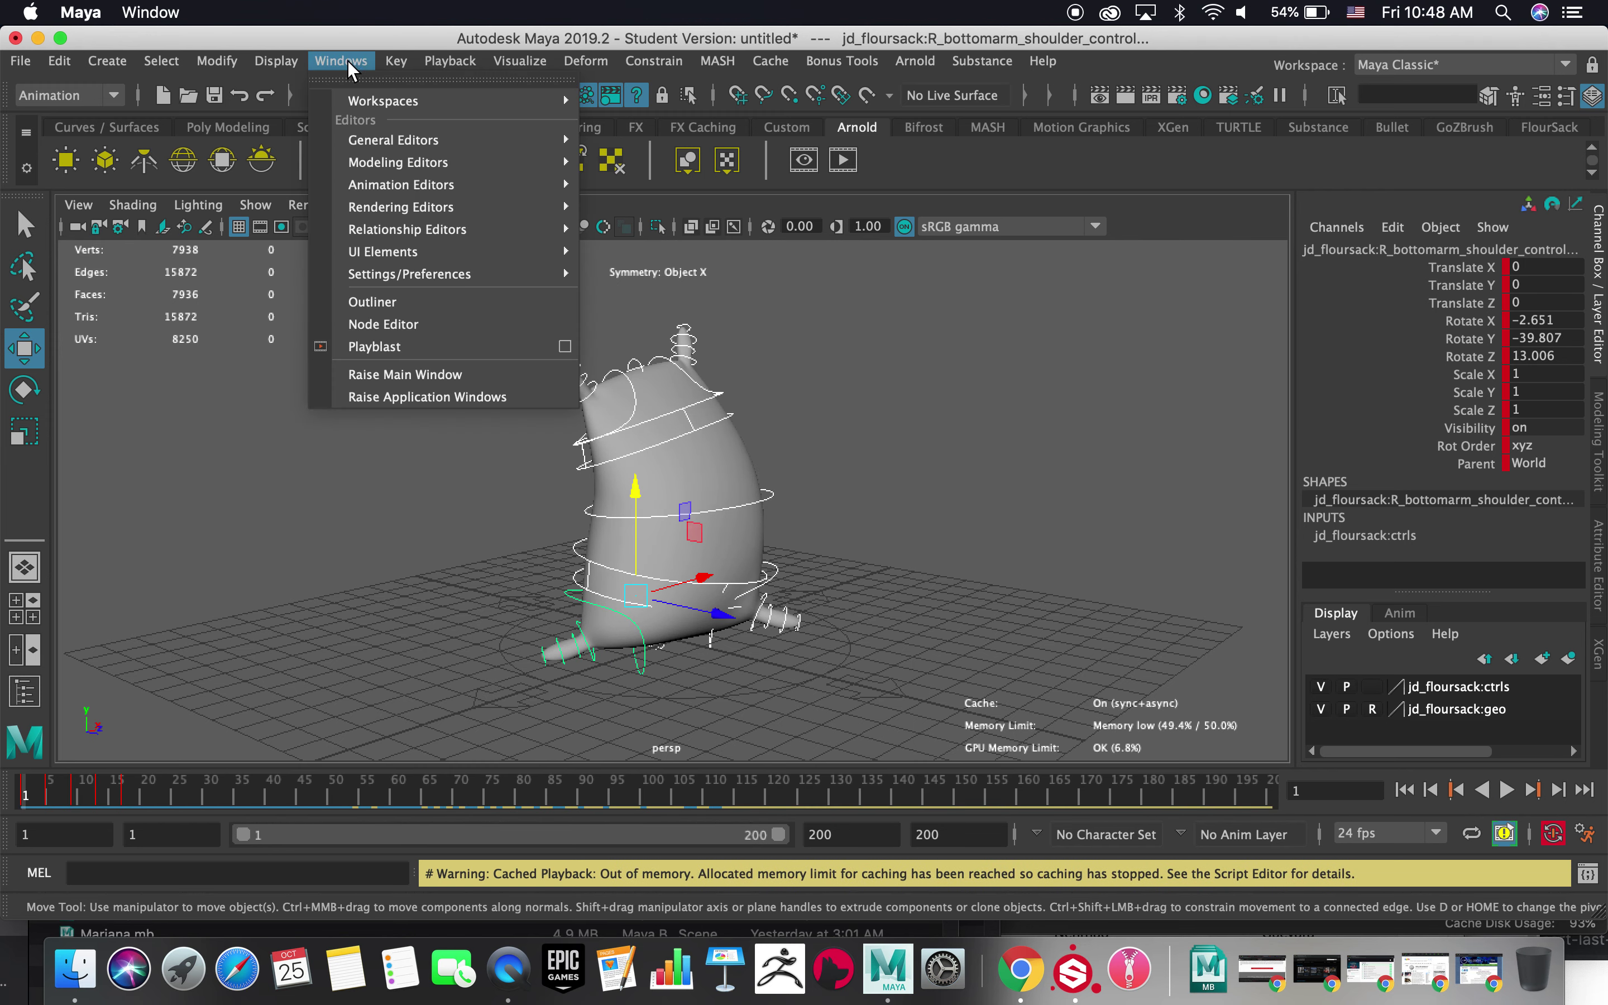
mouse_move(402, 186)
click(643, 203)
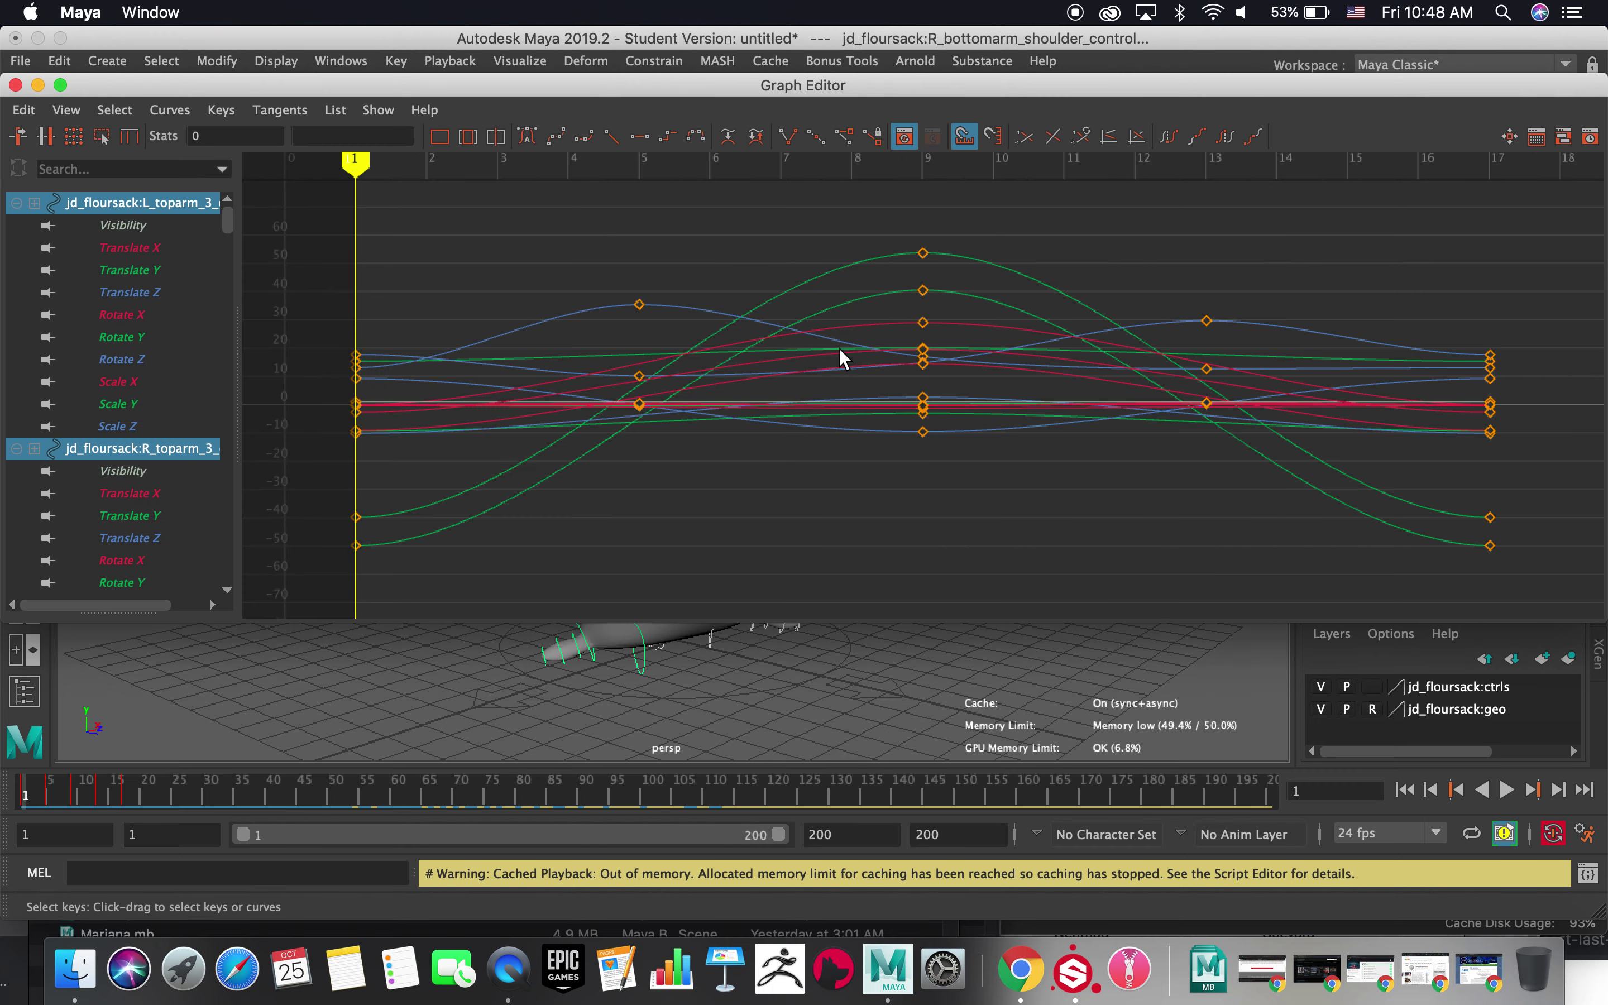
alt+right_drag(944, 337, 866, 342)
scroll(921, 344, up, 1)
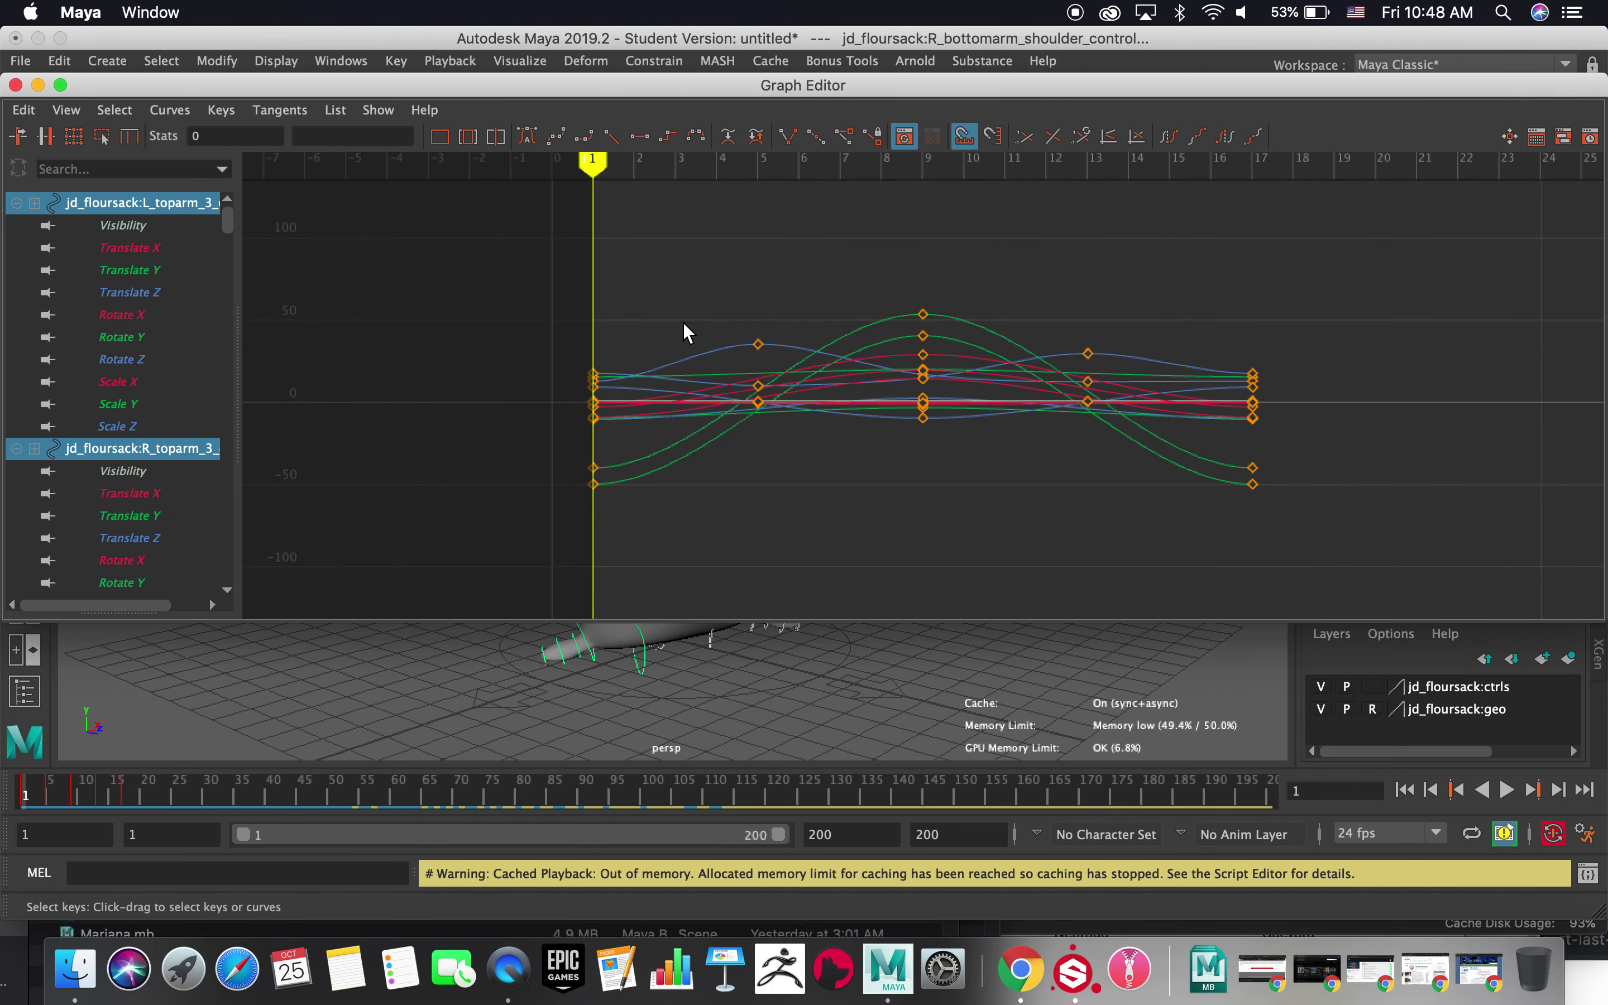
drag(1498, 569, 1498, 569)
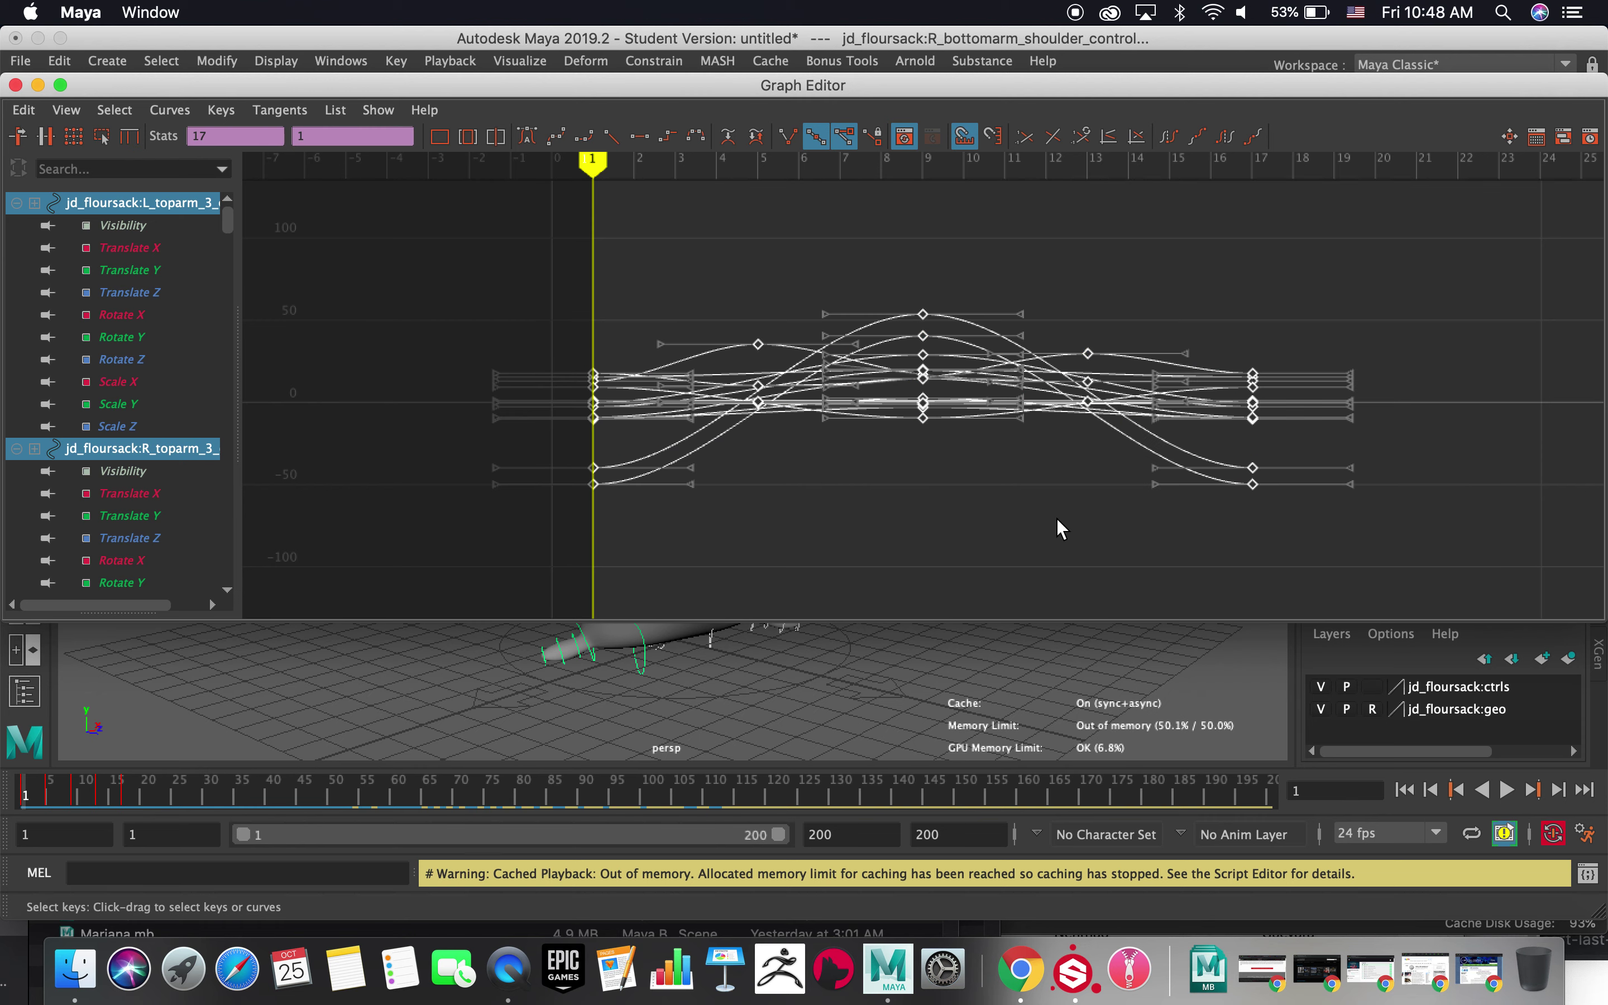
- Set the selected curves' Post Infinity to Cycle and play the animation past frame 17
click(210, 117)
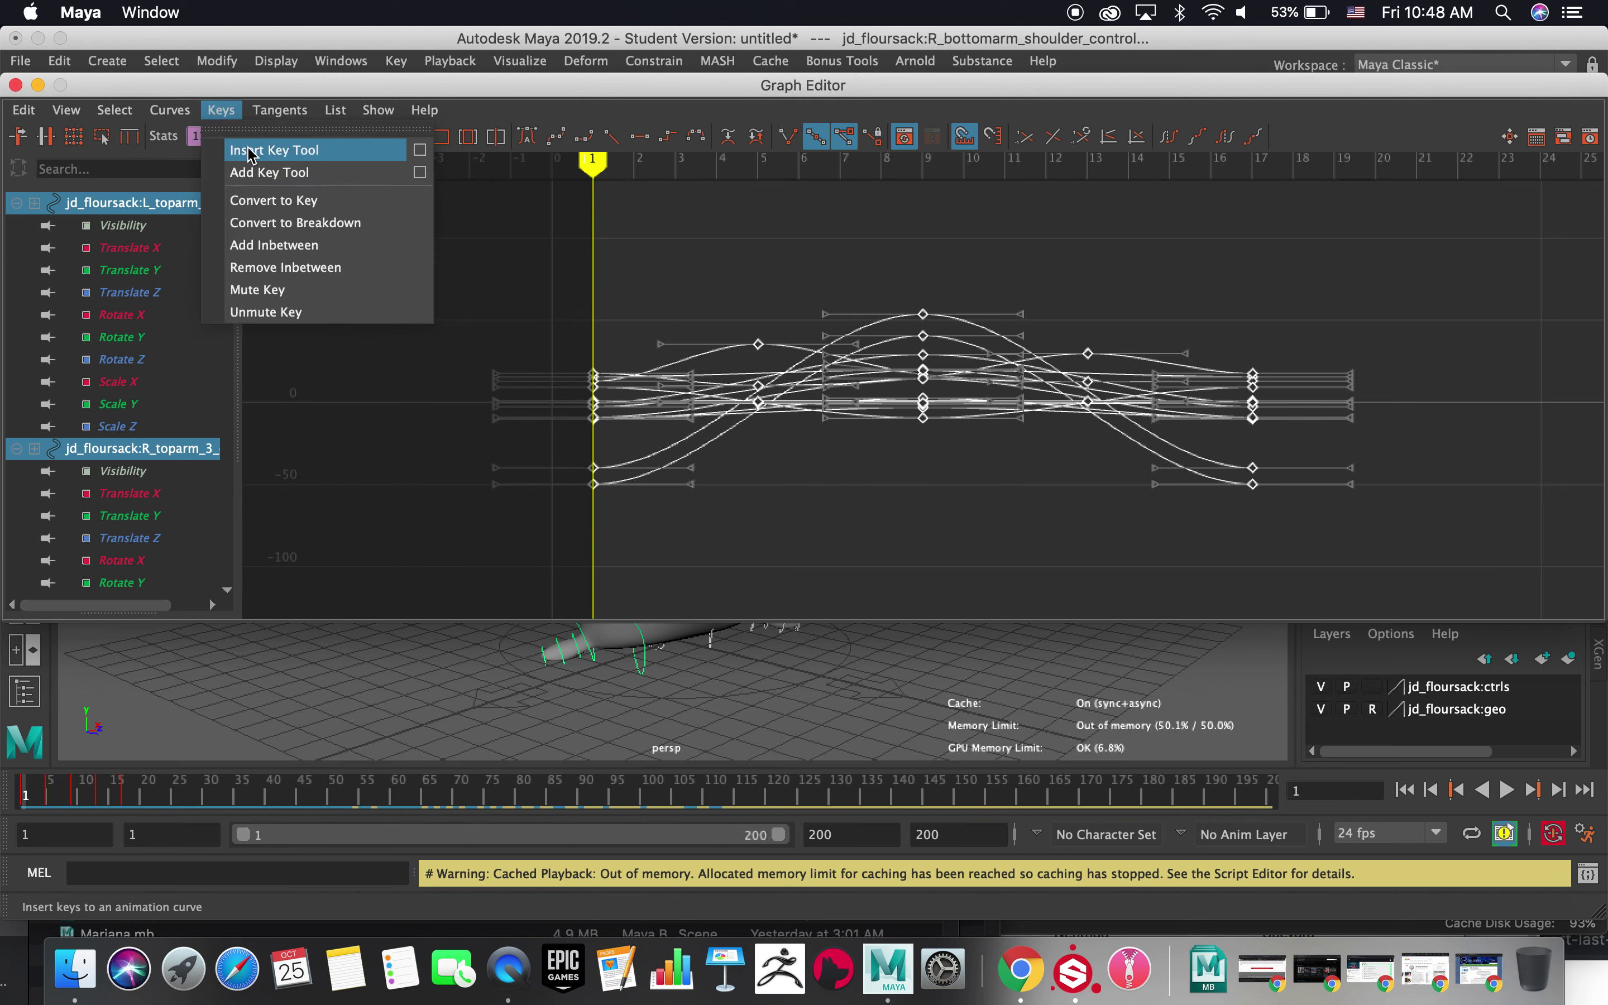
mouse_move(205, 172)
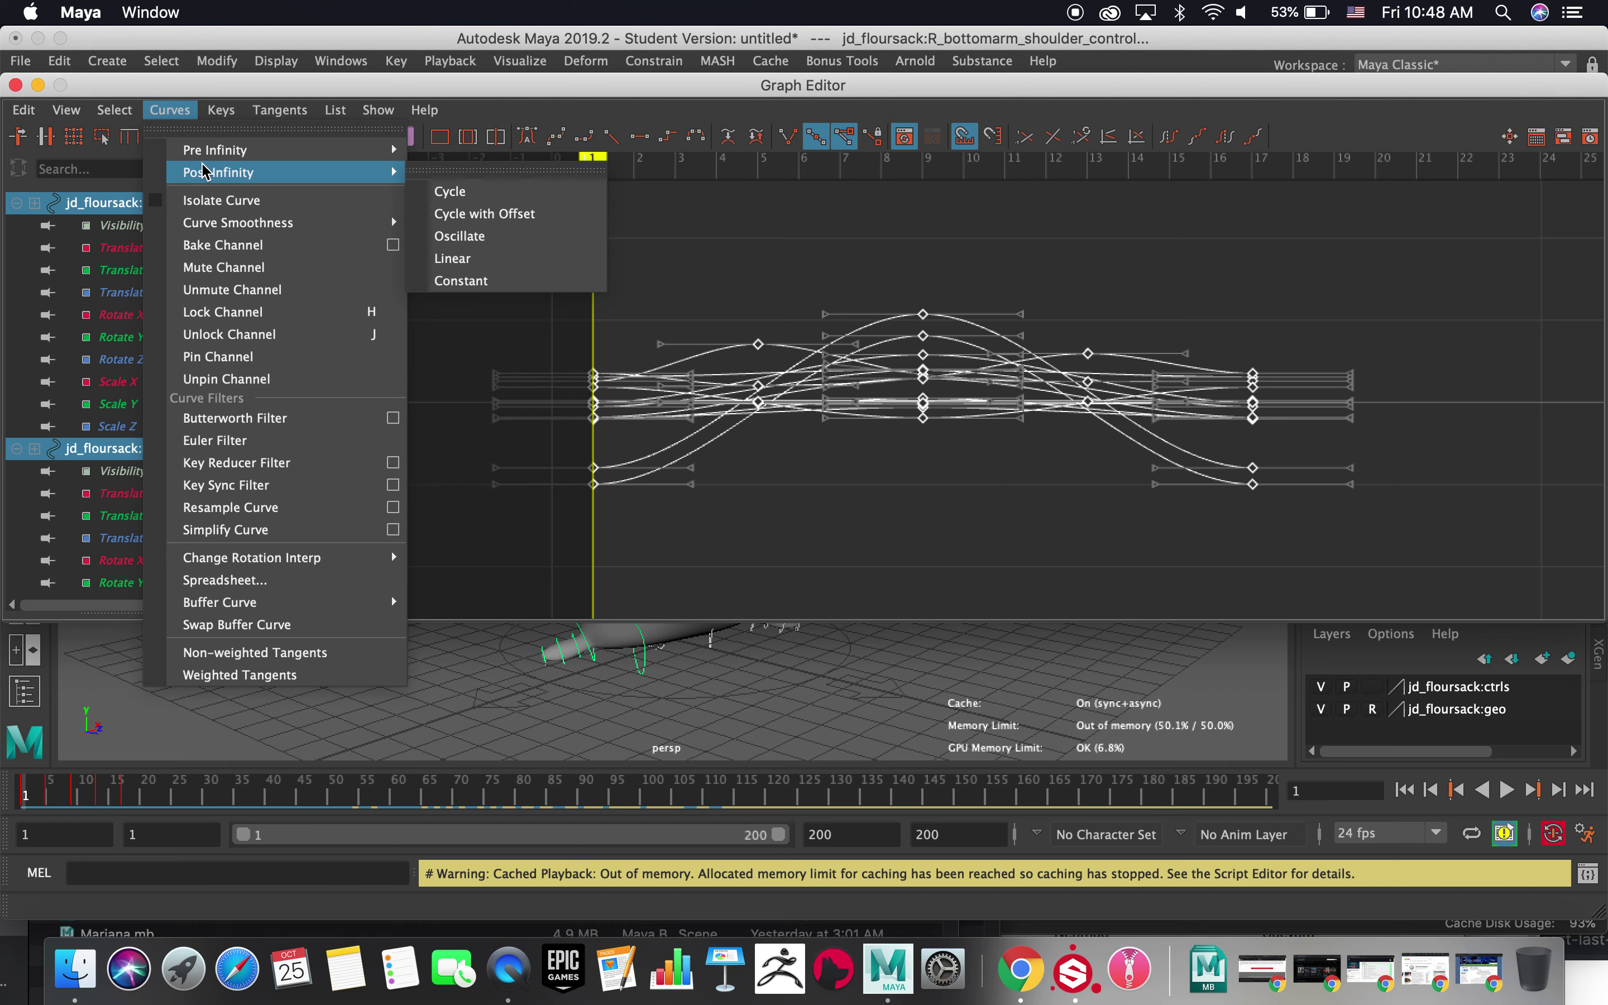
click(564, 198)
drag(420, 86, 1404, 89)
mouse_move(558, 789)
mouse_down()
mouse_move(265, 781)
mouse_move(587, 788)
mouse_up()
key(Escape)
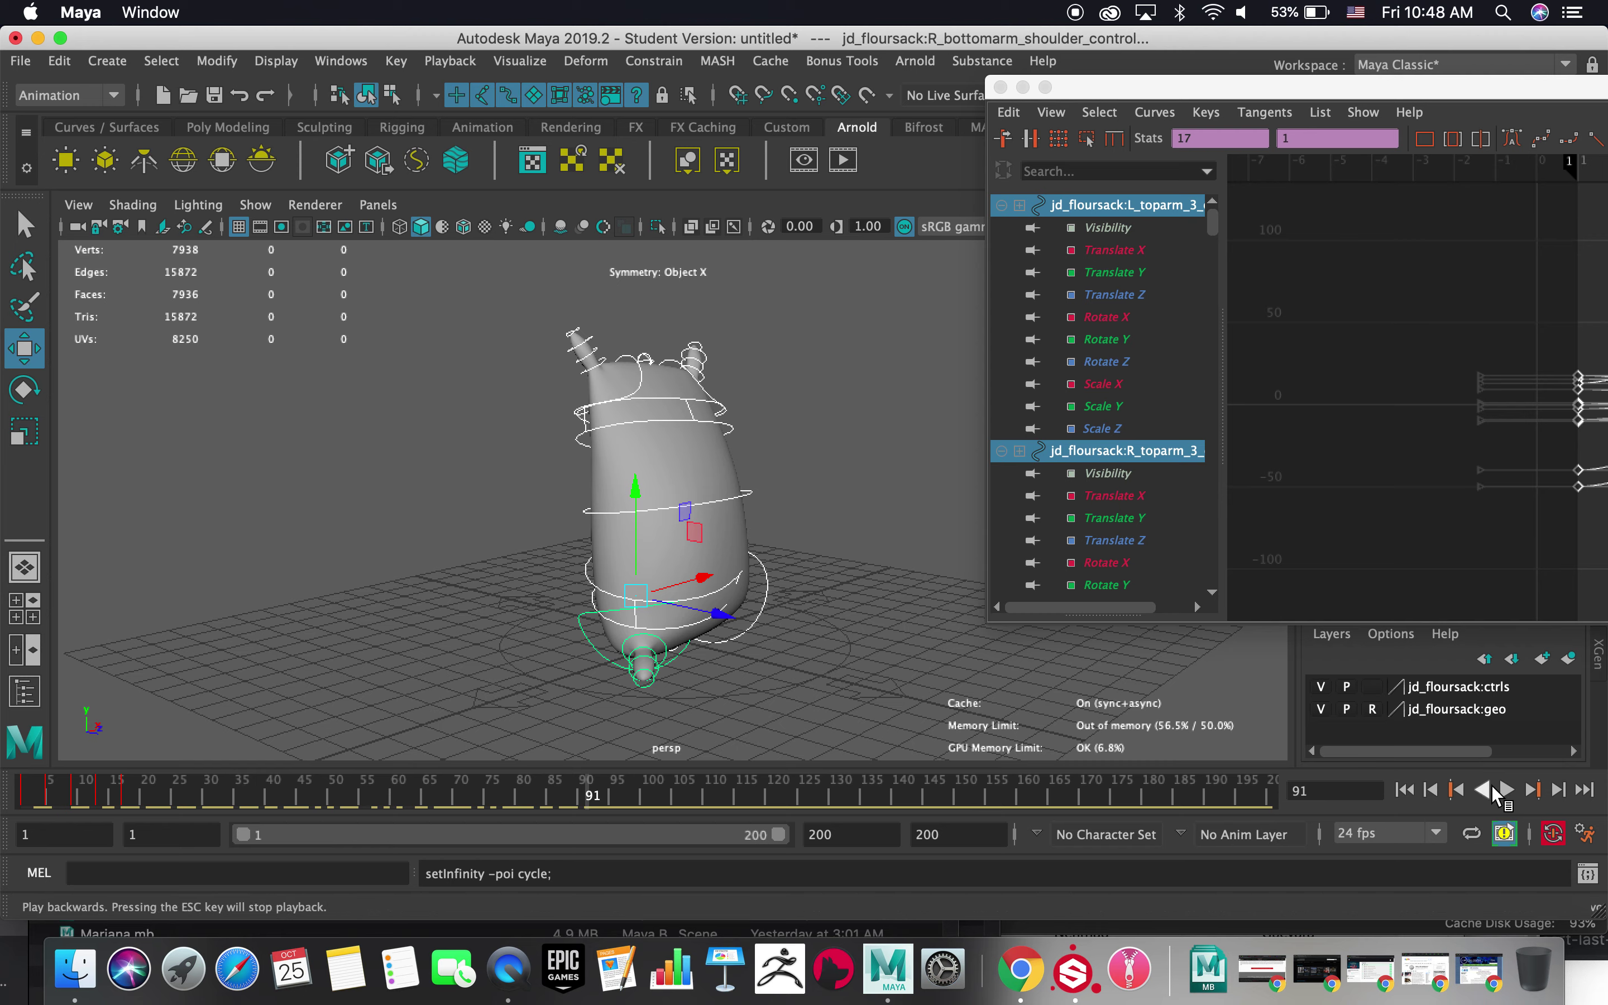
click(1507, 789)
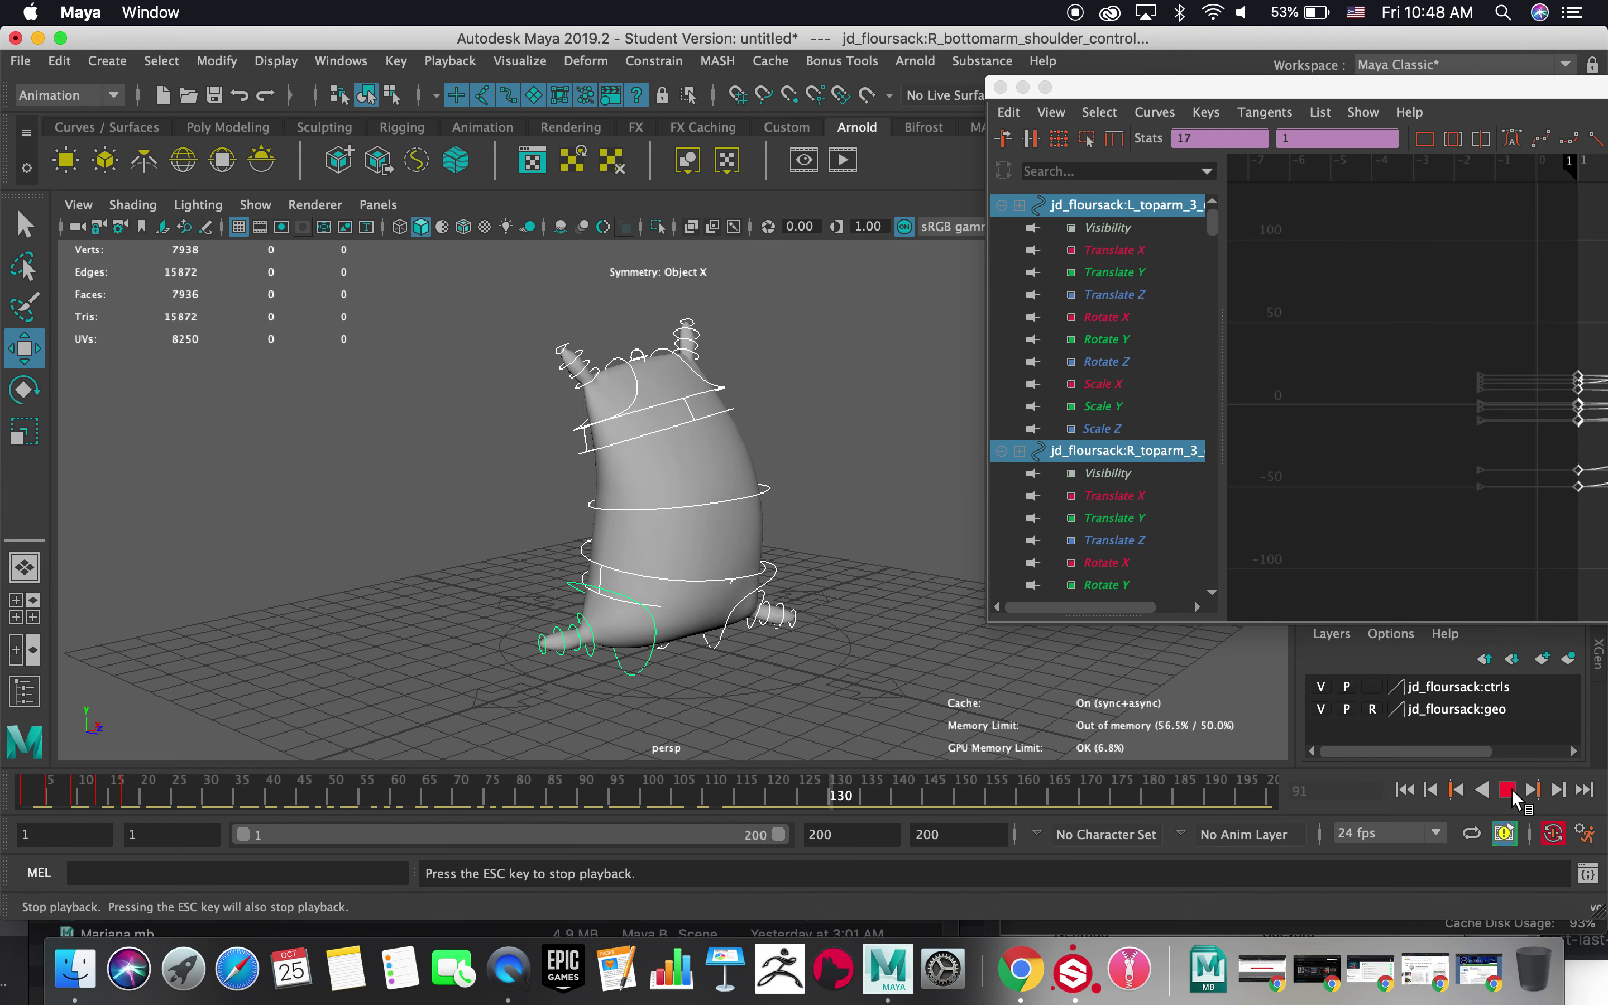
click(1506, 790)
- Turn on the Infinity display in the Graph Editor to show the curves beyond frame 17
double_click(1193, 93)
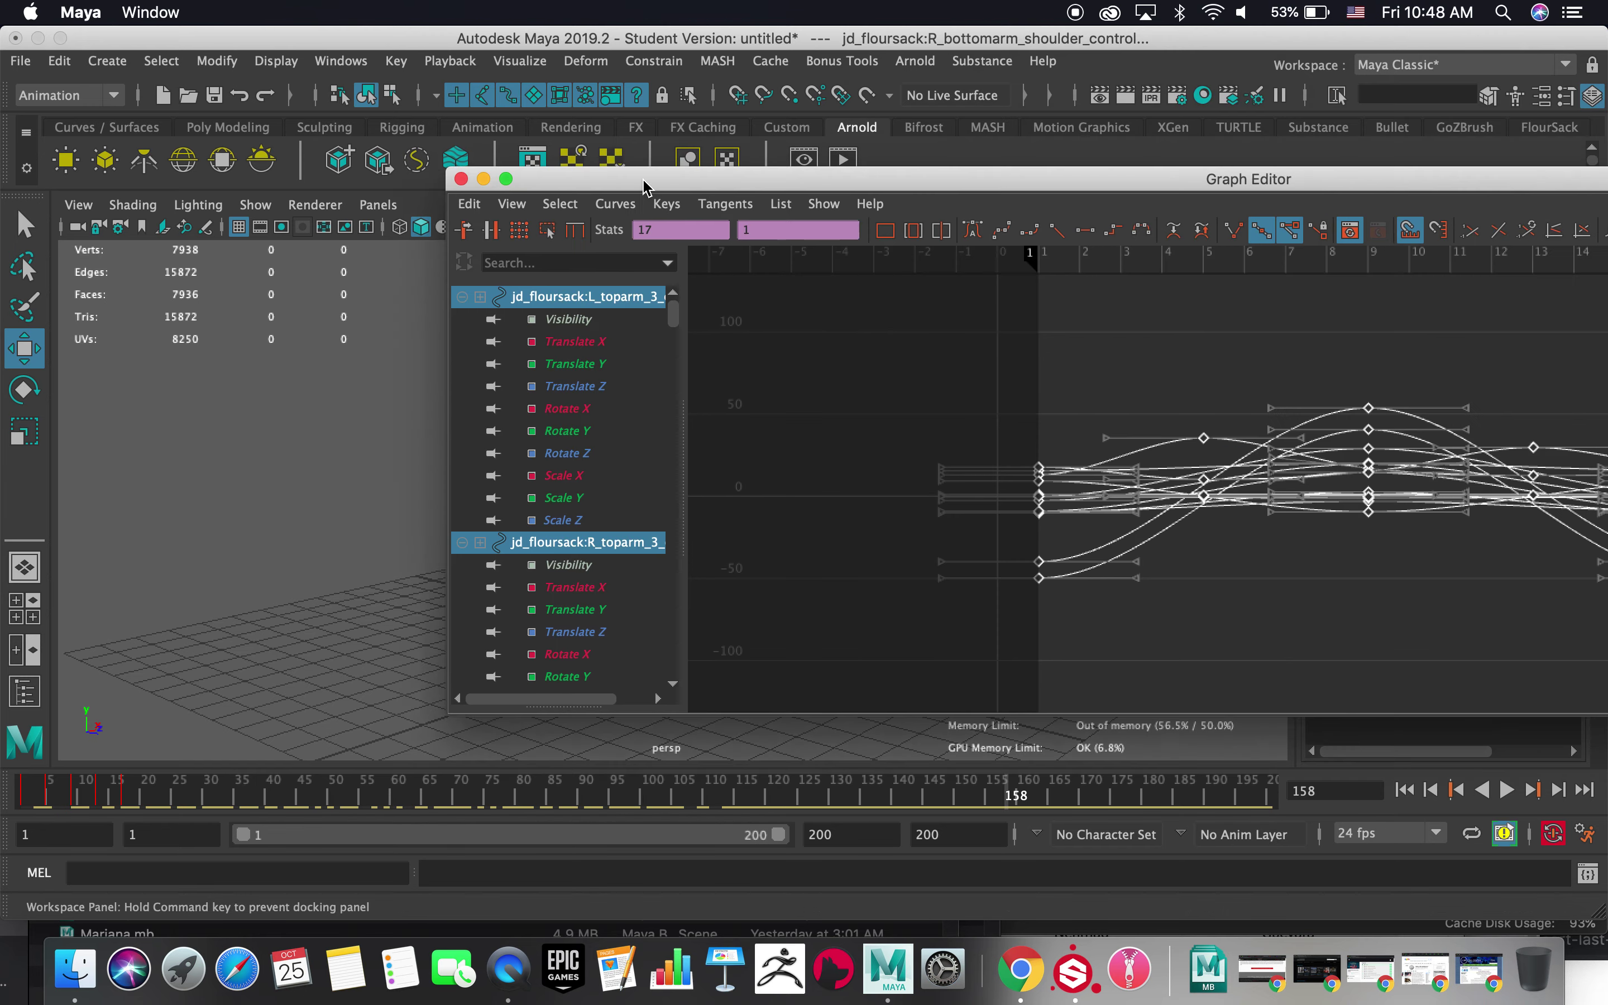
click(178, 174)
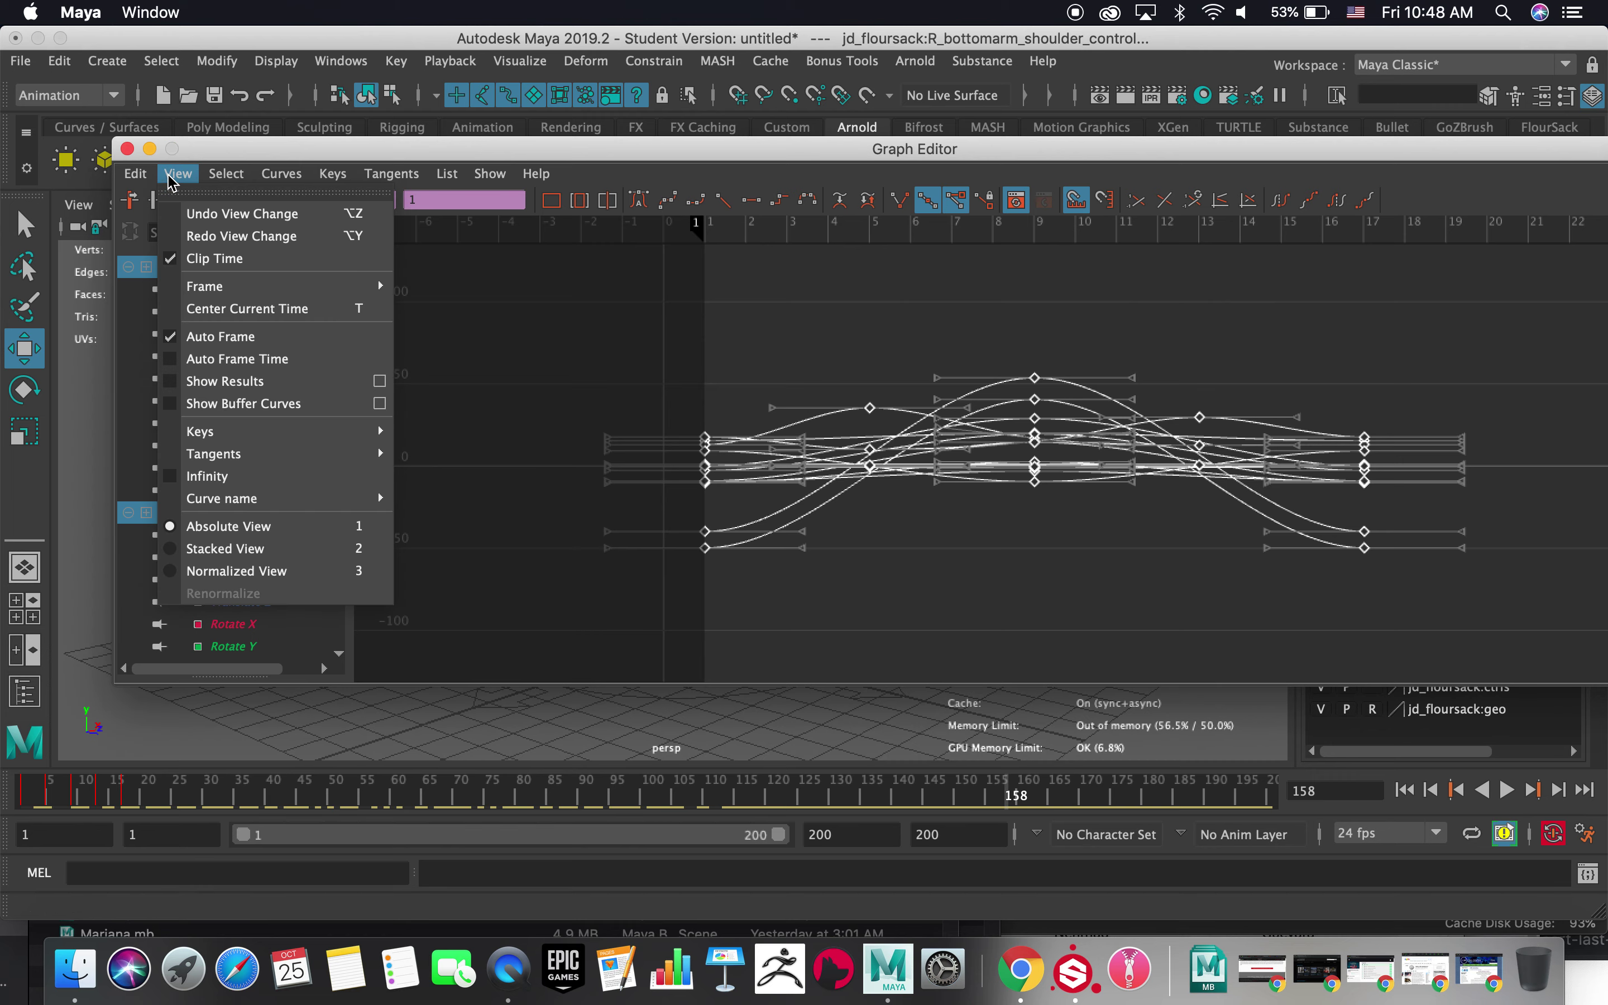
click(236, 480)
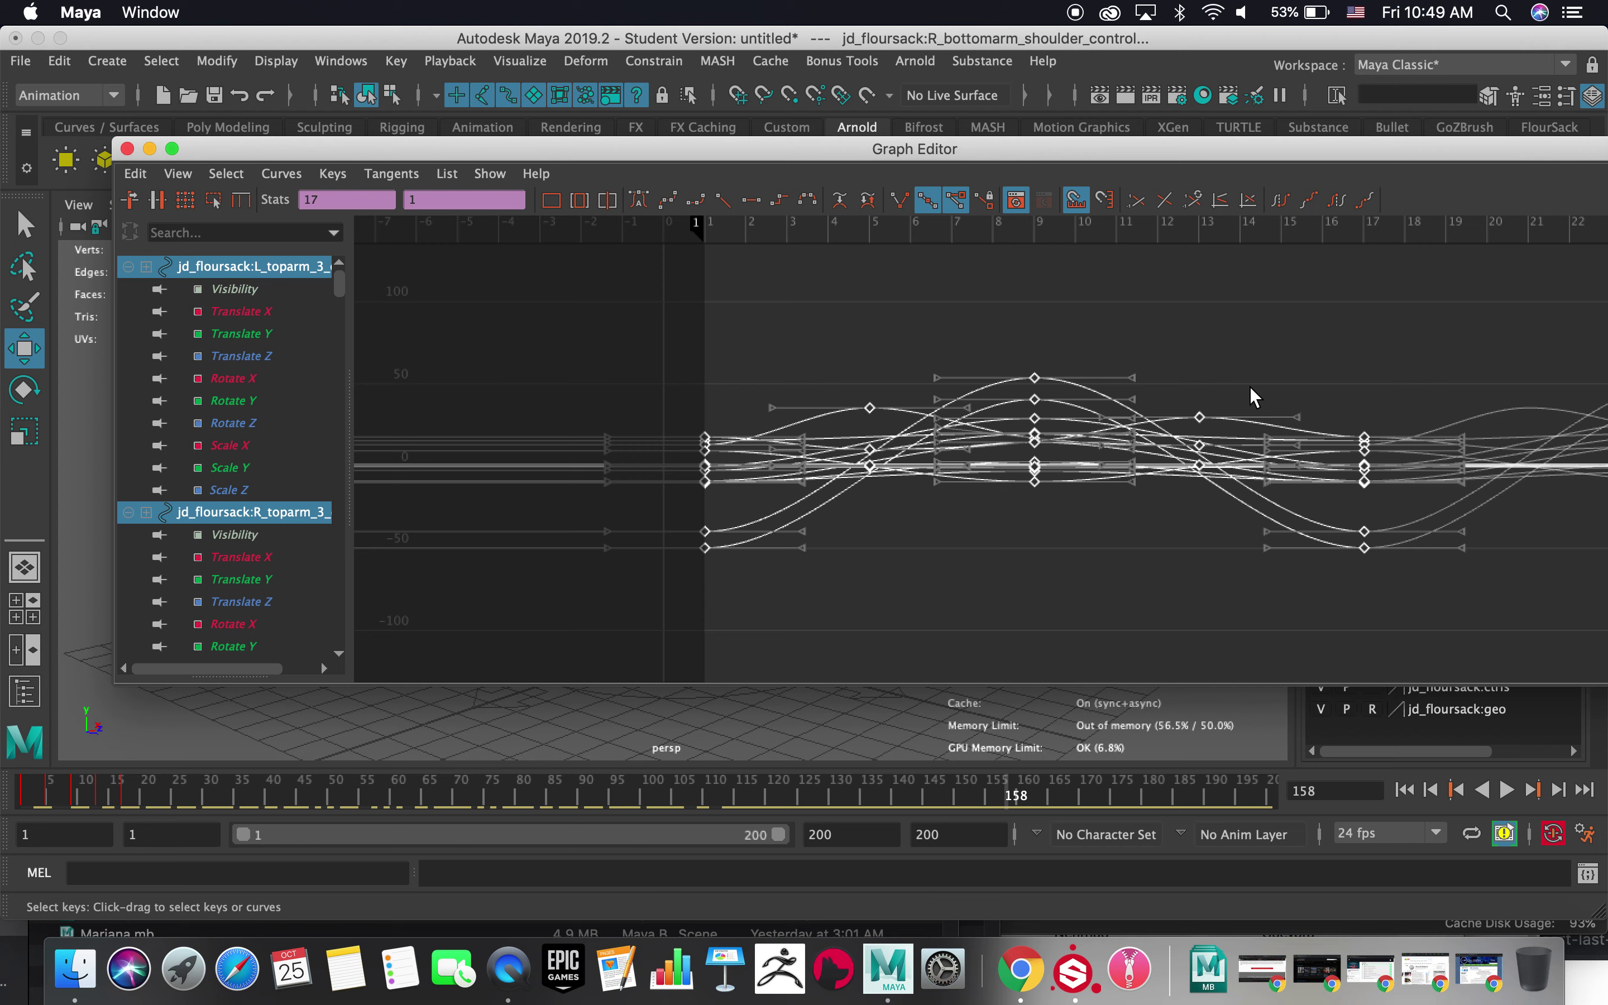
alt+middle_drag(1034, 352, 731, 359)
scroll(789, 328, up, 3)
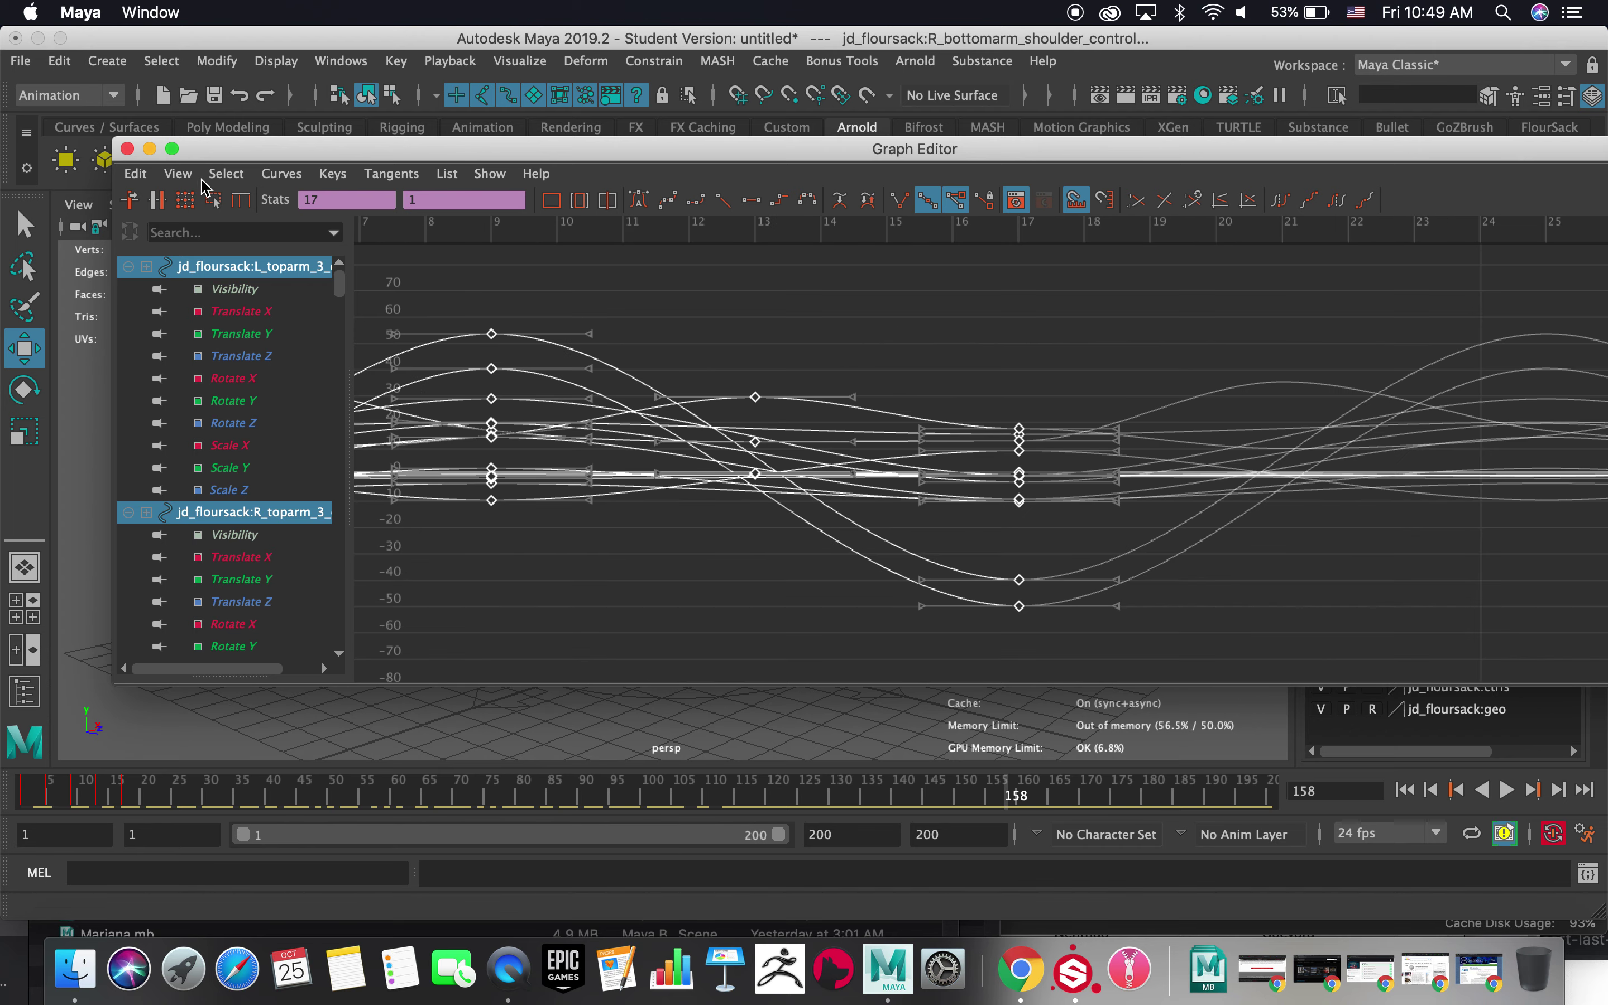
- Examine the cycled curves beyond frame 17 in the Graph Editor and check the looping motion in the viewport
click(179, 174)
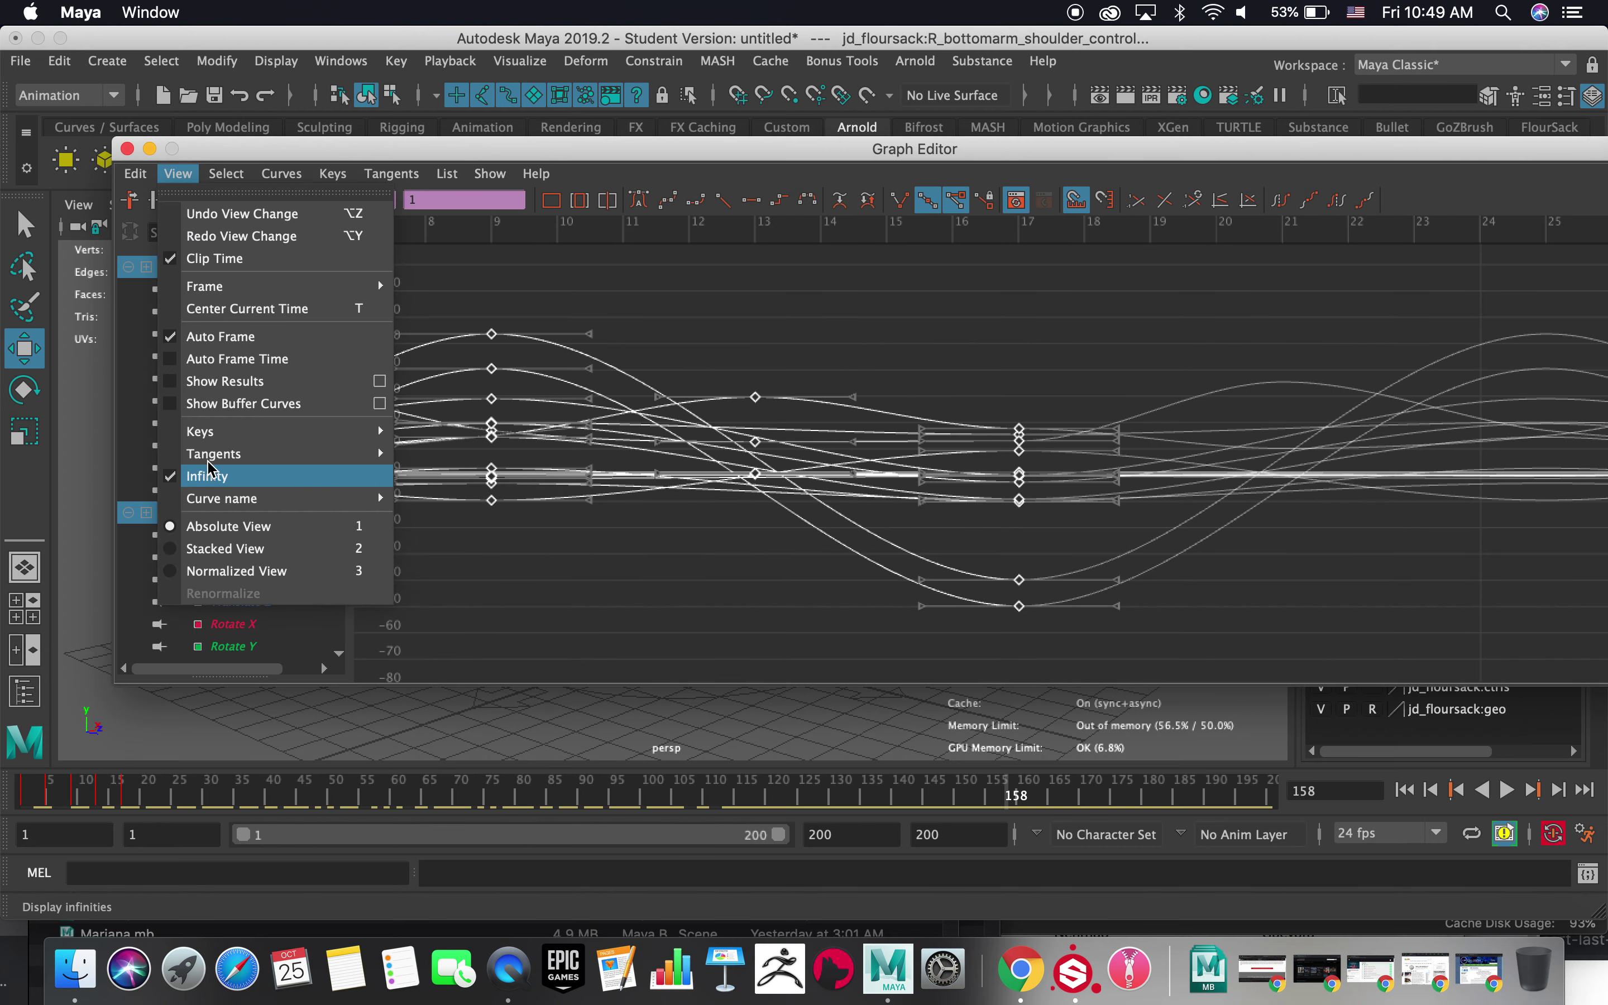
click(225, 147)
mouse_move(1101, 446)
alt+right_down()
mouse_move(1038, 450)
mouse_move(1070, 442)
alt+right_up()
alt+middle_drag(1082, 423, 868, 398)
alt+right_drag(868, 399, 748, 399)
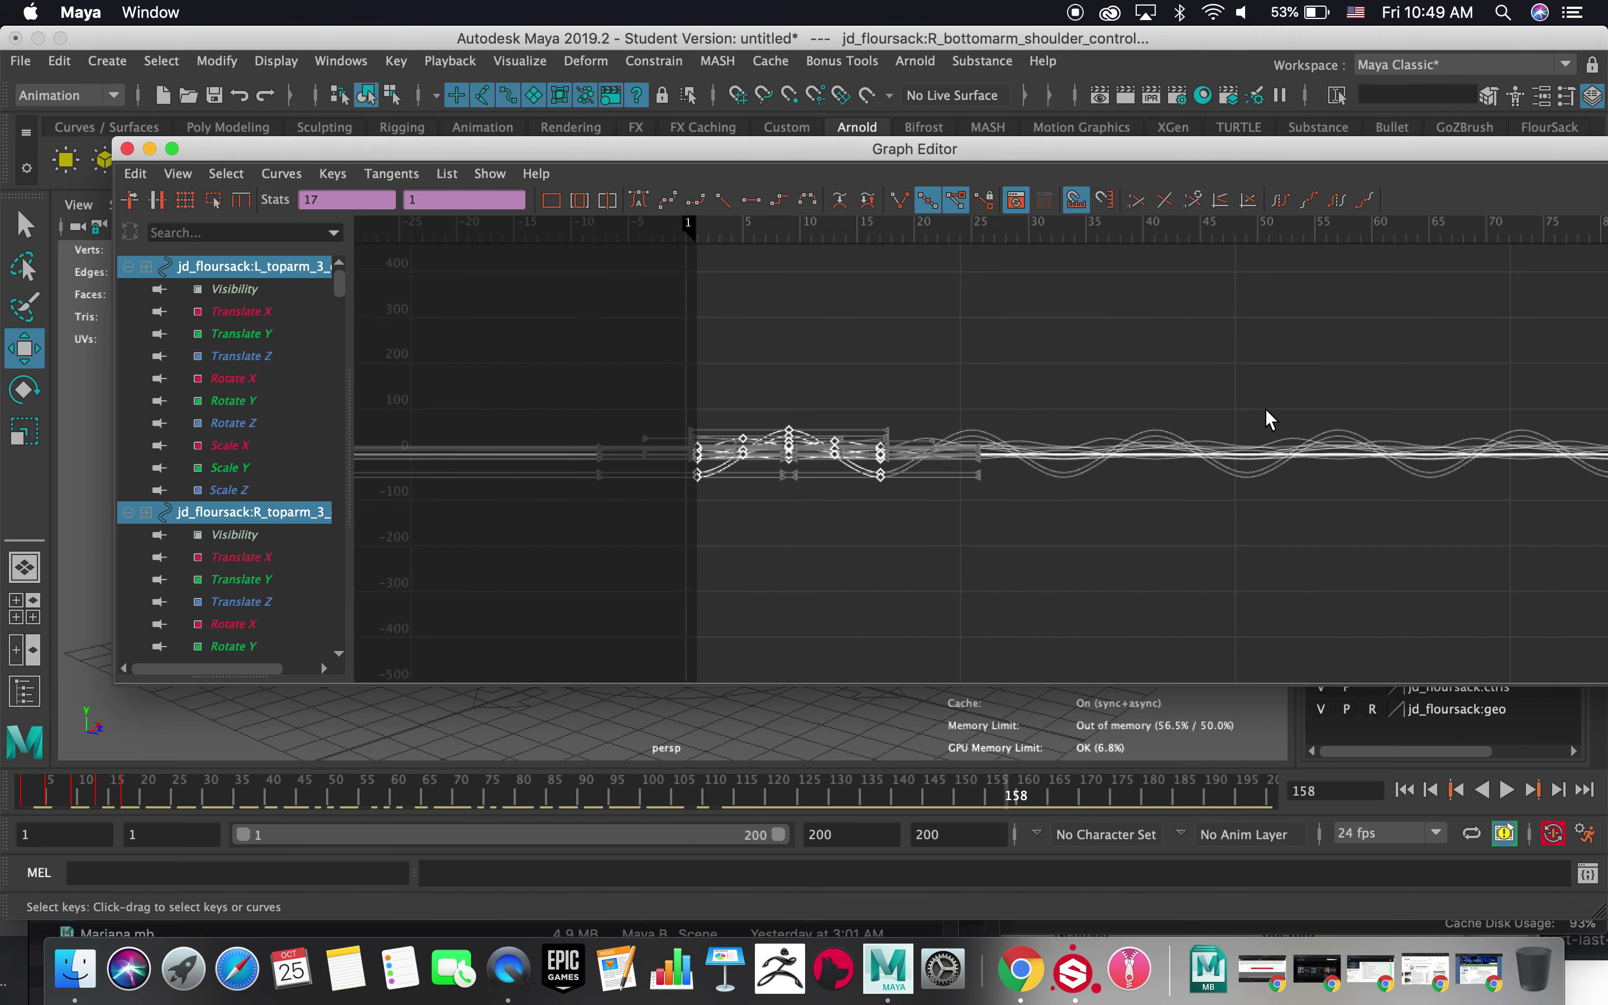
alt+middle_drag(1269, 419, 1019, 412)
drag(536, 151, 1405, 198)
drag(451, 807, 556, 798)
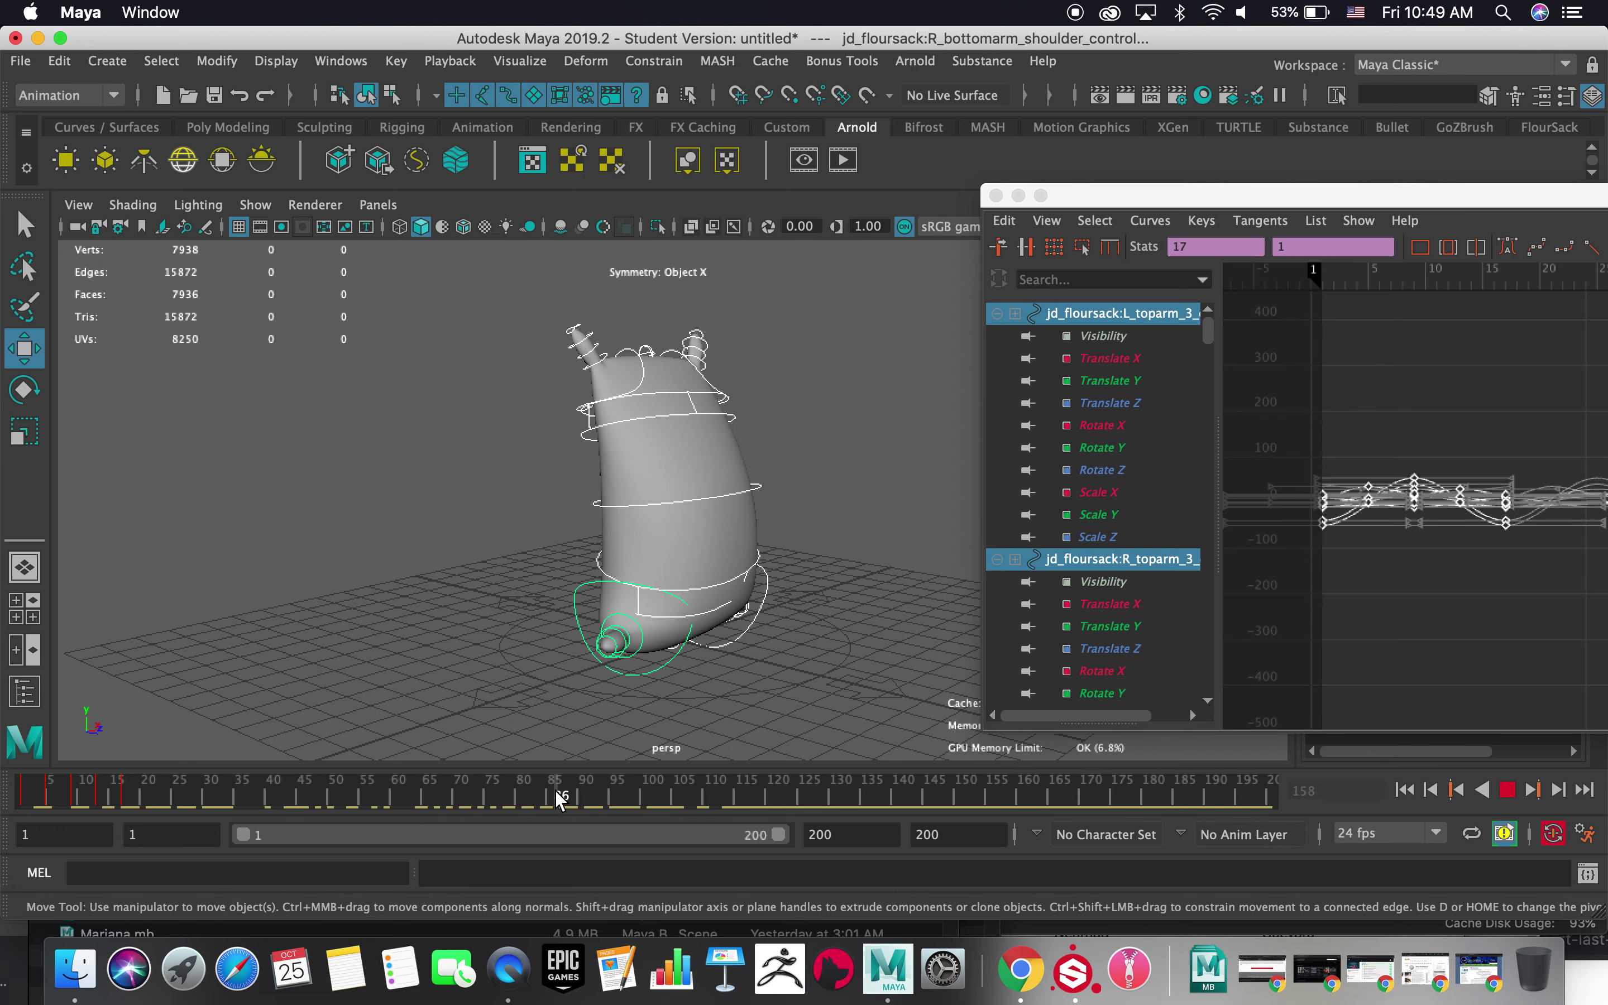
- Reset the Bake Simulation options and bake the selected controls over a Start/End range of 0 to 90 with Smart Bake enabled
click(398, 62)
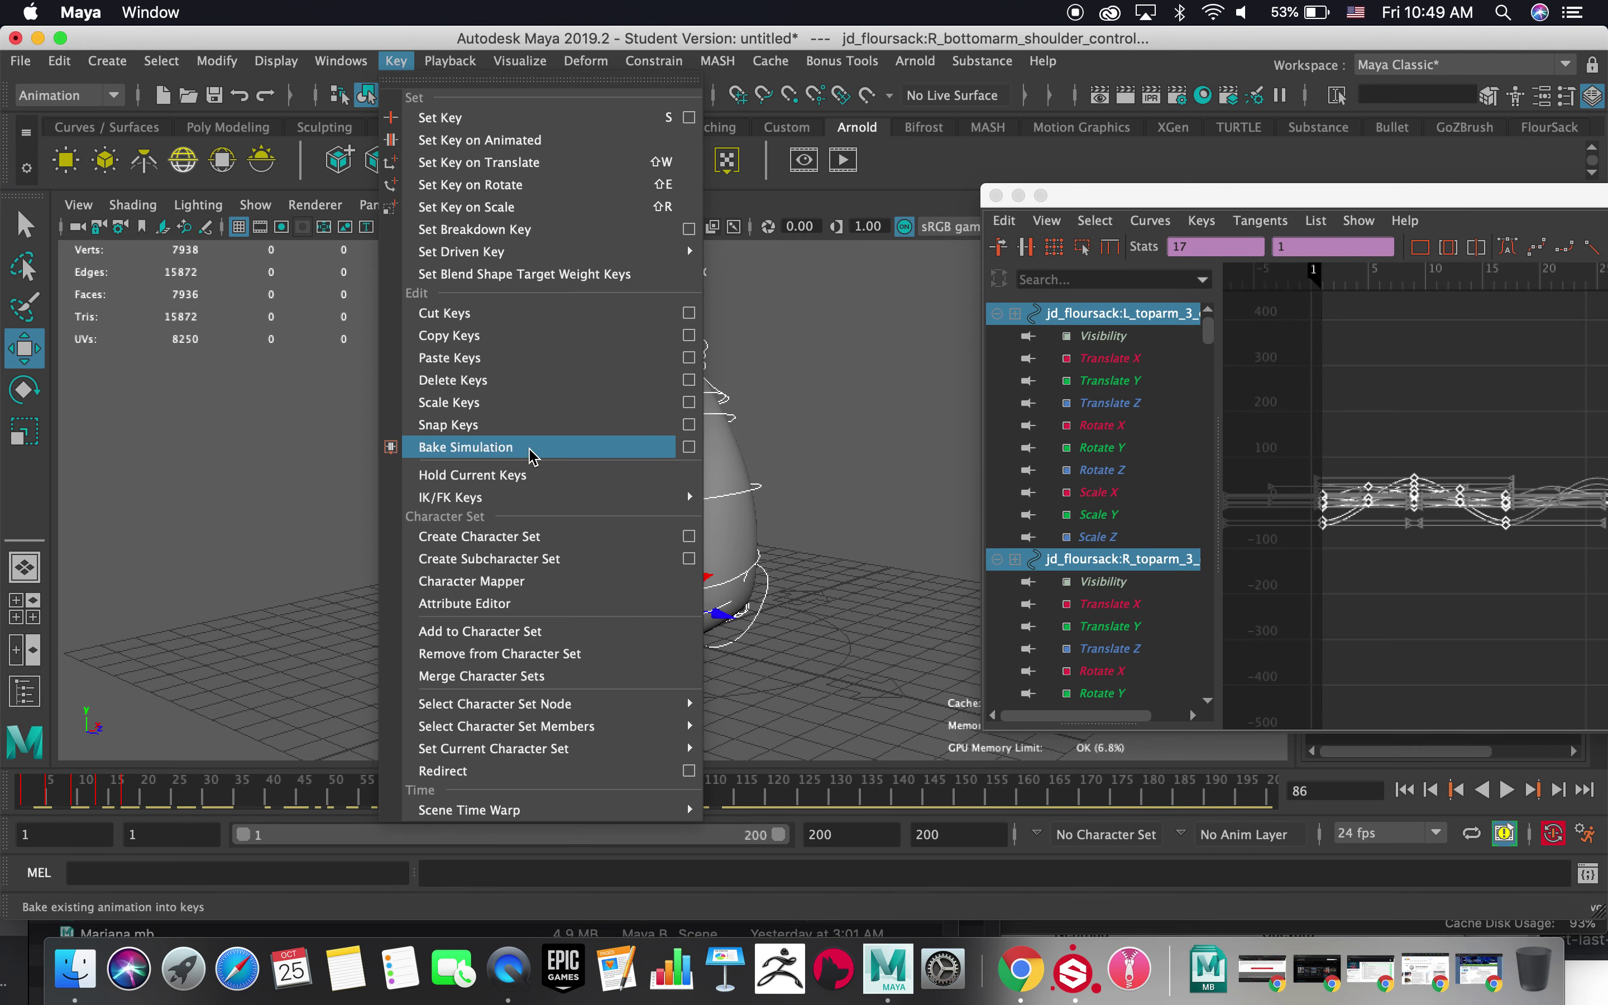
click(688, 447)
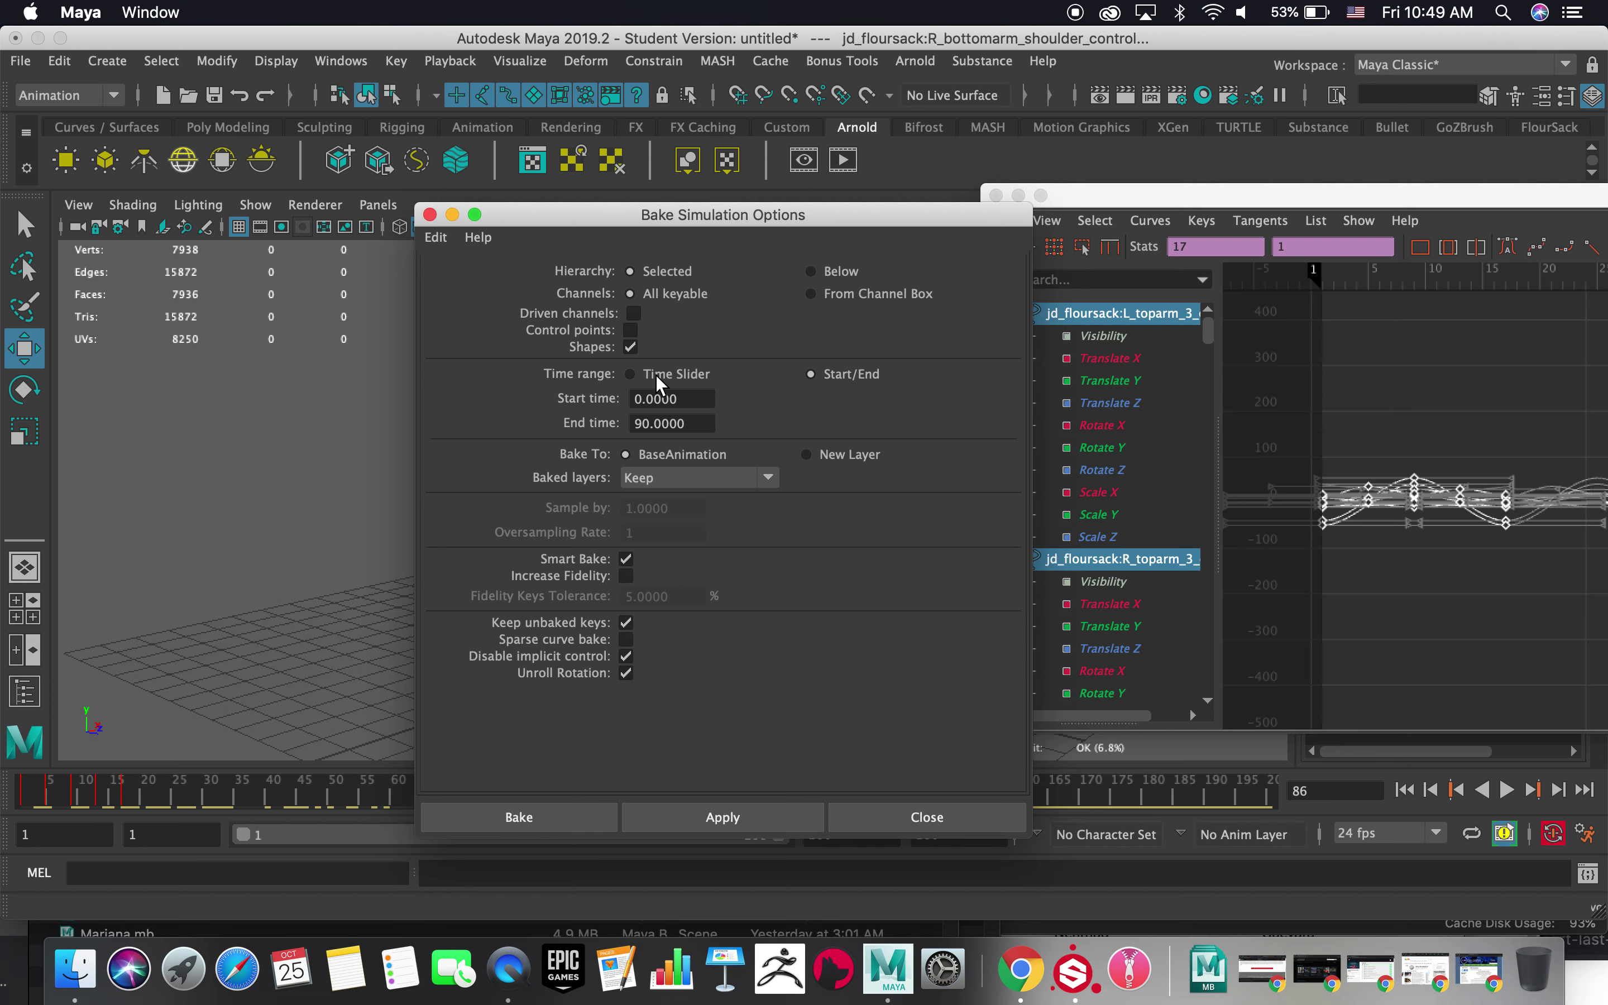
click(436, 237)
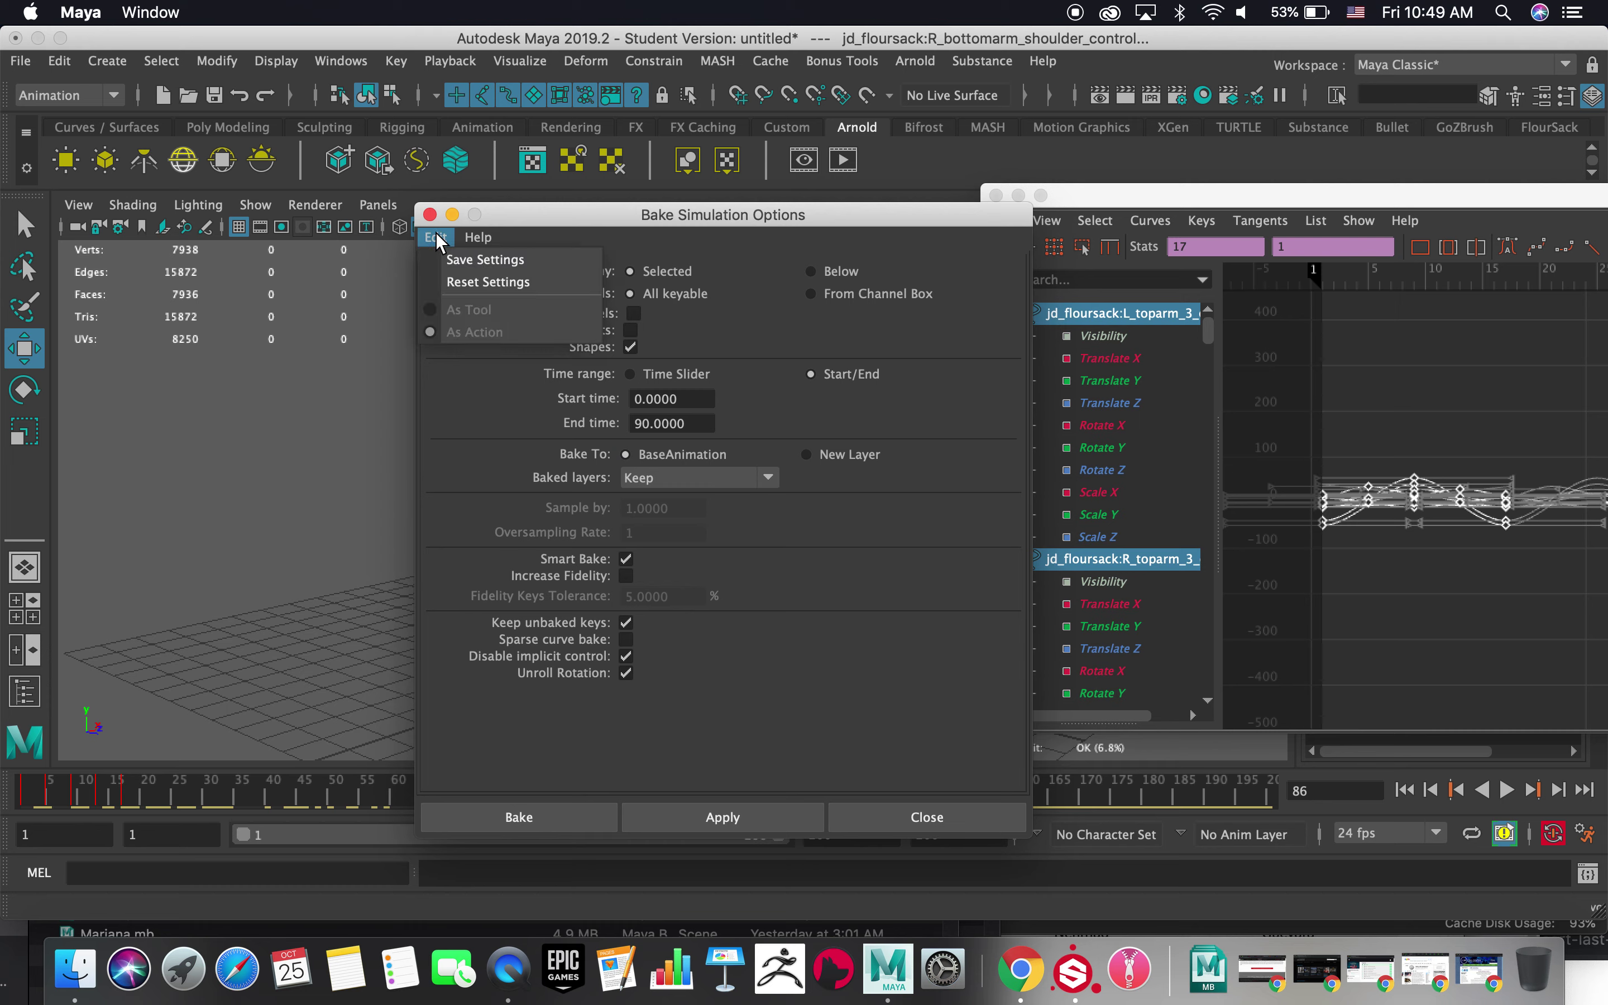
click(471, 283)
click(832, 373)
double_click(678, 425)
text(90)
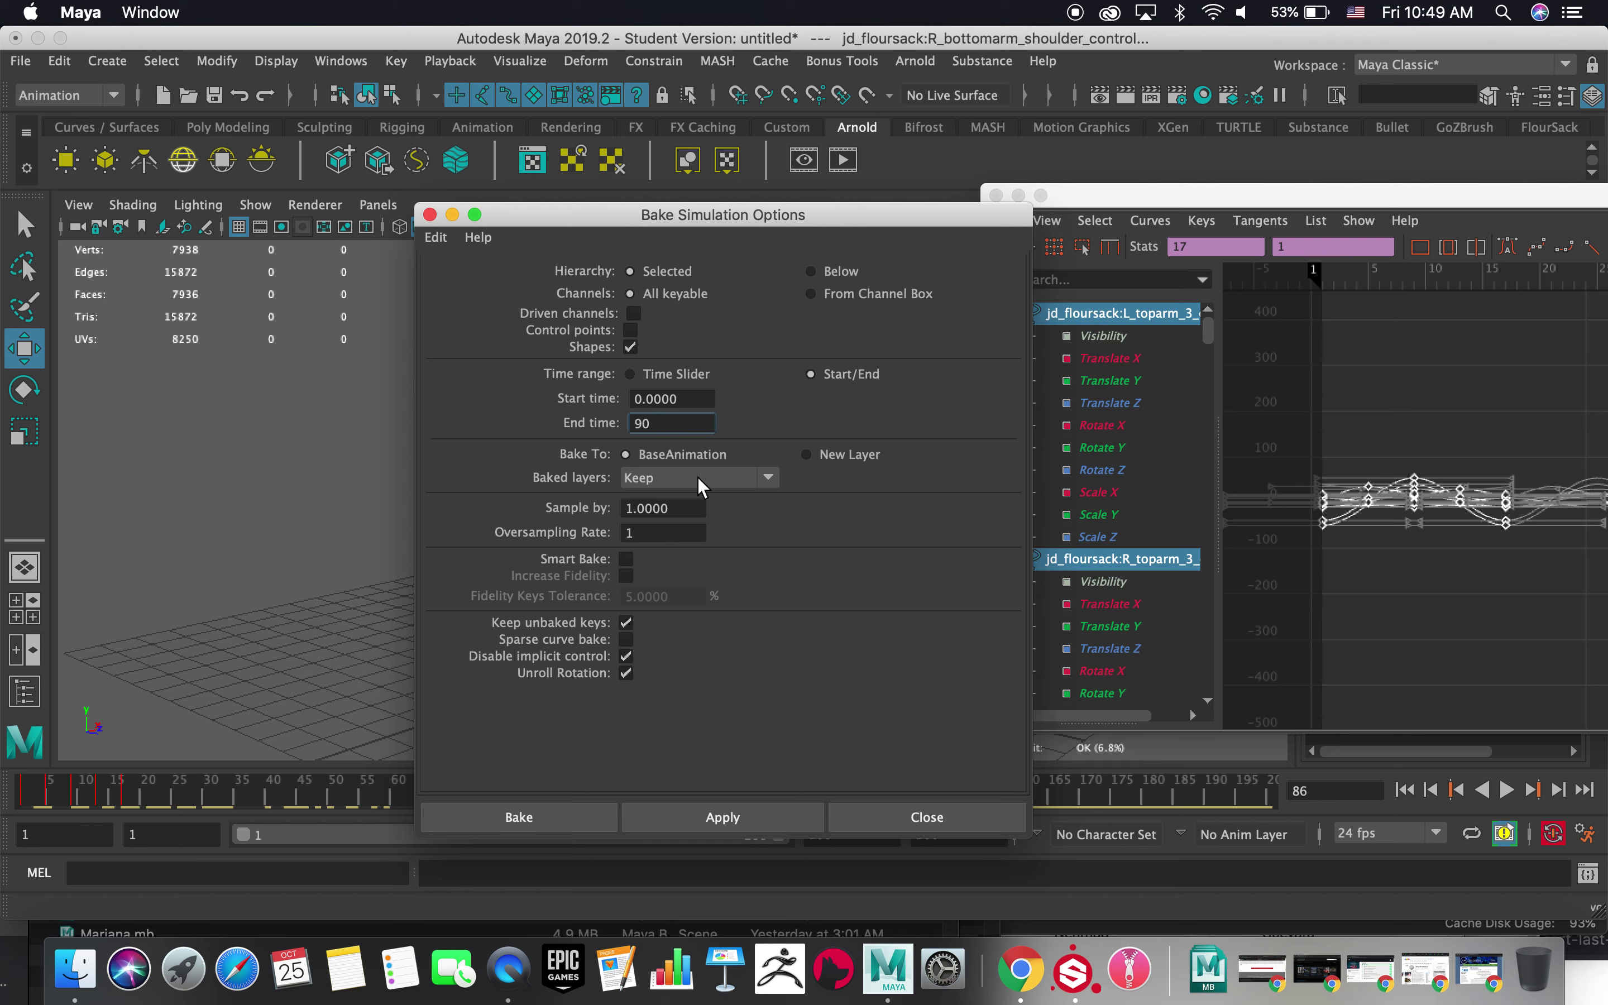
click(629, 559)
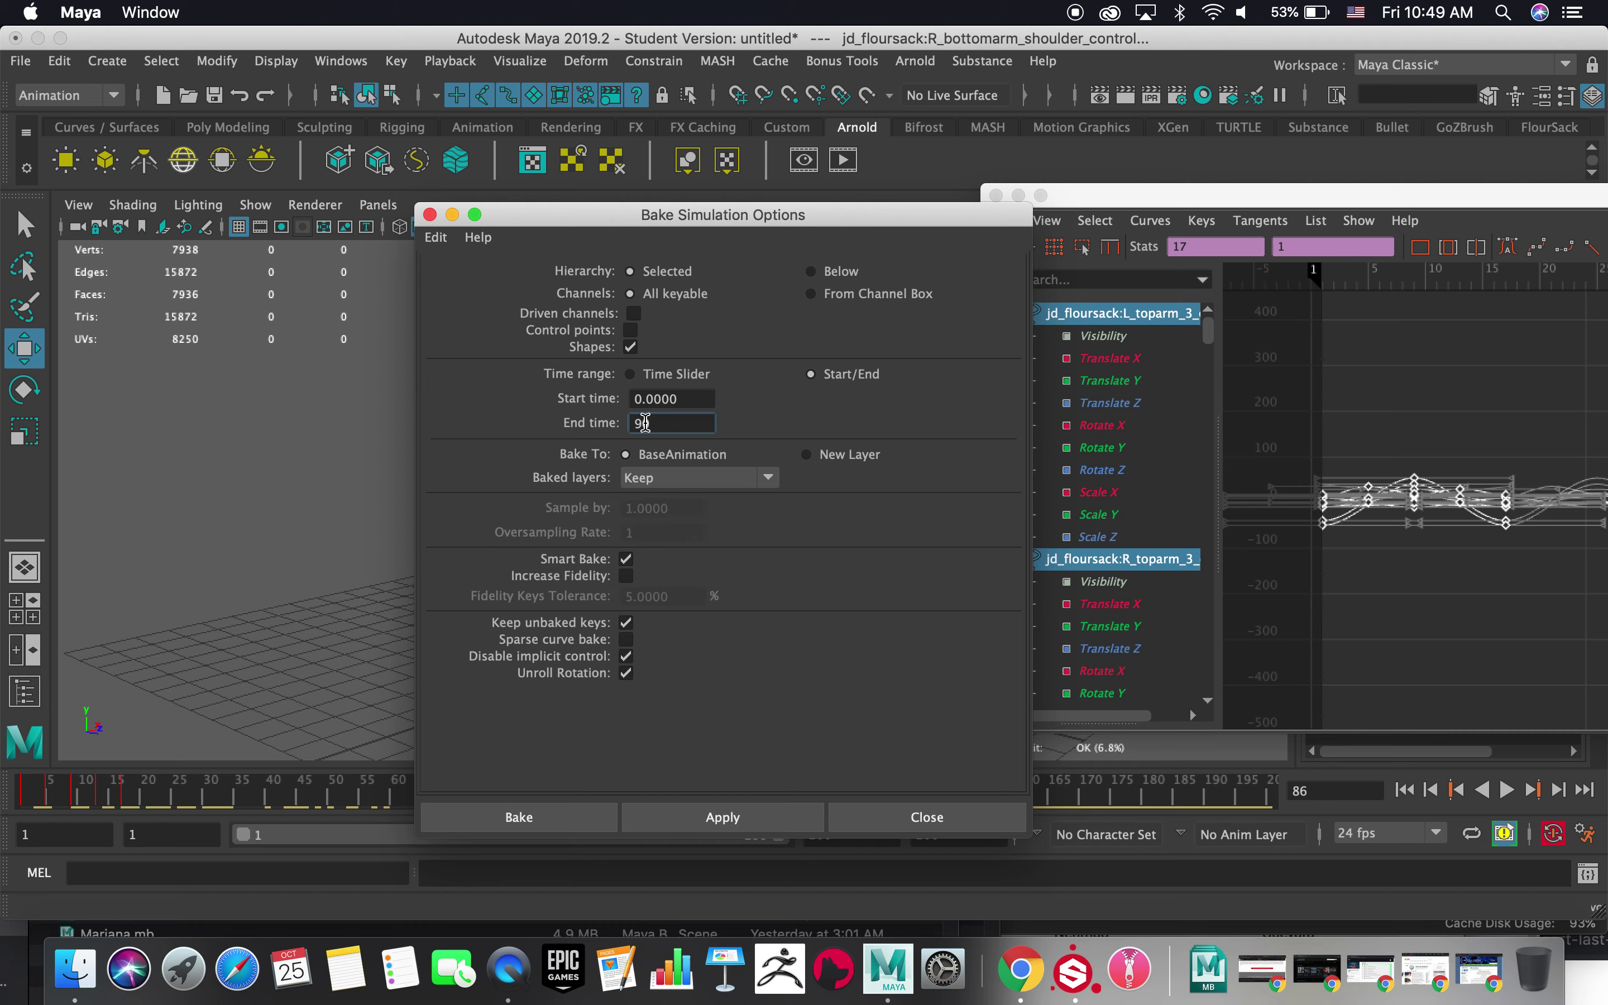
click(729, 812)
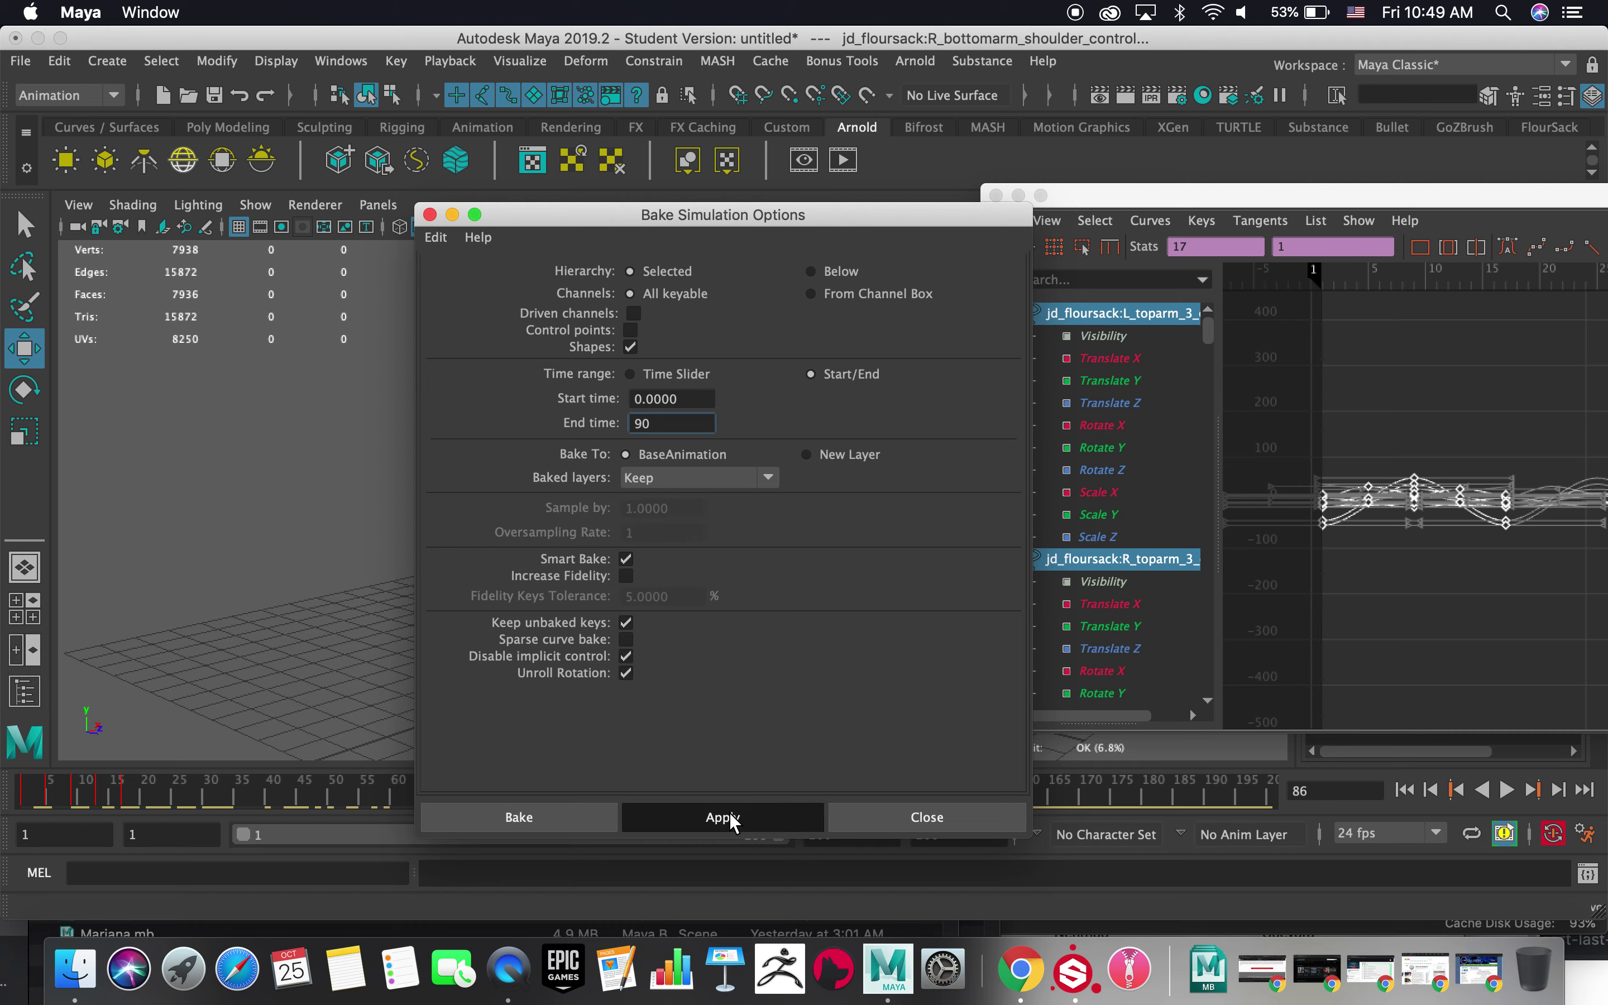
- Close the bake options and play the baked walk from frame 1 to check the motion
click(430, 214)
mouse_move(543, 809)
mouse_down()
mouse_move(577, 793)
mouse_move(20, 785)
mouse_up()
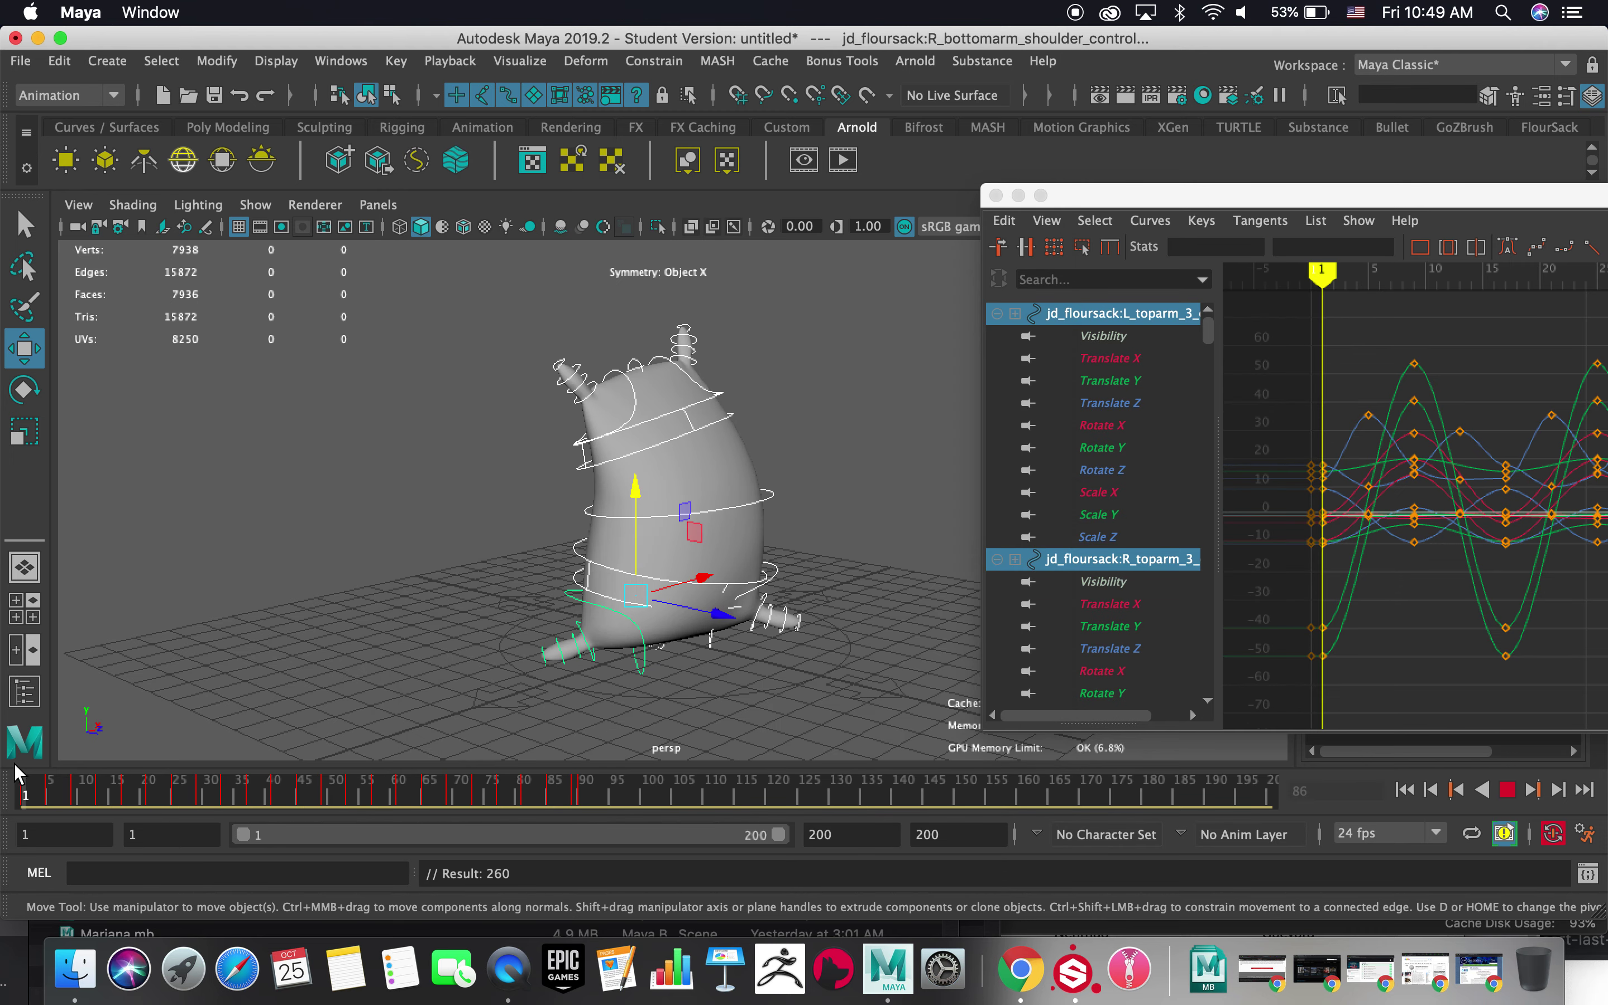
click(1506, 791)
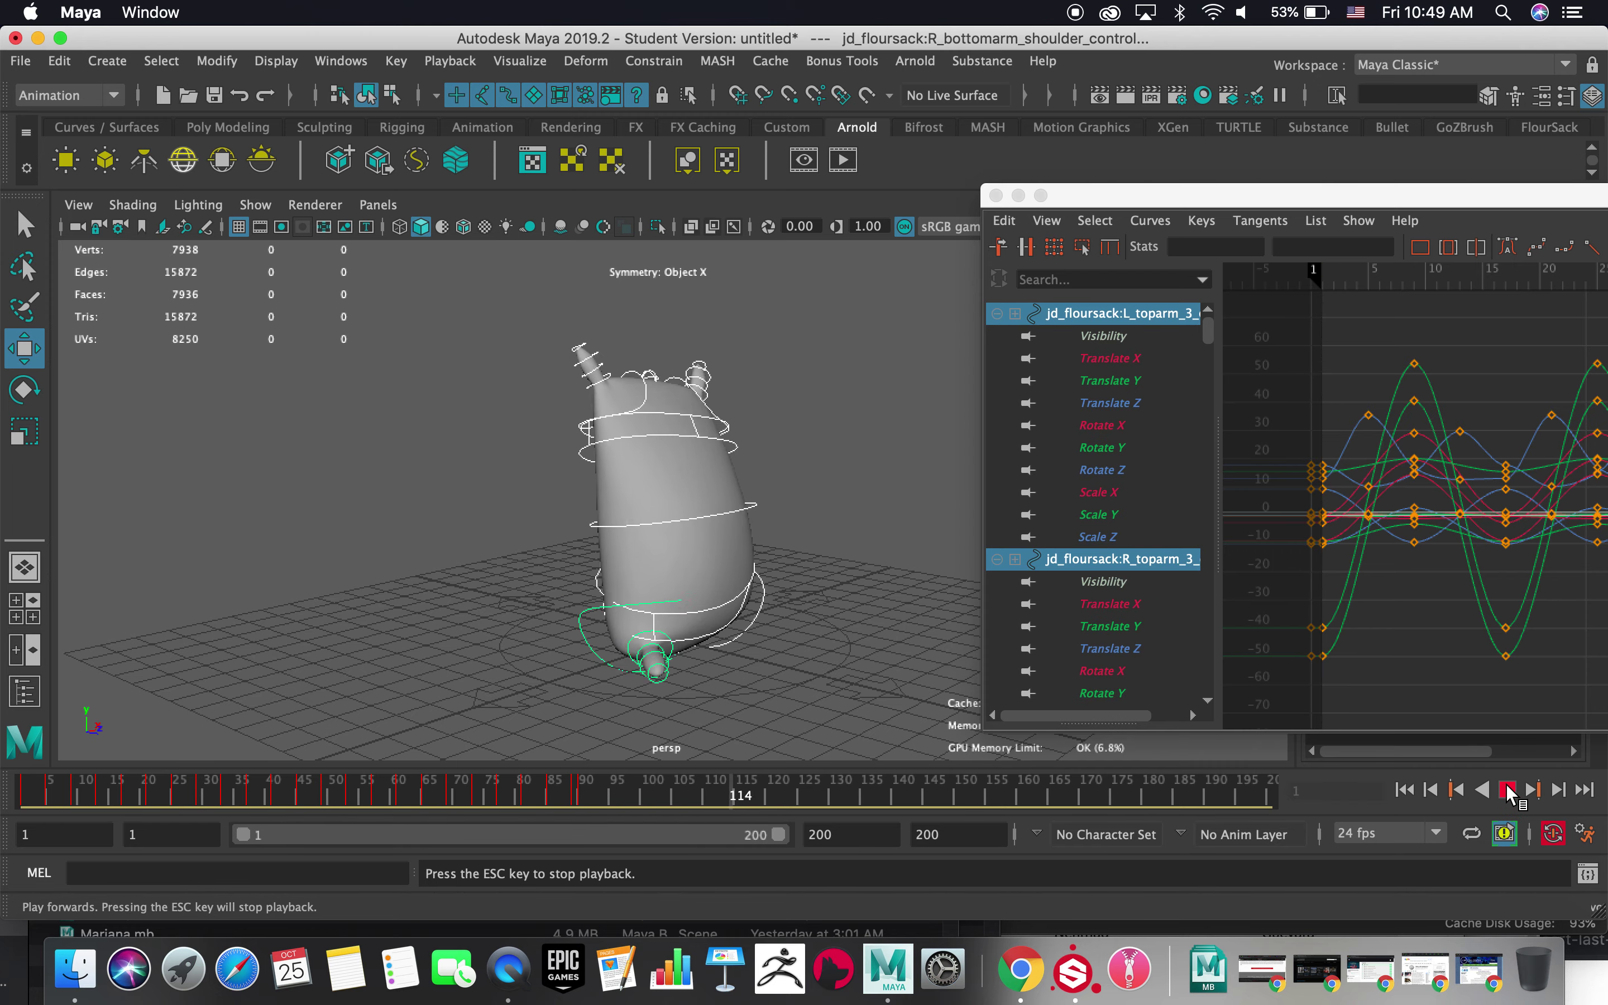
key(Escape)
- Set the baked curves' Post Infinity to Constant in the Graph Editor and close it
drag(1338, 194, 552, 173)
drag(753, 179, 636, 172)
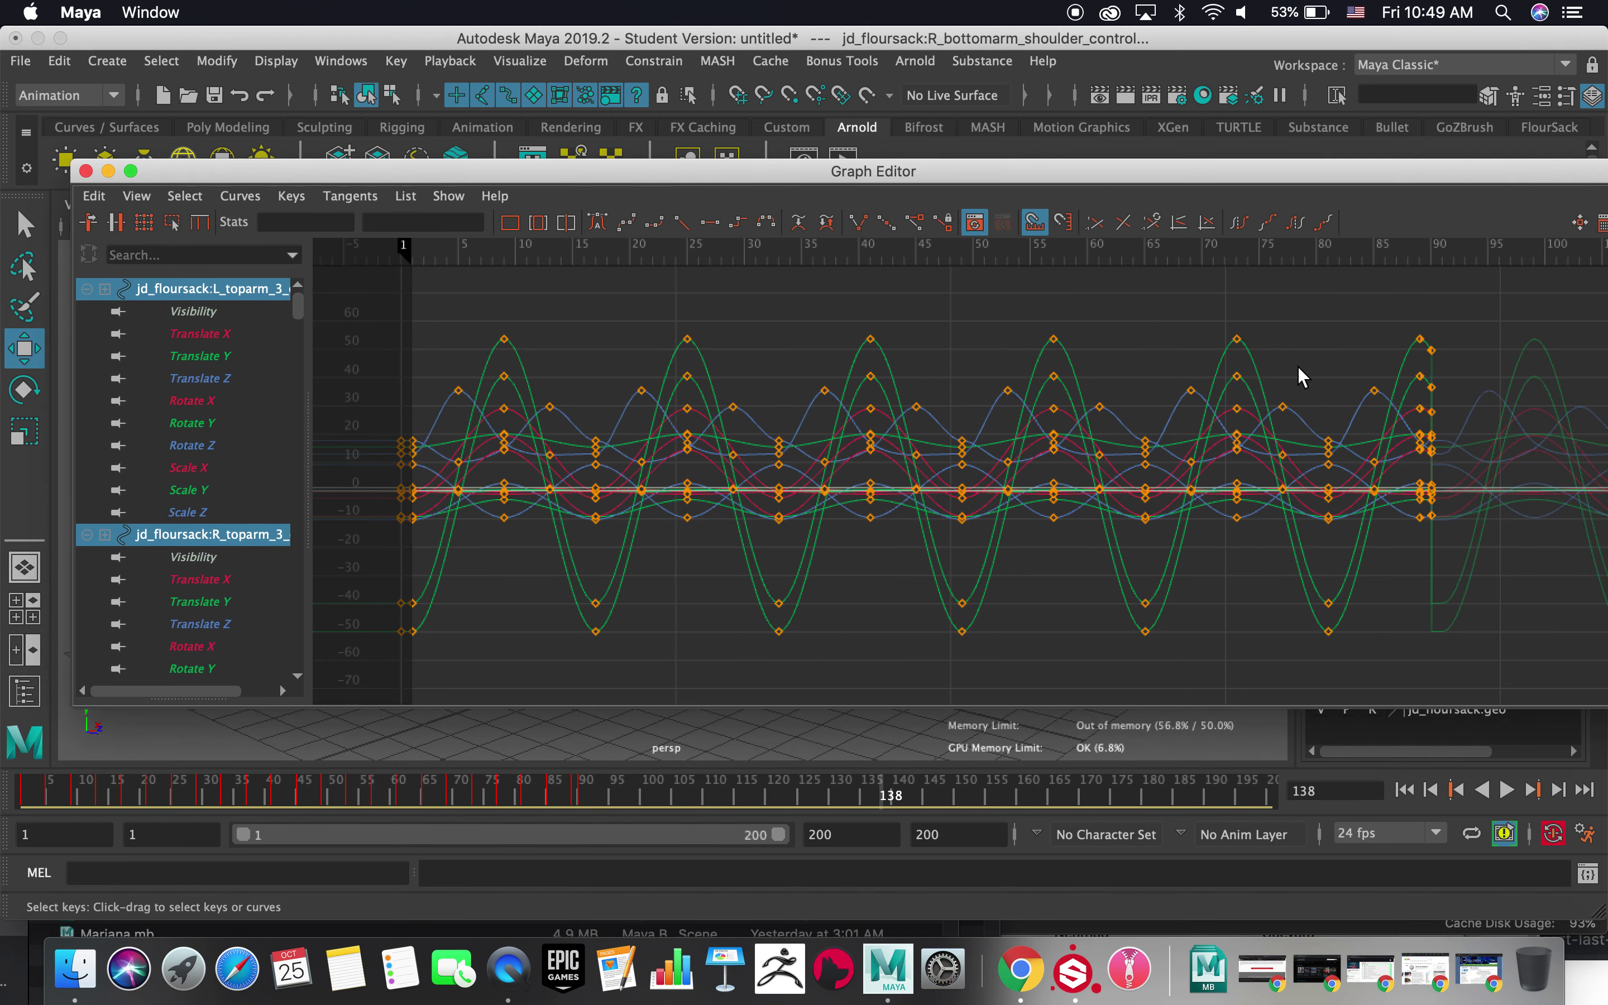
click(249, 202)
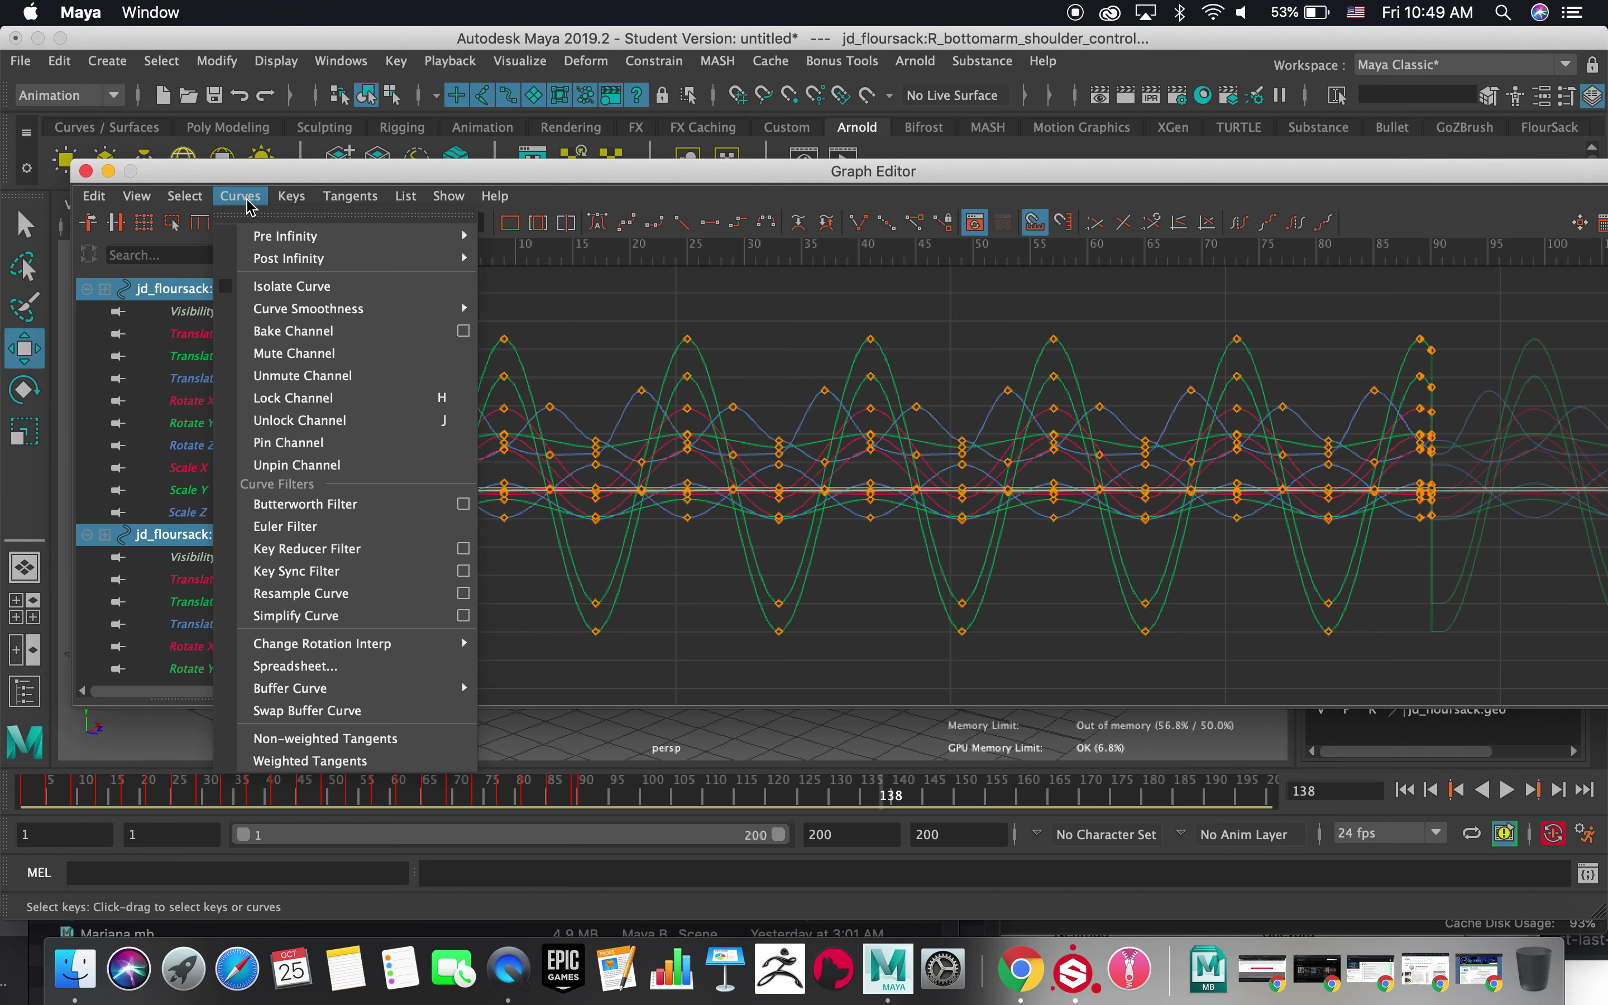
mouse_move(287, 258)
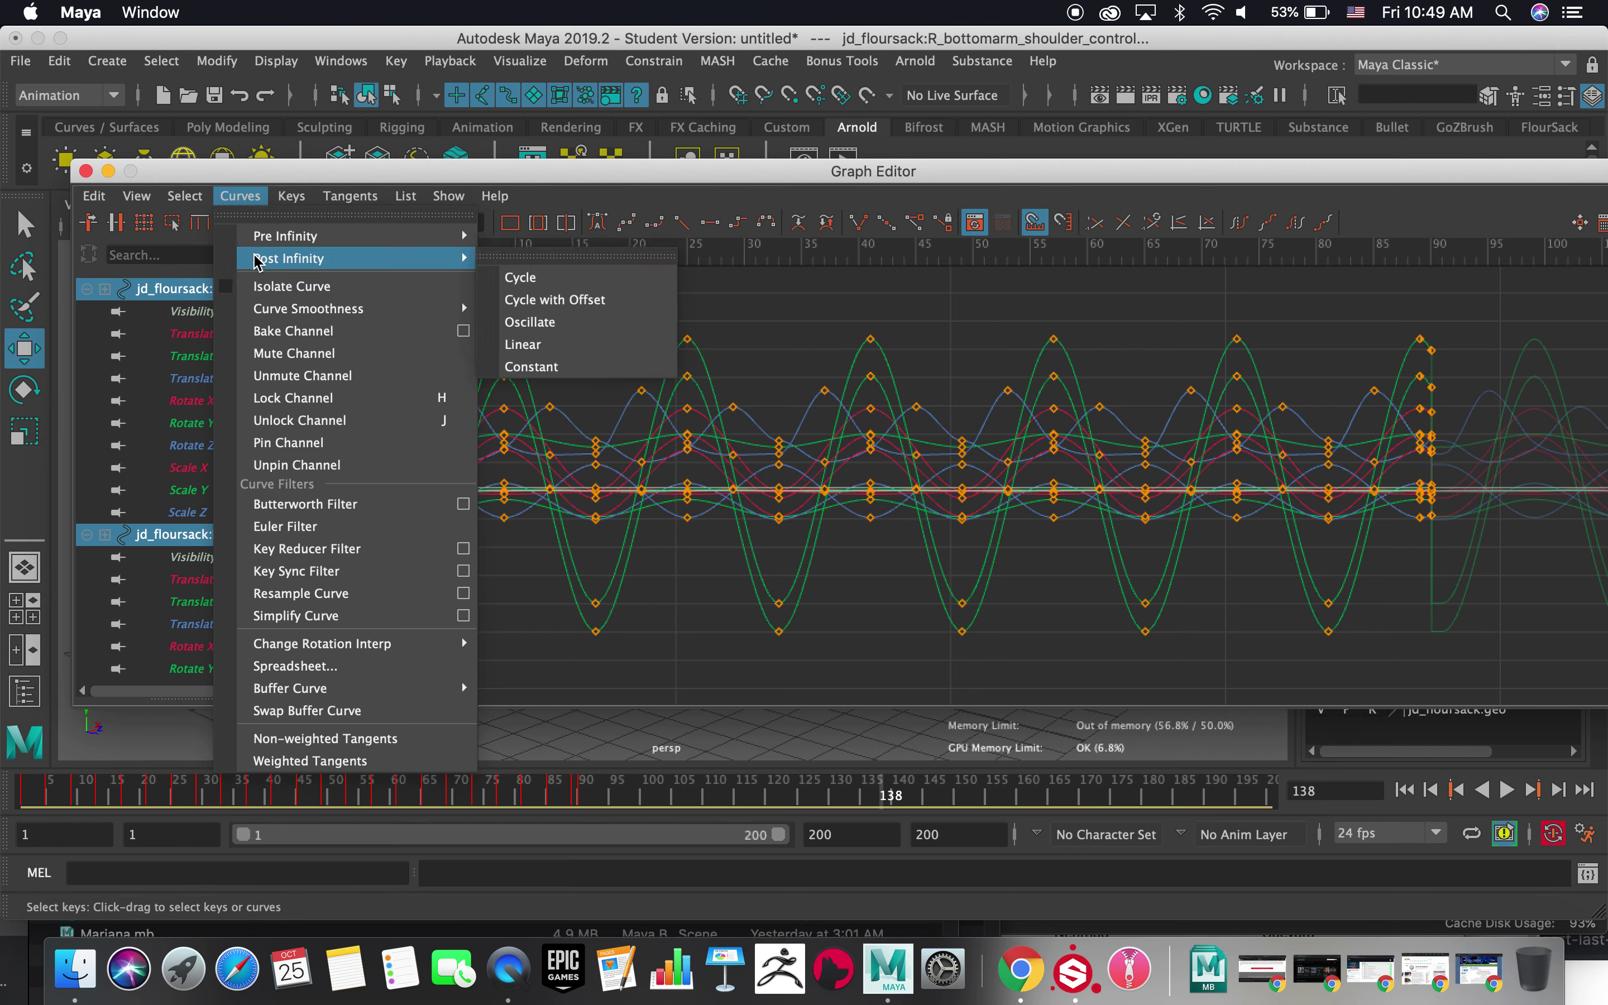
click(558, 370)
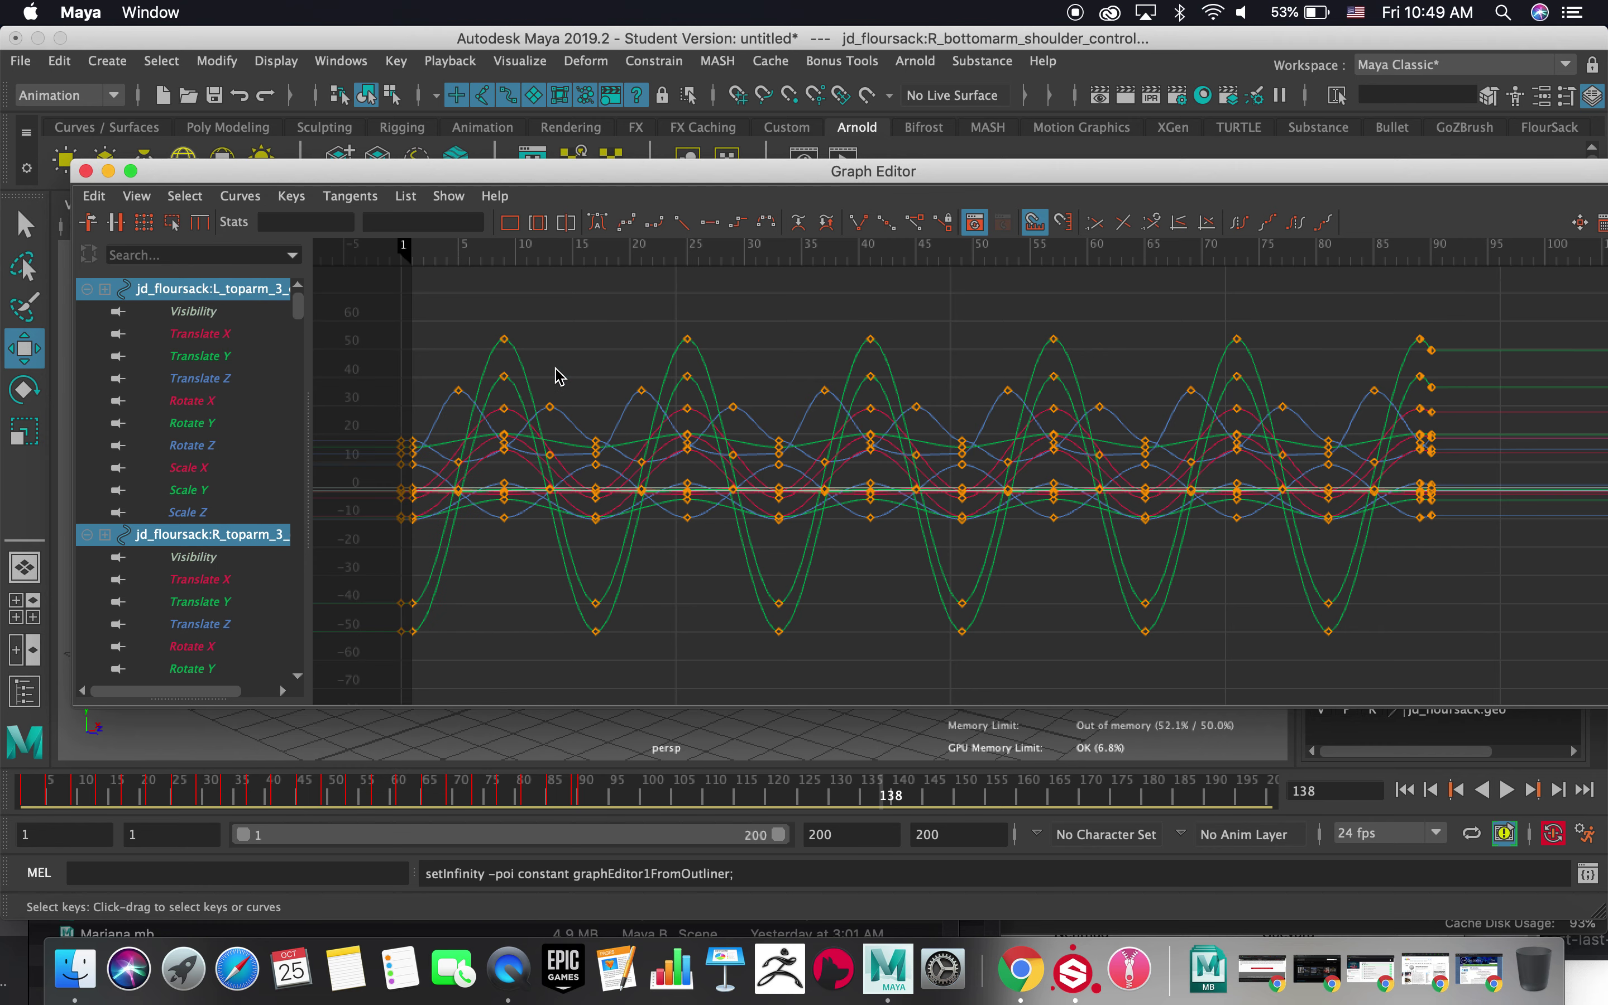
click(85, 174)
- Scrub the timeline and play the animation past frame 90 to check where the baked walk ends
mouse_move(598, 785)
mouse_down()
mouse_move(503, 788)
mouse_move(597, 783)
mouse_up()
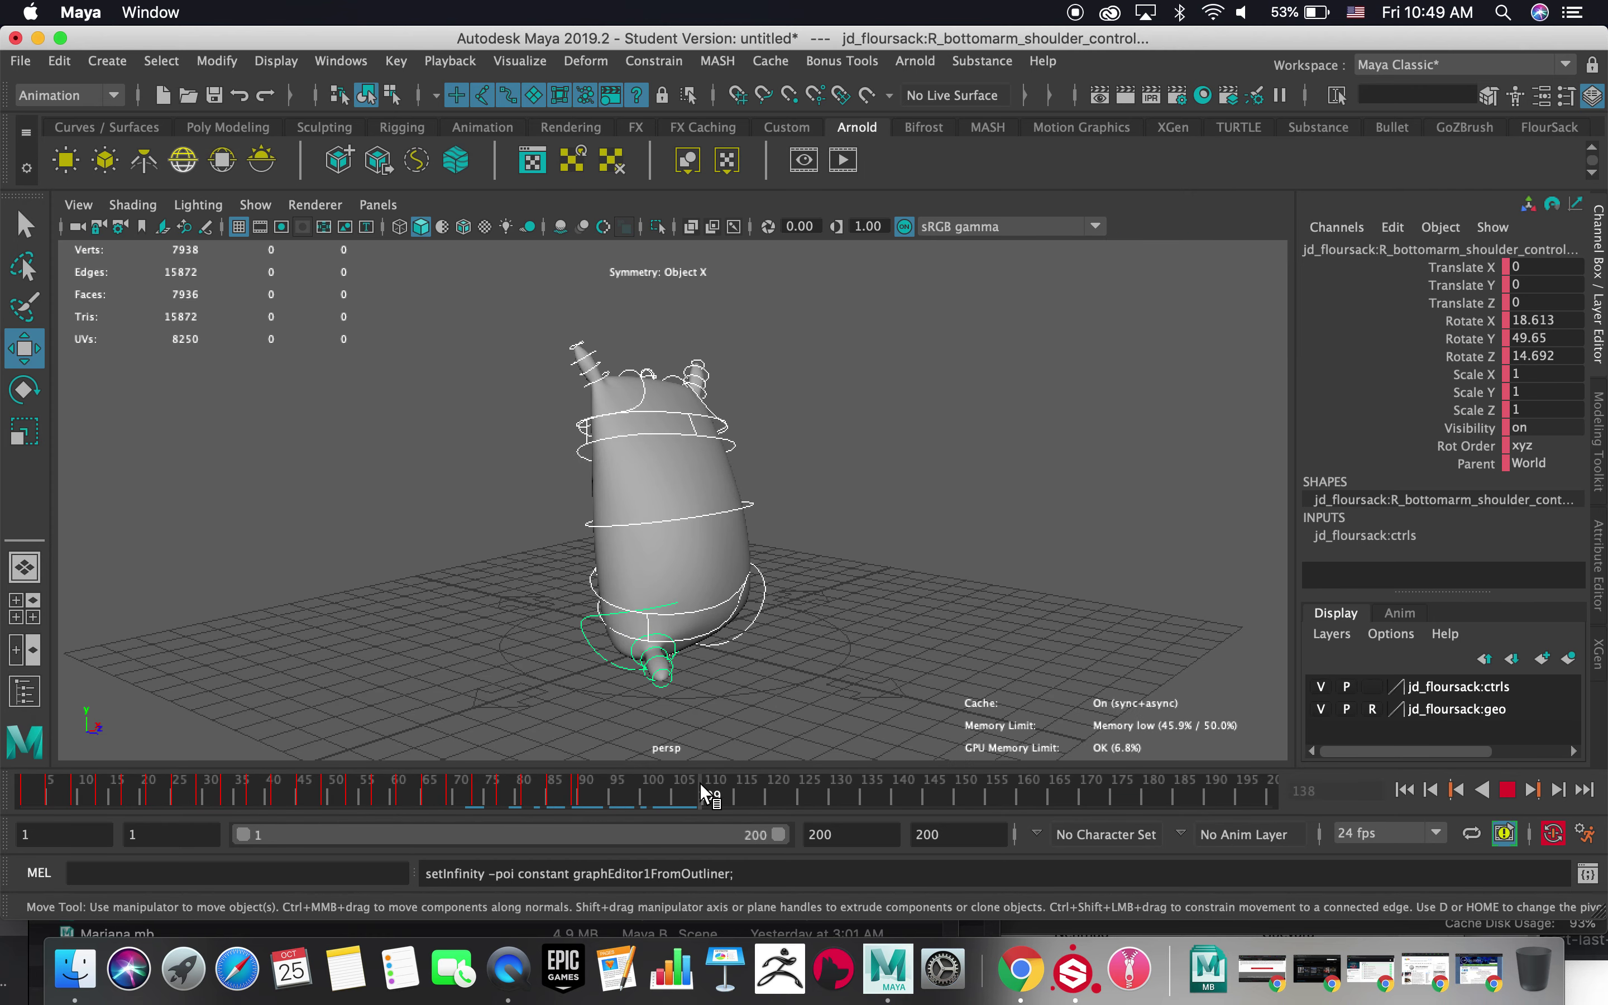
drag(700, 783, 412, 783)
click(1507, 789)
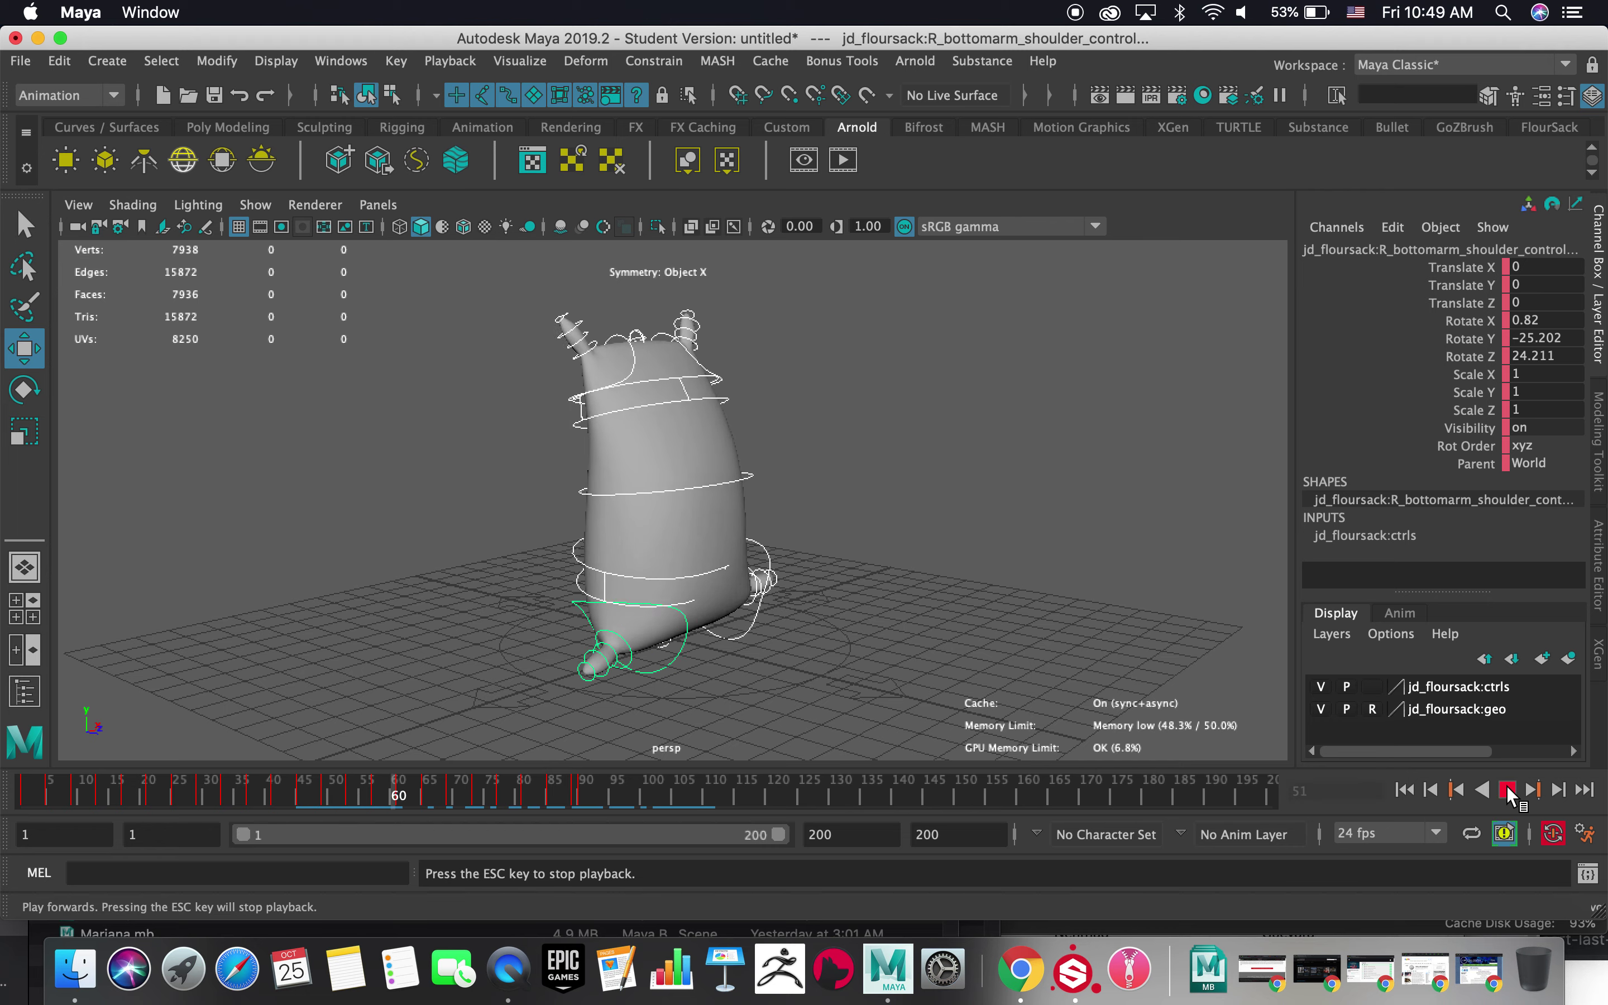
key(Escape)
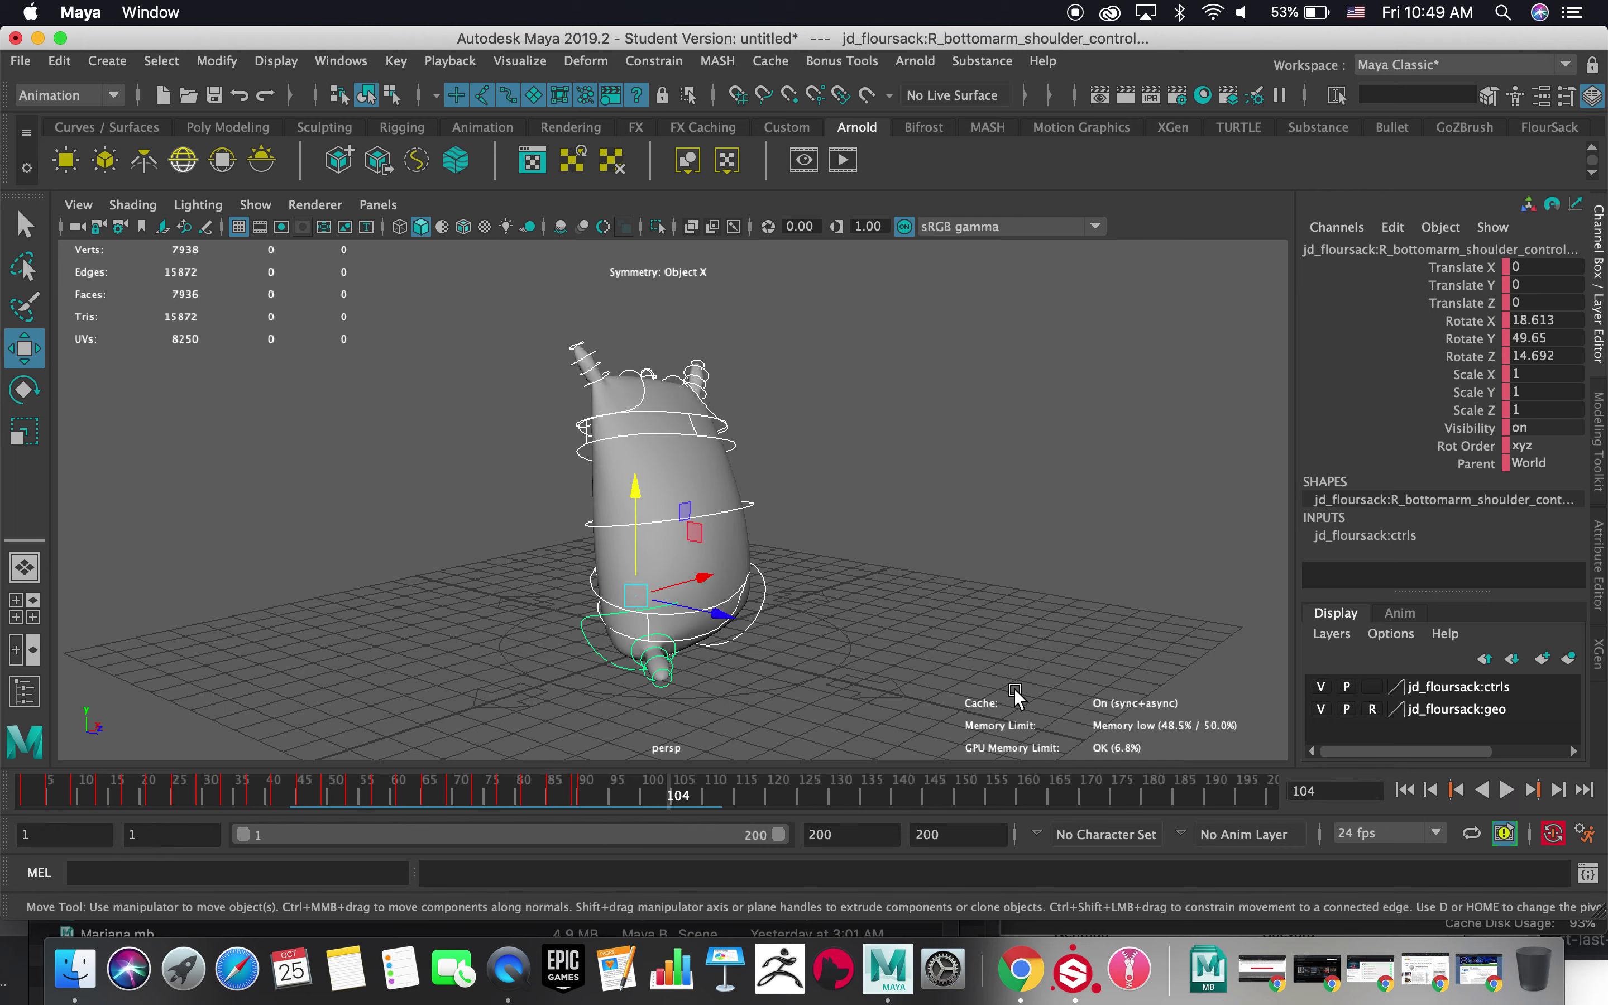
- Select the flour sack's placement control and key all its keyable channels at frame 1
click(777, 682)
alt+drag(730, 652, 849, 525)
alt+middle_drag(849, 524, 783, 537)
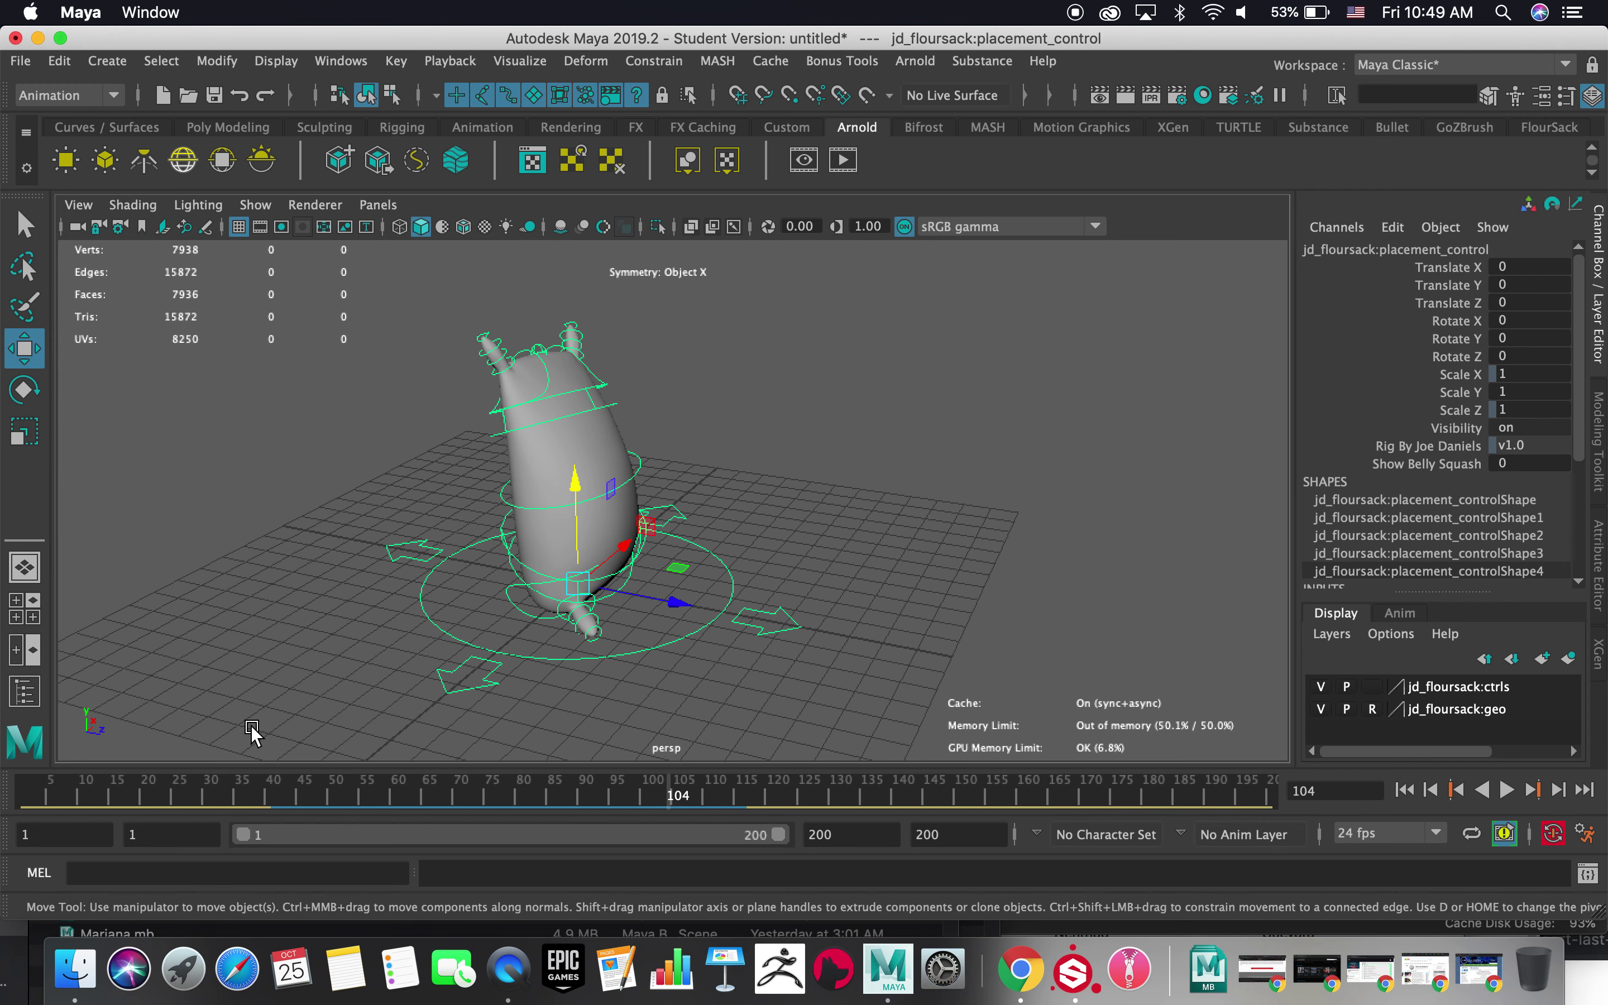
drag(139, 789, 4, 793)
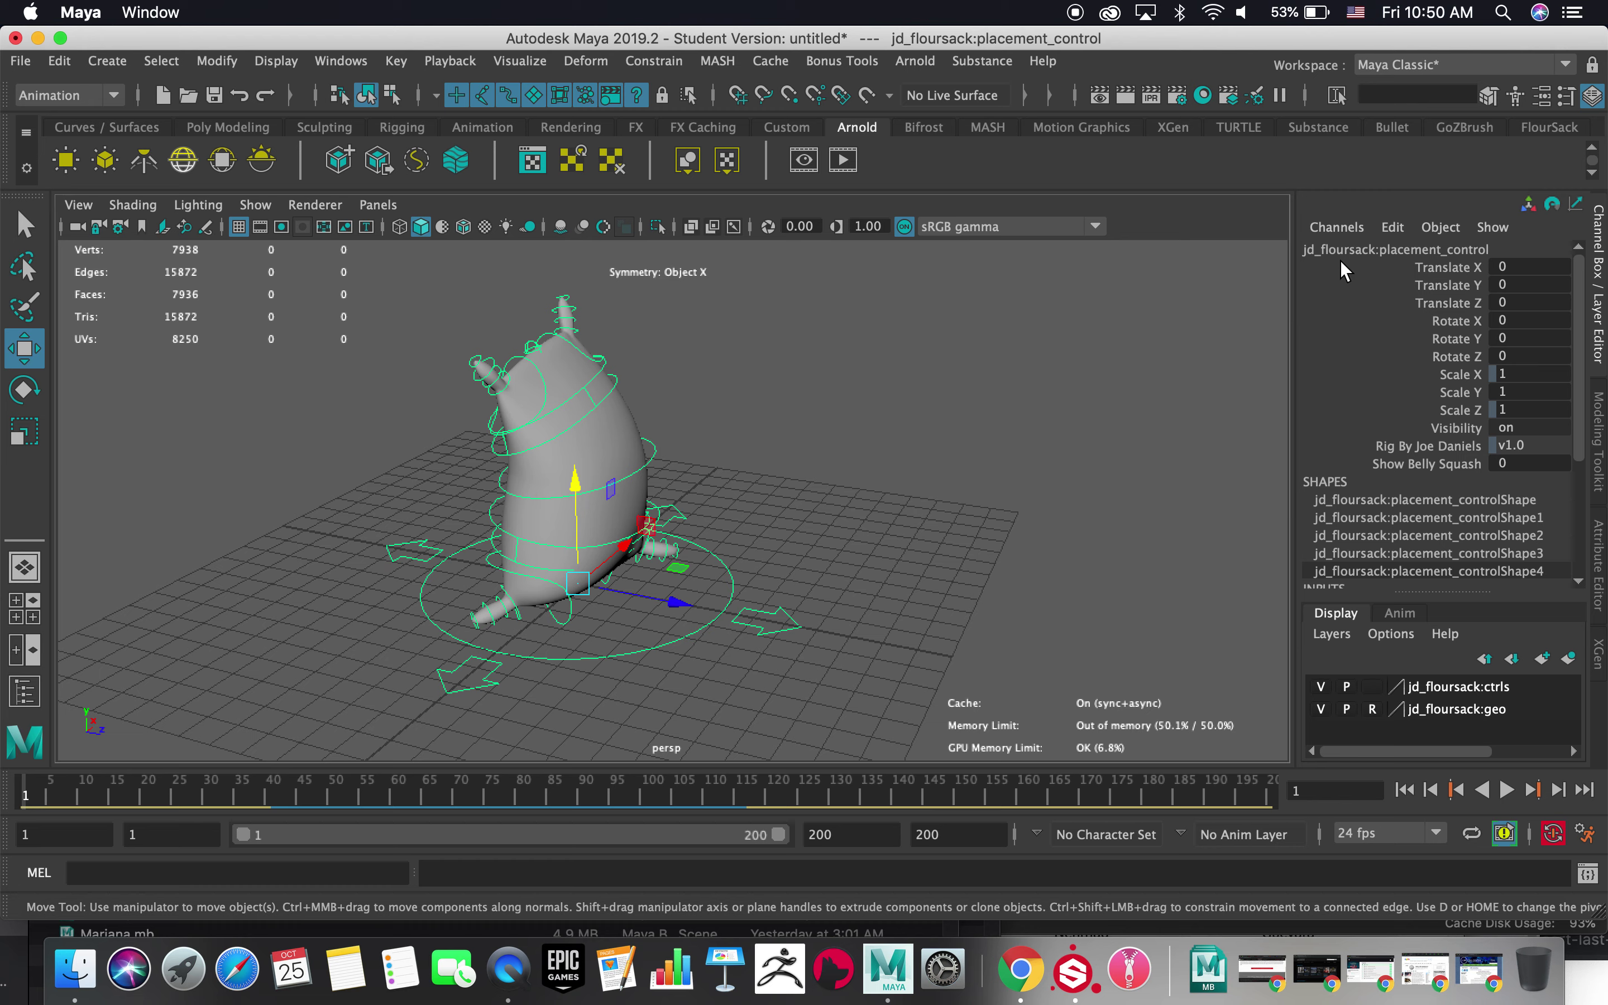
click(1336, 228)
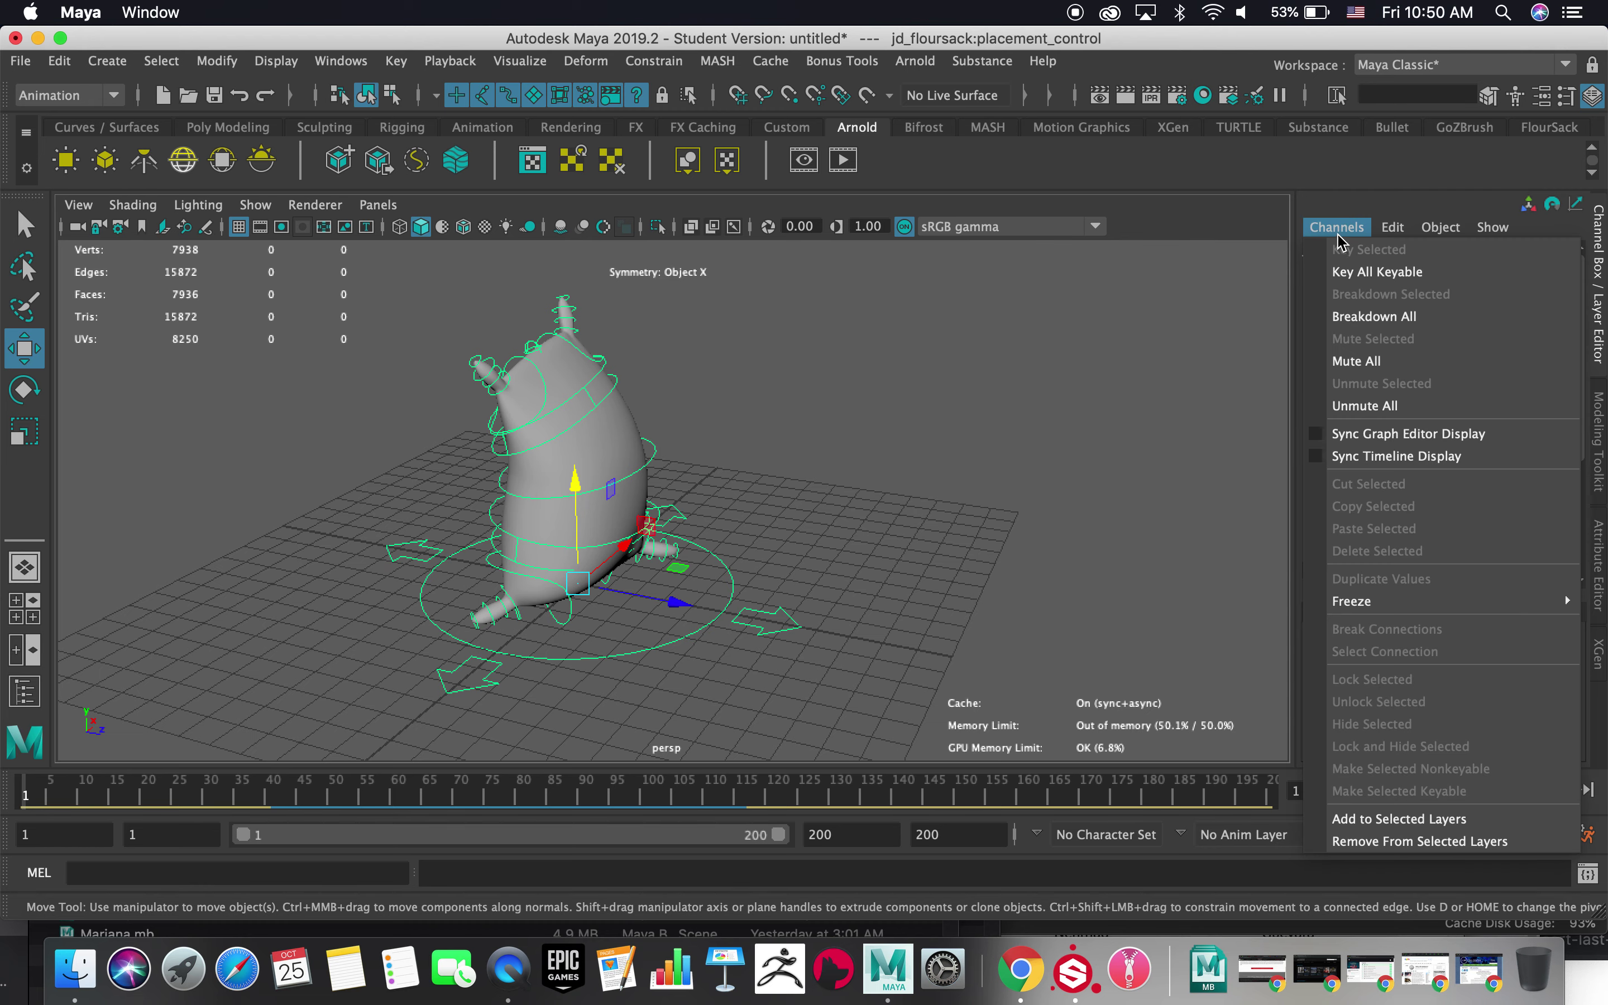
click(1363, 272)
- At frame 17, move the placement control forward to Translate Z 3.928, key all keyable channels, and play from frame 1
key(alt+v)
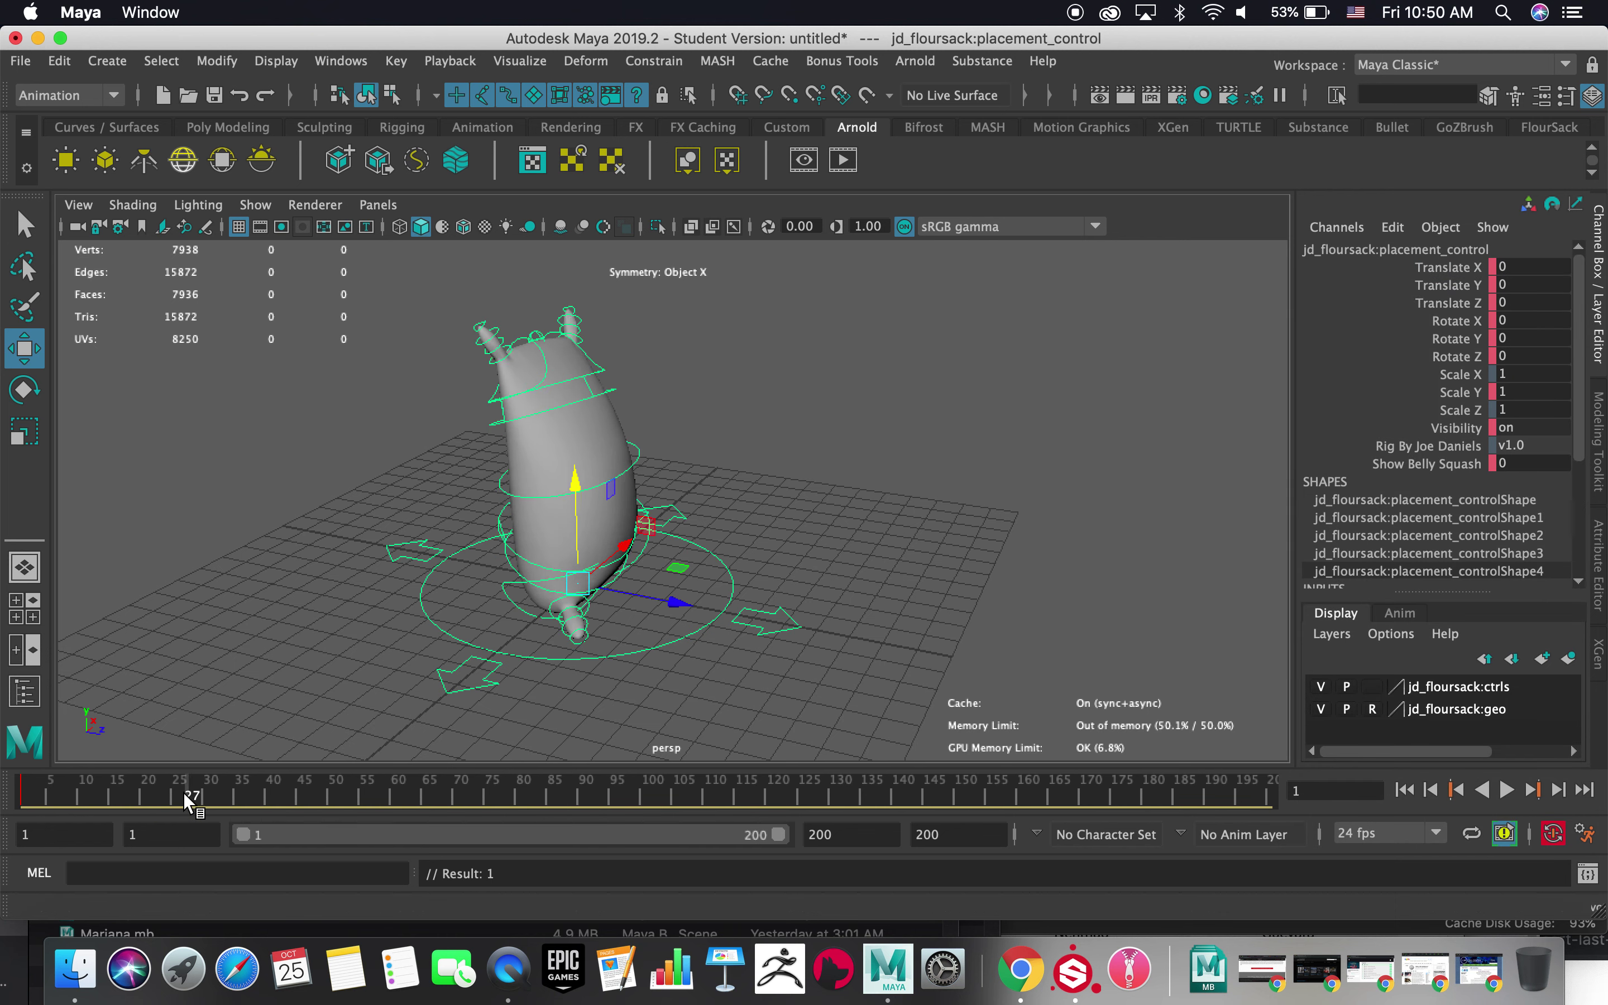
key(alt+v)
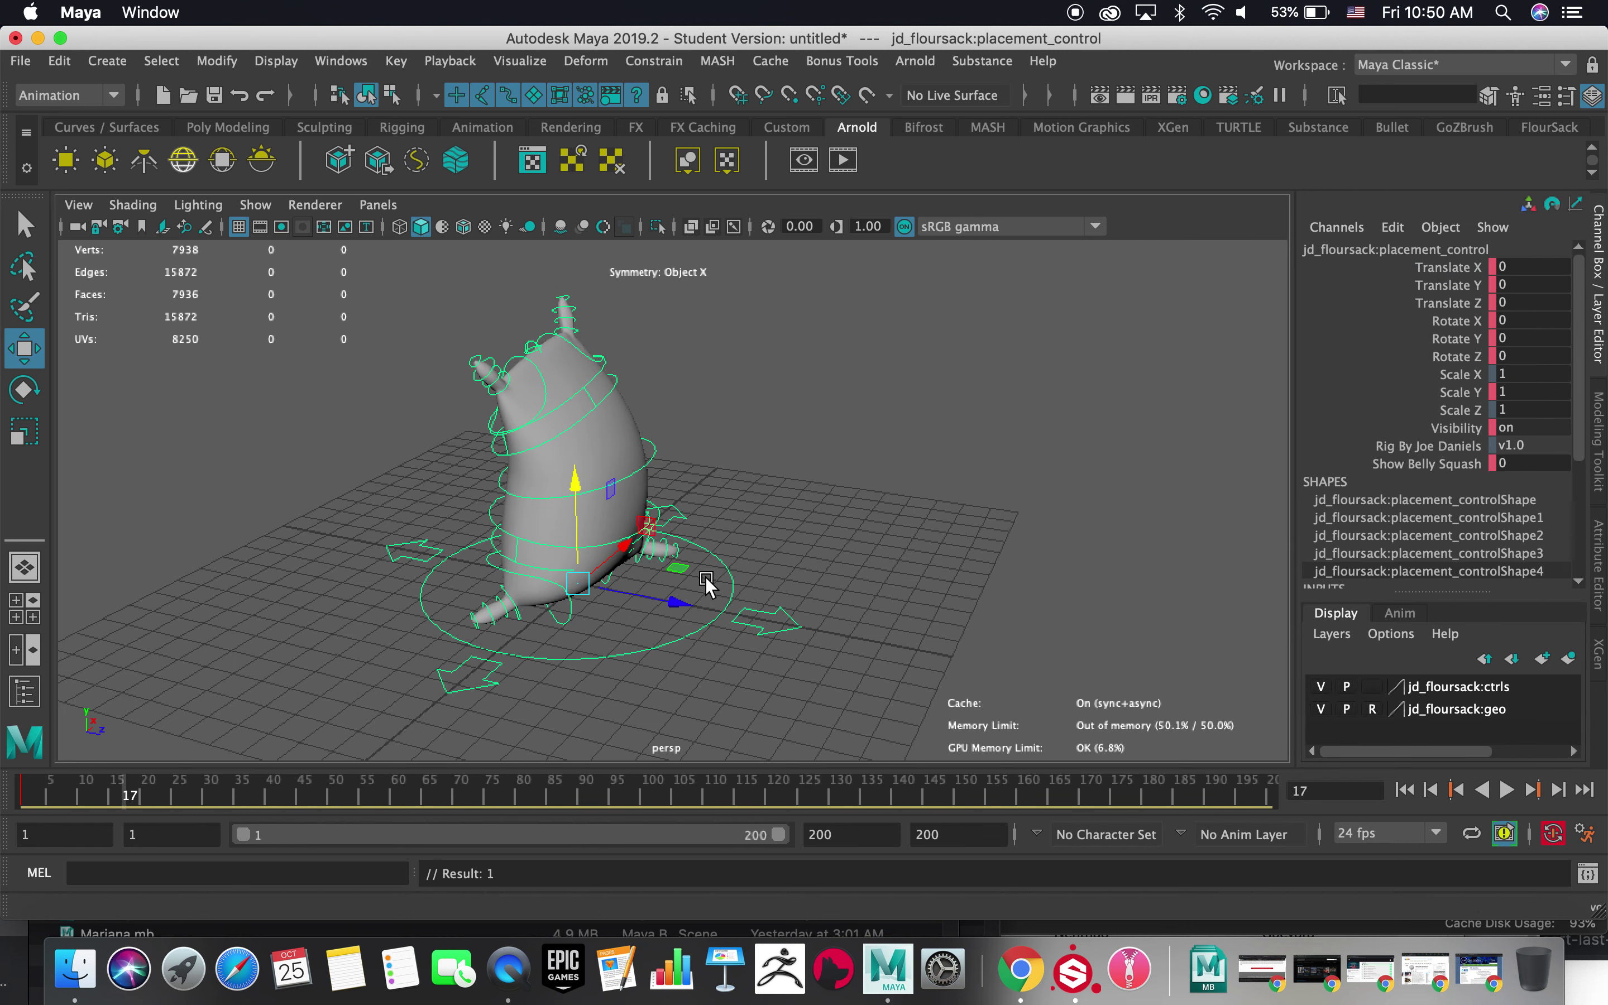
click(1322, 227)
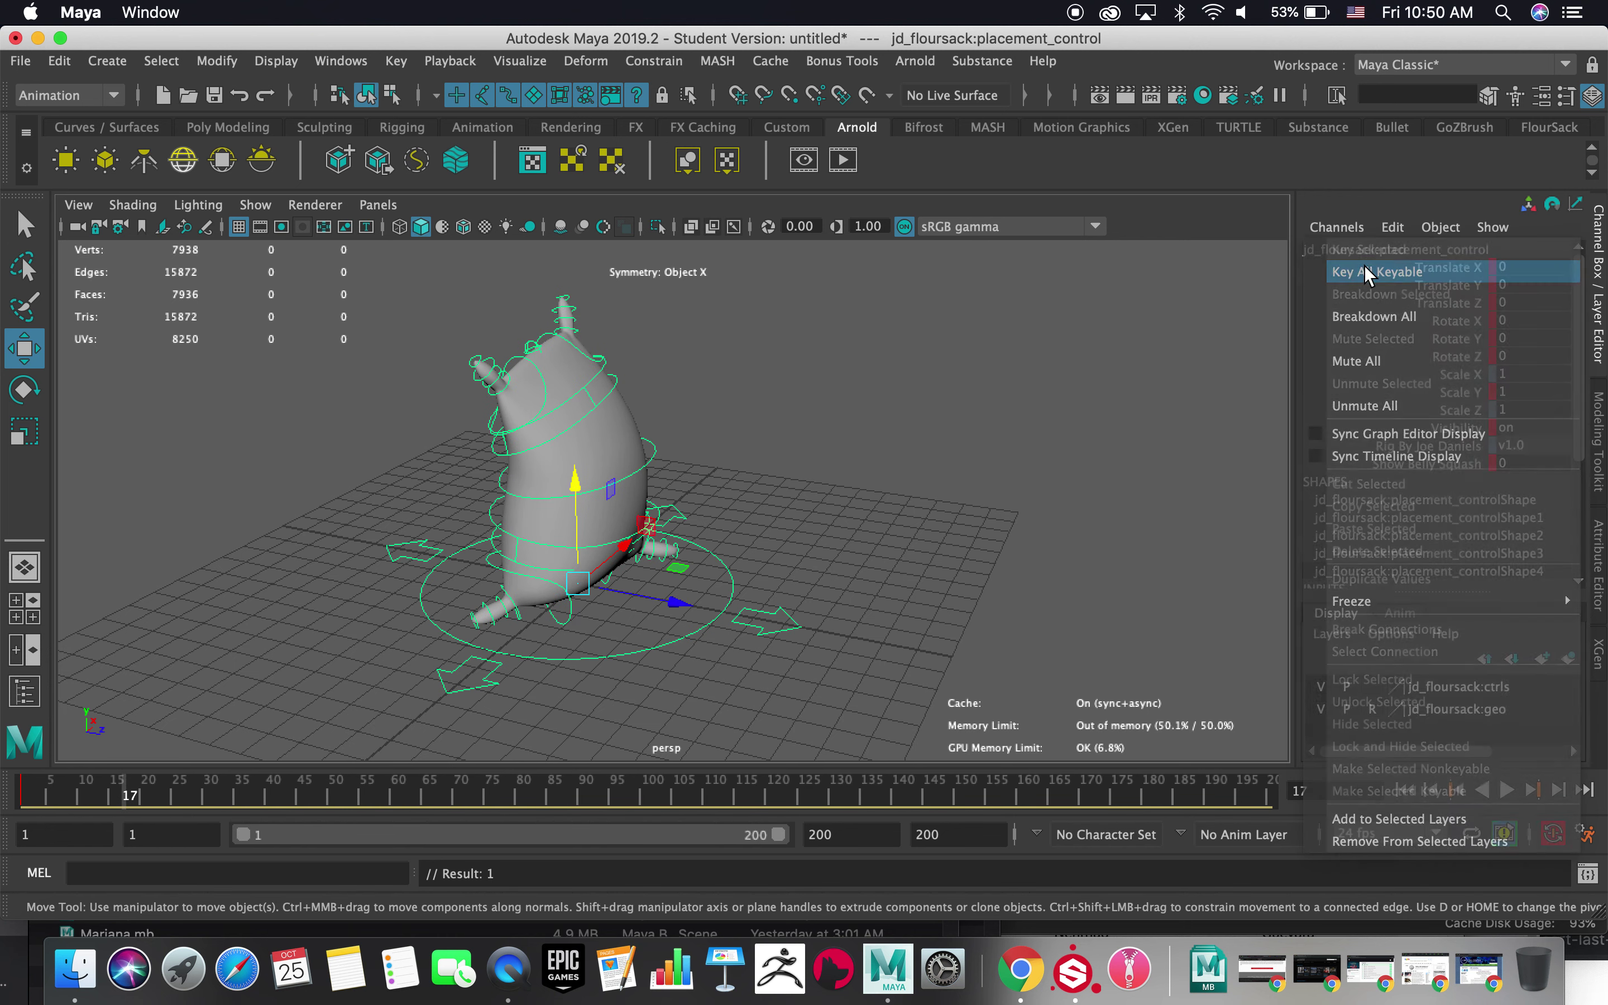
click(1363, 272)
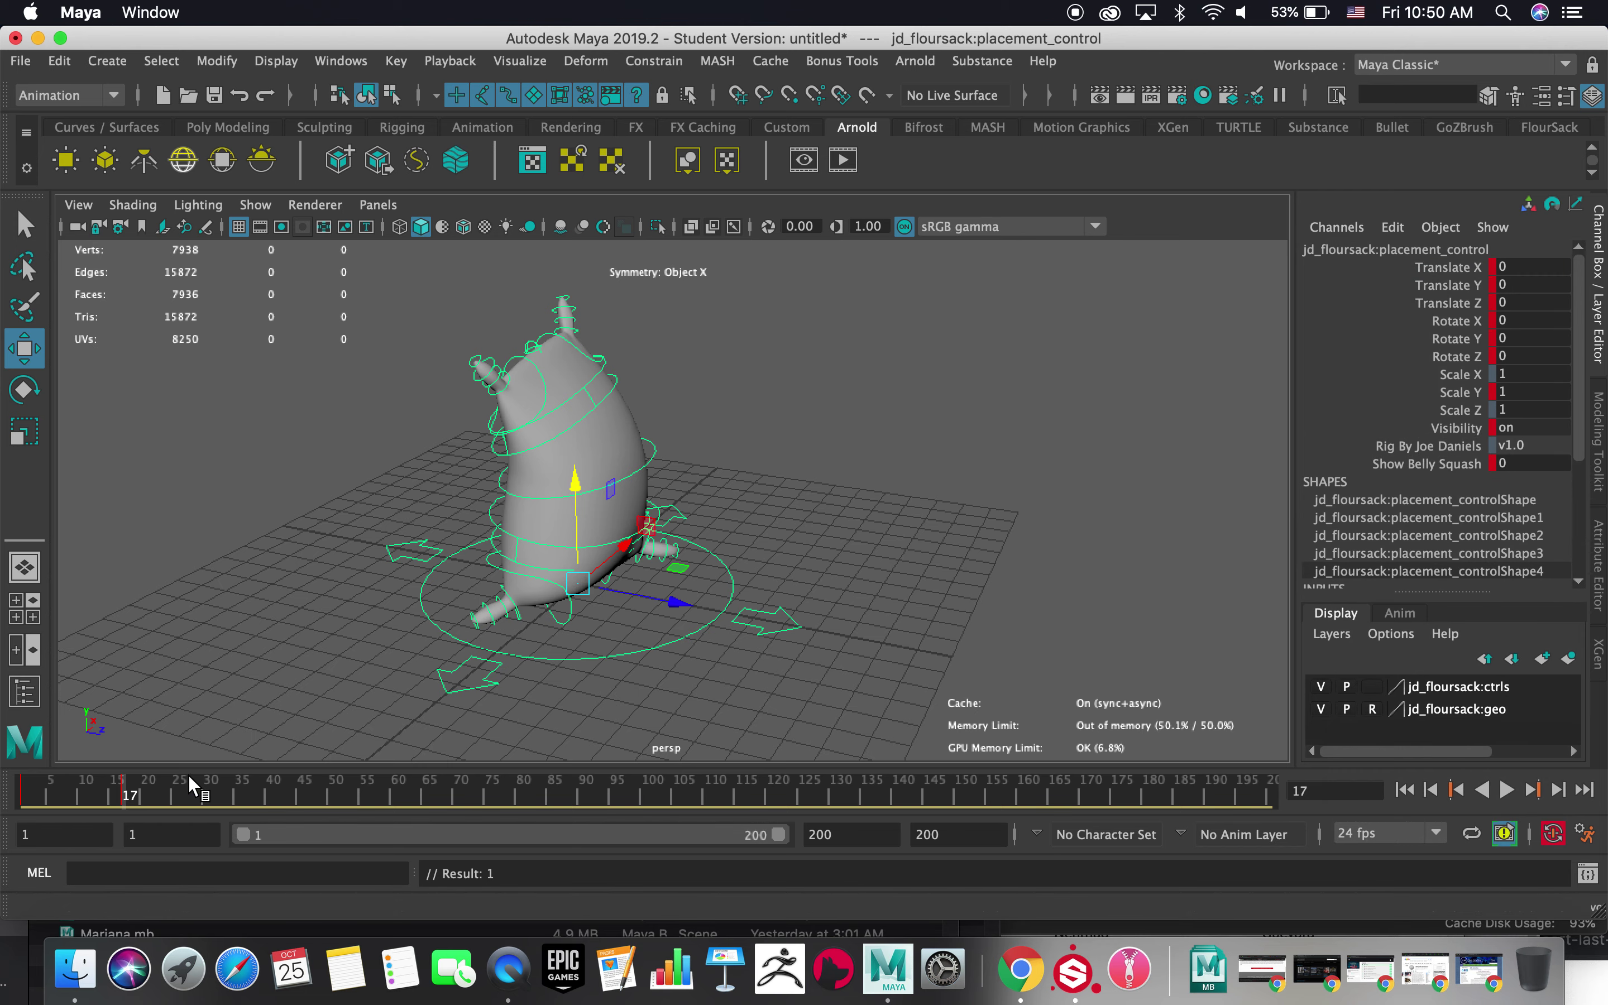
drag(689, 606, 739, 634)
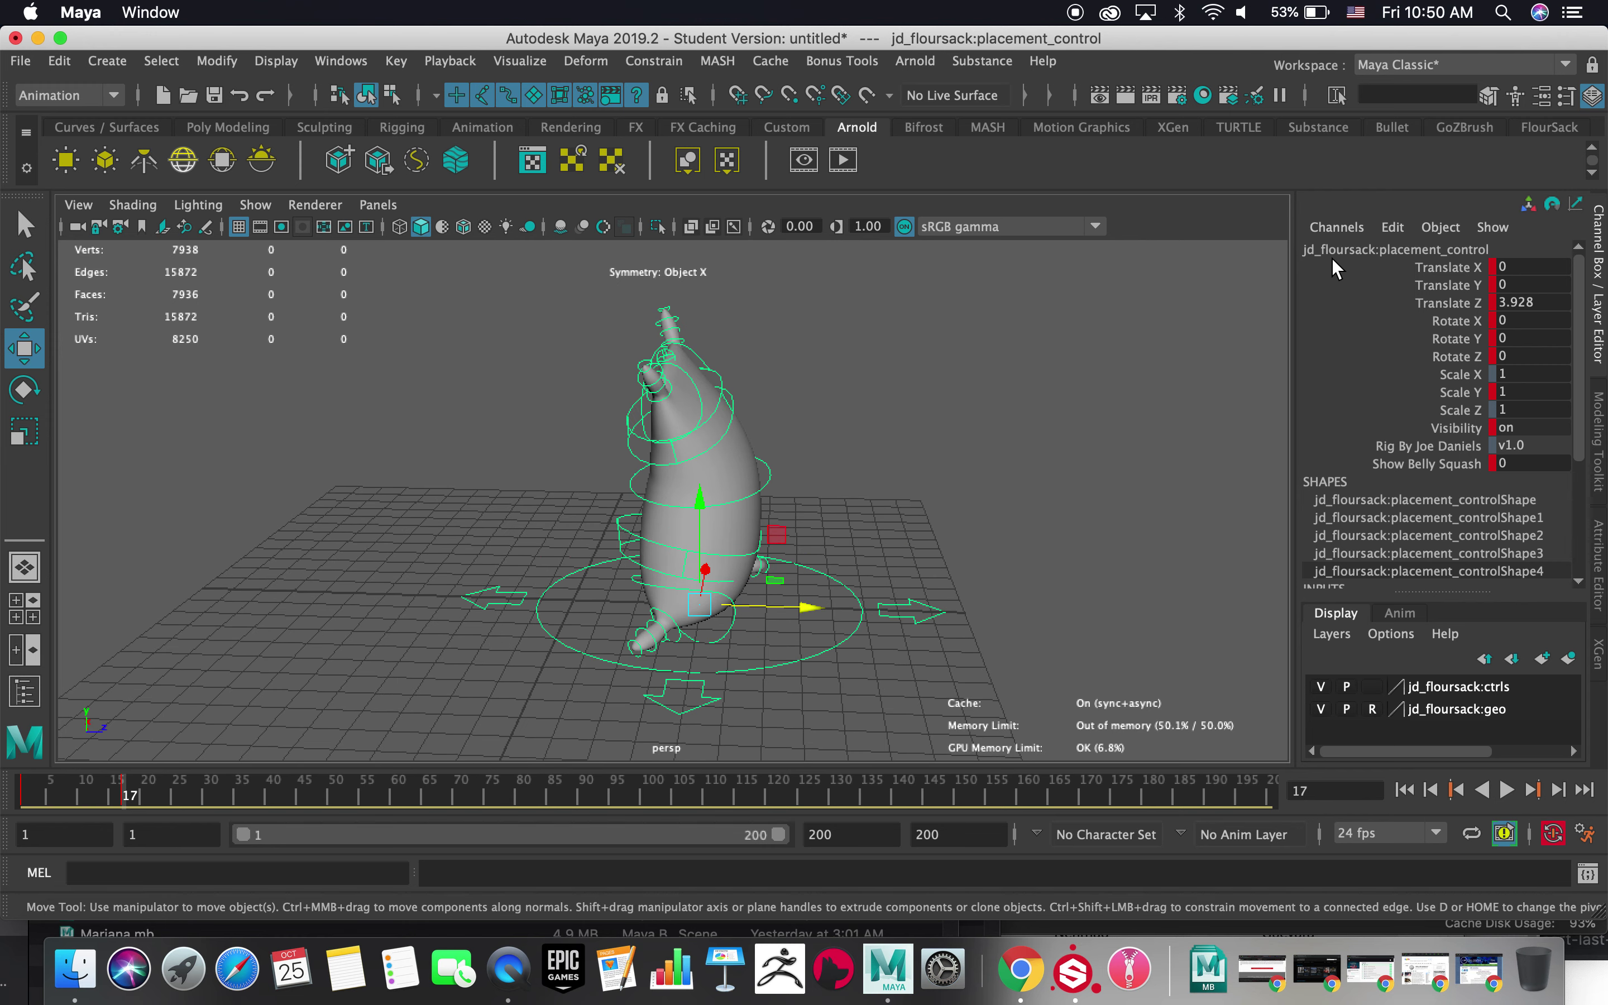
click(1336, 226)
click(1359, 273)
drag(57, 789, 21, 789)
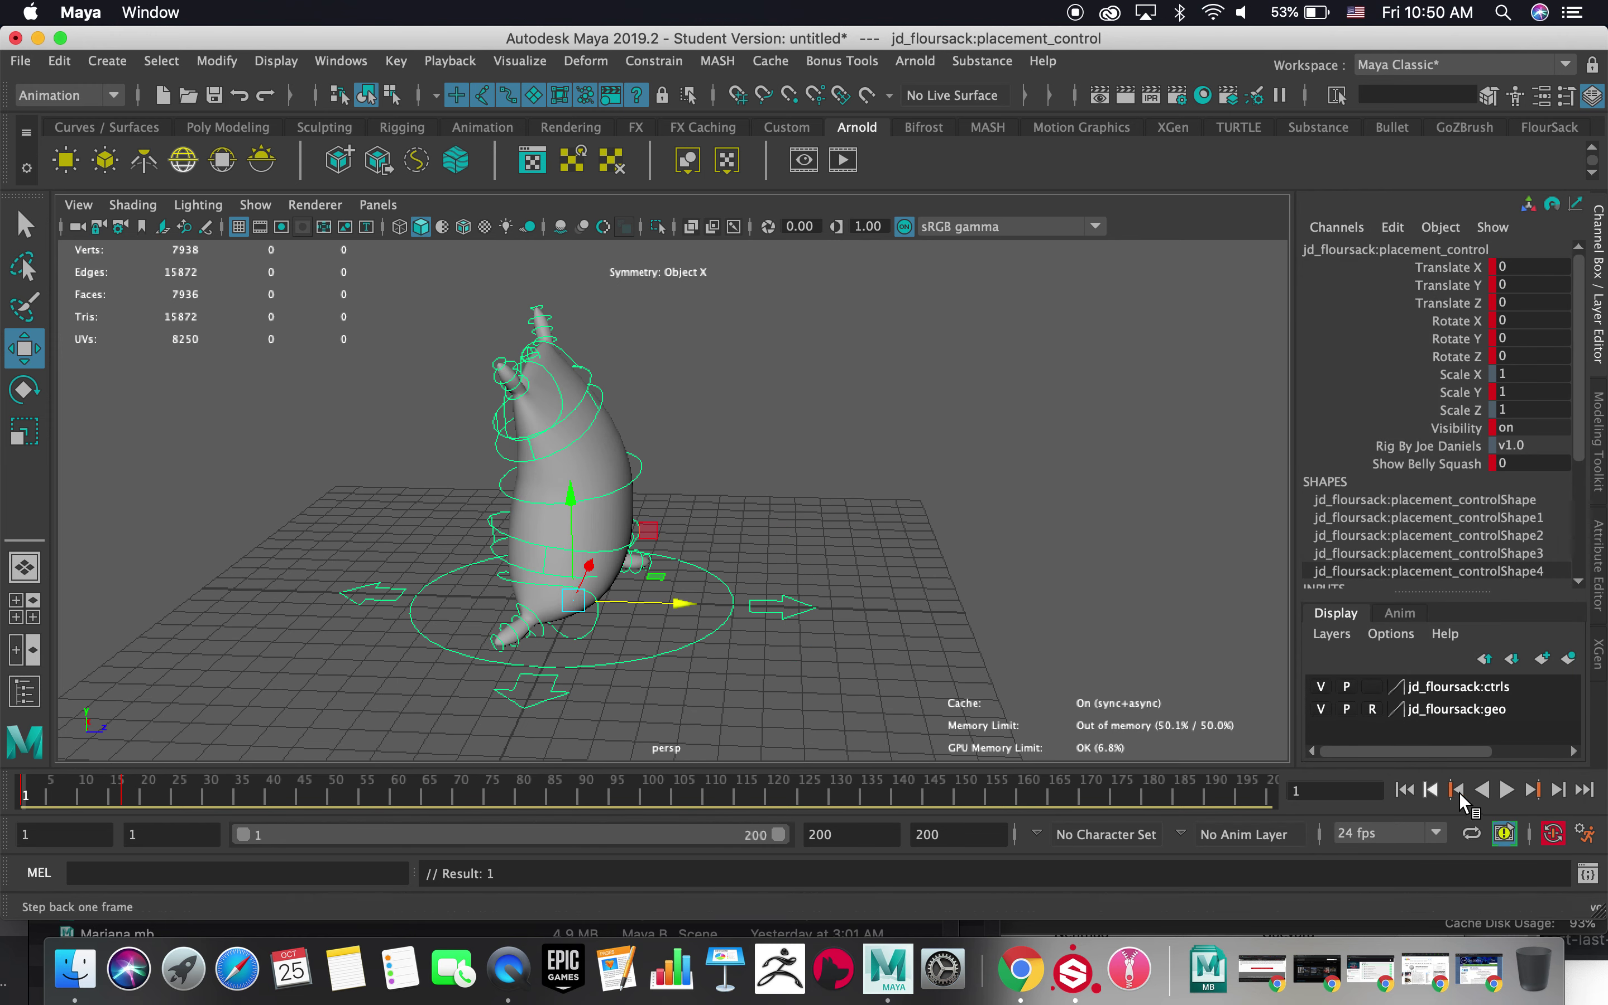
click(1507, 789)
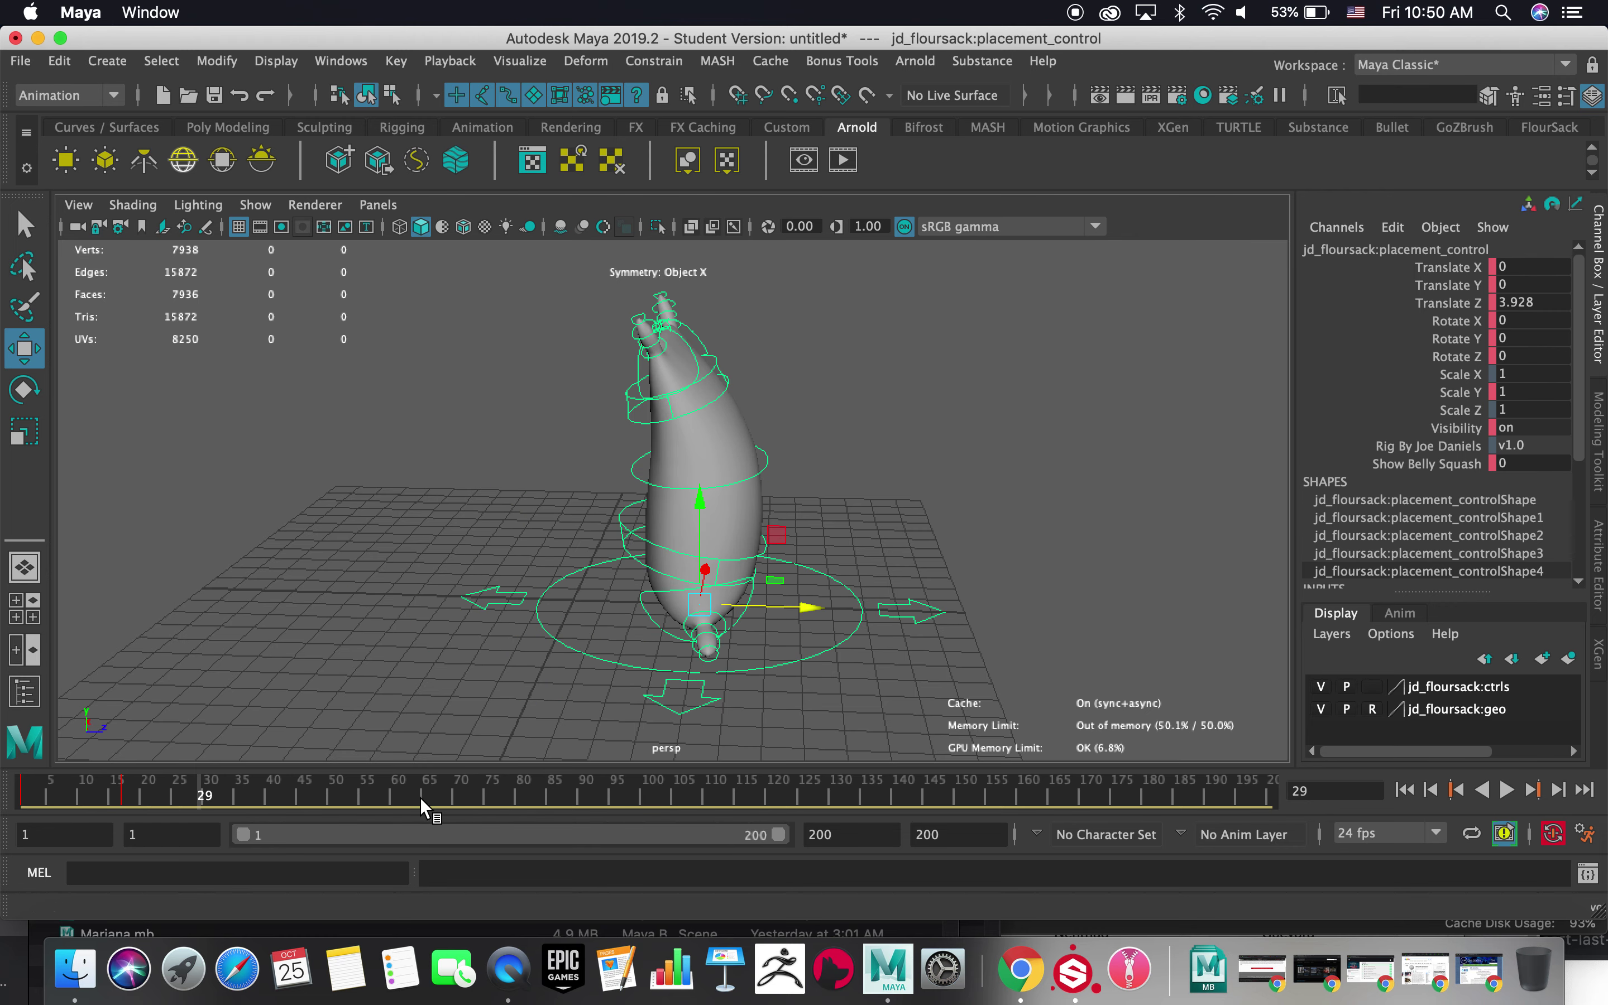
- Open the Graph Editor and apply linear tangents to the placement control's Translate Z curve
click(341, 60)
mouse_move(369, 163)
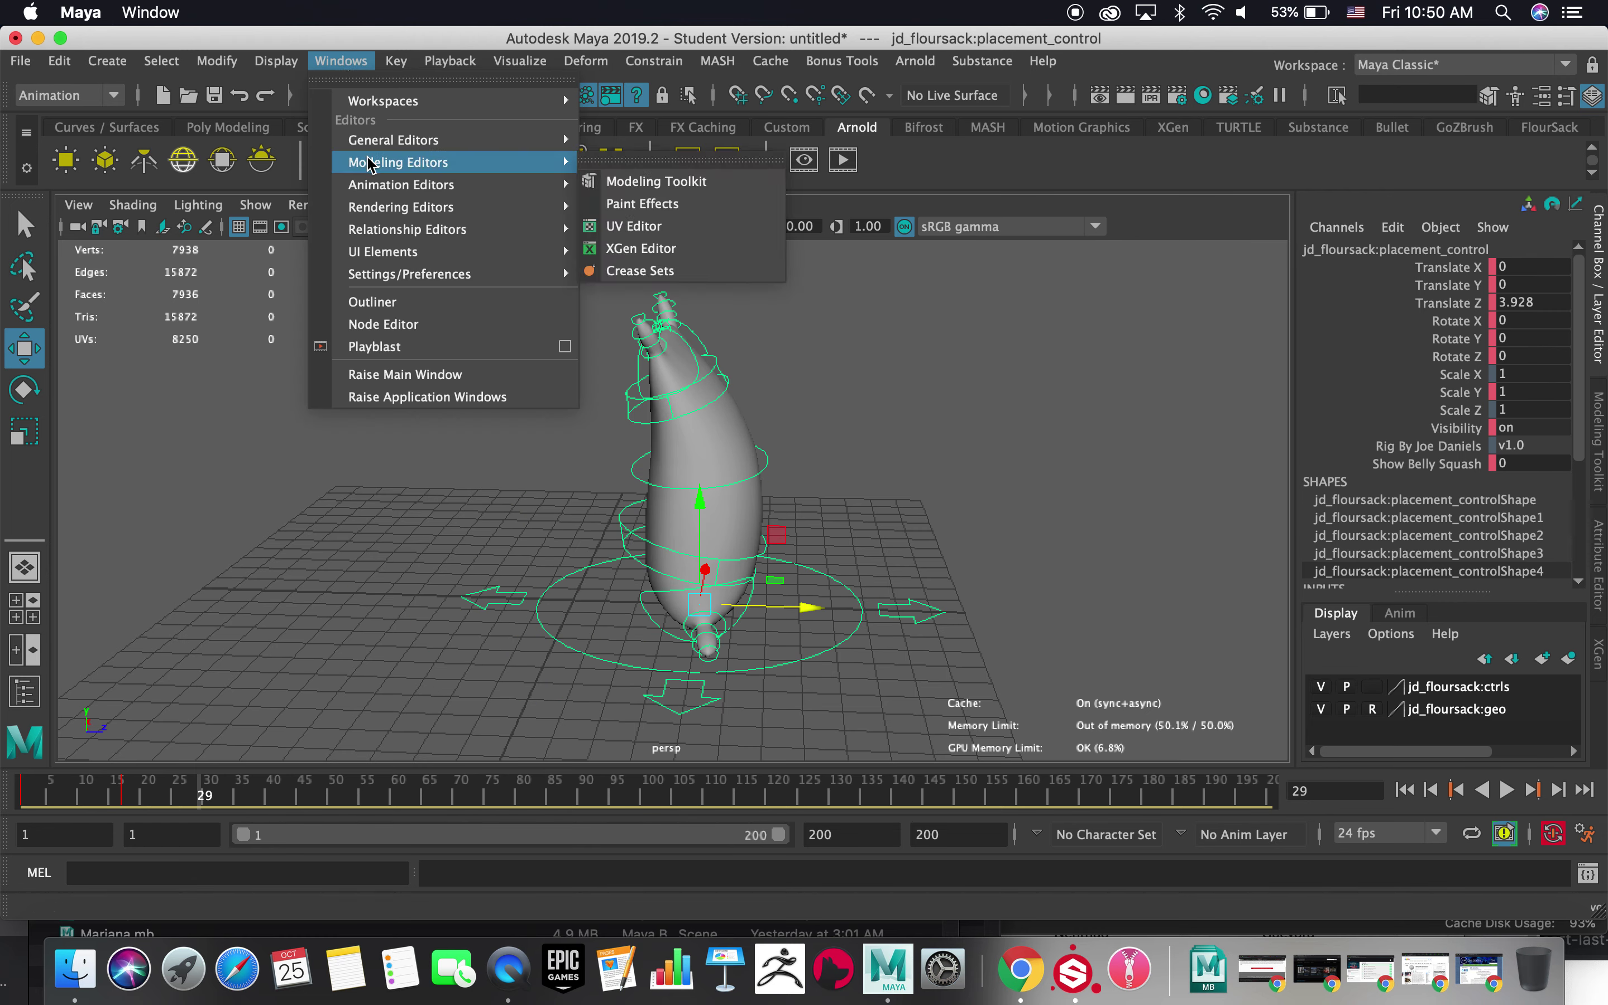
click(648, 205)
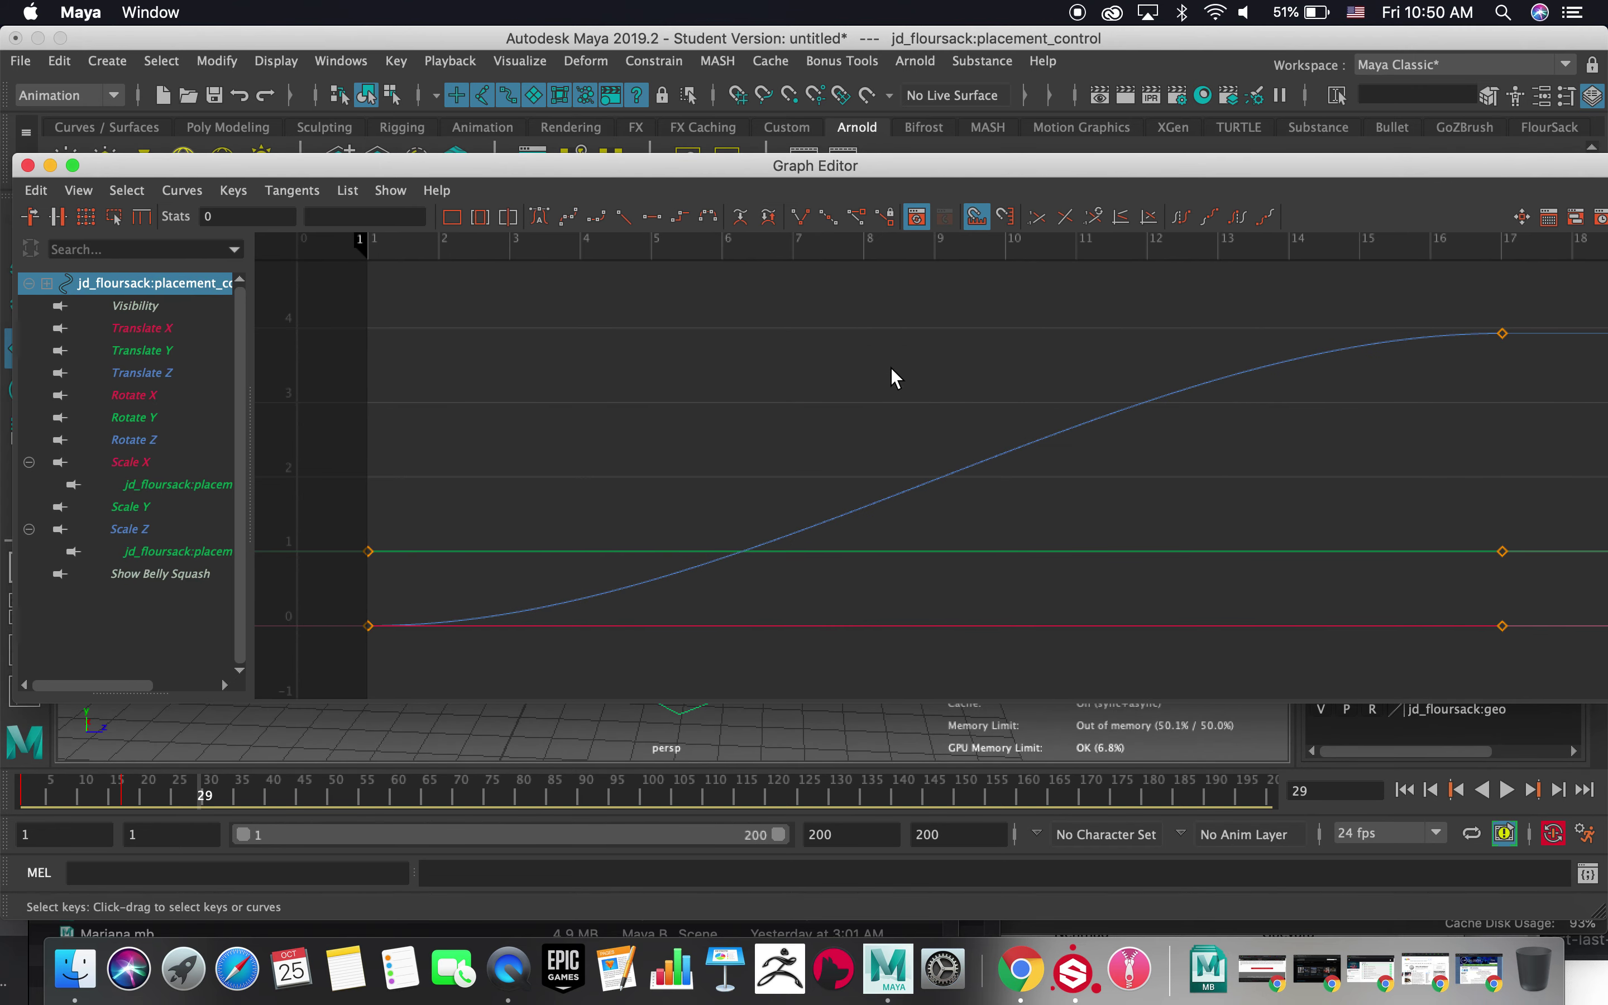
click(625, 217)
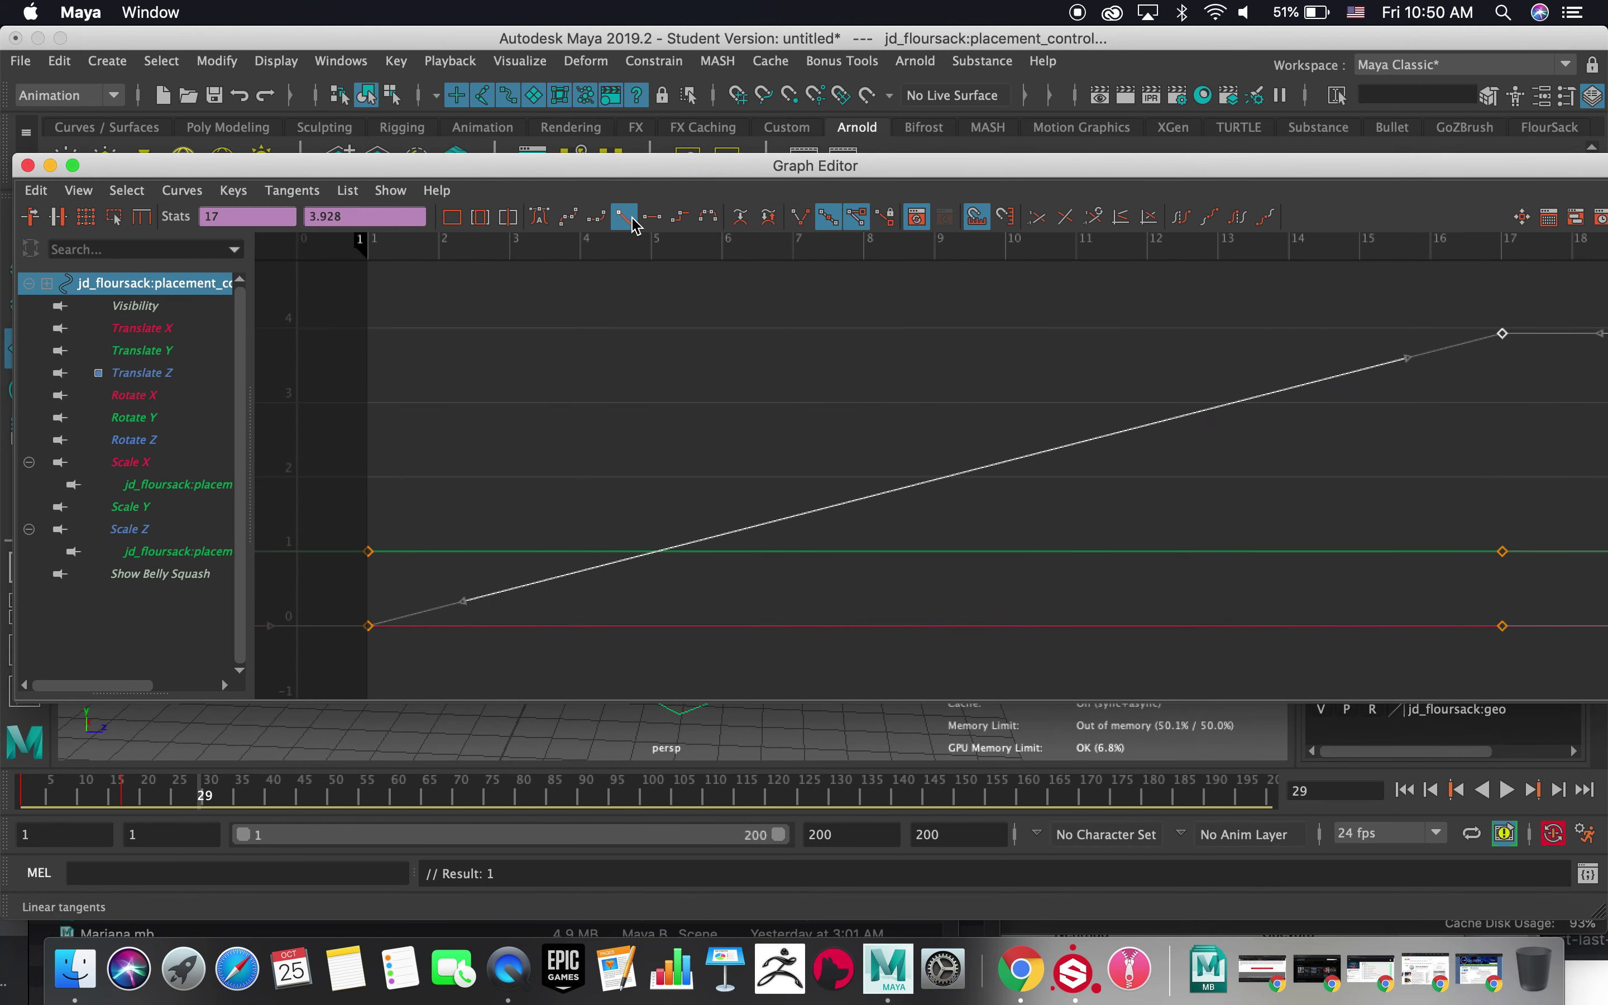
- Isolate the Translate Z curve, raise its frame 17 key to 5.016, and close the Graph Editor
click(178, 373)
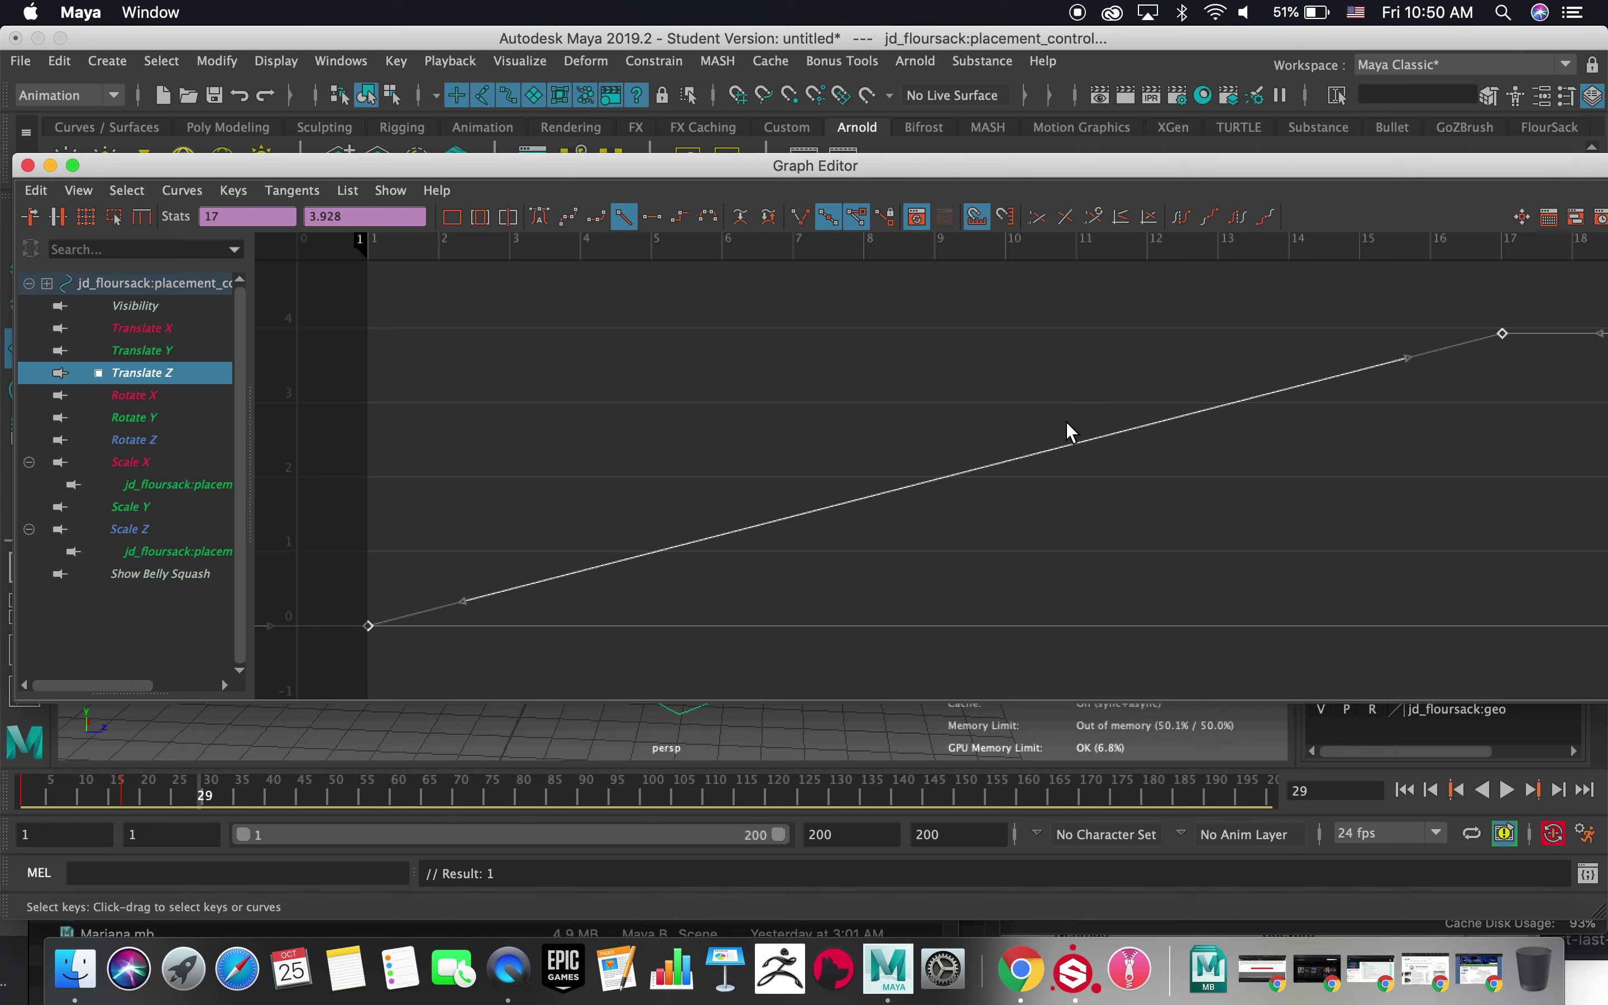
scroll(1091, 413, down, 4)
click(1130, 441)
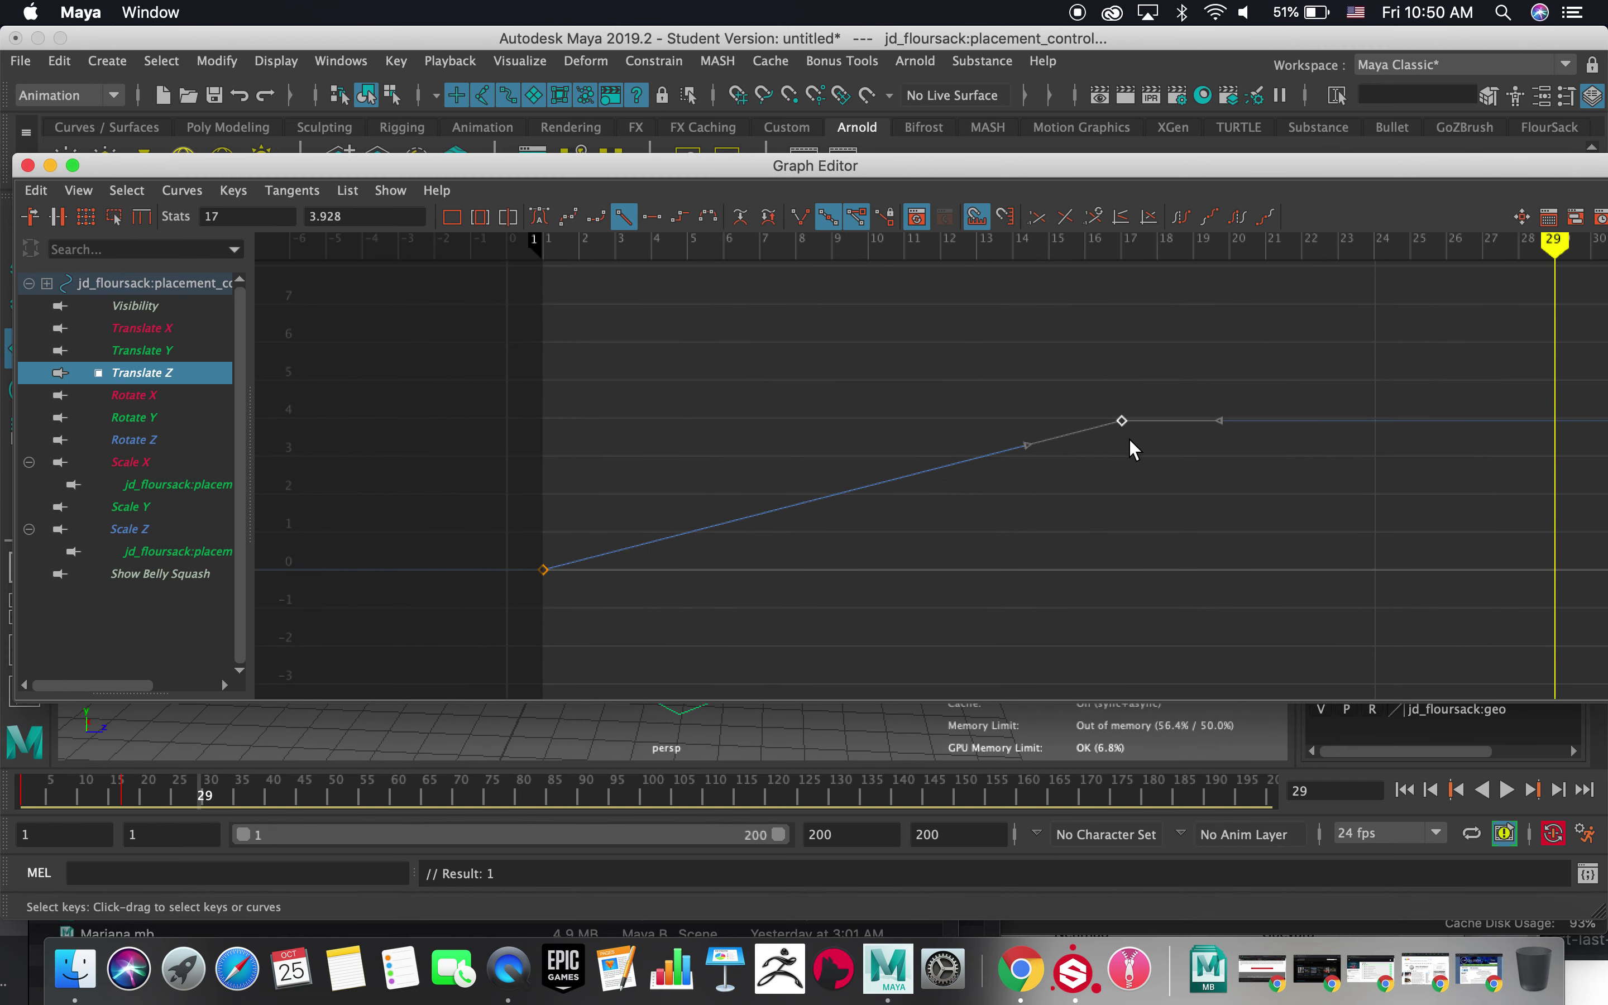
shift+middle_drag(1122, 415, 1119, 381)
key(a)
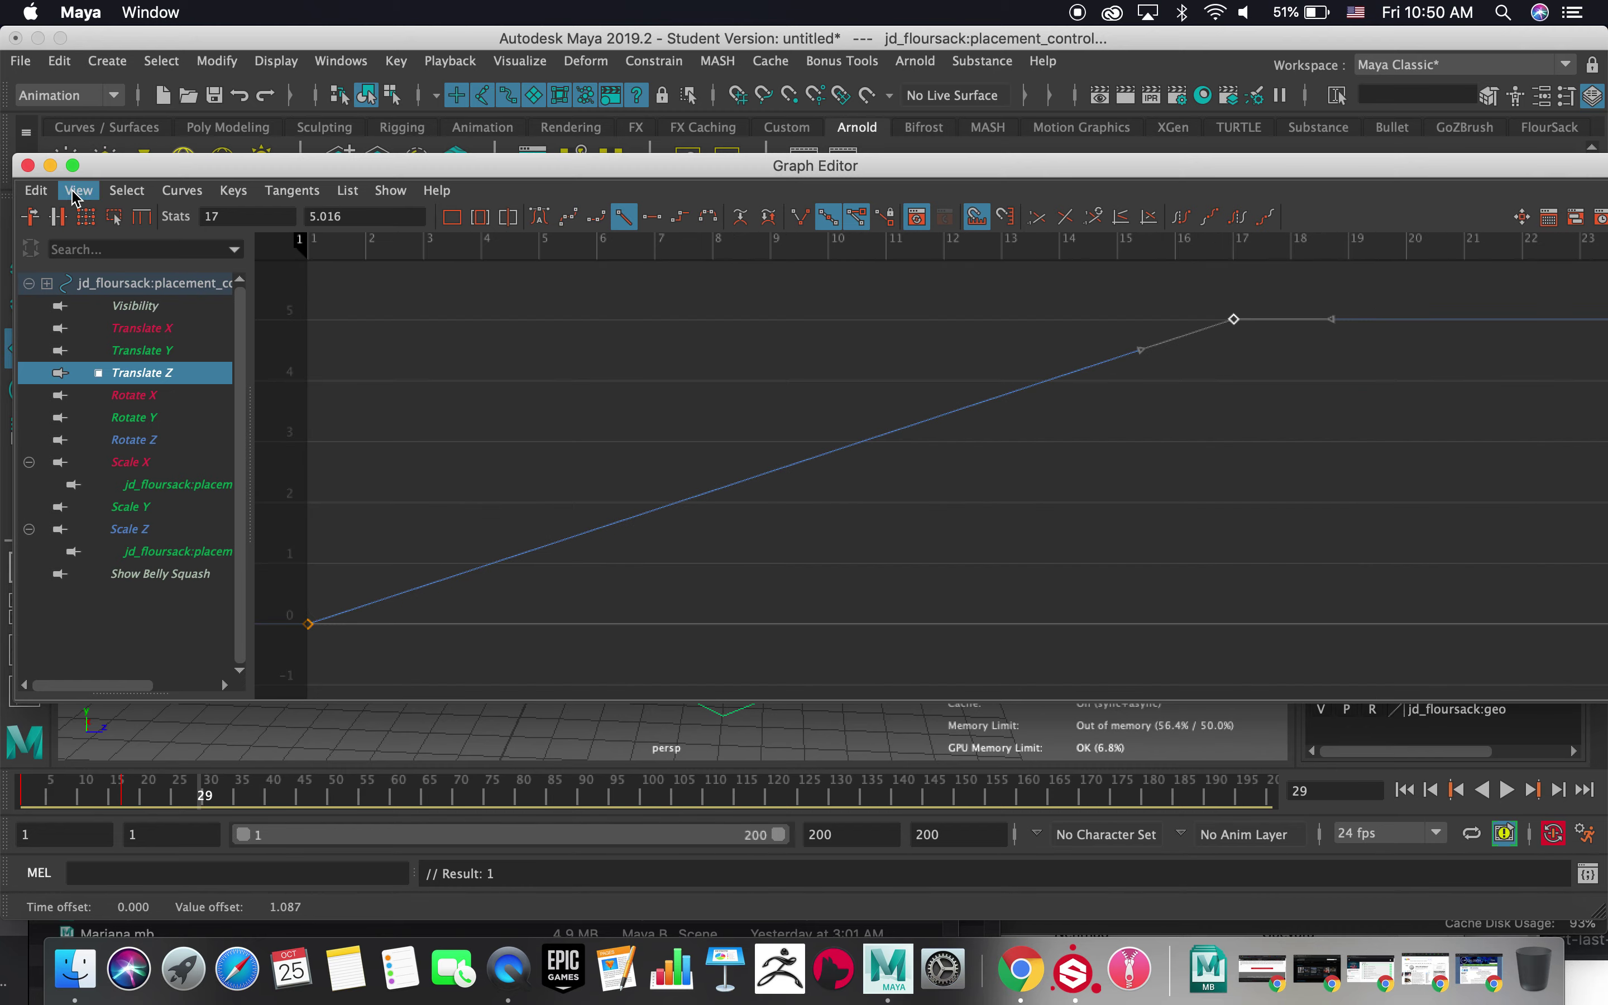
click(28, 165)
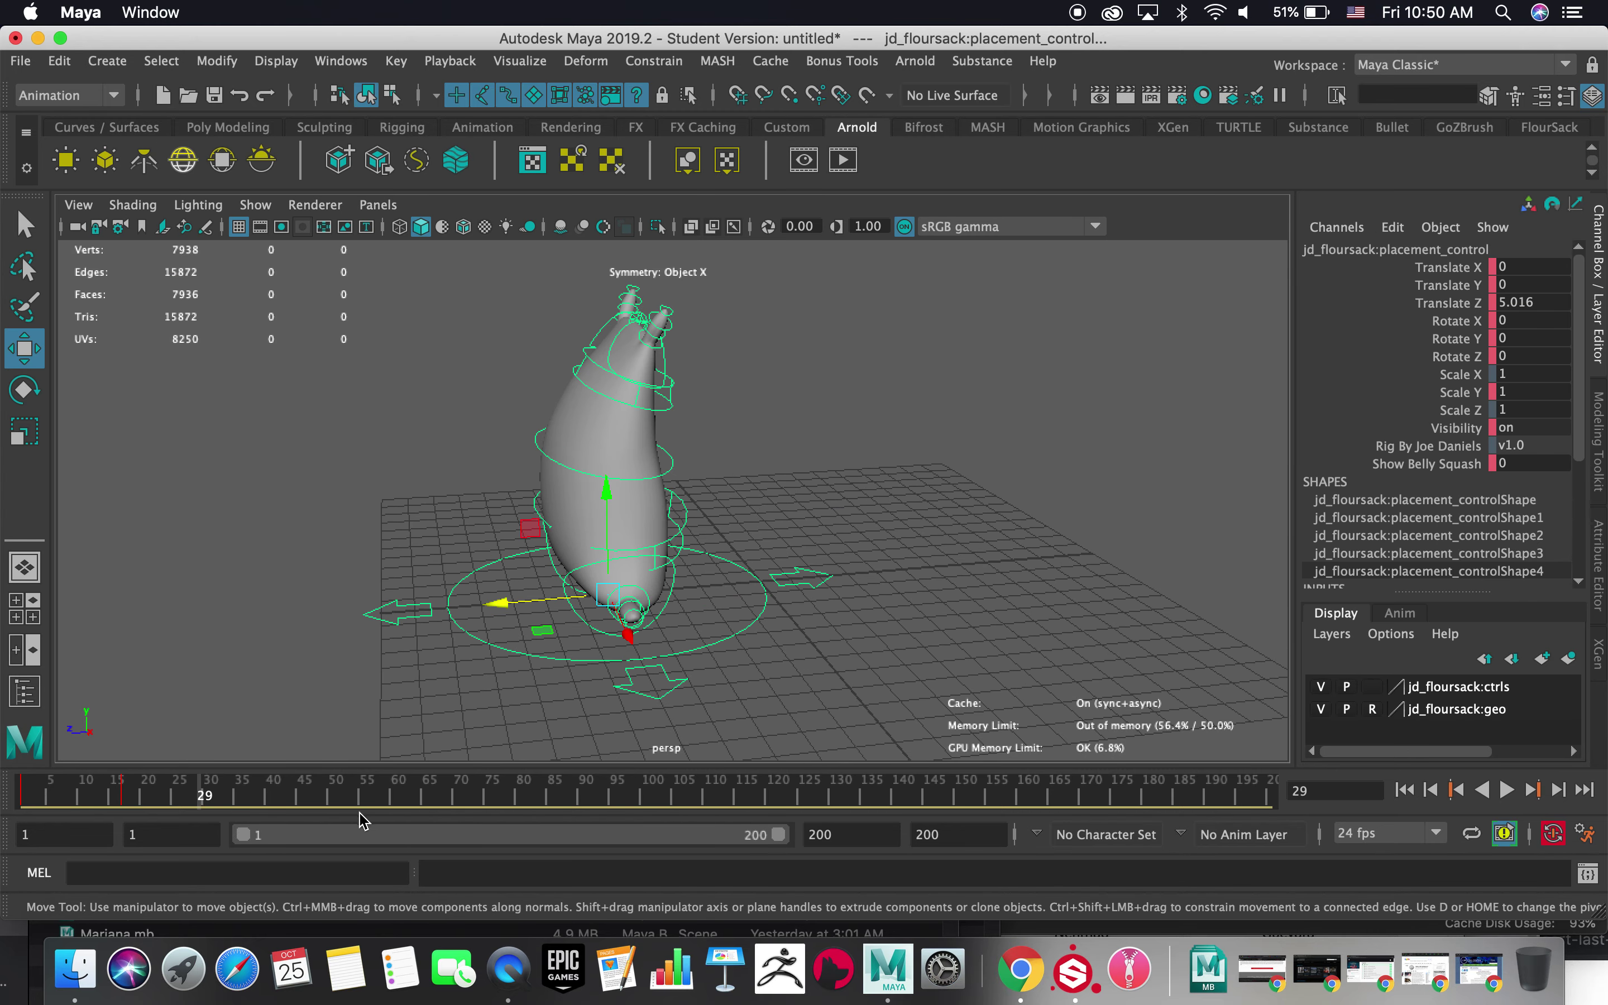
- Play the animation from the start to check the sack's forward travel against its steps
click(87, 787)
click(1507, 789)
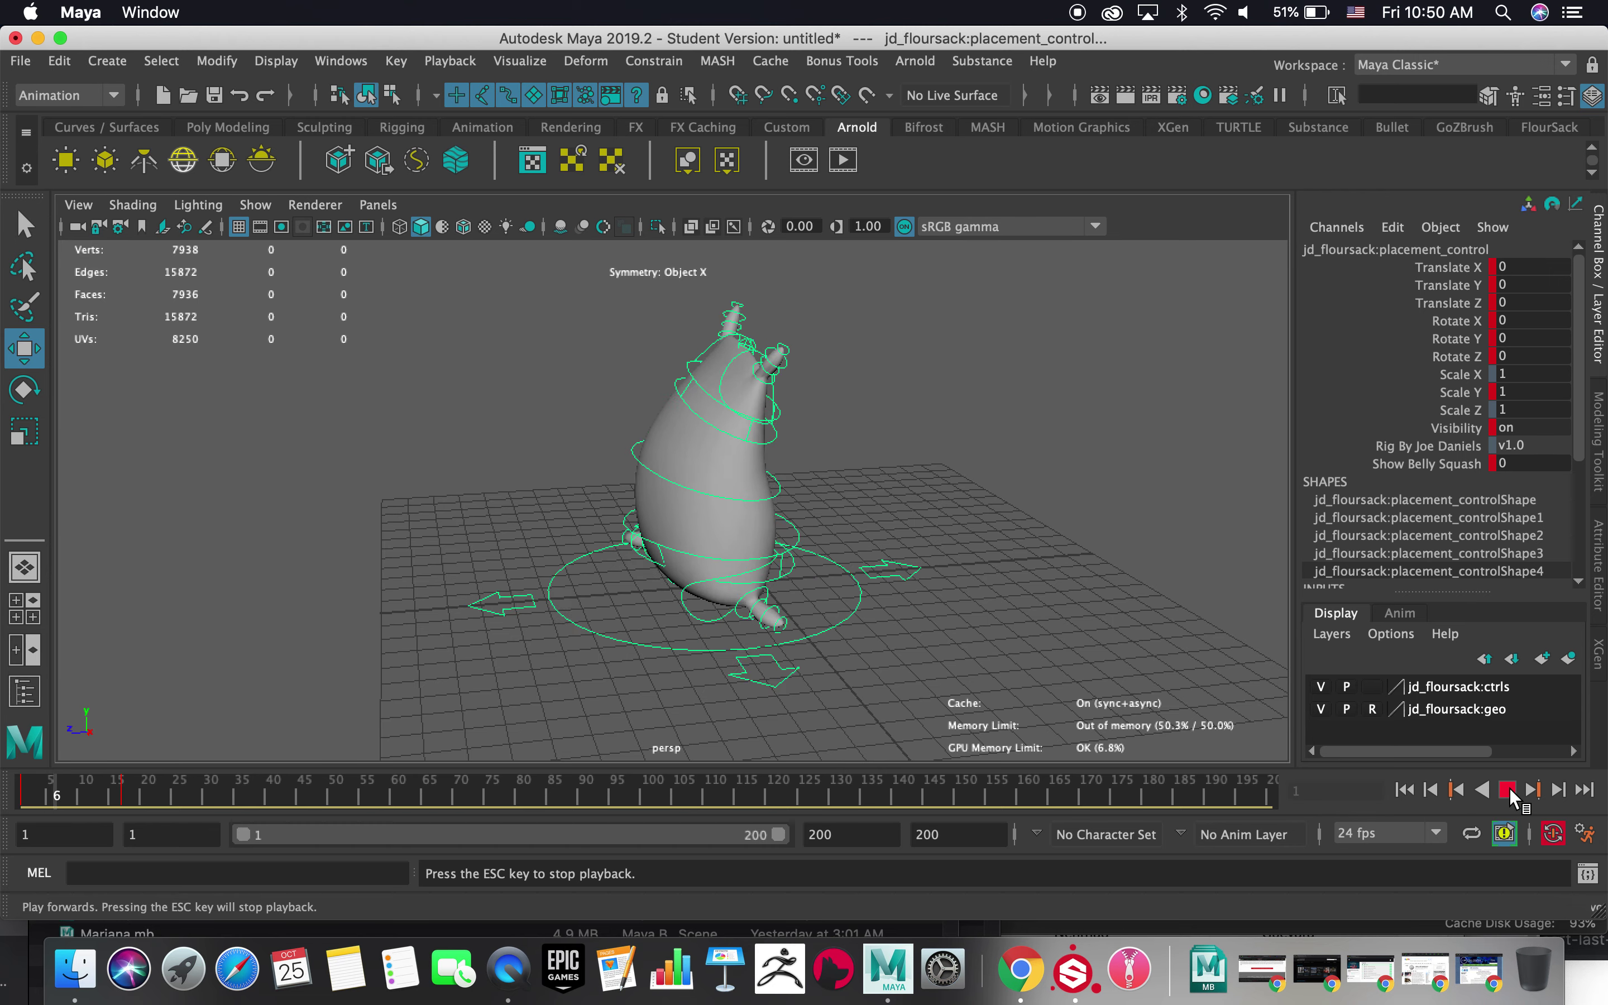
click(1506, 790)
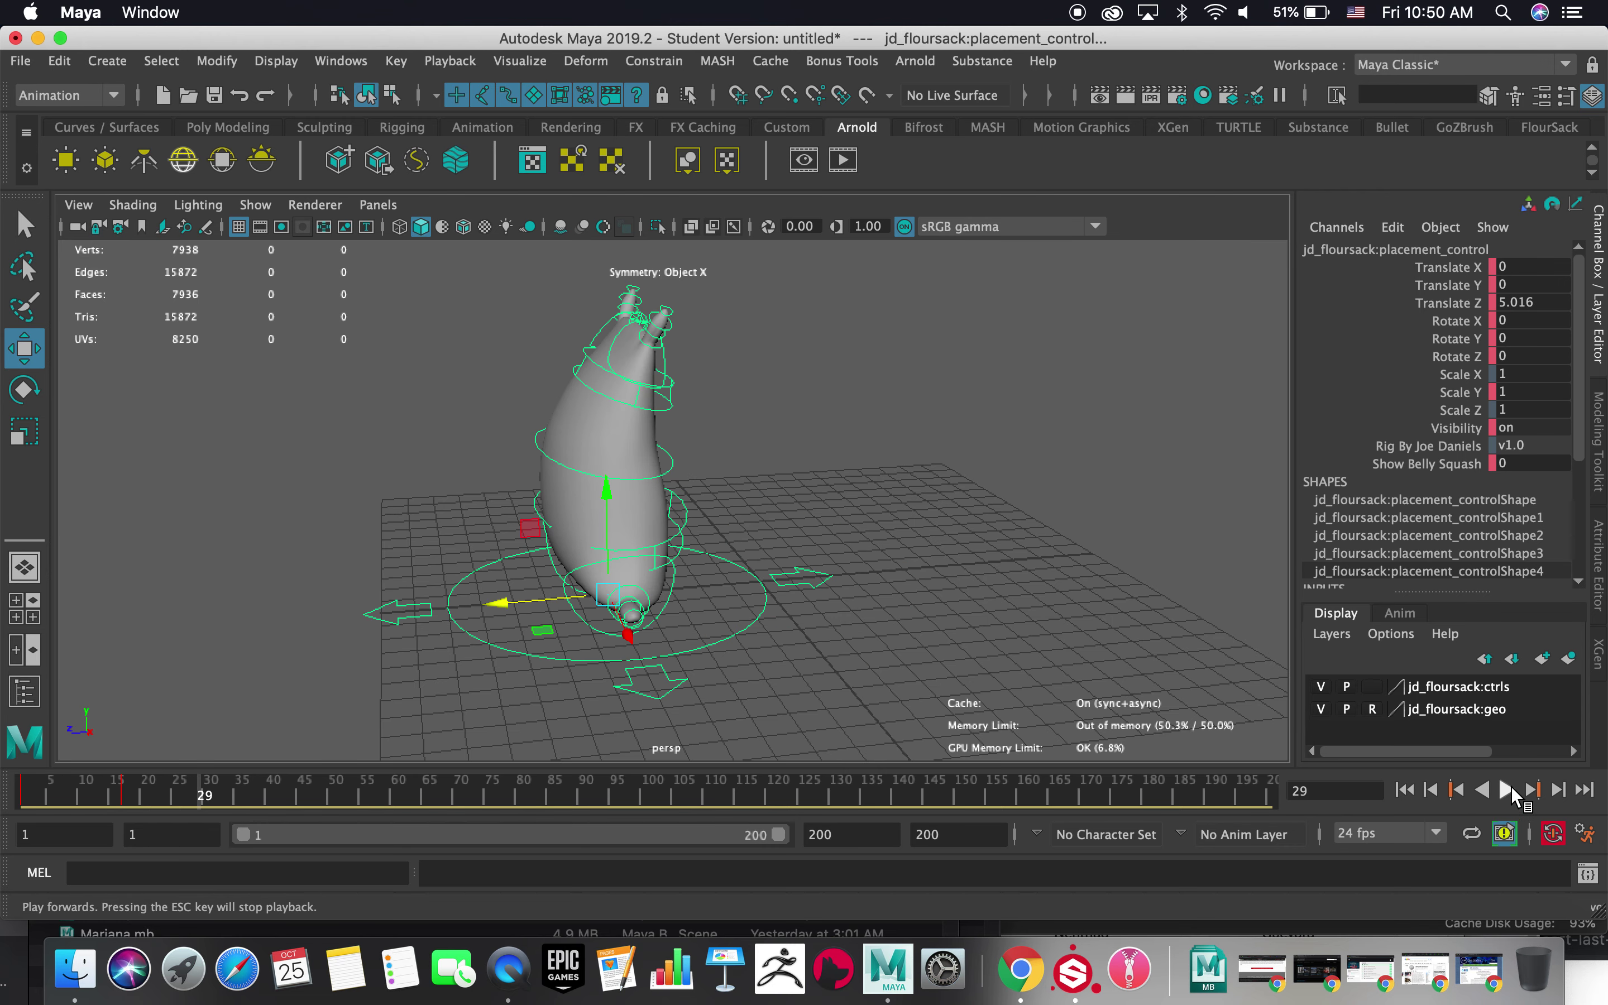
- Reopen the Graph Editor and select the placement control's Translate Z curve
click(336, 59)
mouse_move(532, 140)
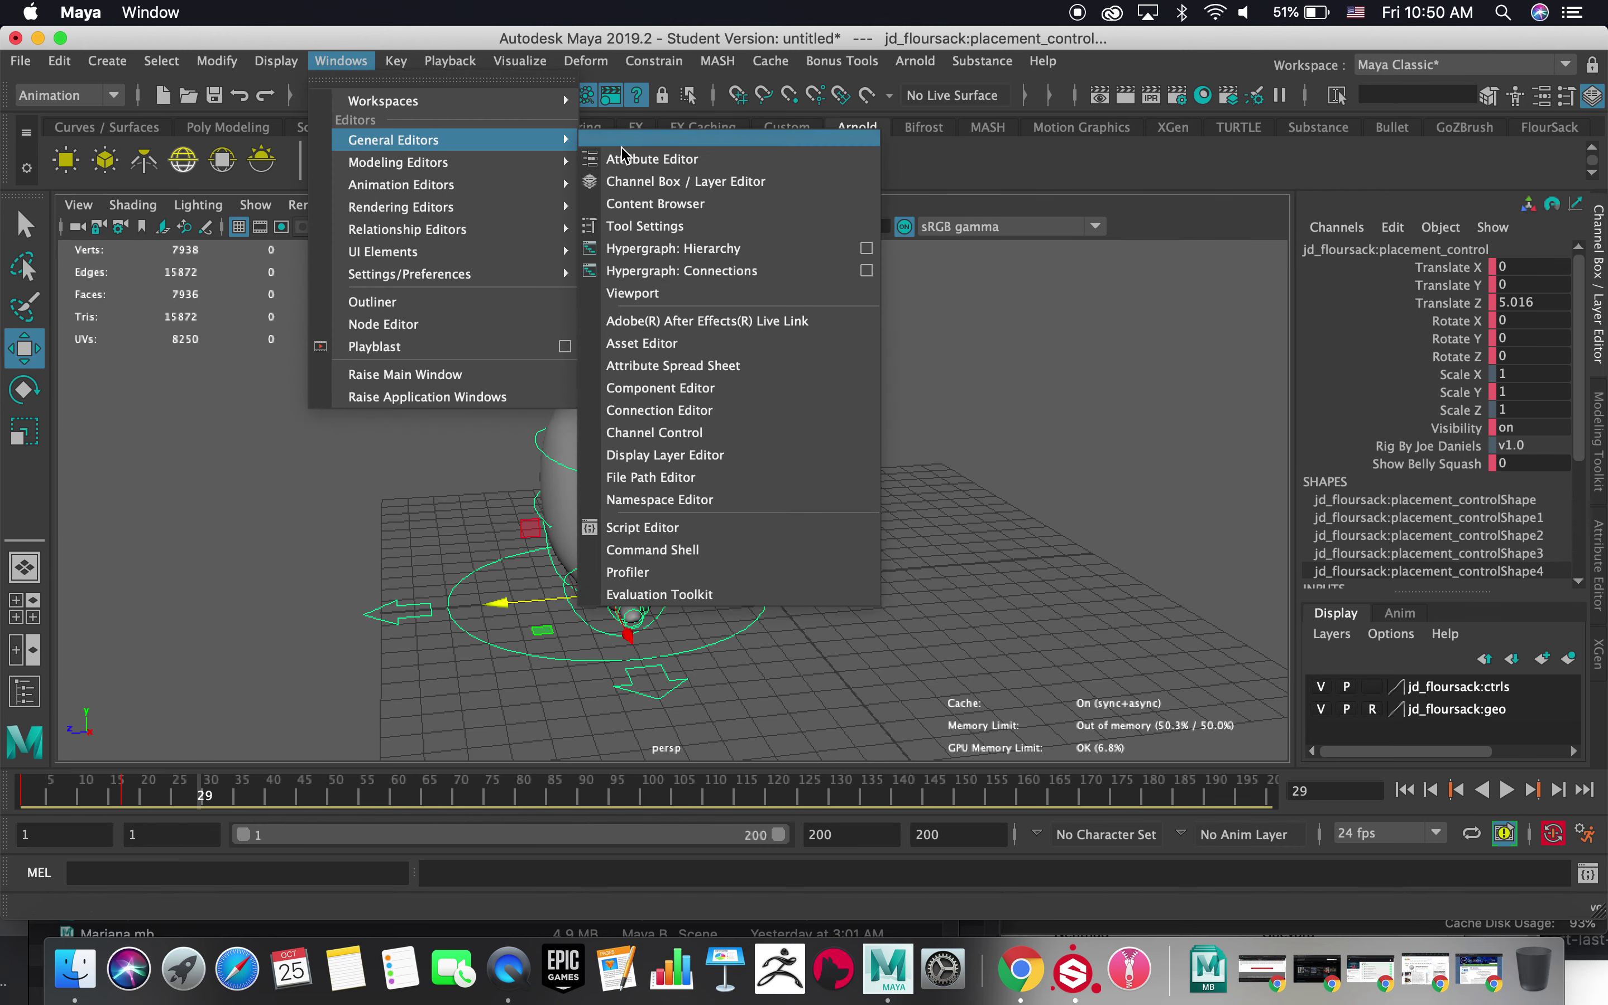
mouse_move(432, 184)
click(621, 203)
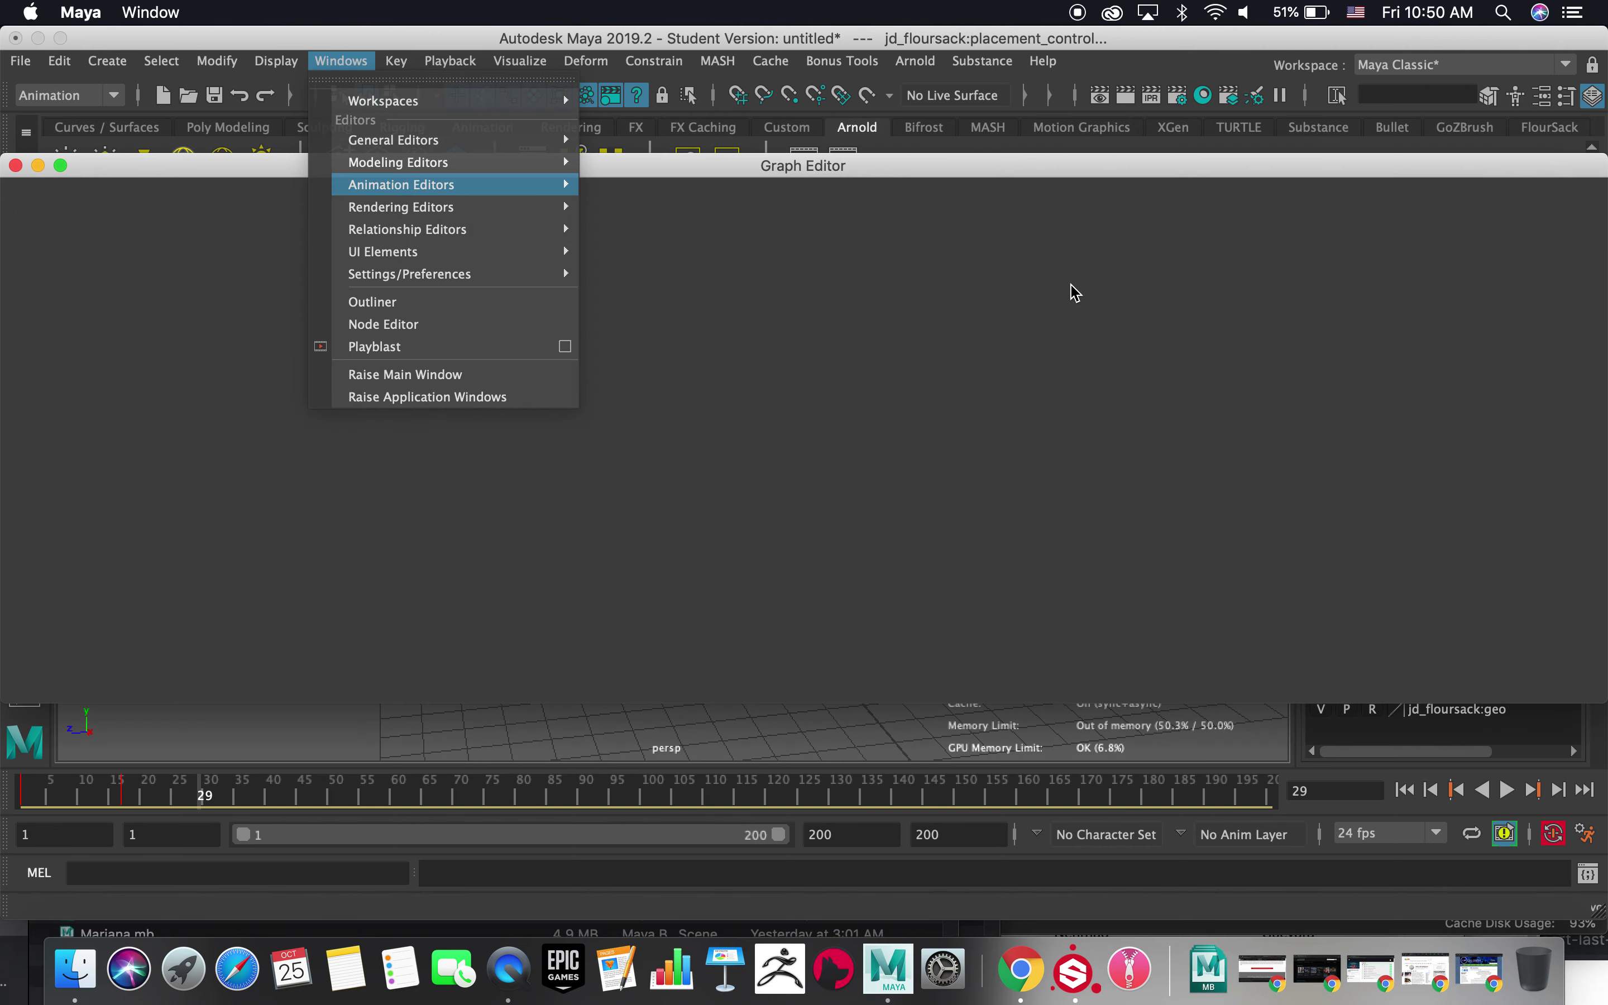
drag(1382, 305, 1534, 413)
drag(823, 425, 993, 503)
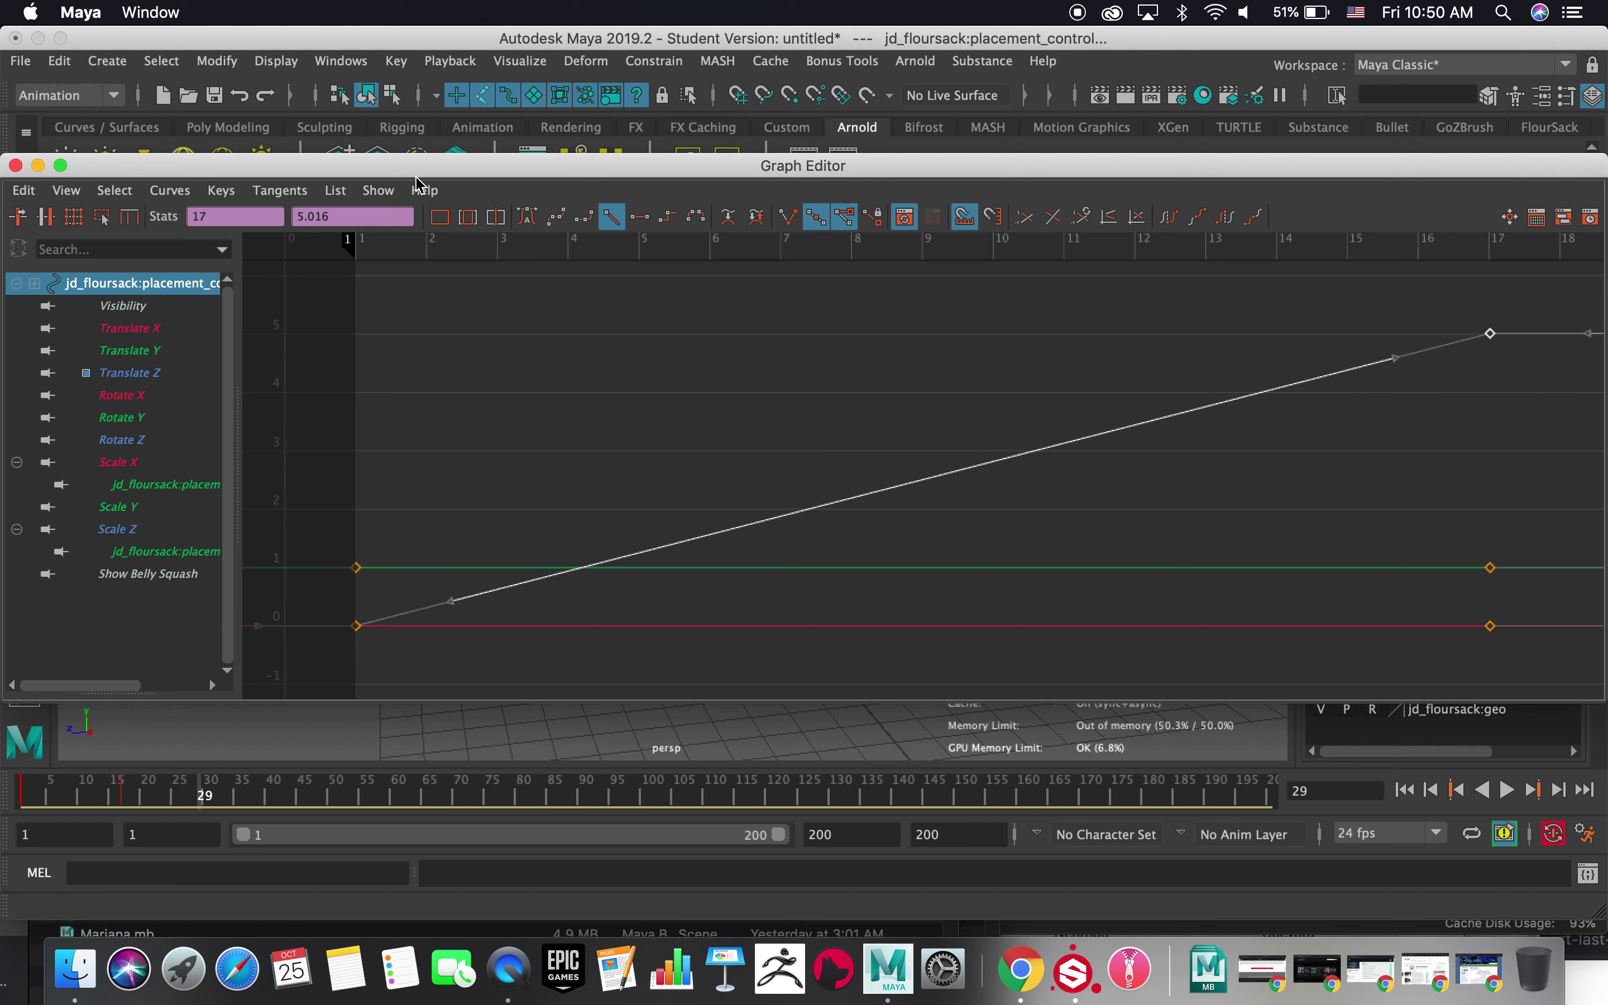
- Try Post Infinity Cycle on the Translate Z curve and inspect its shape beyond frame 17
click(280, 190)
mouse_move(202, 261)
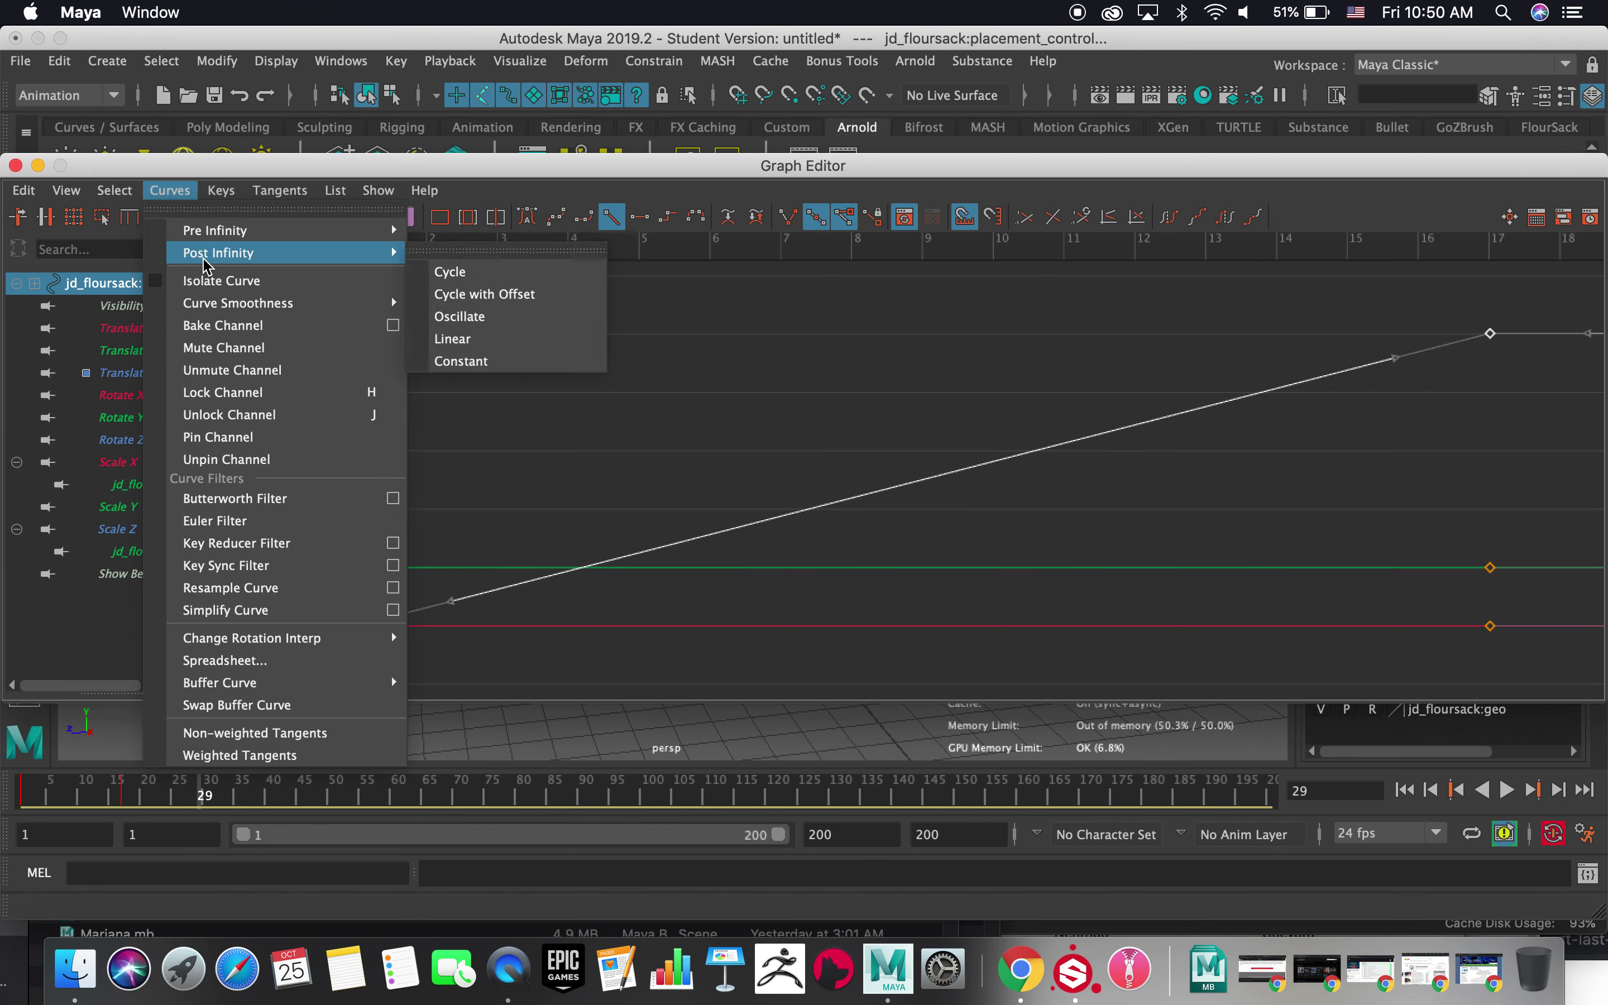
click(457, 276)
scroll(894, 398, down, 5)
alt+middle_drag(860, 356, 595, 359)
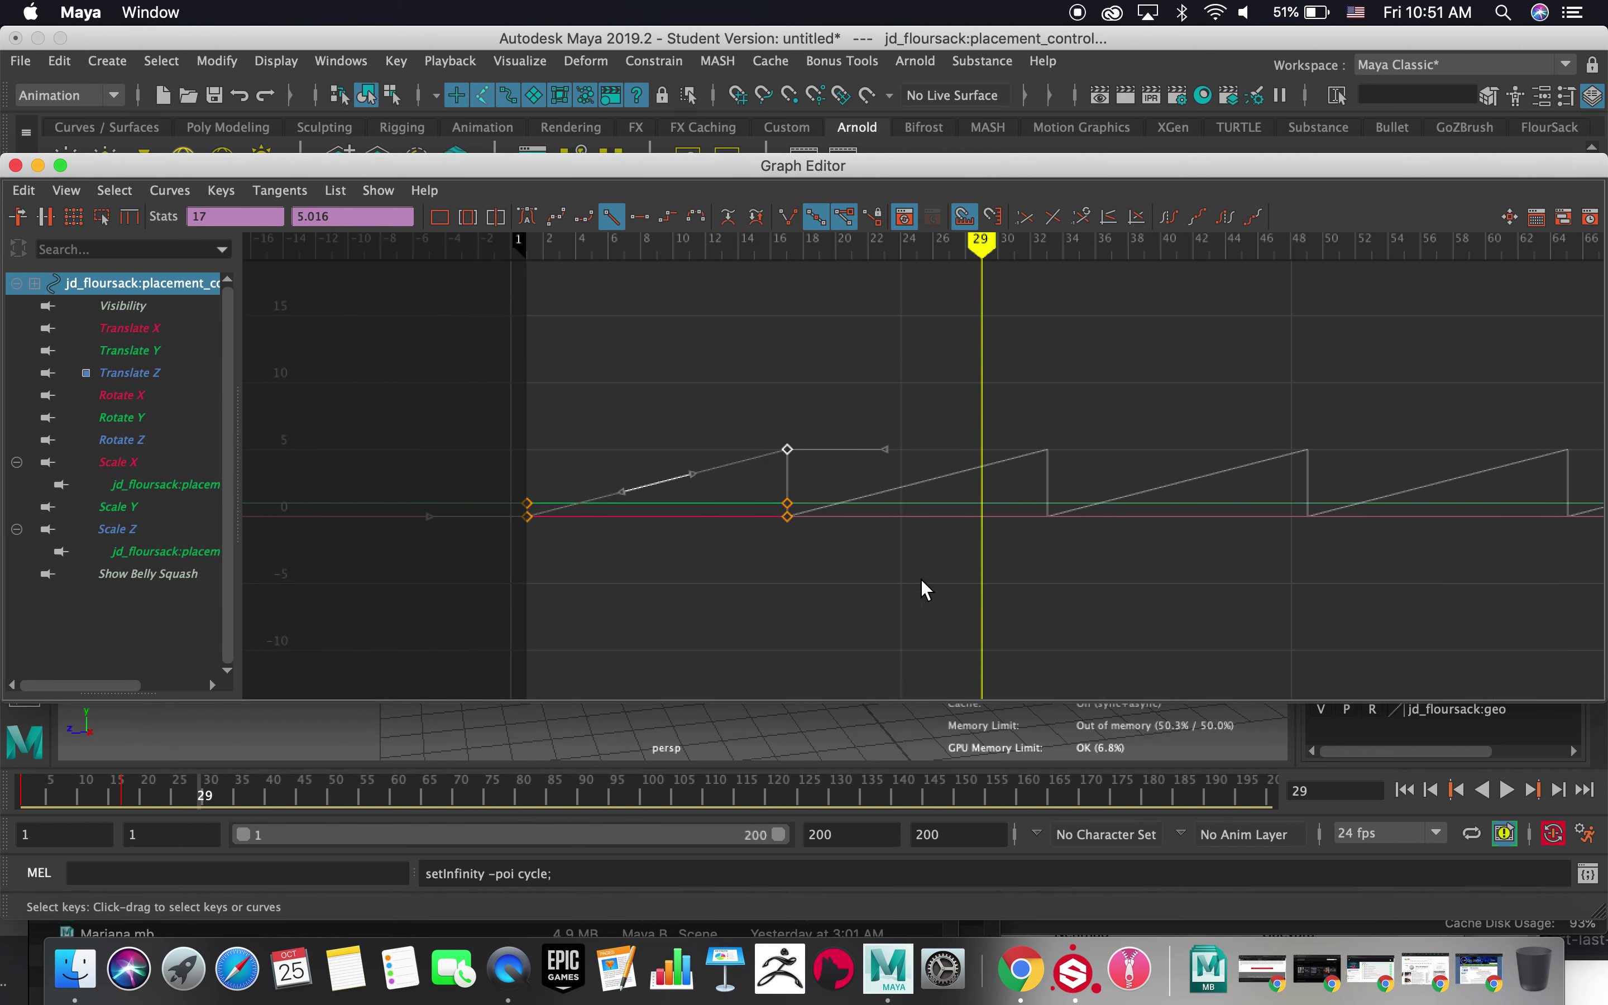
- Set the Translate Z curve's Post Infinity to Cycle with Offset
click(171, 190)
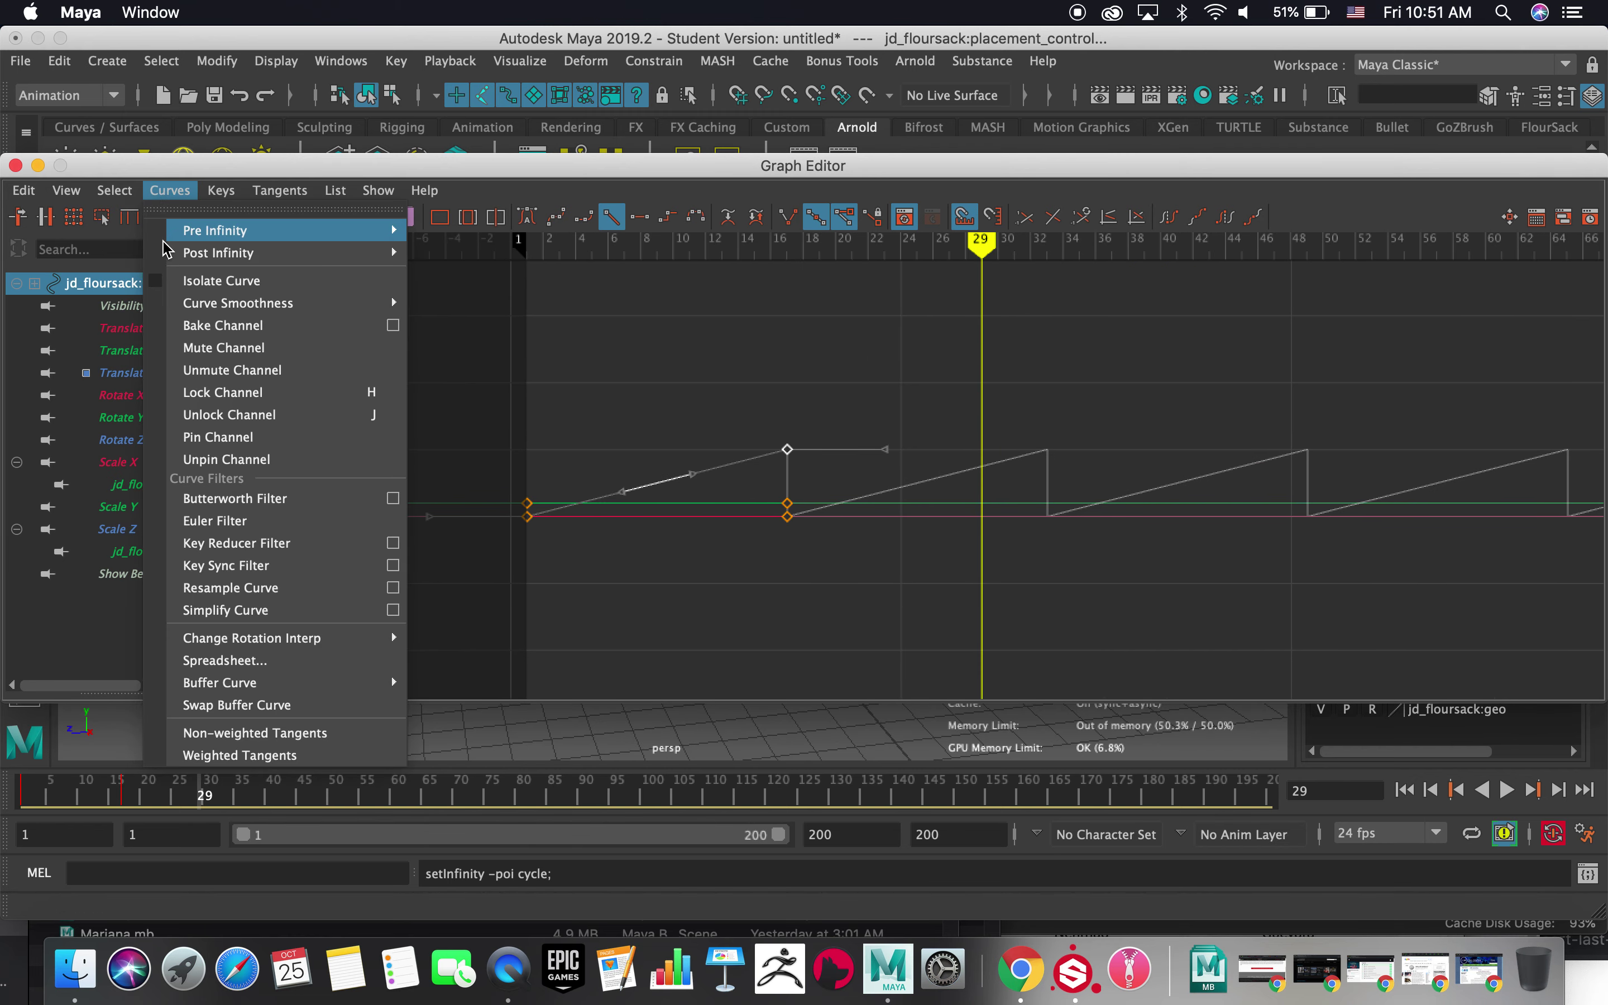
mouse_move(220, 252)
click(548, 296)
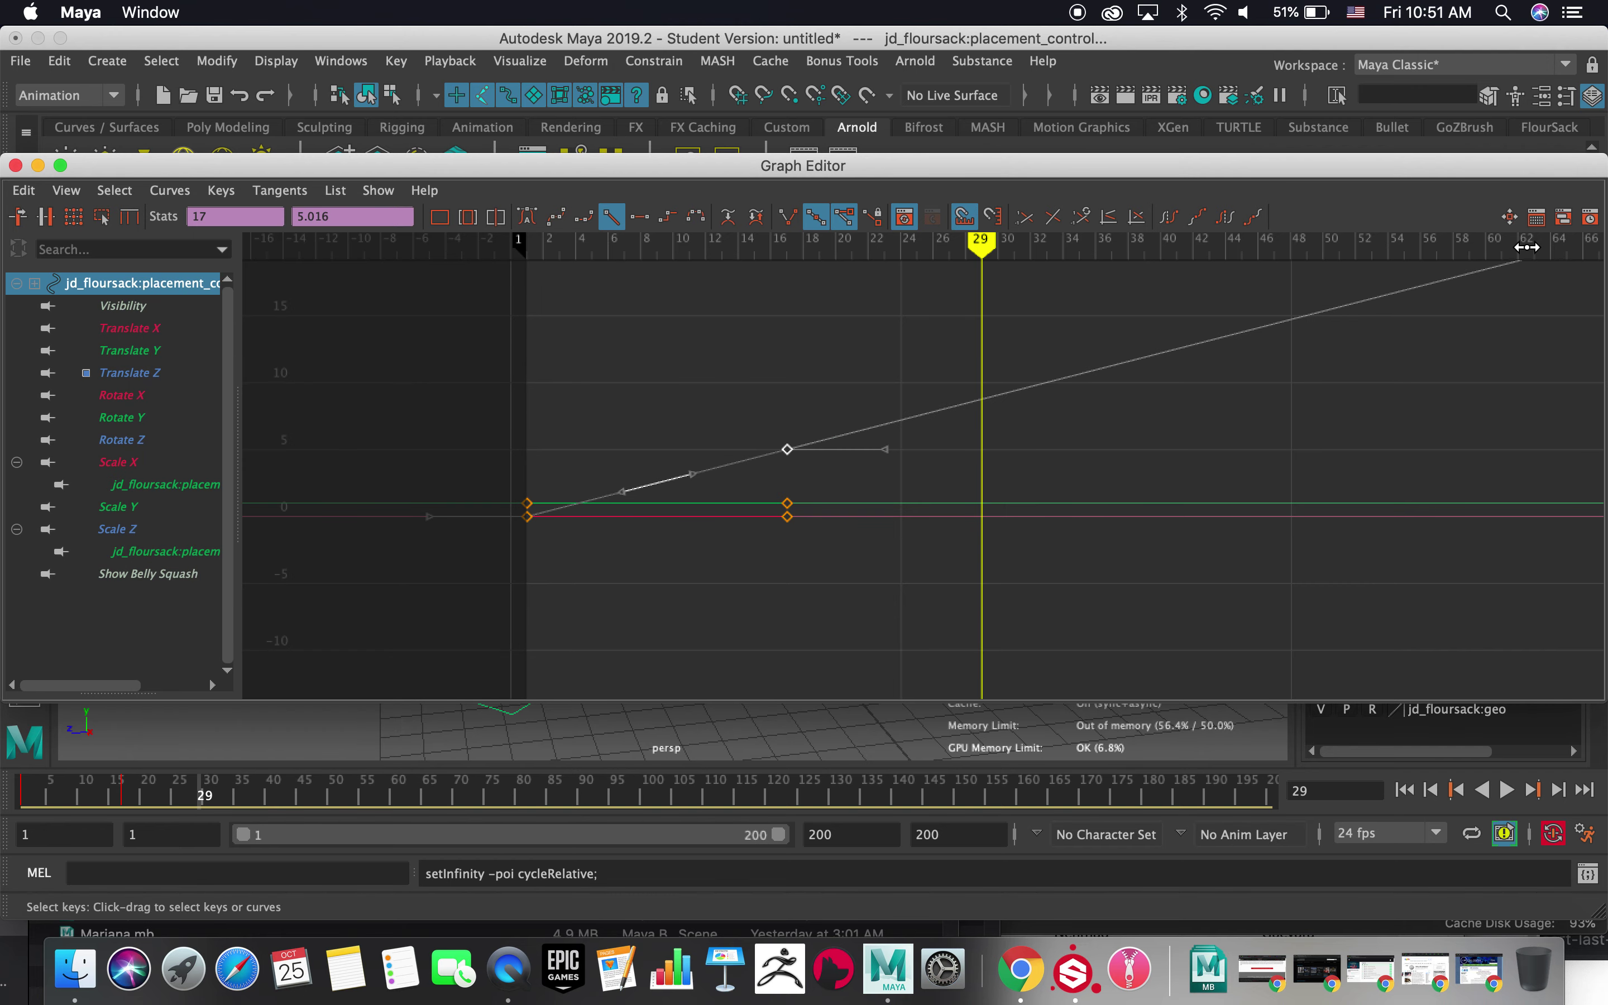
- Close the Graph Editor and play the animation to check the sack's forward travel beyond frame 17
click(16, 165)
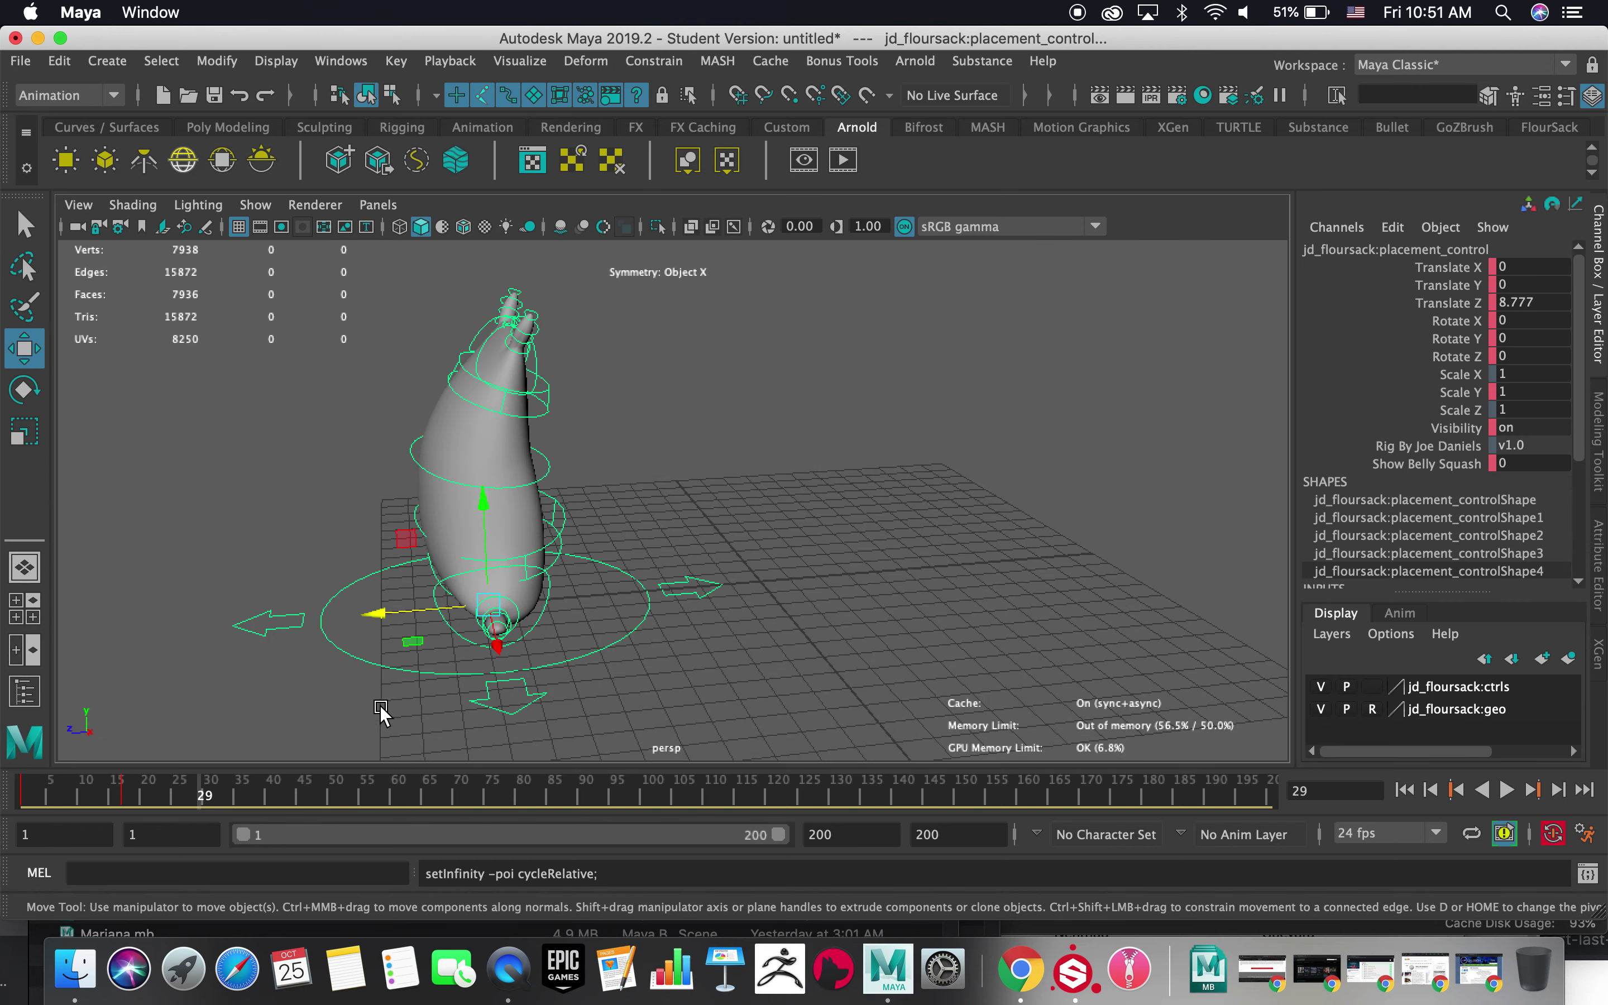
drag(157, 785, 298, 786)
alt+drag(632, 549, 927, 555)
alt+middle_drag(920, 555, 747, 480)
alt+right_drag(749, 491, 686, 509)
alt+drag(685, 509, 798, 573)
click(1507, 788)
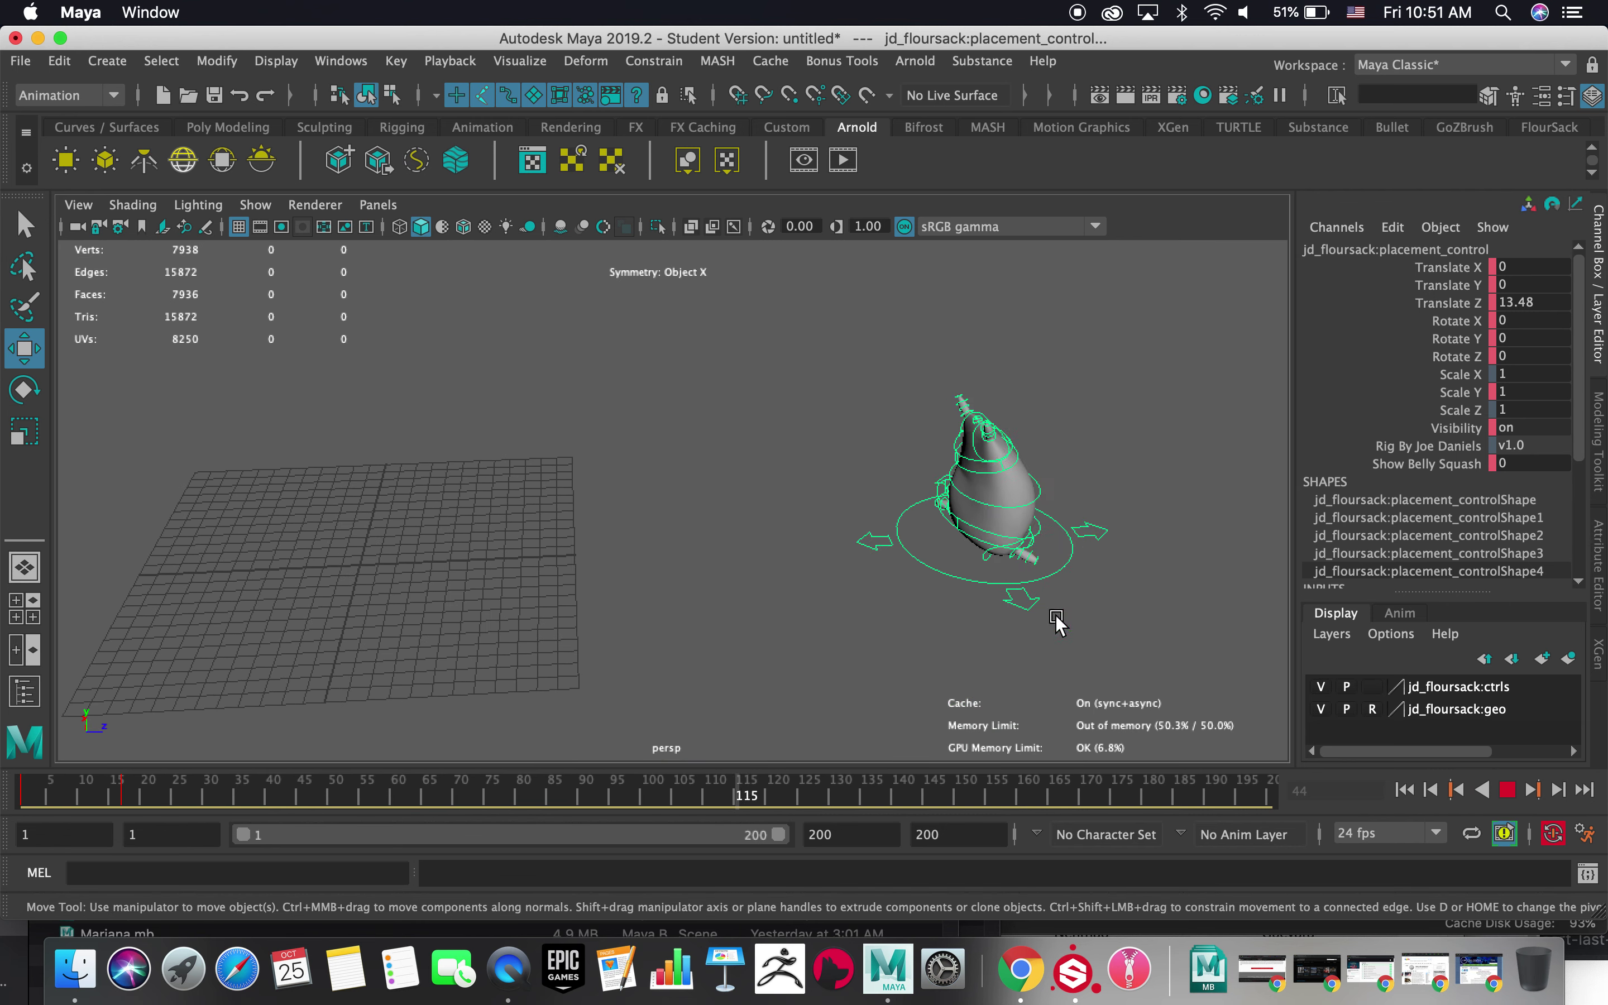
click(1508, 791)
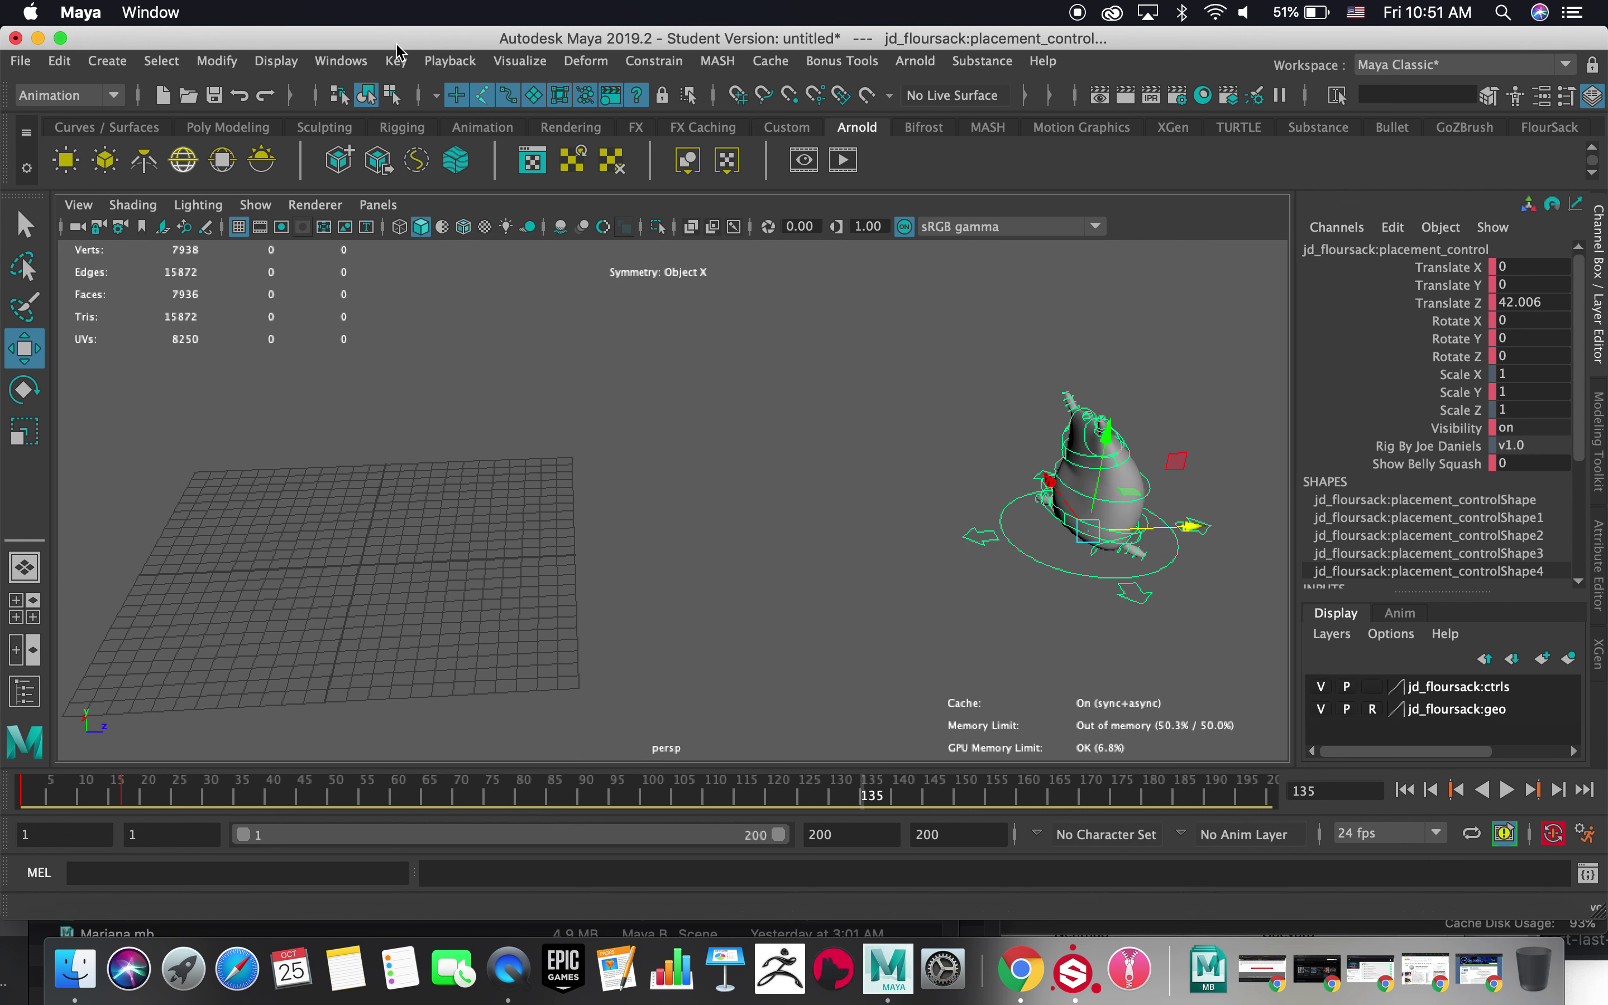
- Bake the placement control's animation from frame 0 to 90 with Smart Bake enabled
click(395, 62)
mouse_move(343, 63)
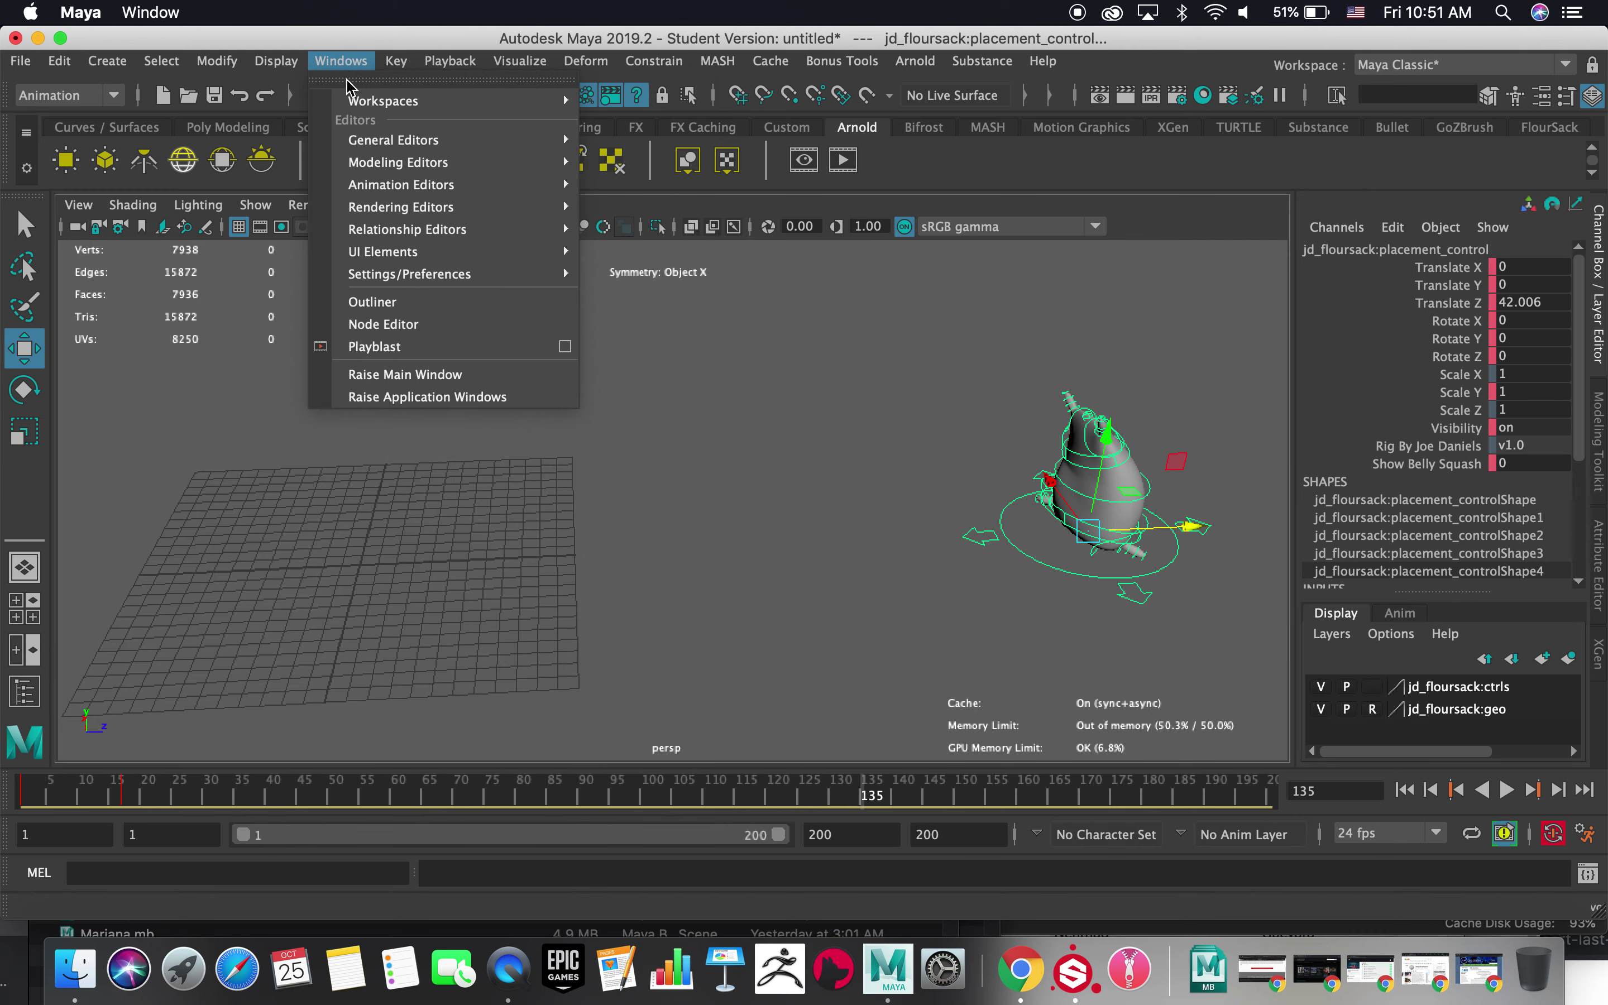
mouse_move(384, 252)
mouse_move(392, 61)
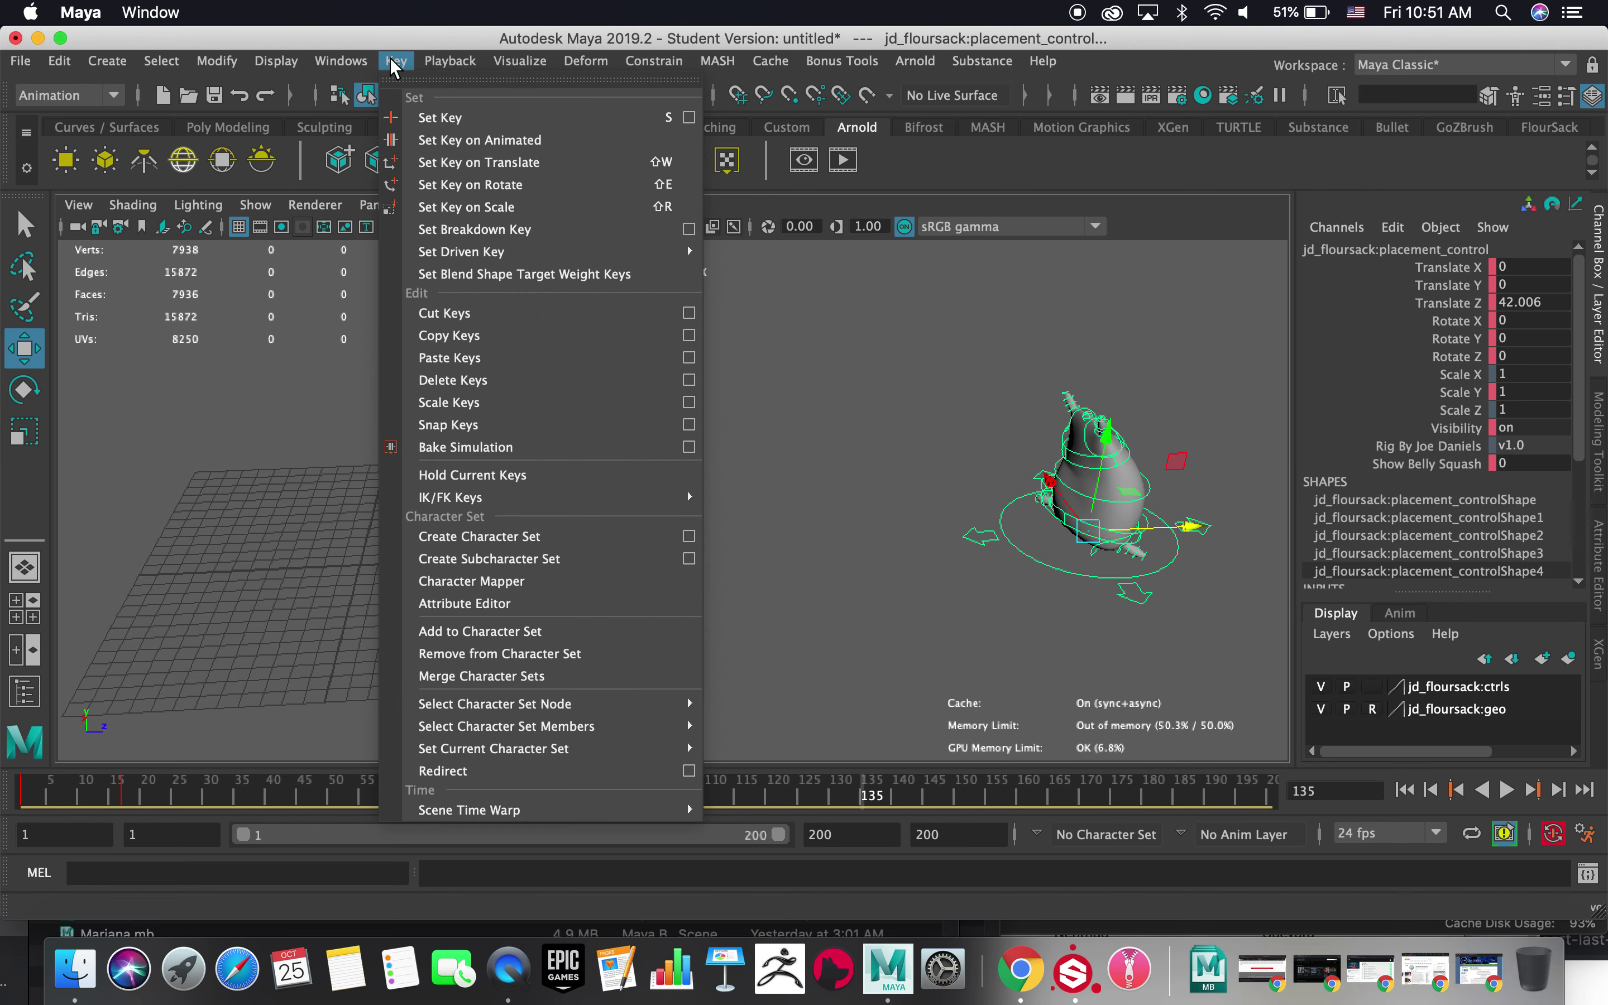
click(689, 447)
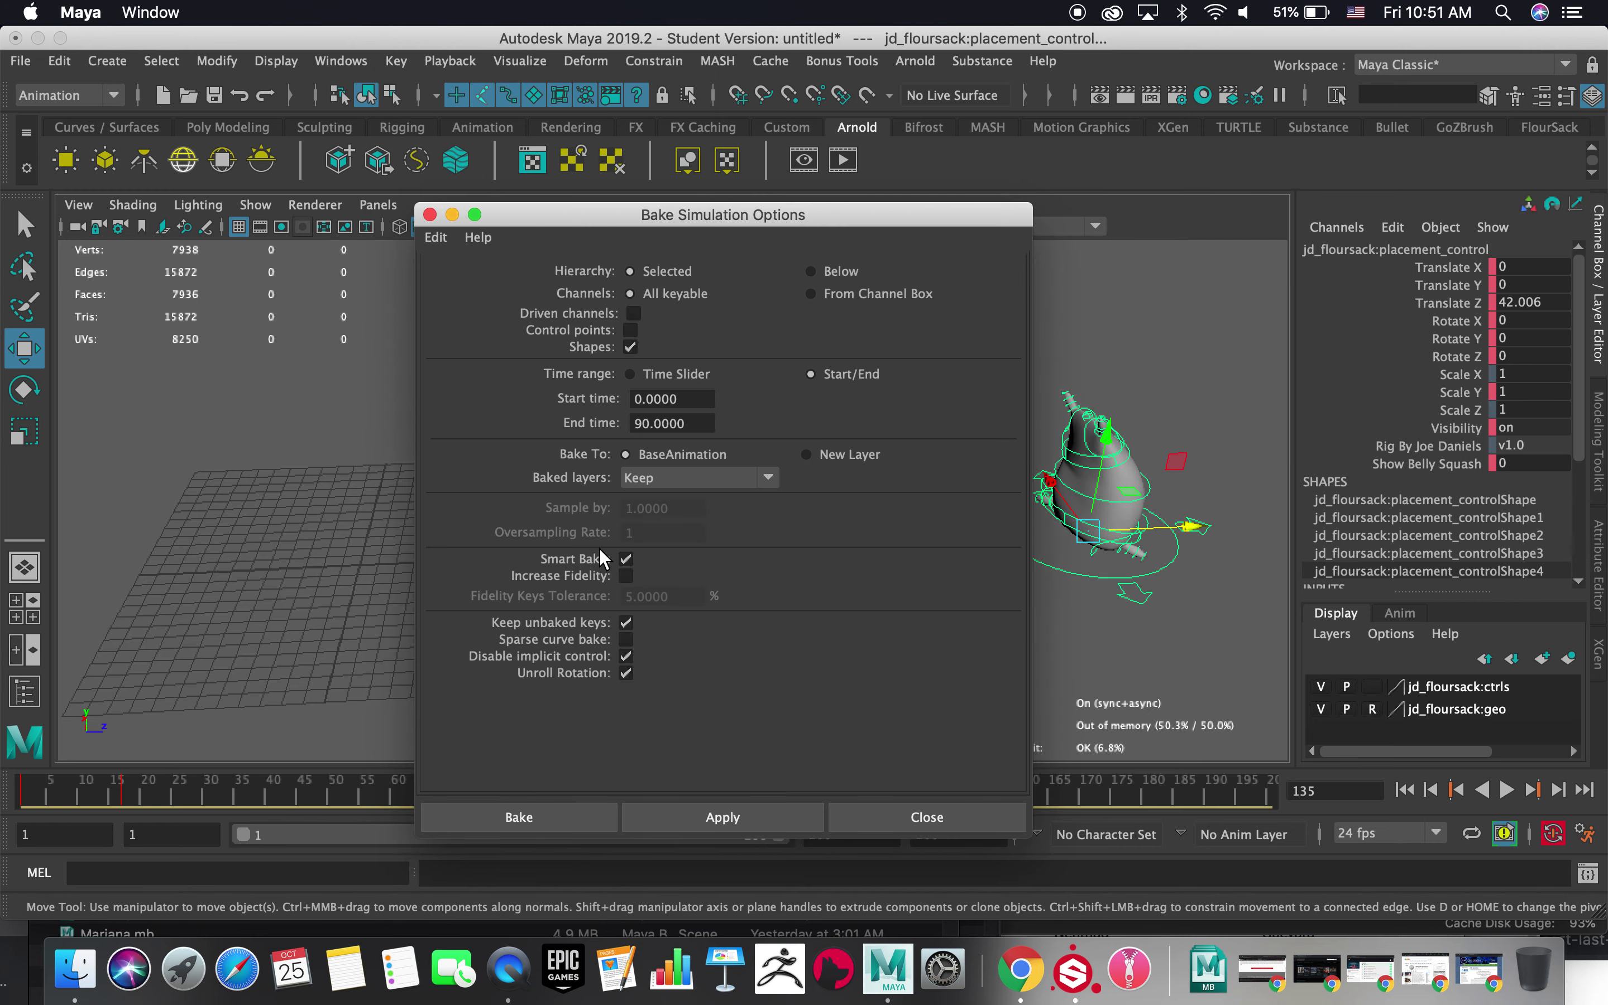
click(703, 818)
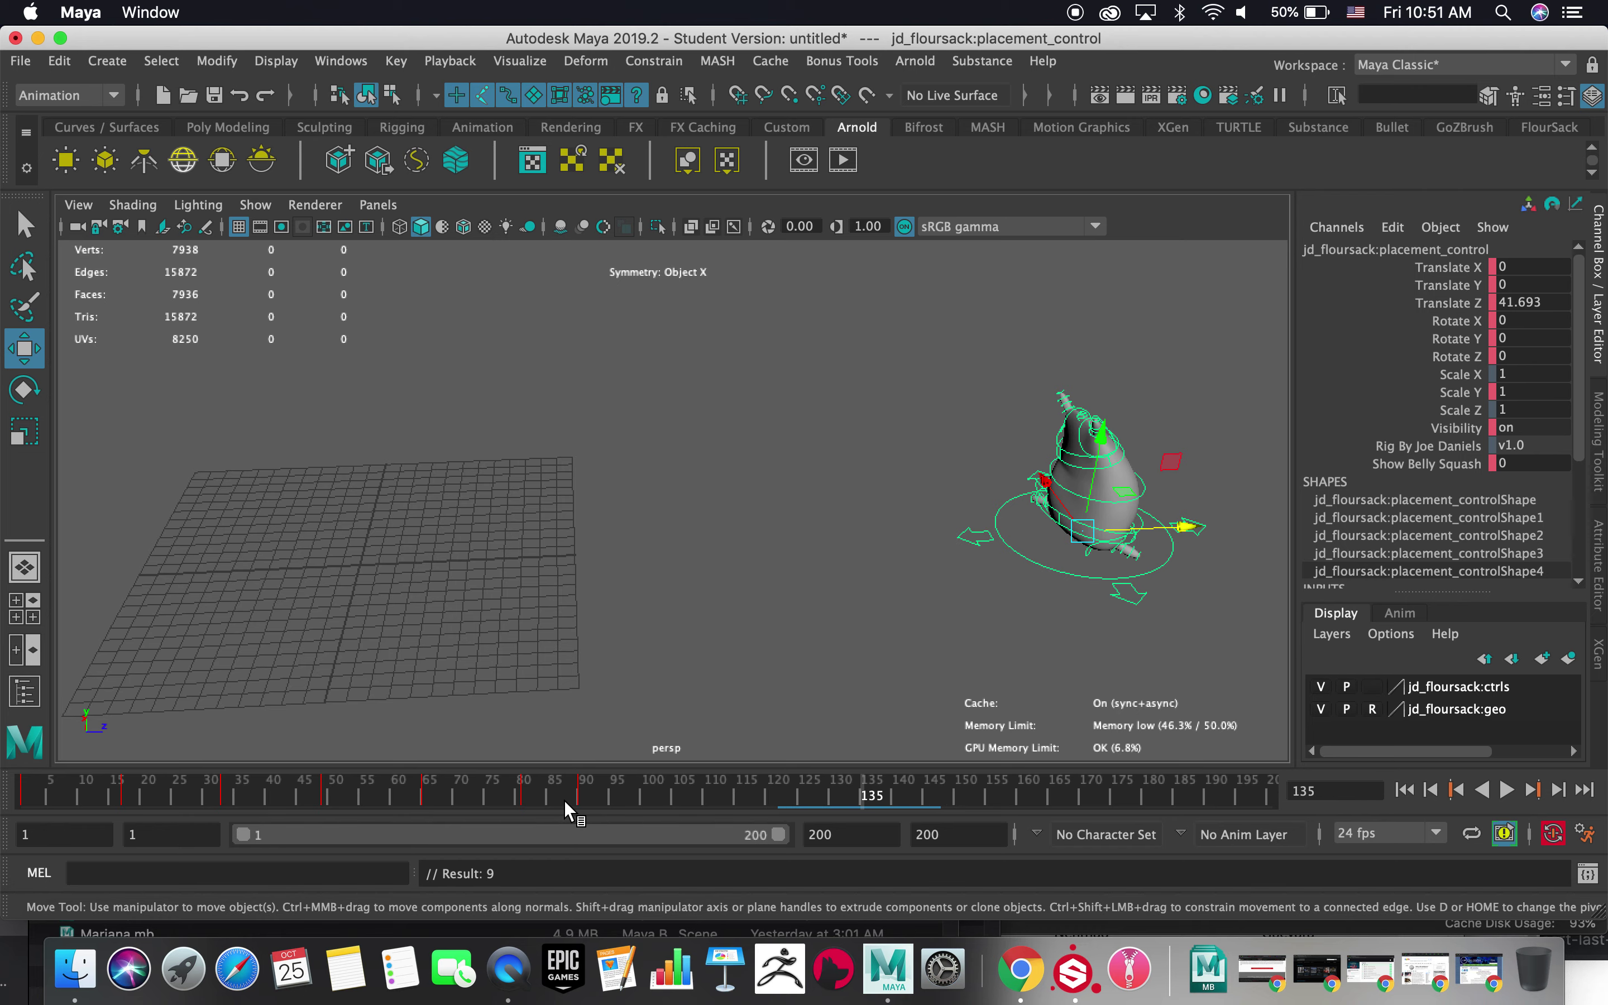
- Set the Post Infinity of the placement control's baked curves to Constant in the Graph Editor
click(218, 62)
mouse_move(342, 62)
mouse_move(367, 161)
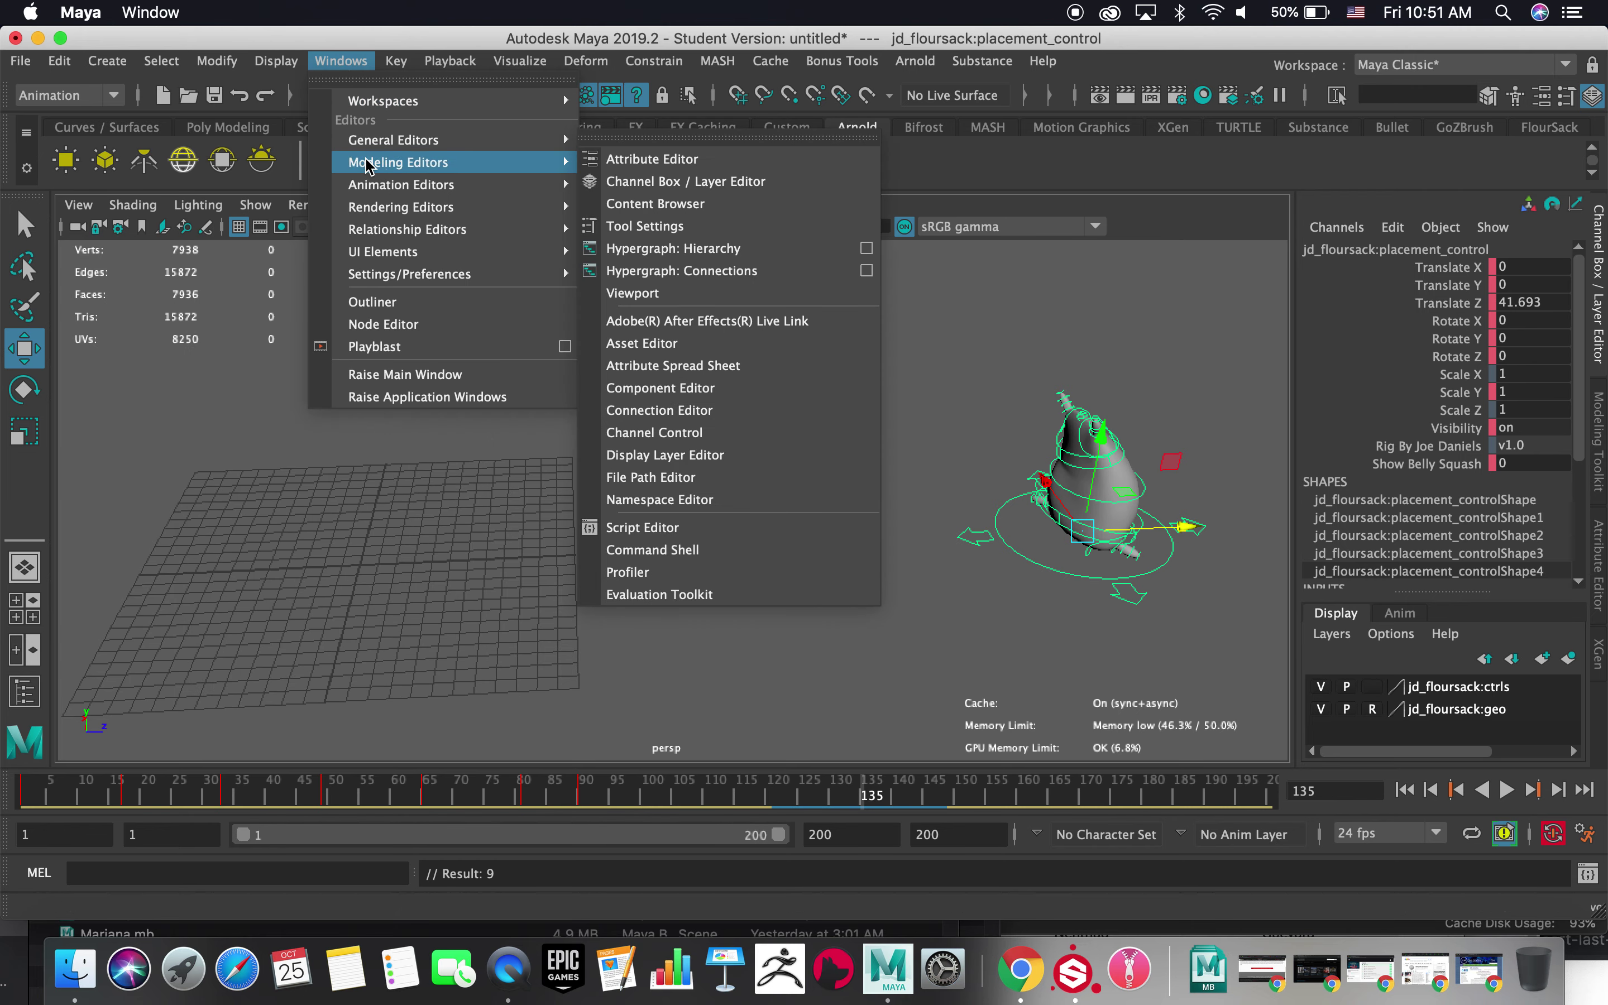
mouse_move(412, 184)
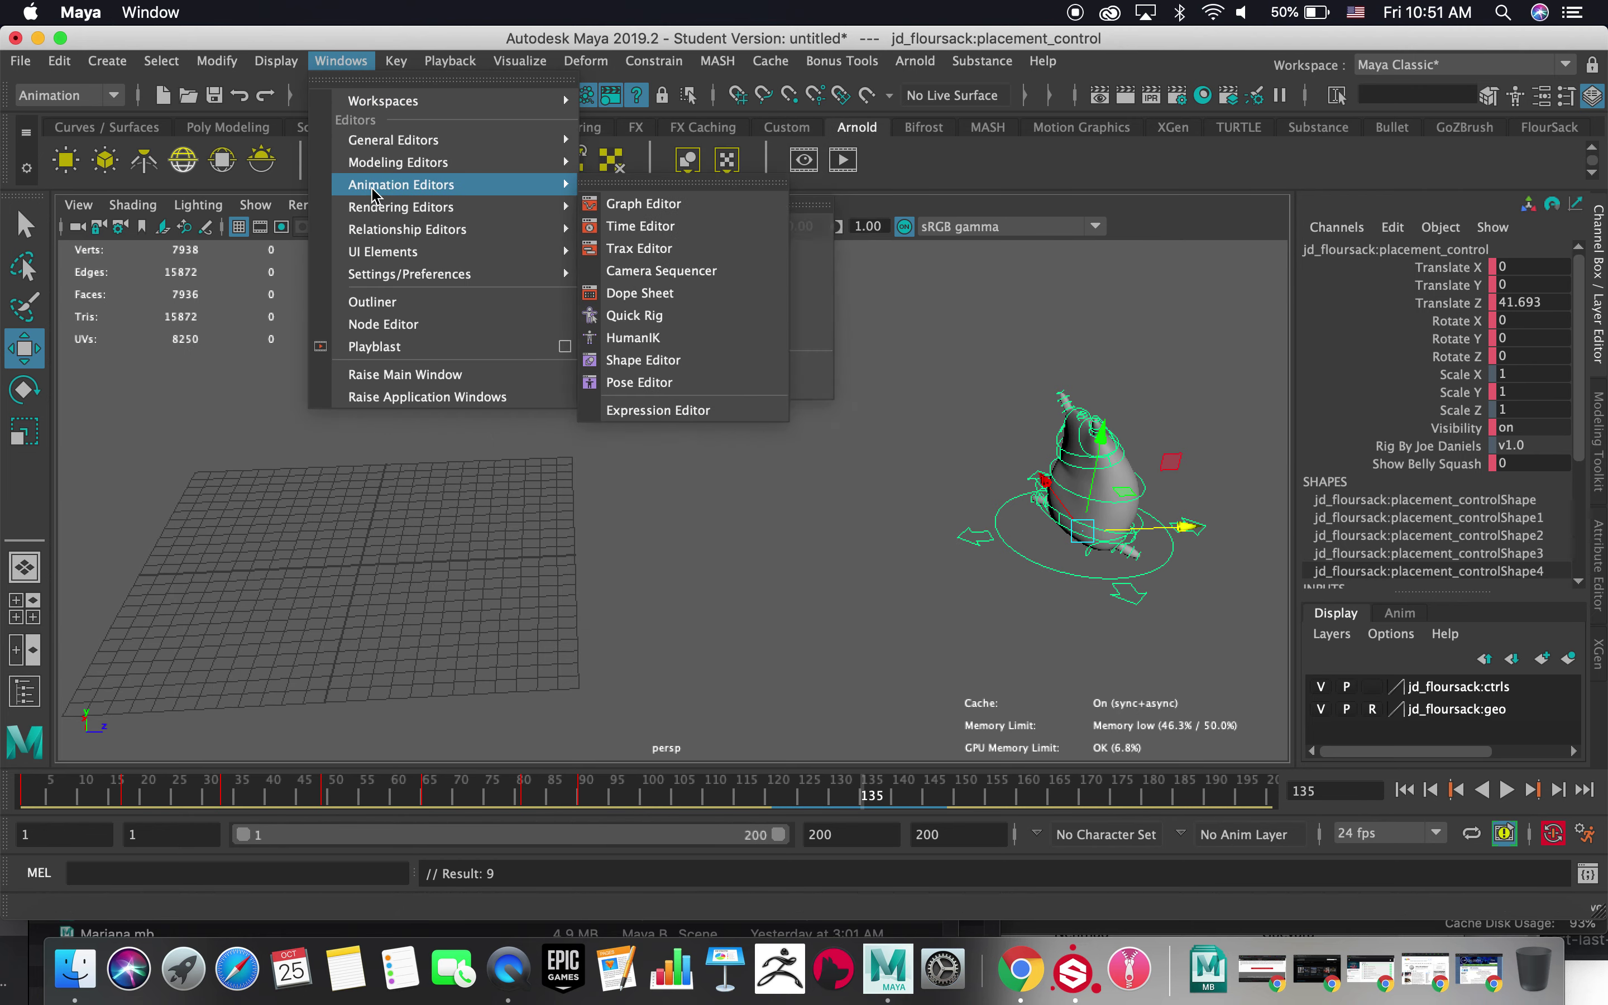
click(727, 202)
drag(791, 166, 818, 179)
scroll(1167, 378, down, 1)
alt+middle_drag(1122, 371, 807, 486)
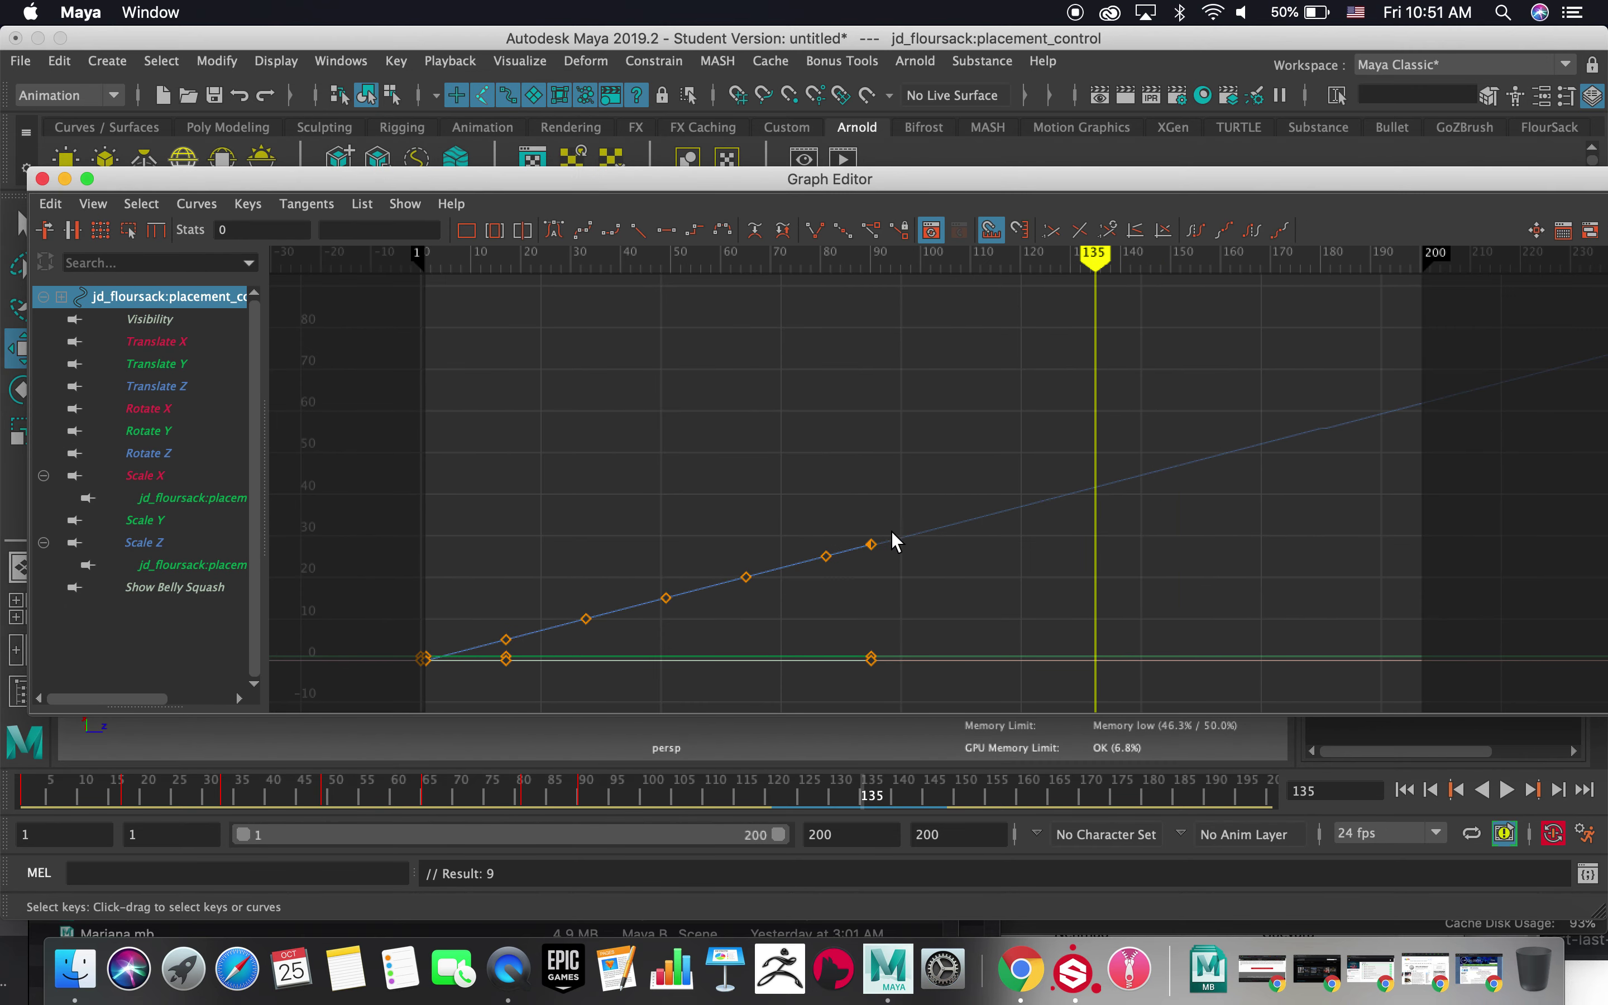
click(188, 205)
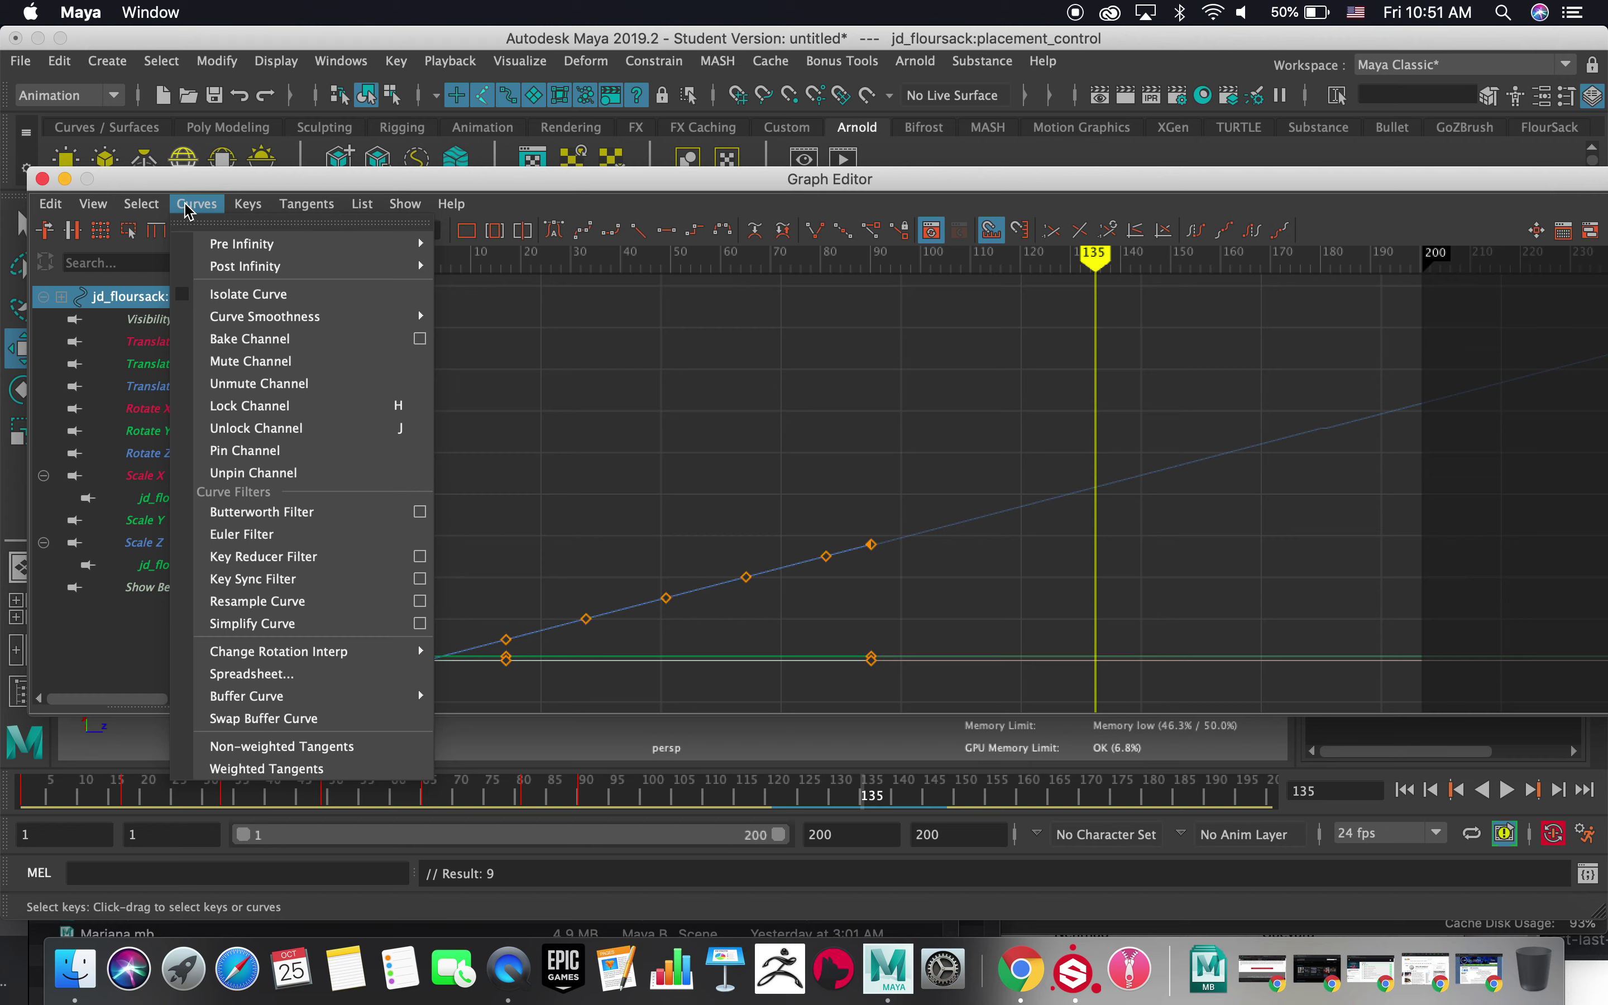
mouse_move(246, 266)
click(511, 374)
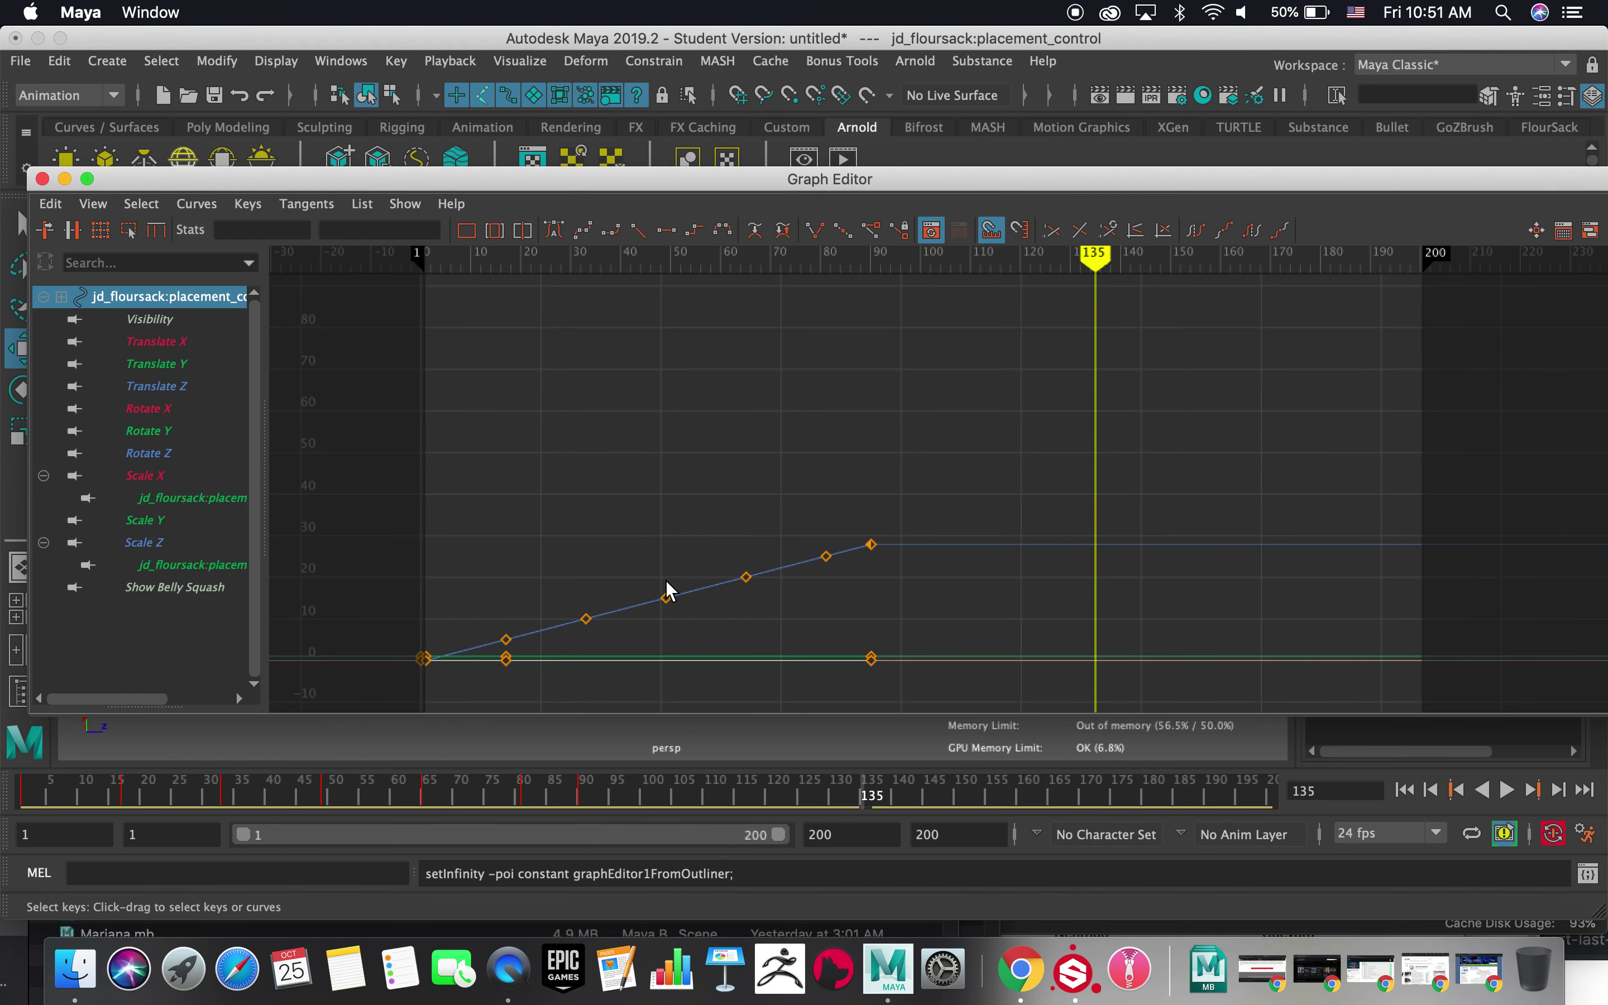
- Close the Graph Editor and play the animation from frame 8 past frame 90 to check where the sack stops
click(42, 179)
alt+drag(732, 427, 732, 435)
drag(458, 795, 70, 776)
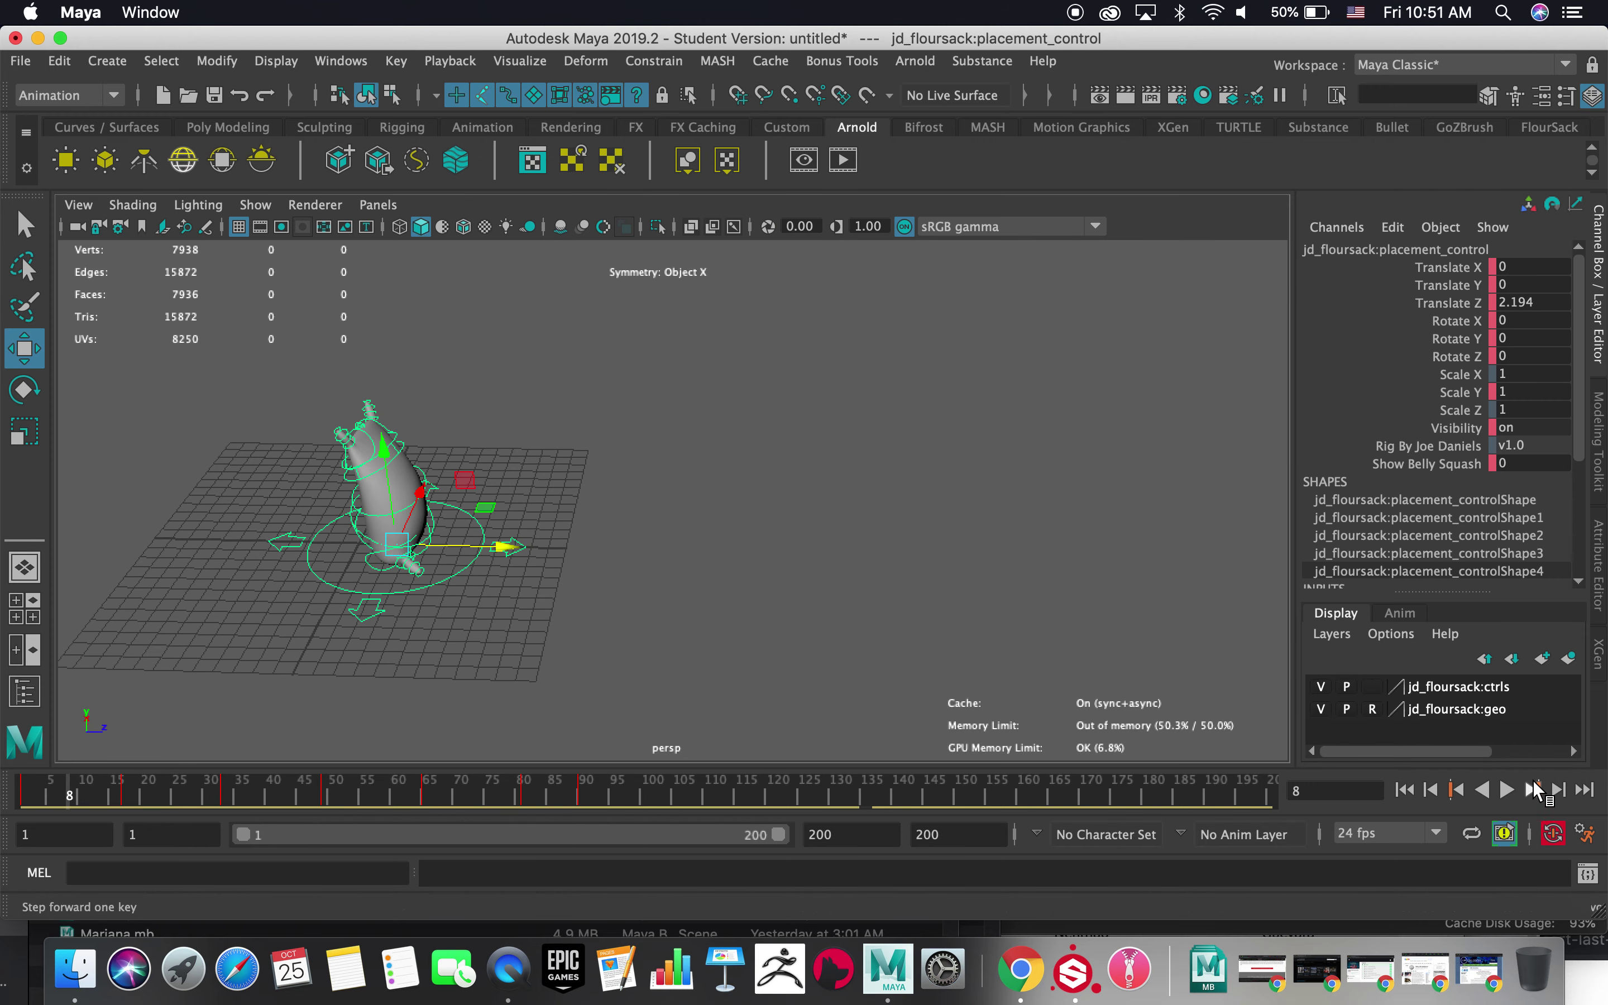
click(1508, 791)
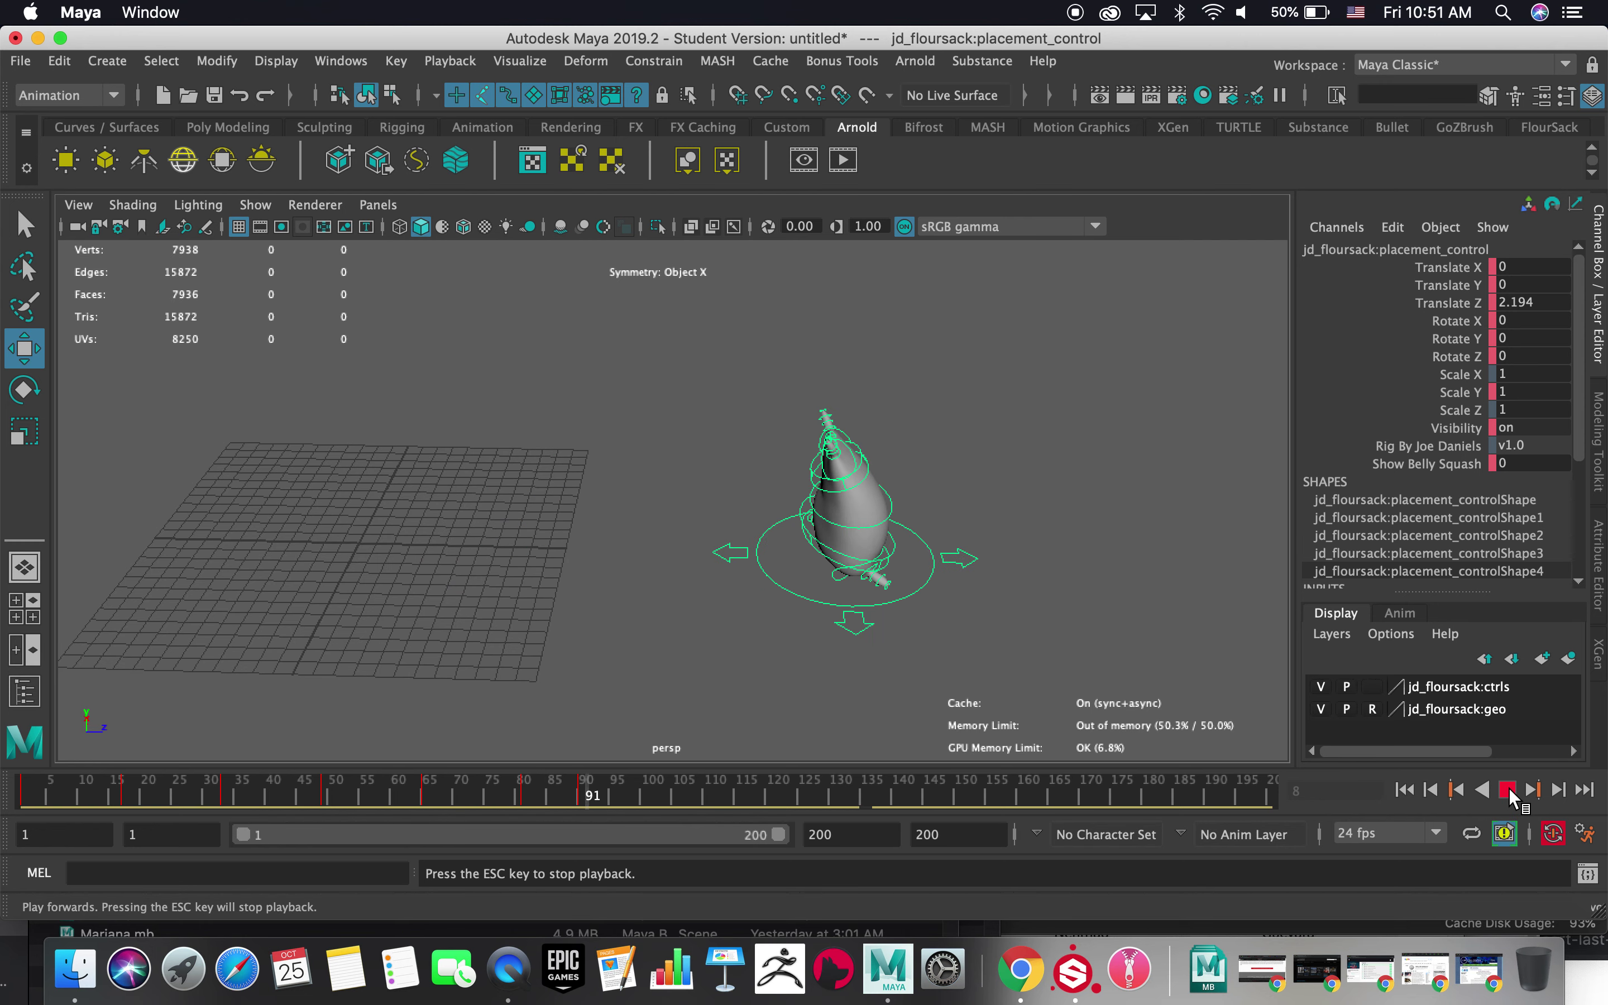
click(1507, 791)
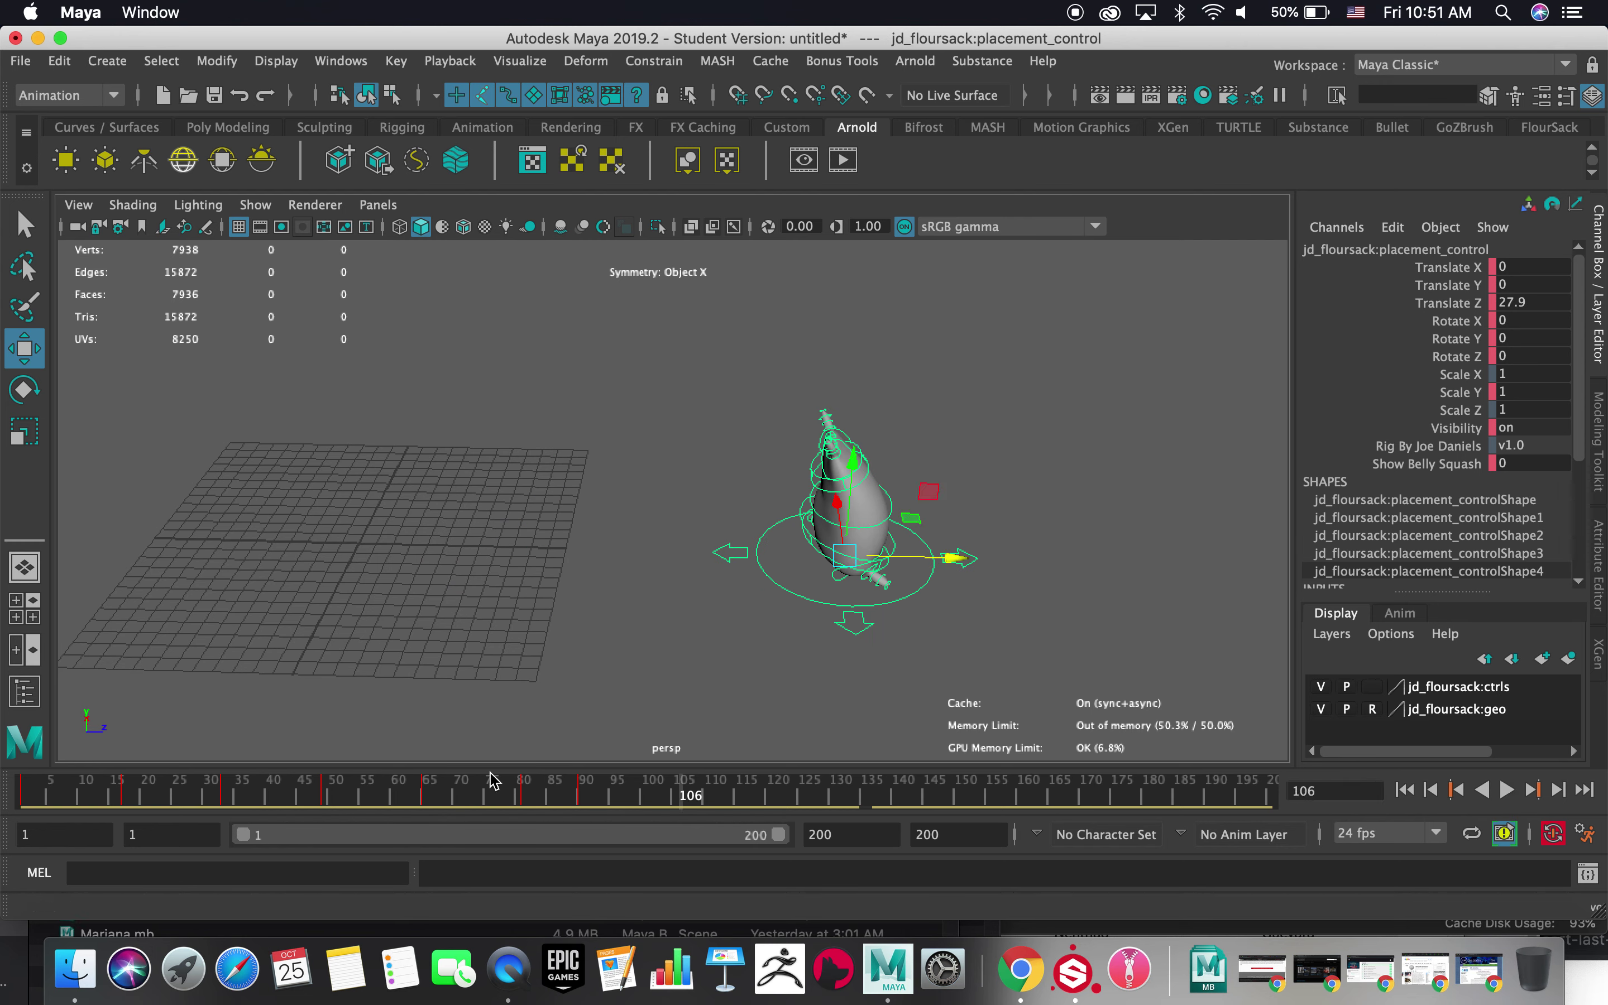
- In the Graph Editor, delete the Translate Z keys from frames 17 to 81 and the flat curves' keys at frames 17 and 90
click(361, 56)
mouse_move(505, 185)
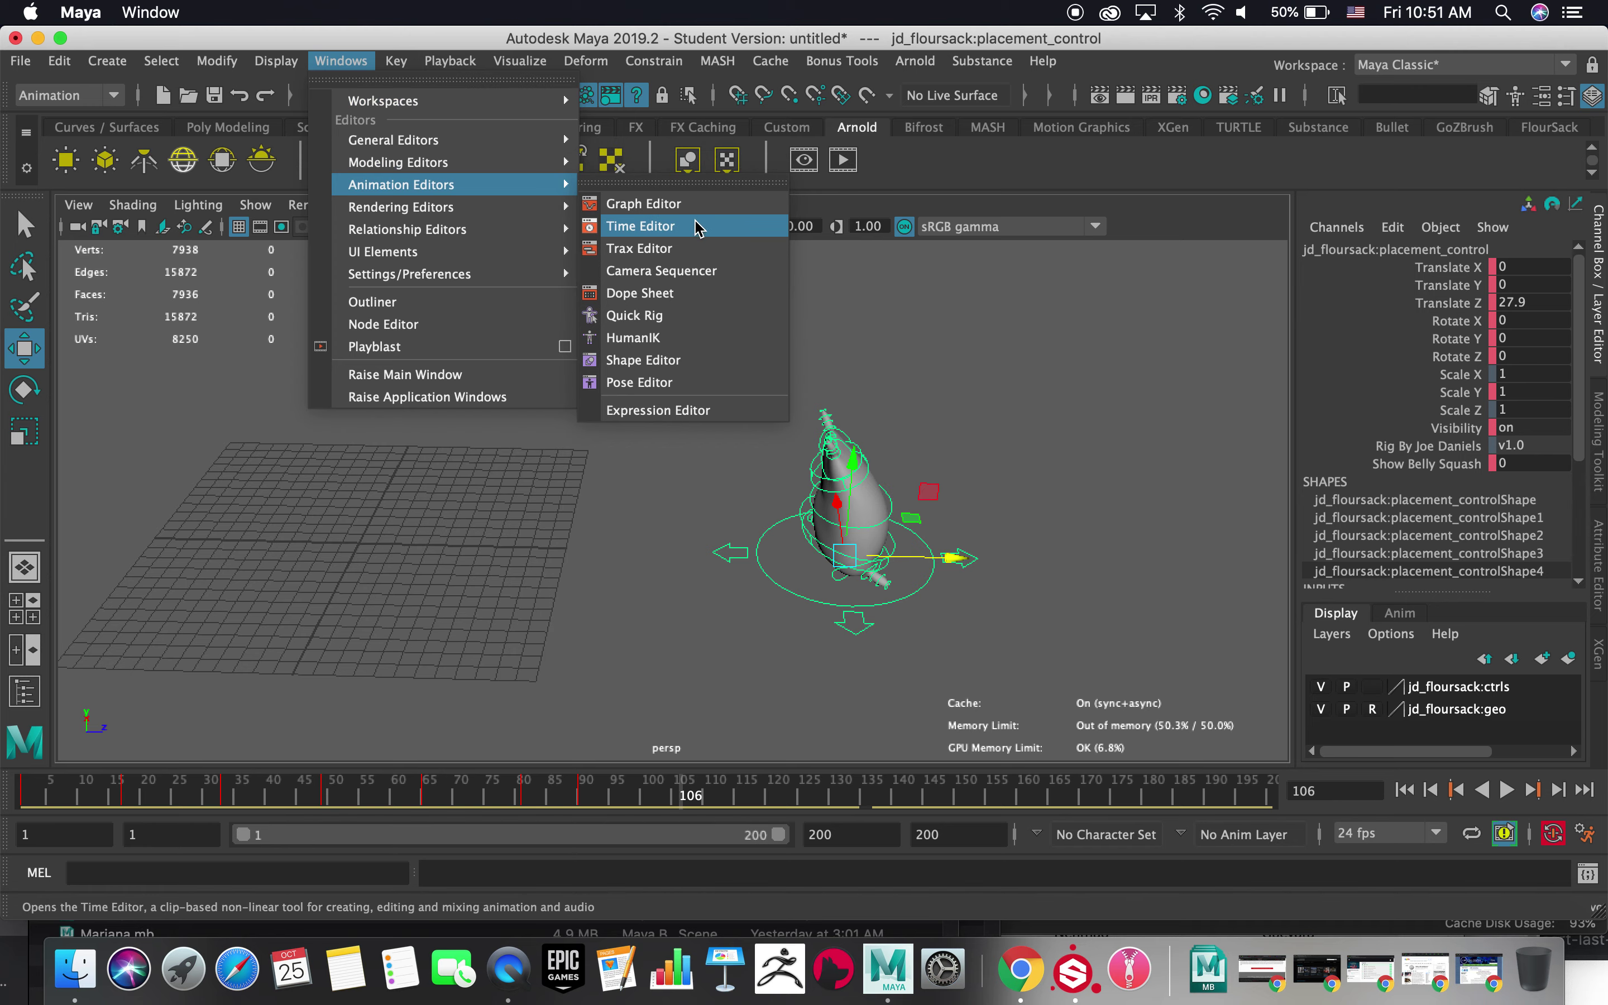
click(698, 205)
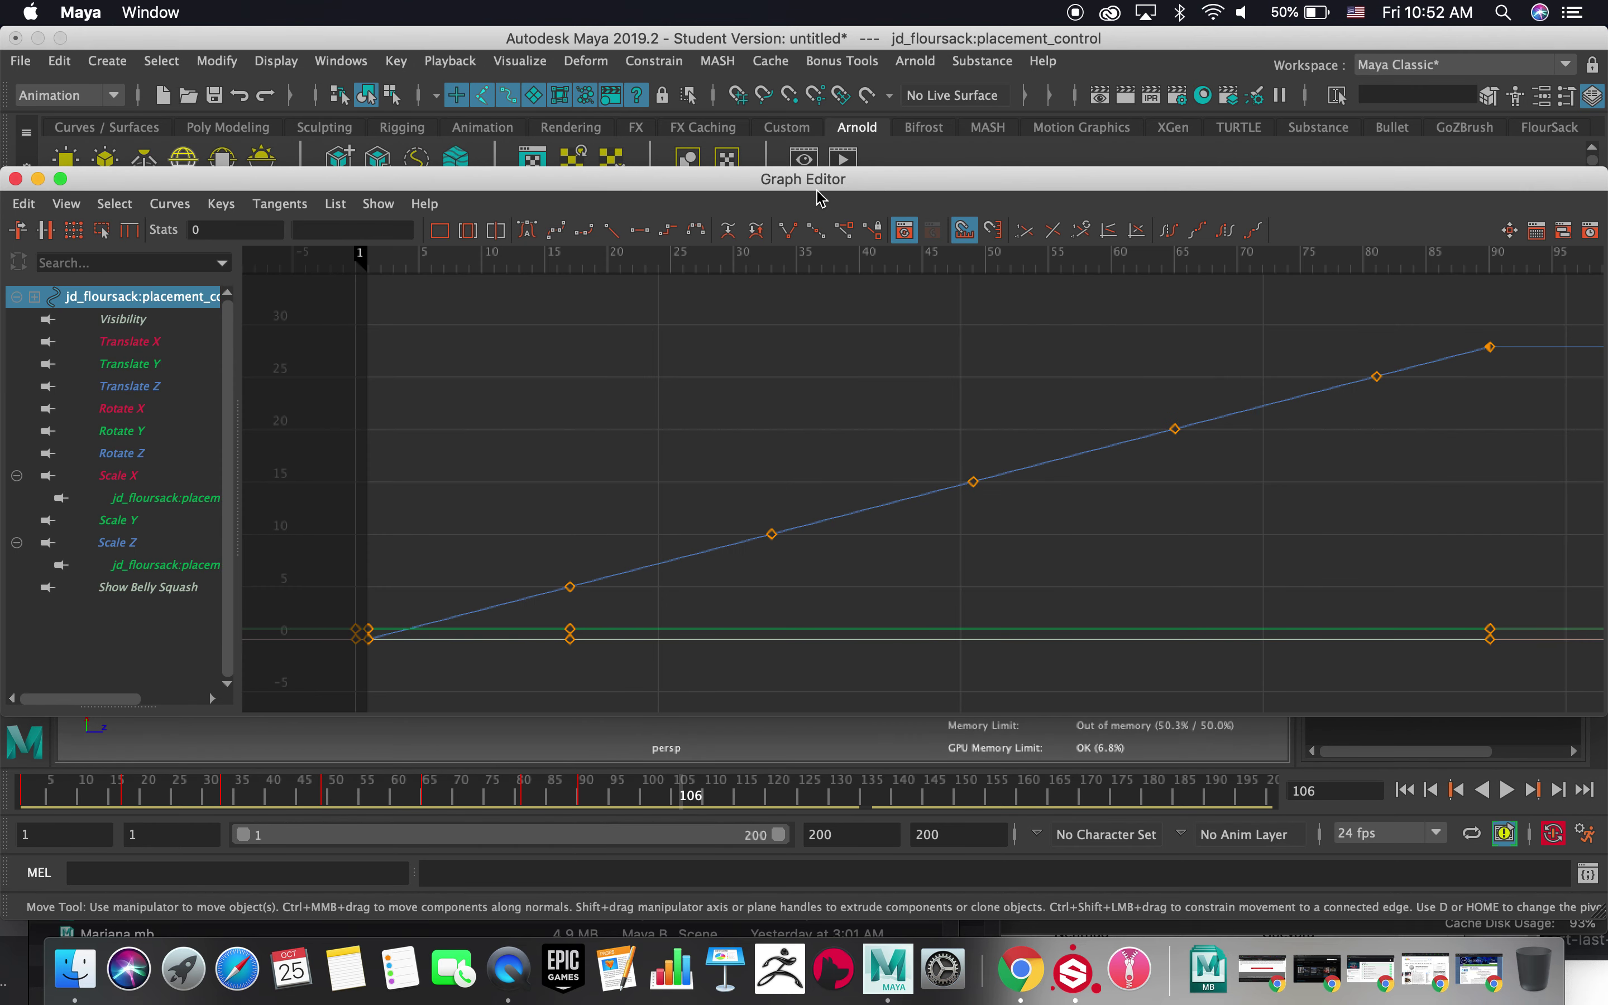
drag(501, 433, 824, 594)
drag(1394, 545, 1415, 547)
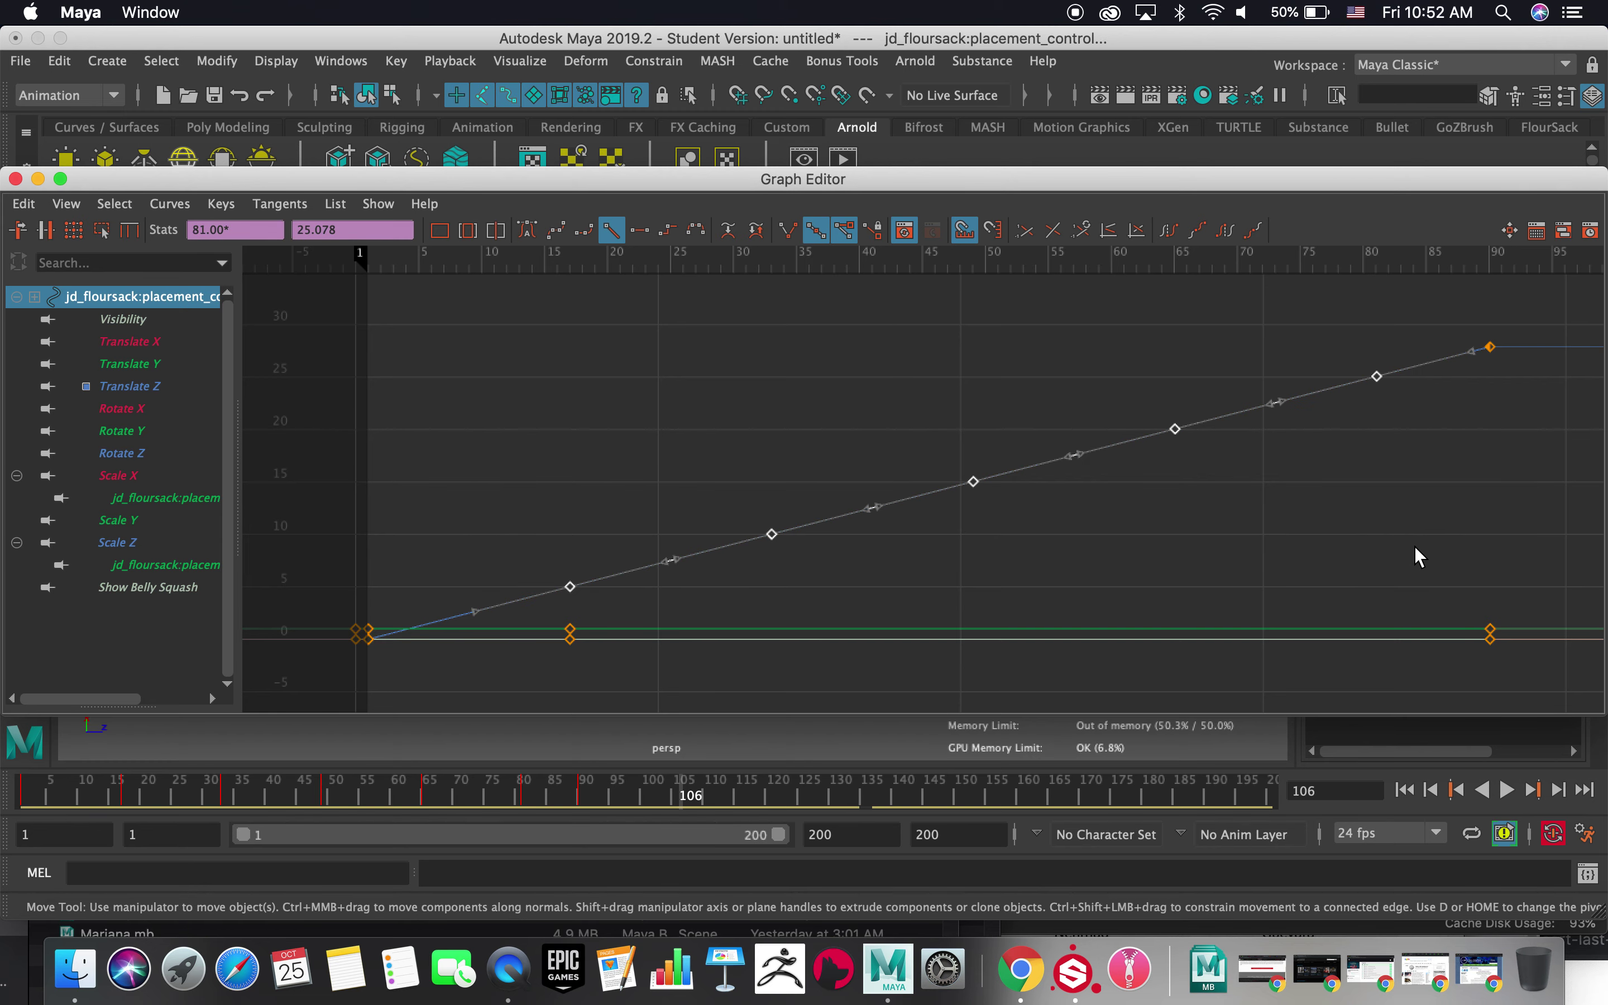
key(Delete)
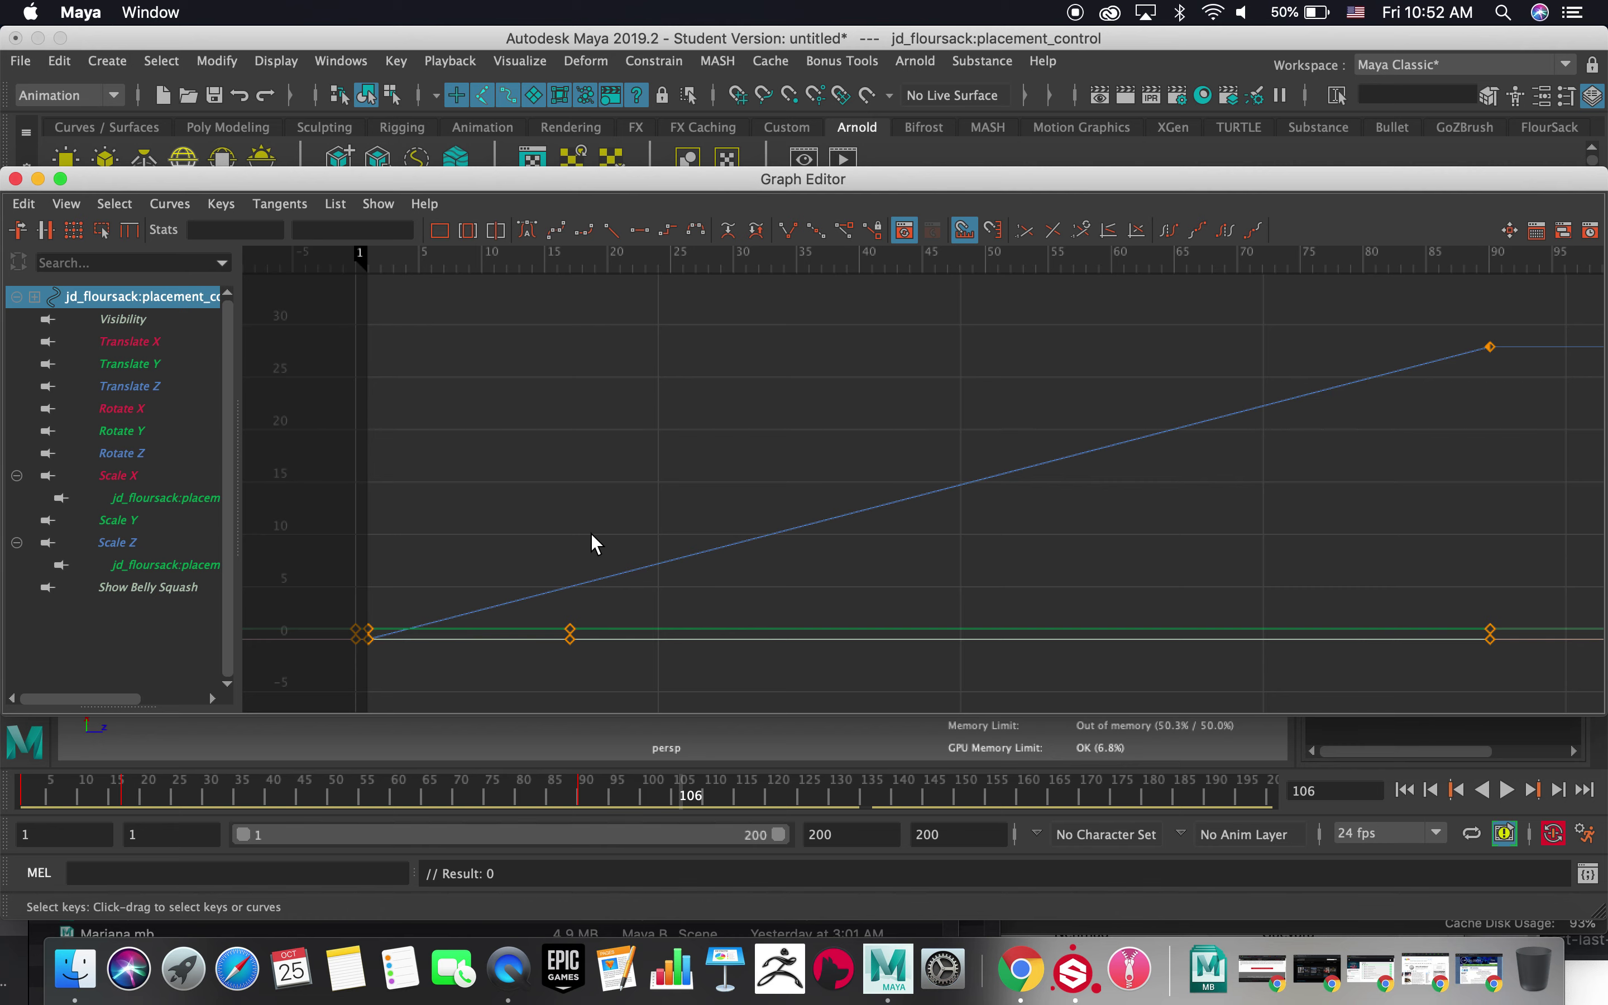
drag(857, 723, 1549, 744)
key(Delete)
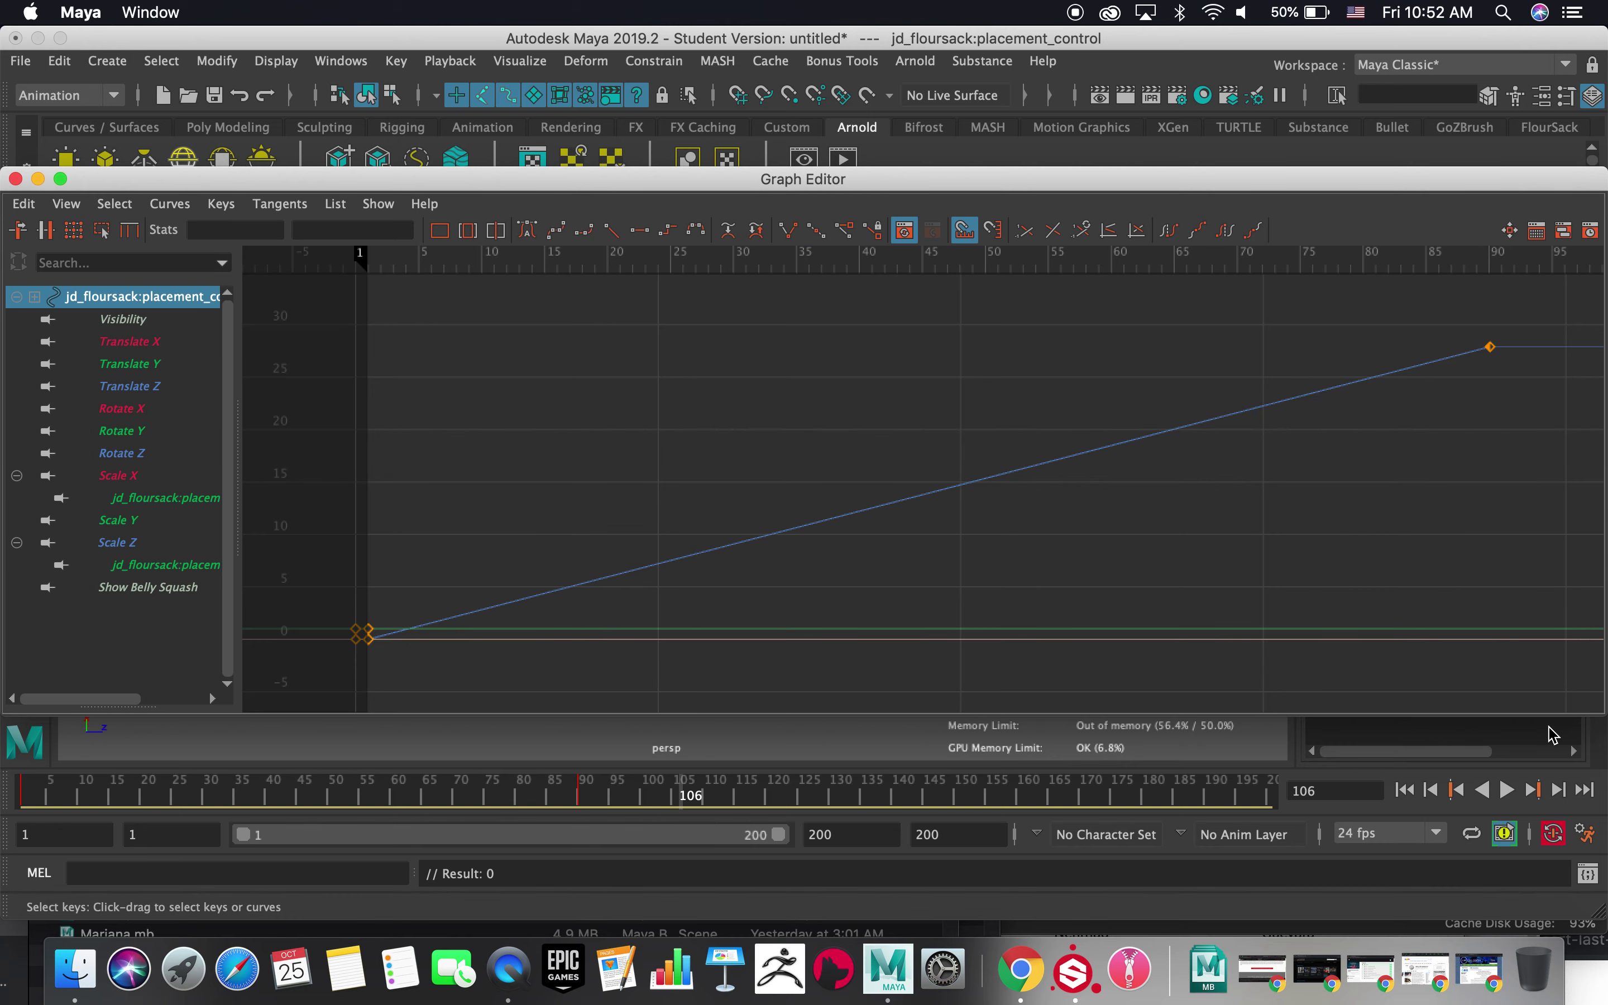
- Examine the placement control's translate, rotate and Scale X curves for leftover keys, and close the Graph Editor
click(147, 342)
shift+click(150, 384)
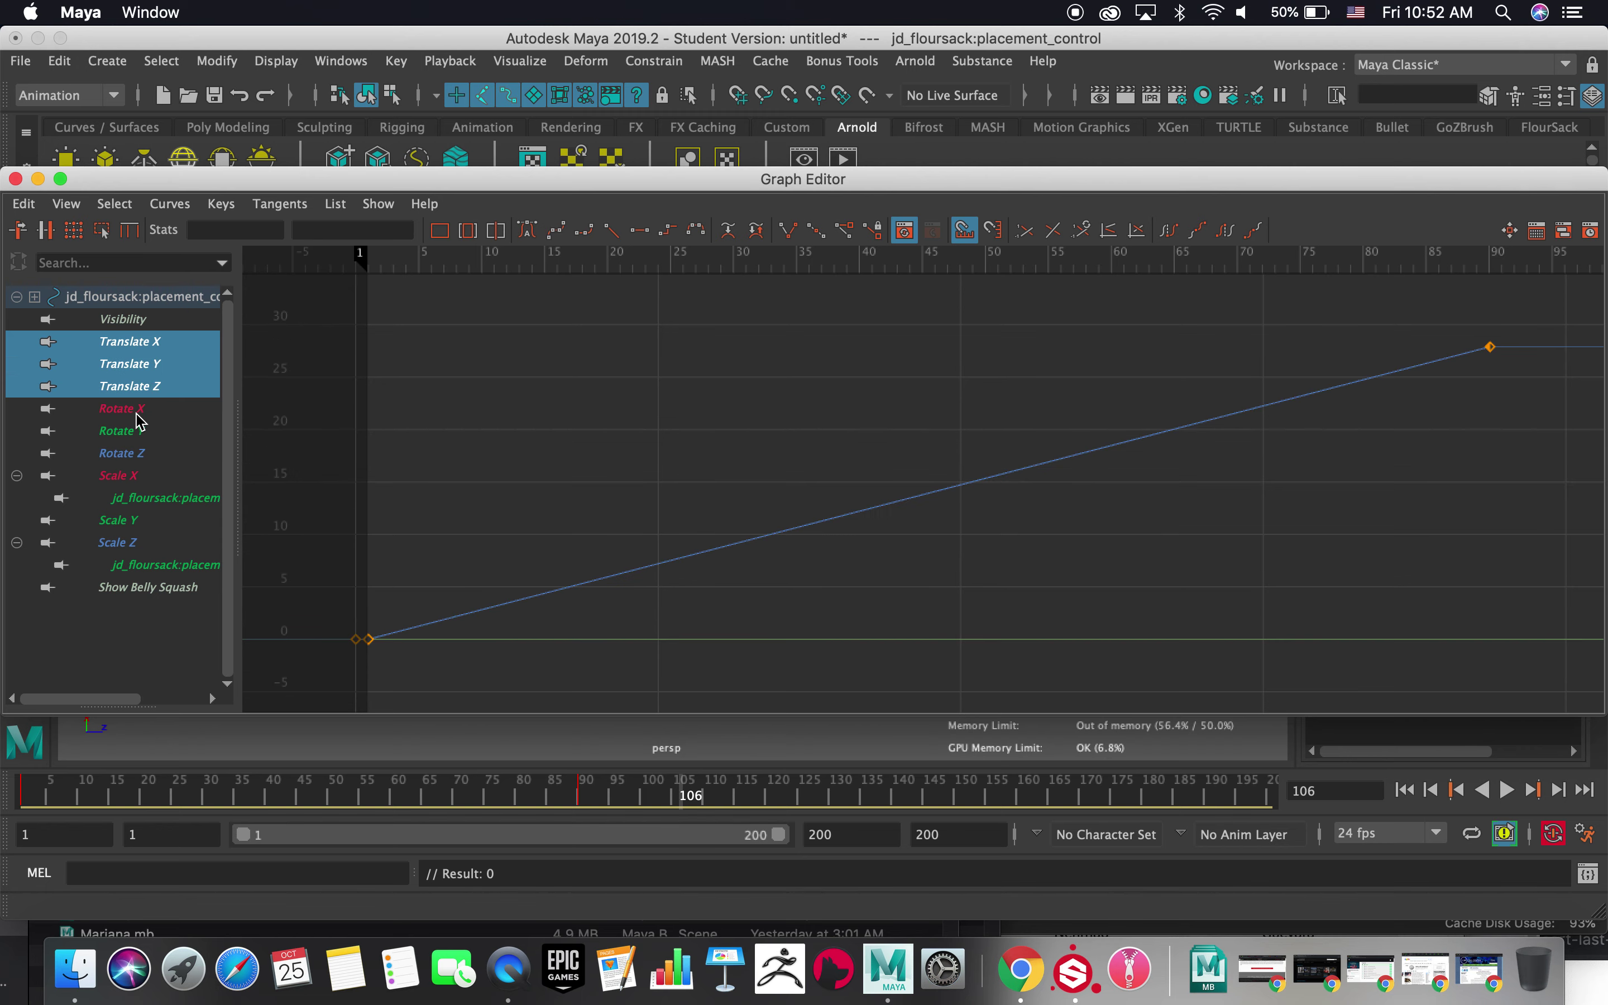
click(150, 364)
click(149, 385)
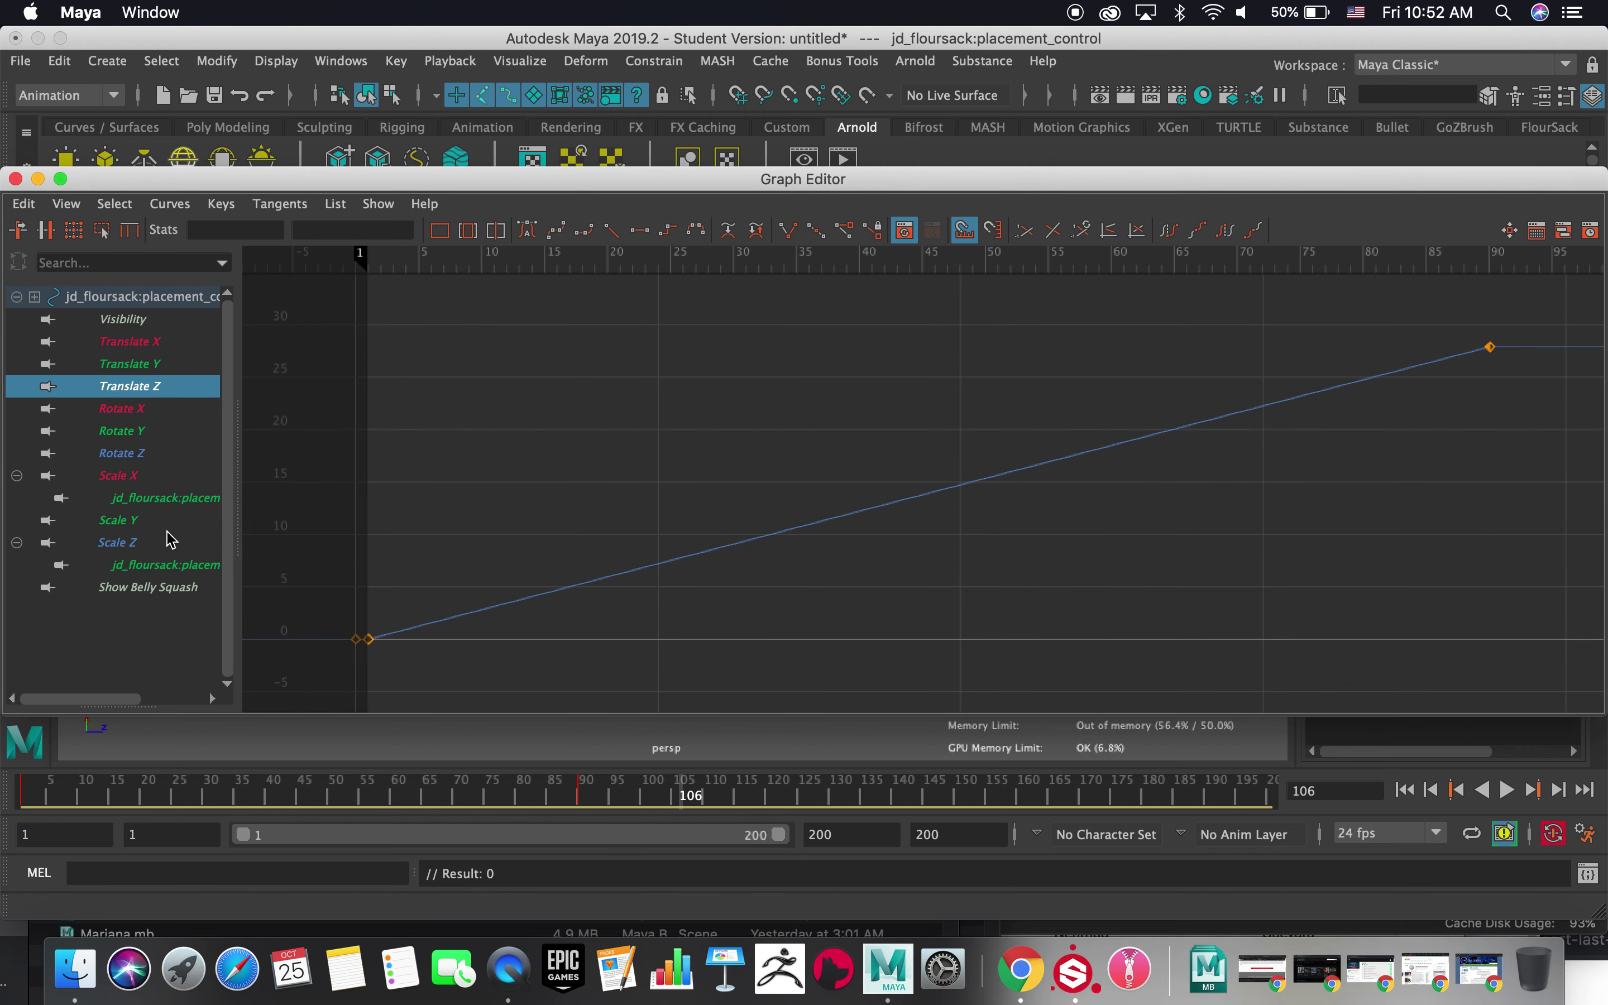
click(141, 409)
shift+click(140, 474)
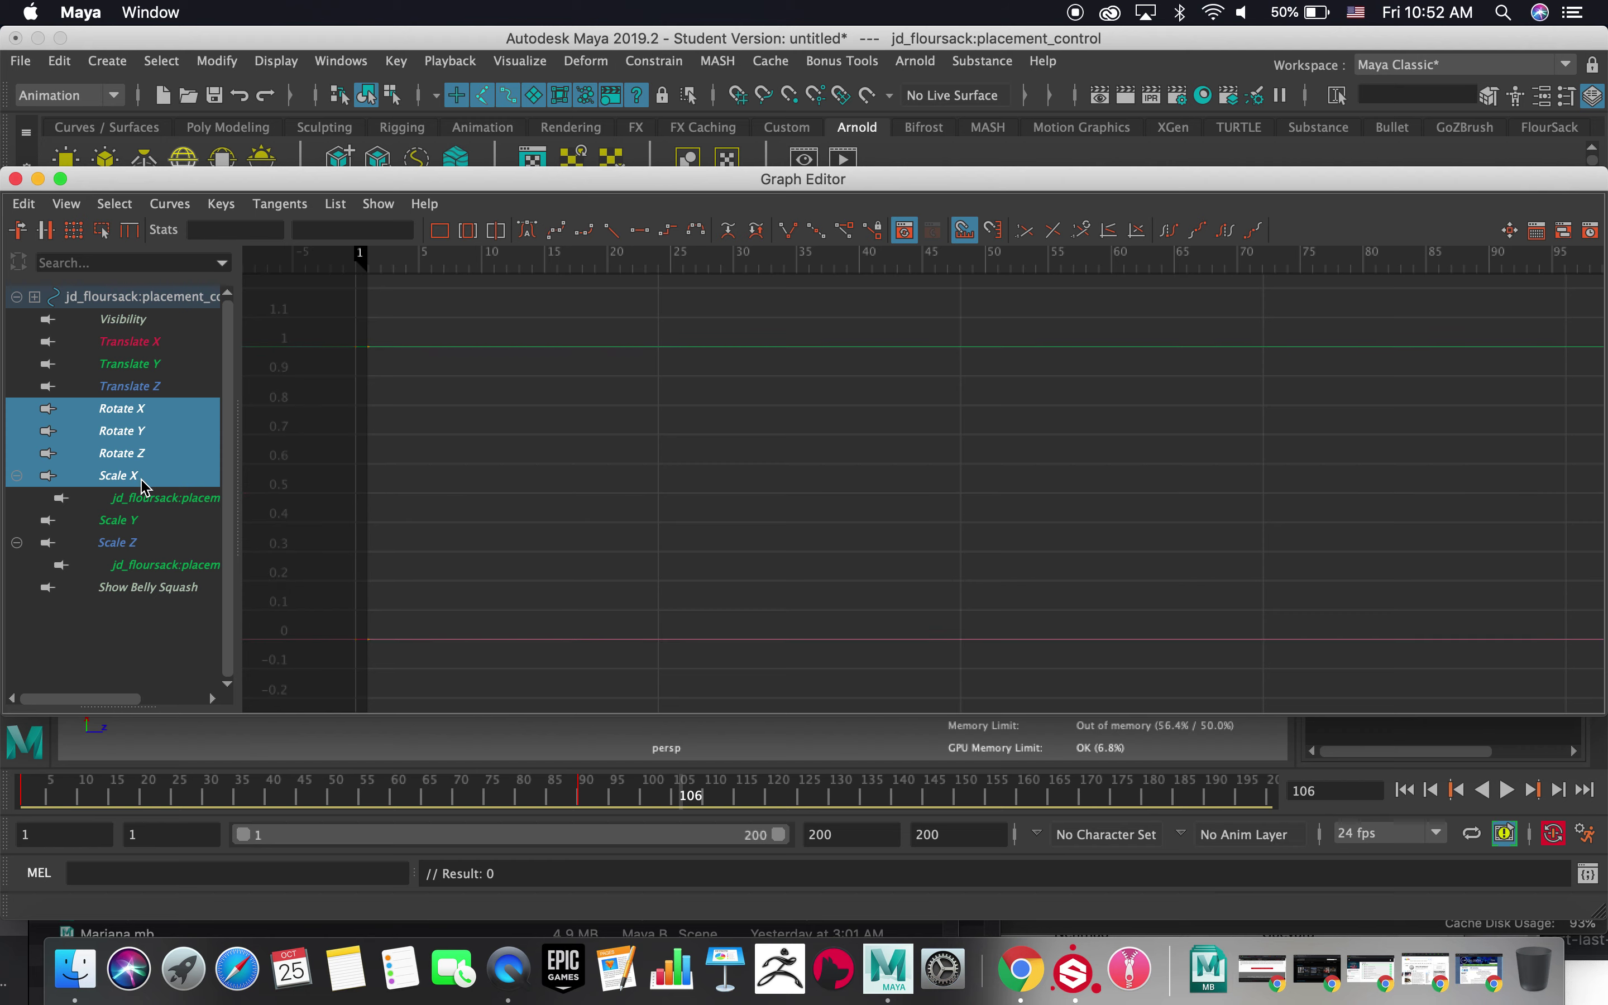
click(150, 431)
click(136, 476)
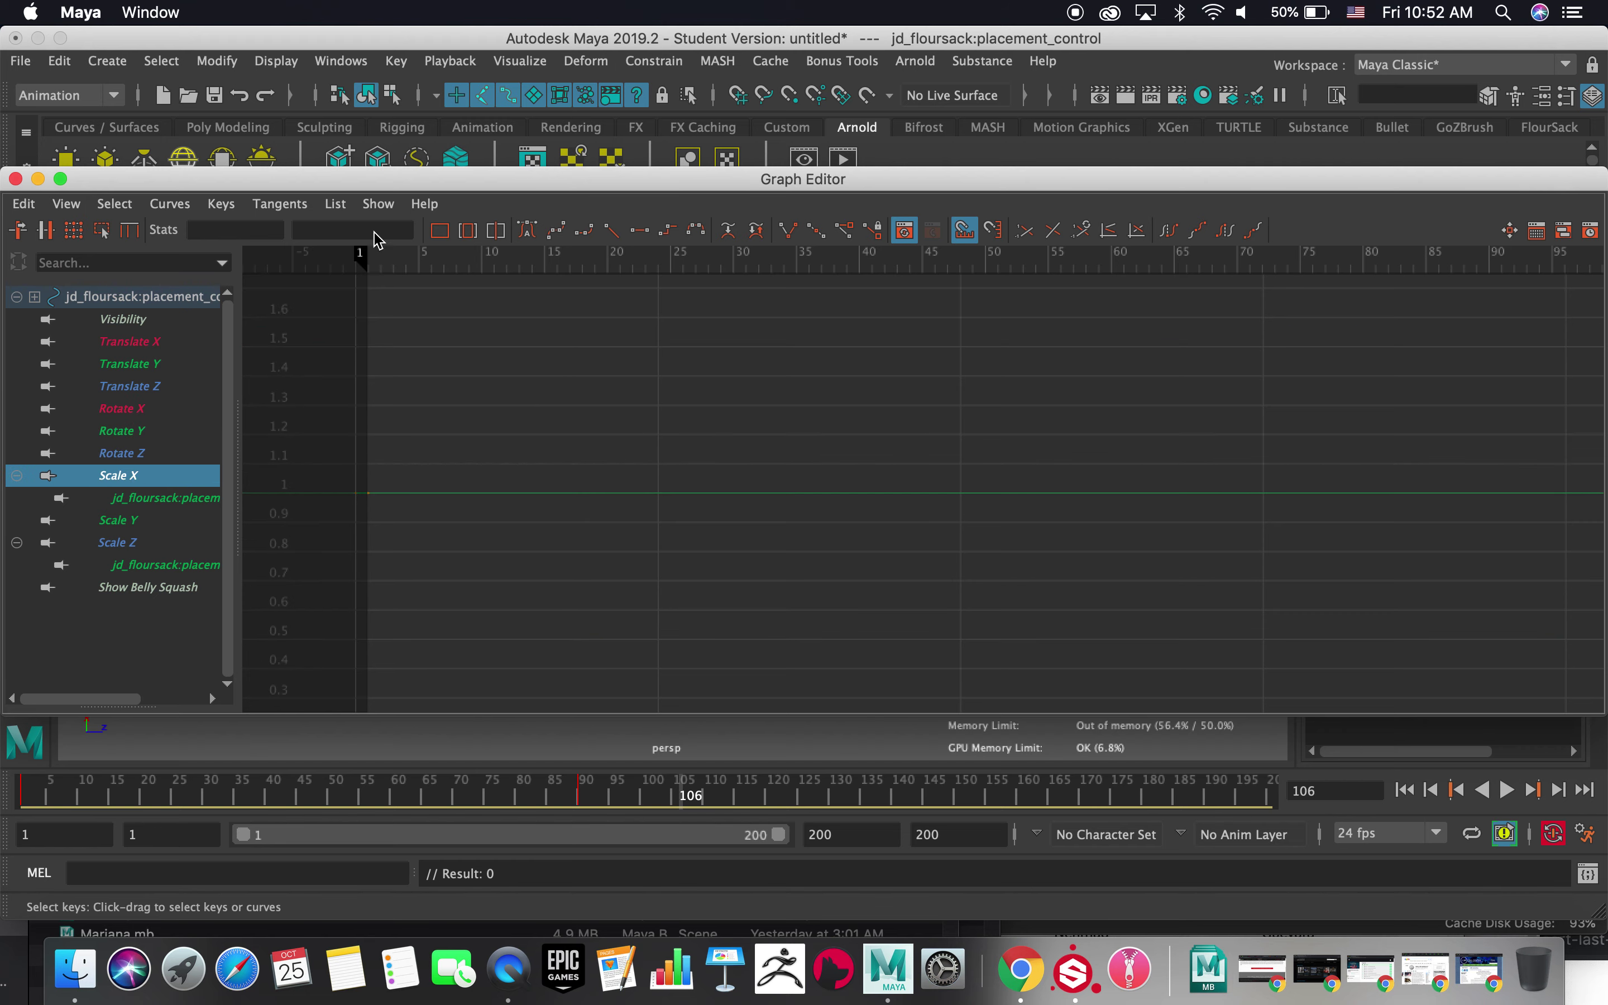
click(15, 178)
alt+drag(957, 460, 825, 445)
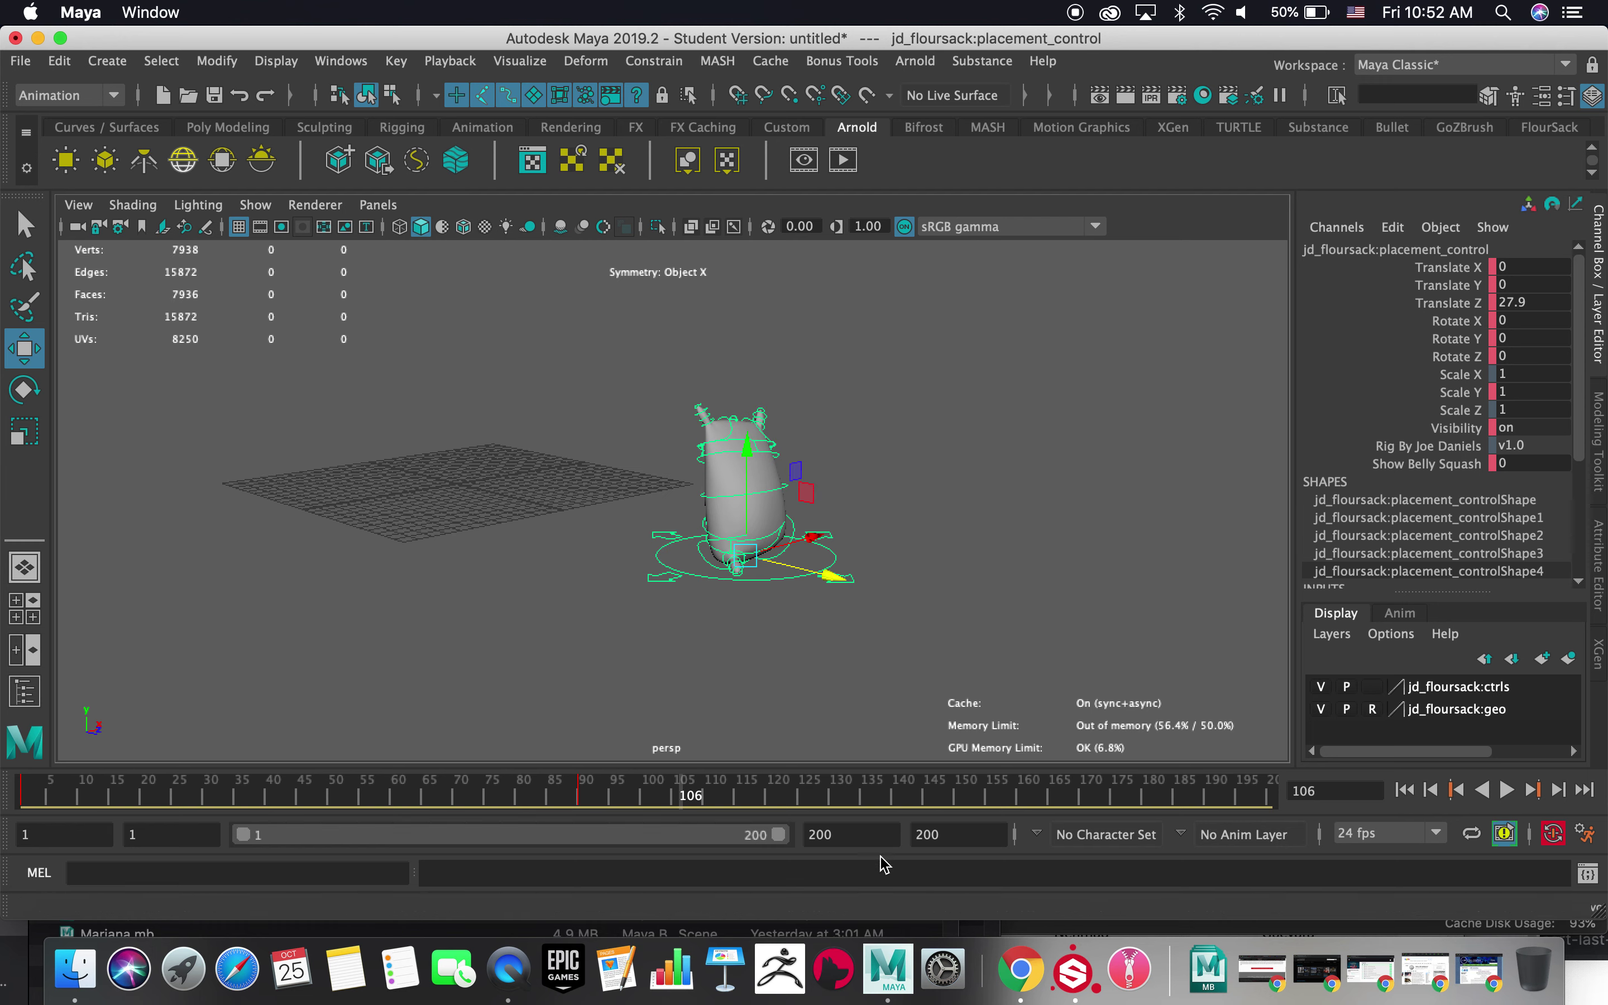
click(509, 970)
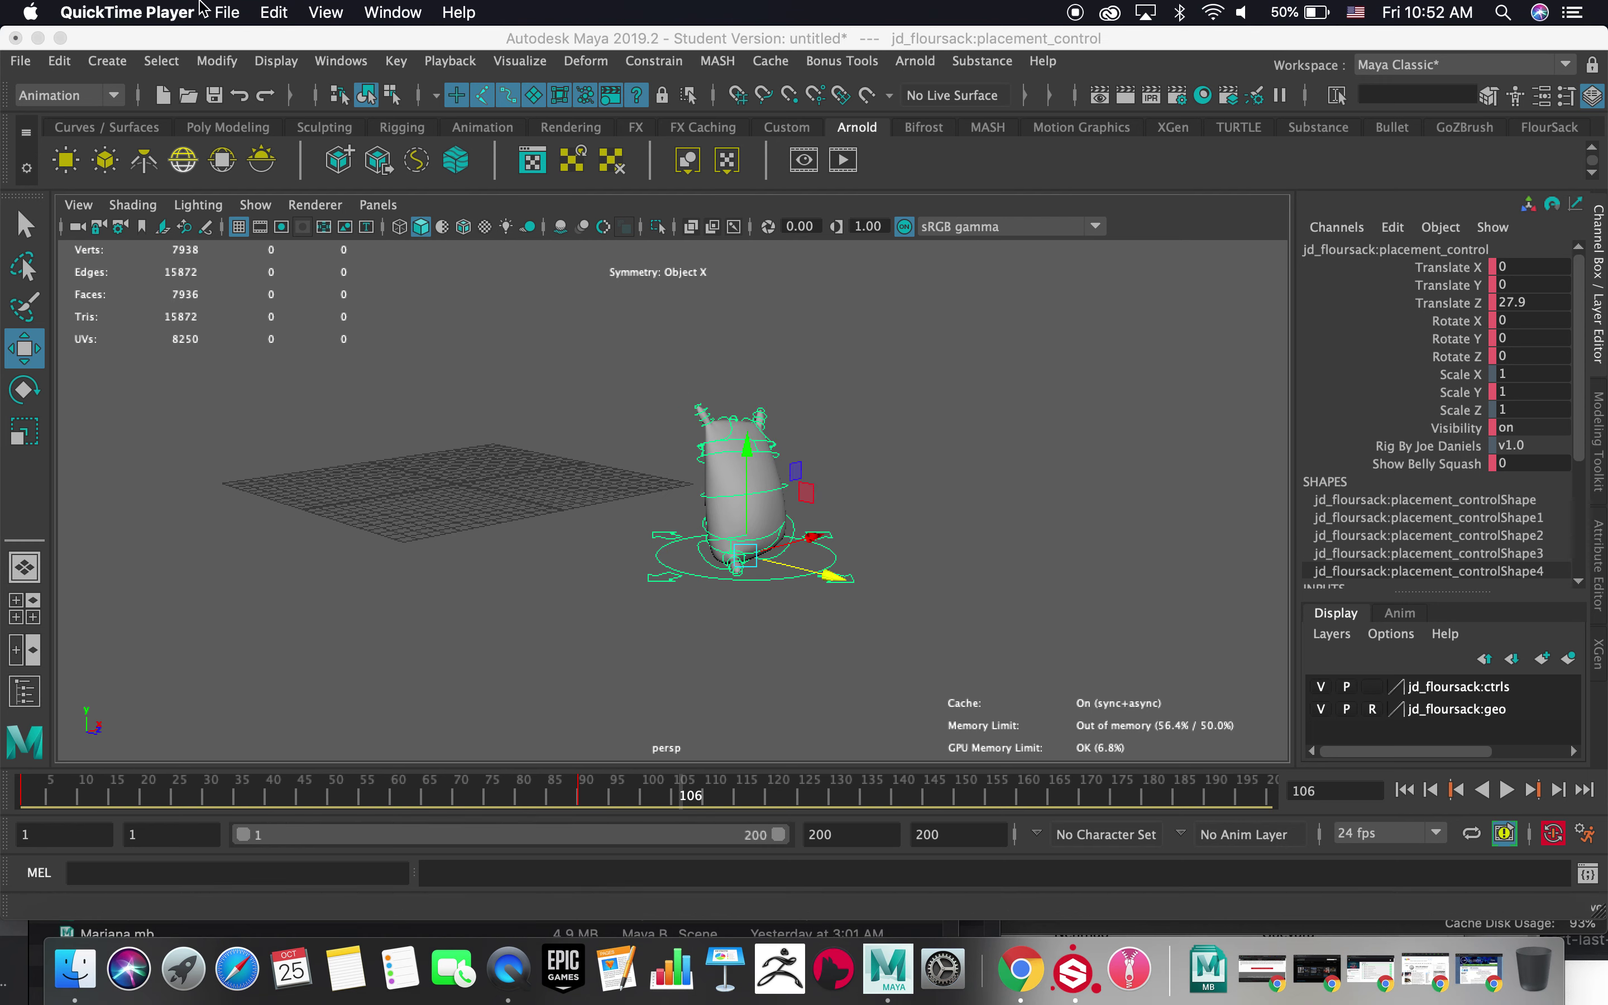